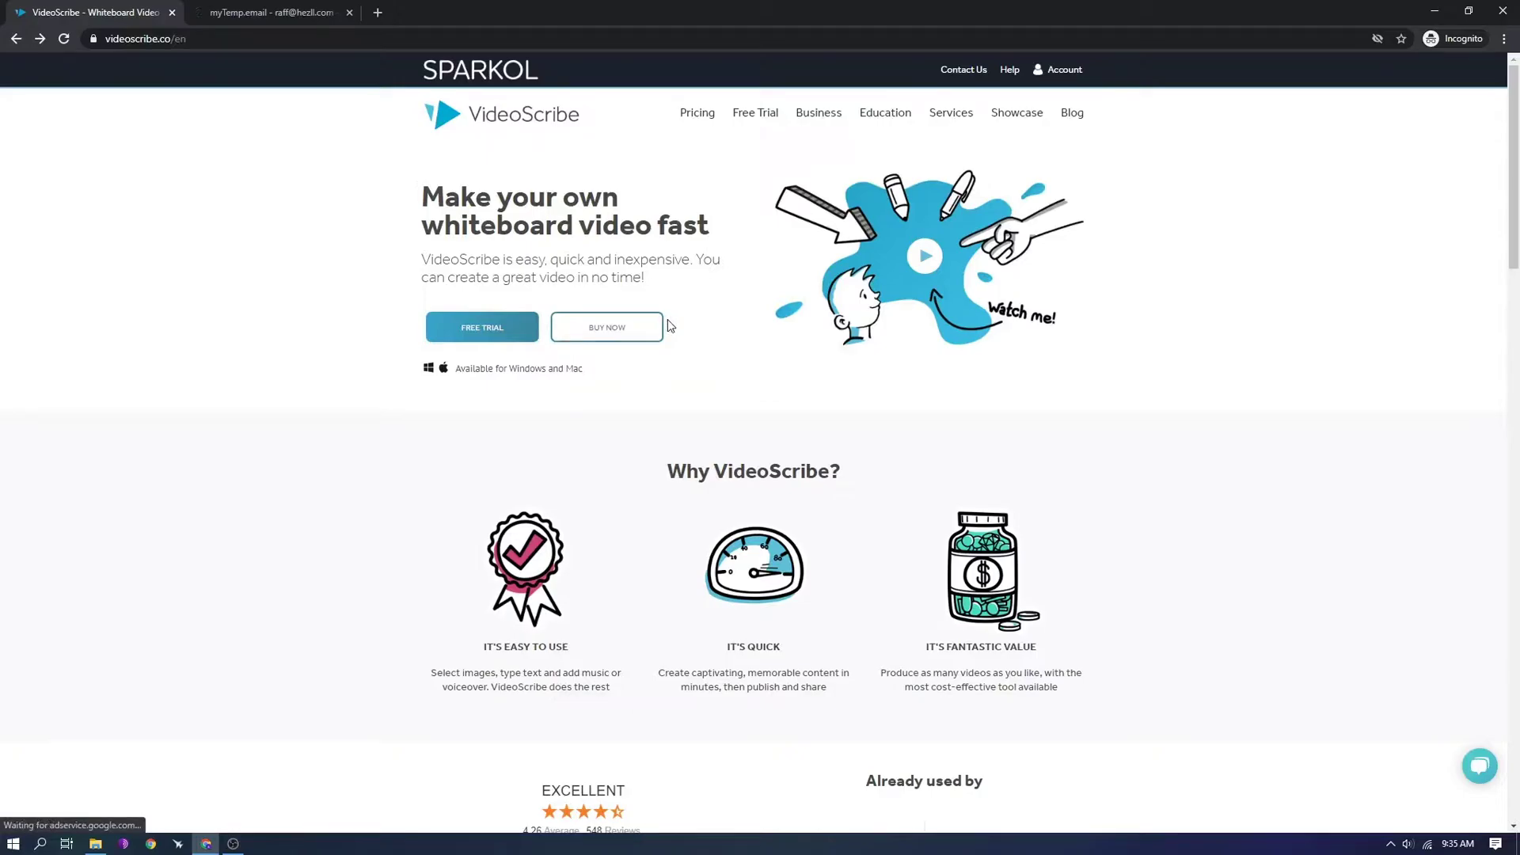
- Open the VideoScribe free trial sign-up form and fill in the first and last name
left_click(530, 334)
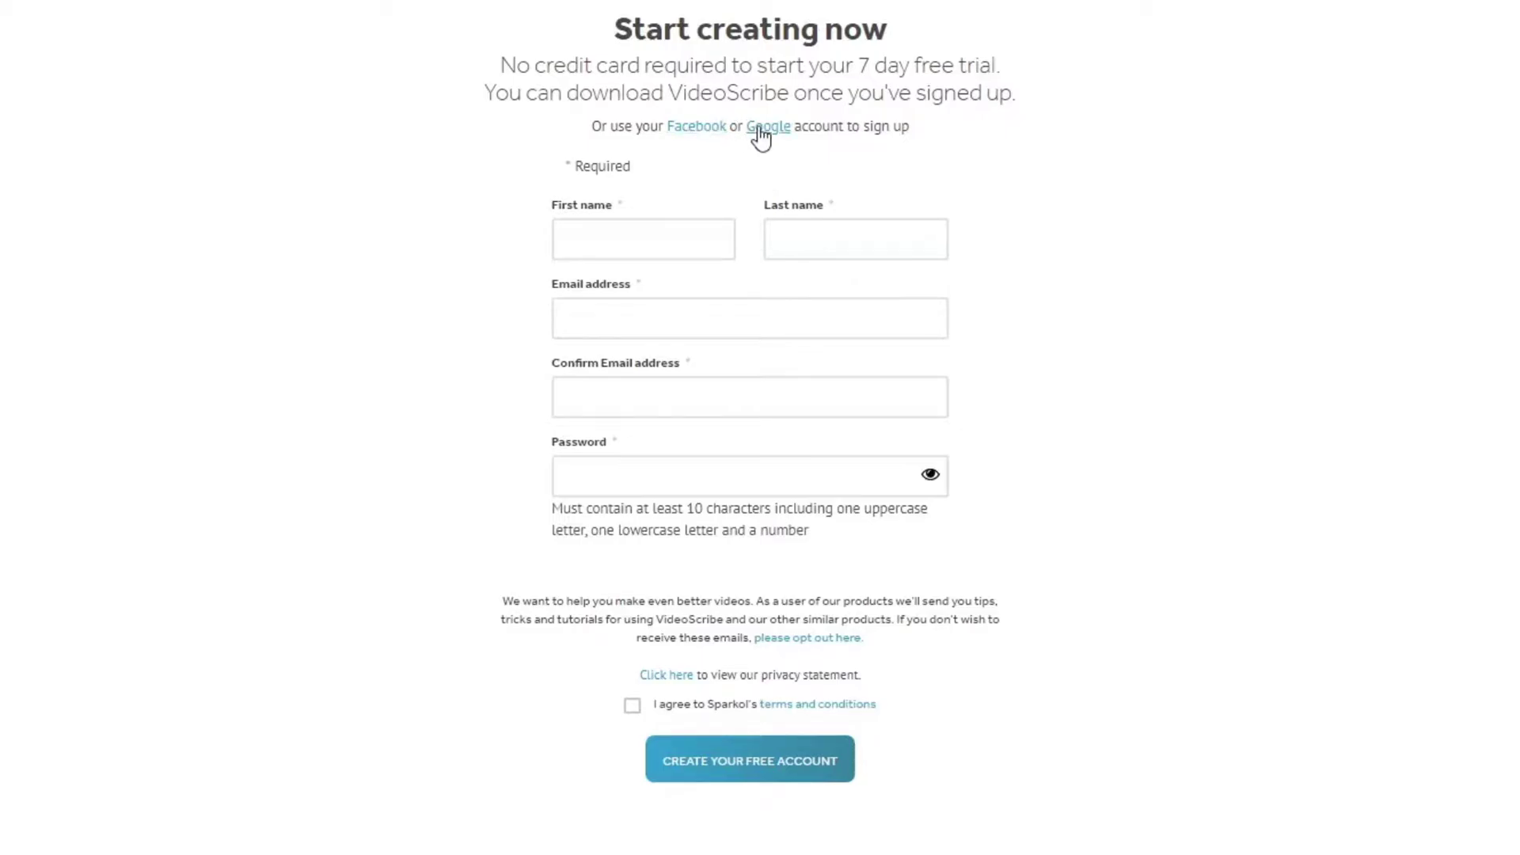
left_click(655, 246)
left_click(851, 238)
left_click(794, 302)
left_click(795, 405)
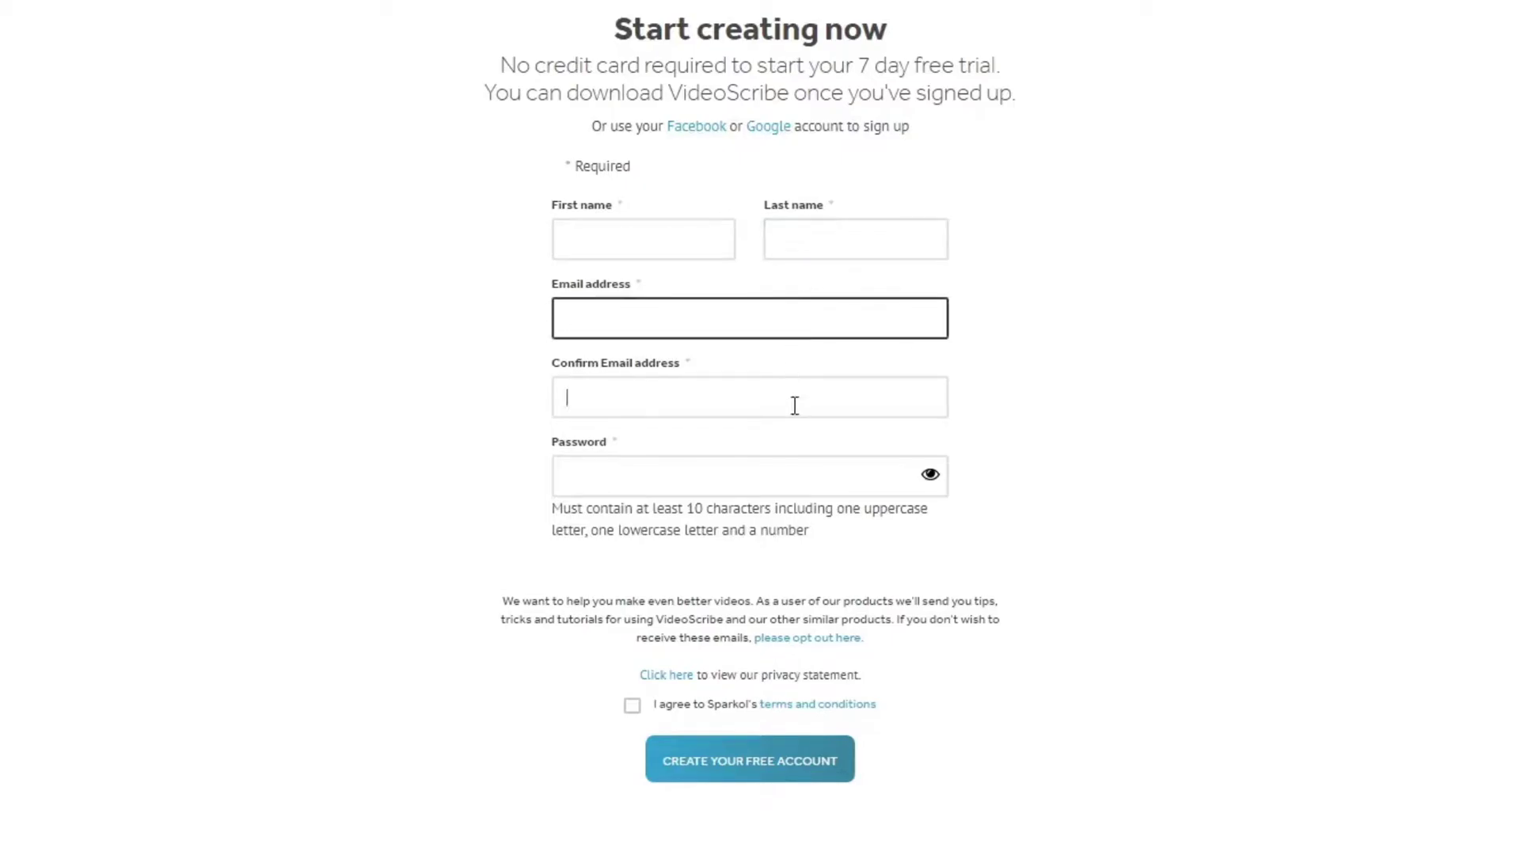
left_click(641, 230)
left_click(878, 248)
left_click(691, 308)
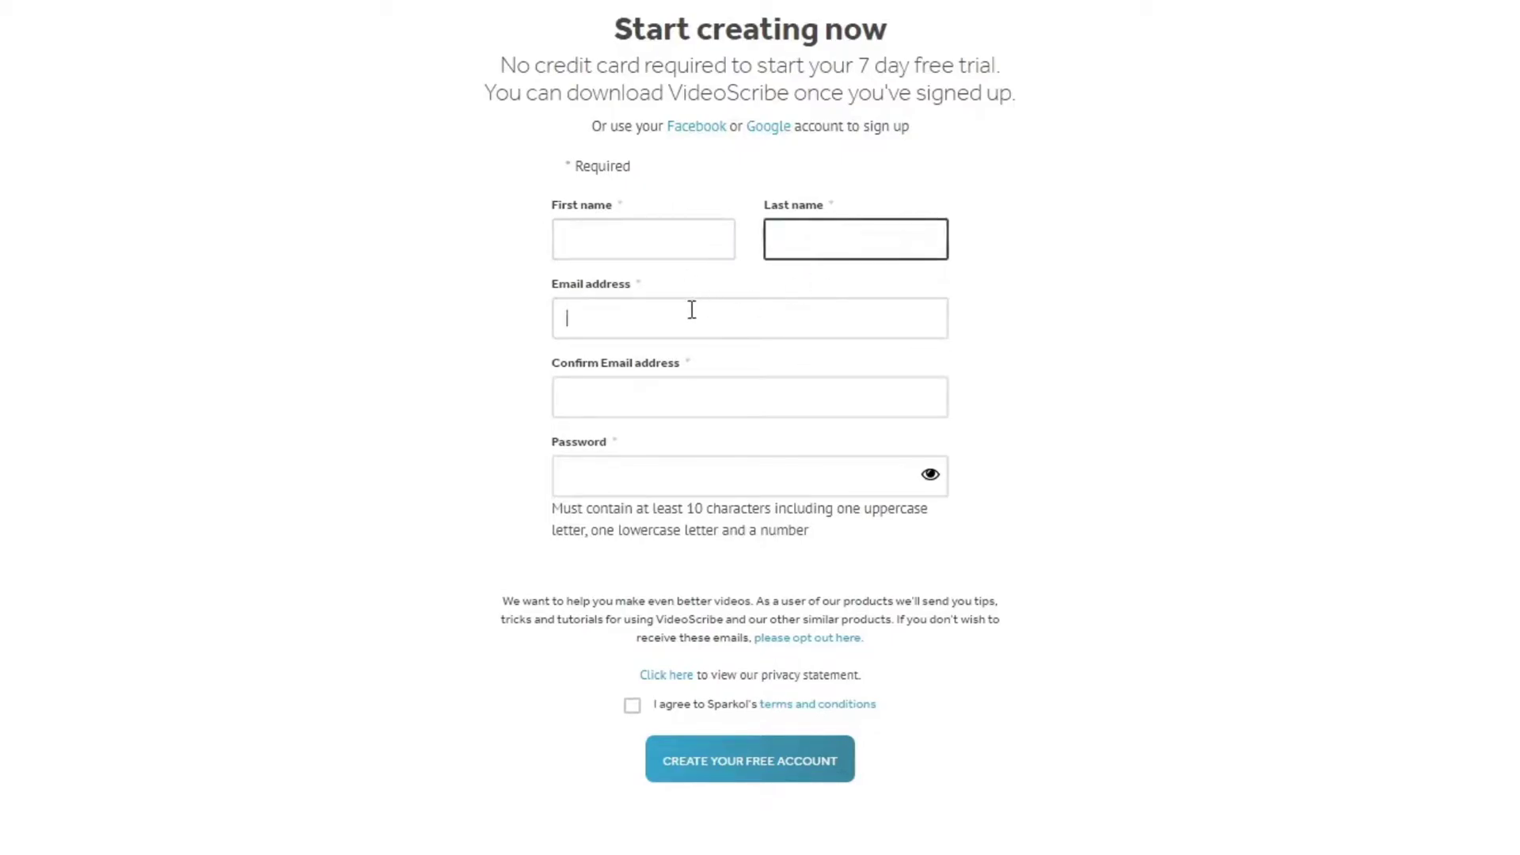
left_click(695, 241)
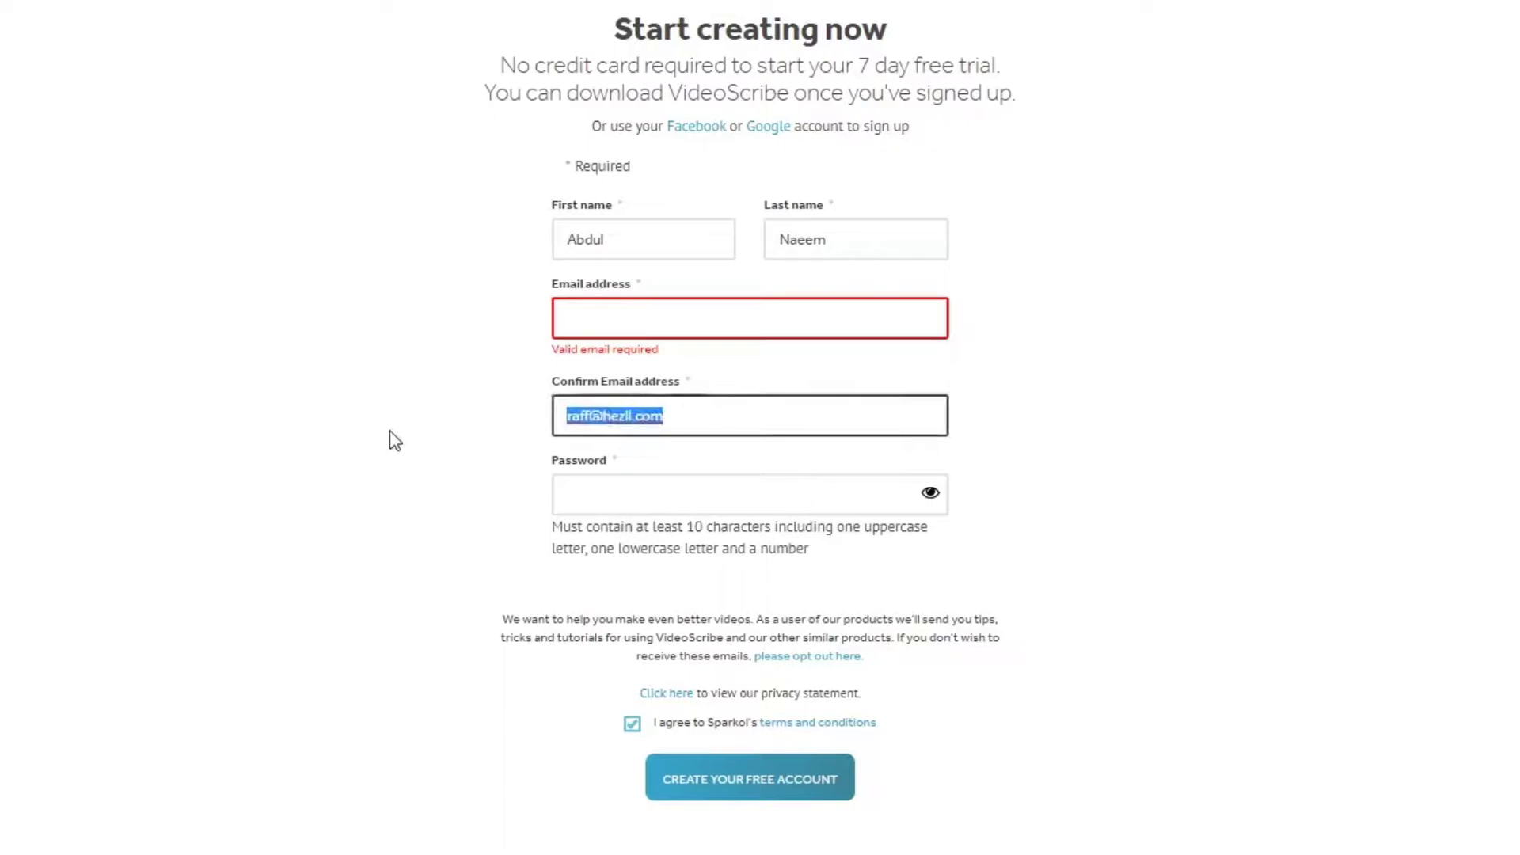
- Enter the e-mail address, its confirmation and the account password in the sign-up form
key("BackSpace")
key("super+v")
left_click(677, 501)
key("shift+Tab")
key("super+v")
left_click(672, 434)
left_click(644, 491)
type("**************")
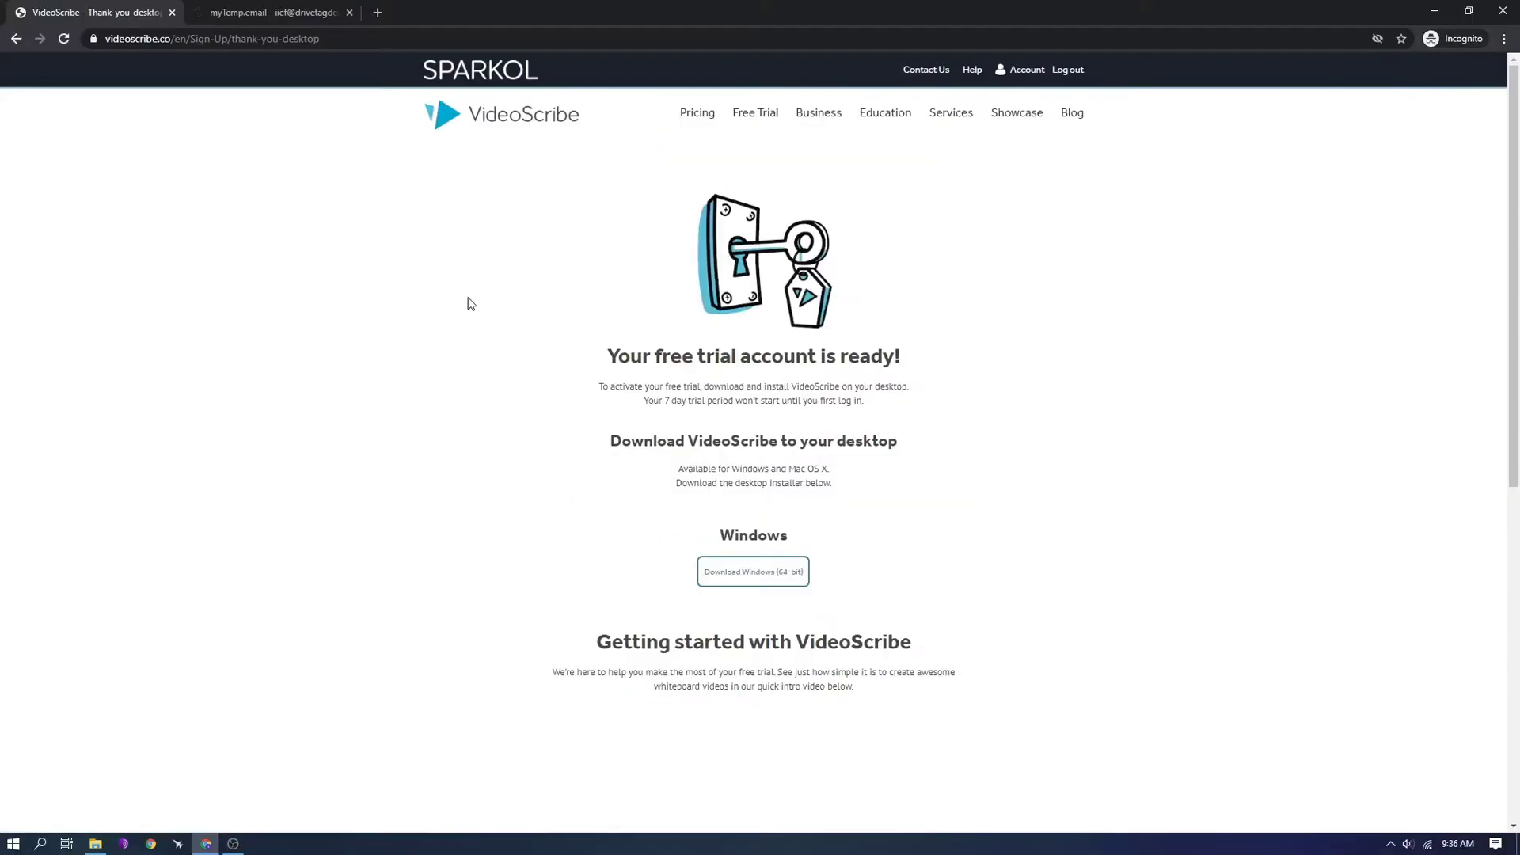
- Review the free trial page and download the 64-bit Windows installer of VideoScribe
scroll(893, 340, "down", 2)
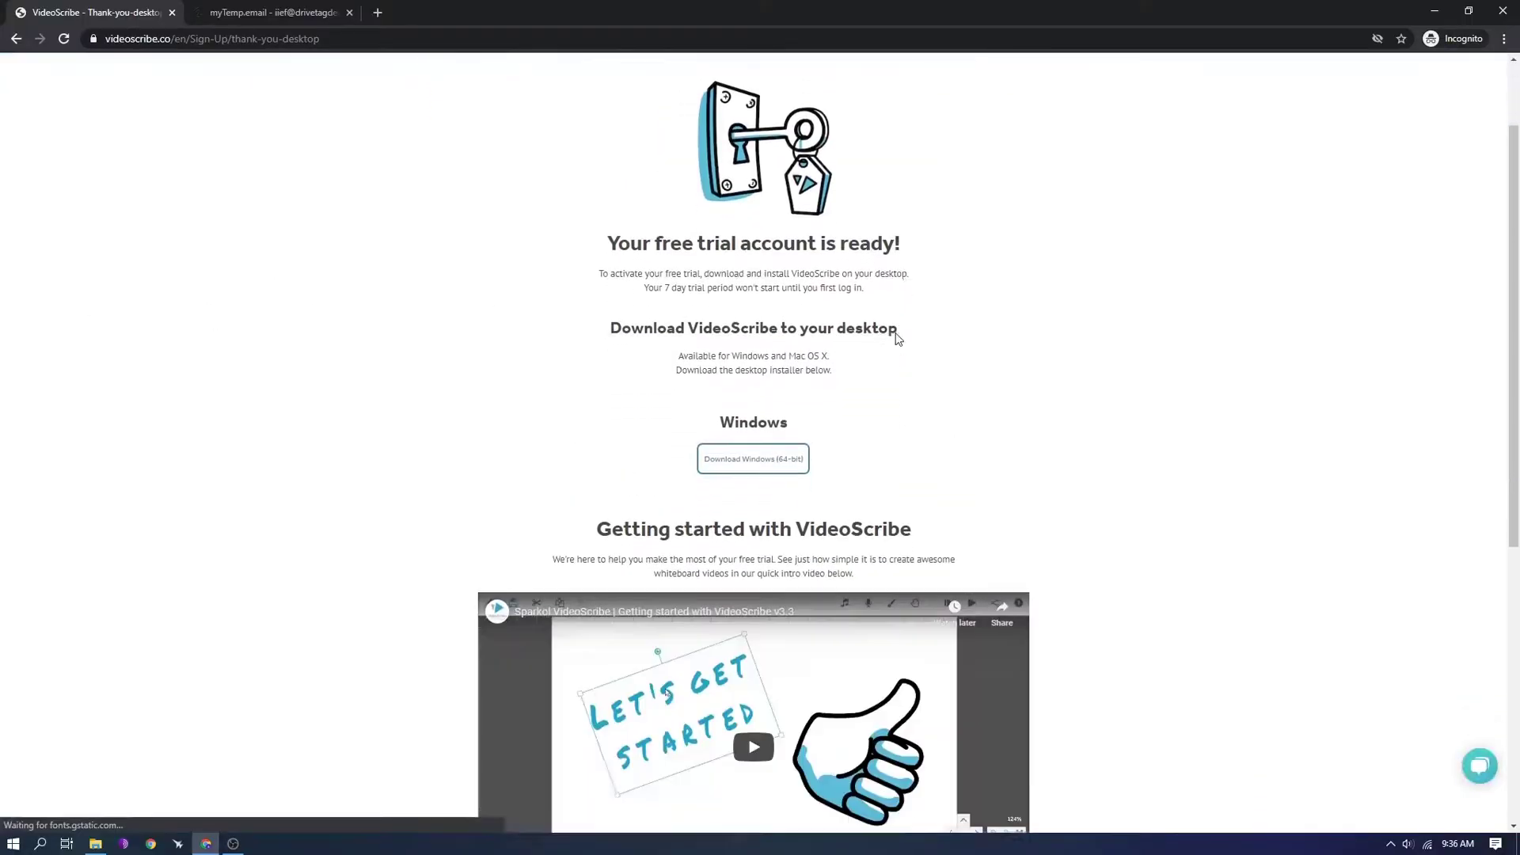
scroll(1082, 410, "down", 4)
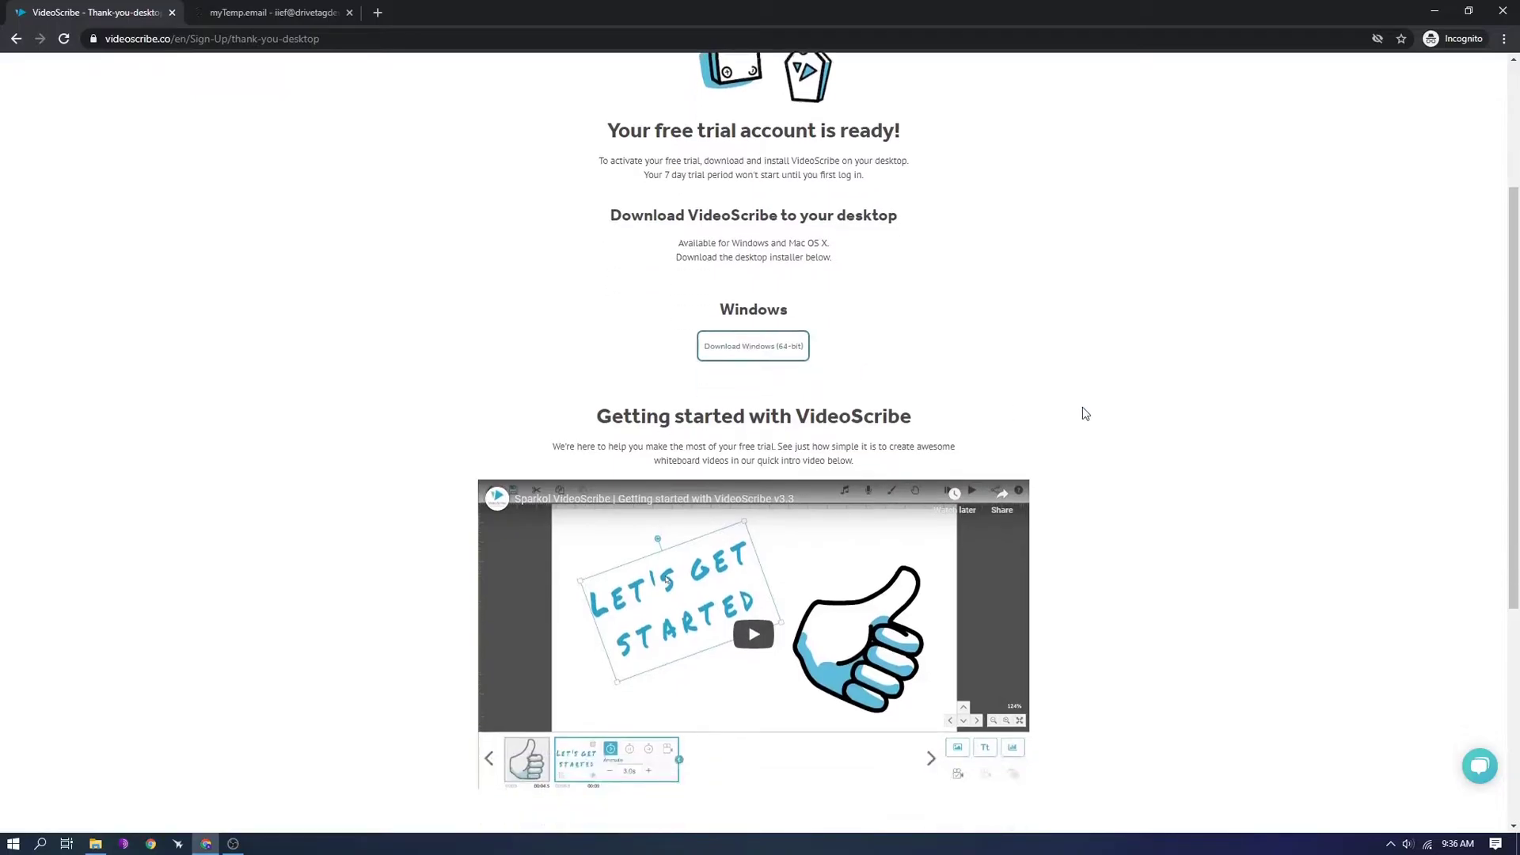
scroll(1052, 401, "down", 2)
scroll(989, 332, "up", 3)
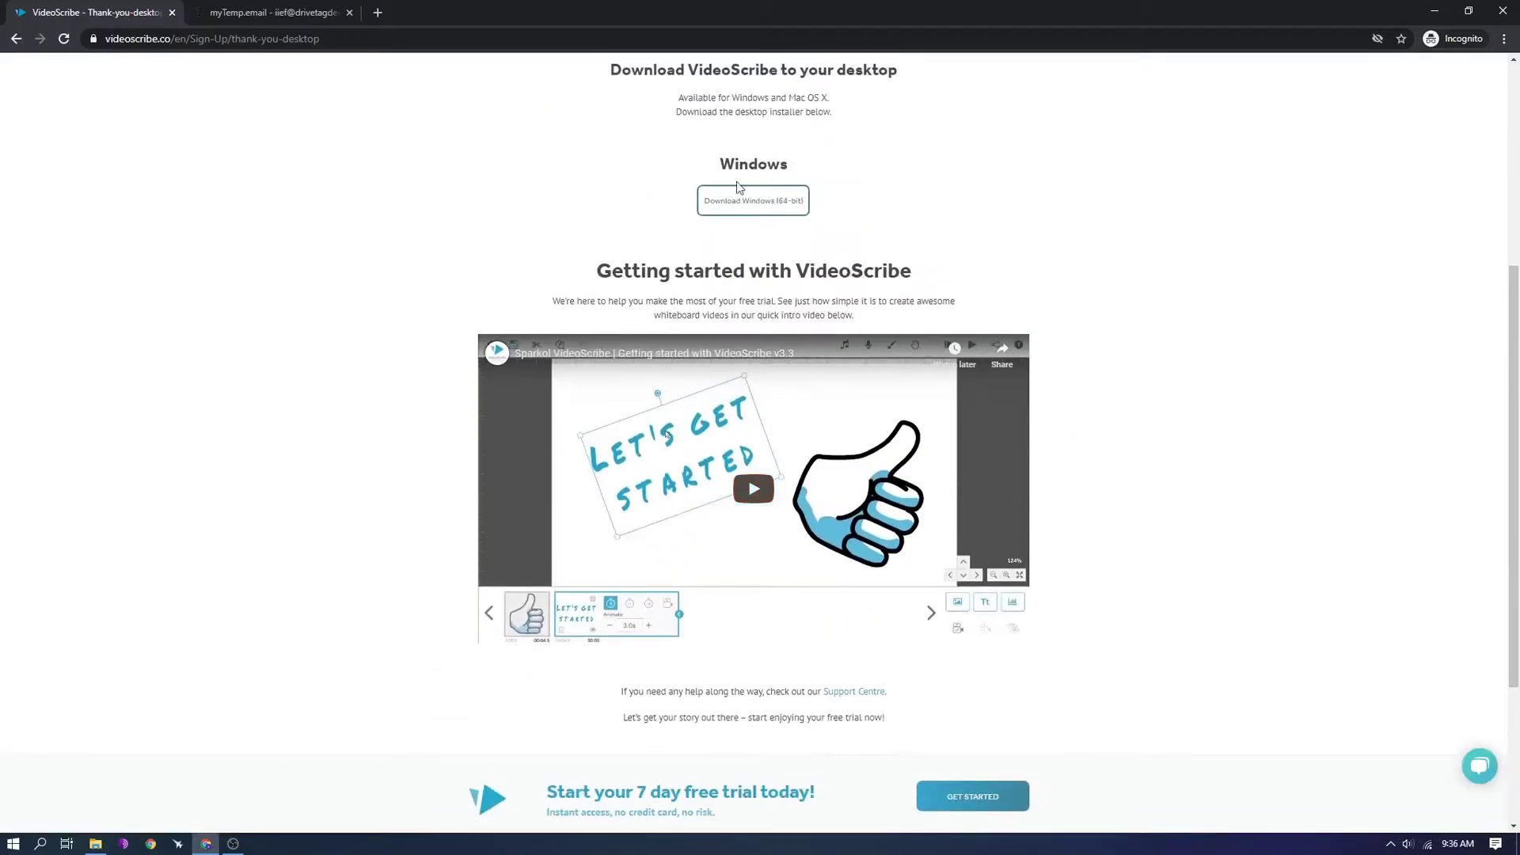
scroll(900, 207, "up", 5)
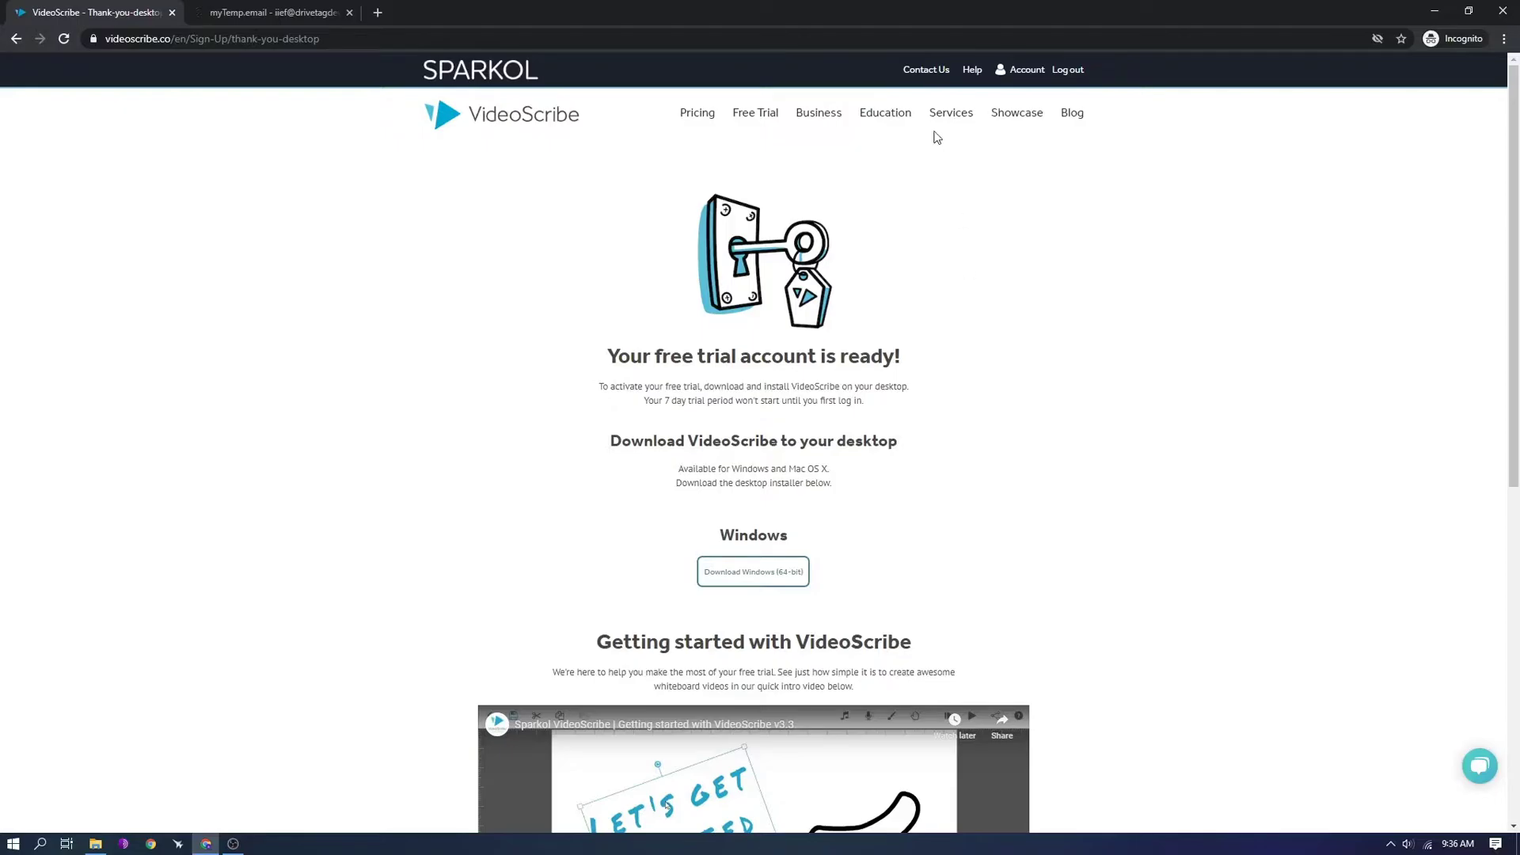
scroll(1001, 312, "down", 3)
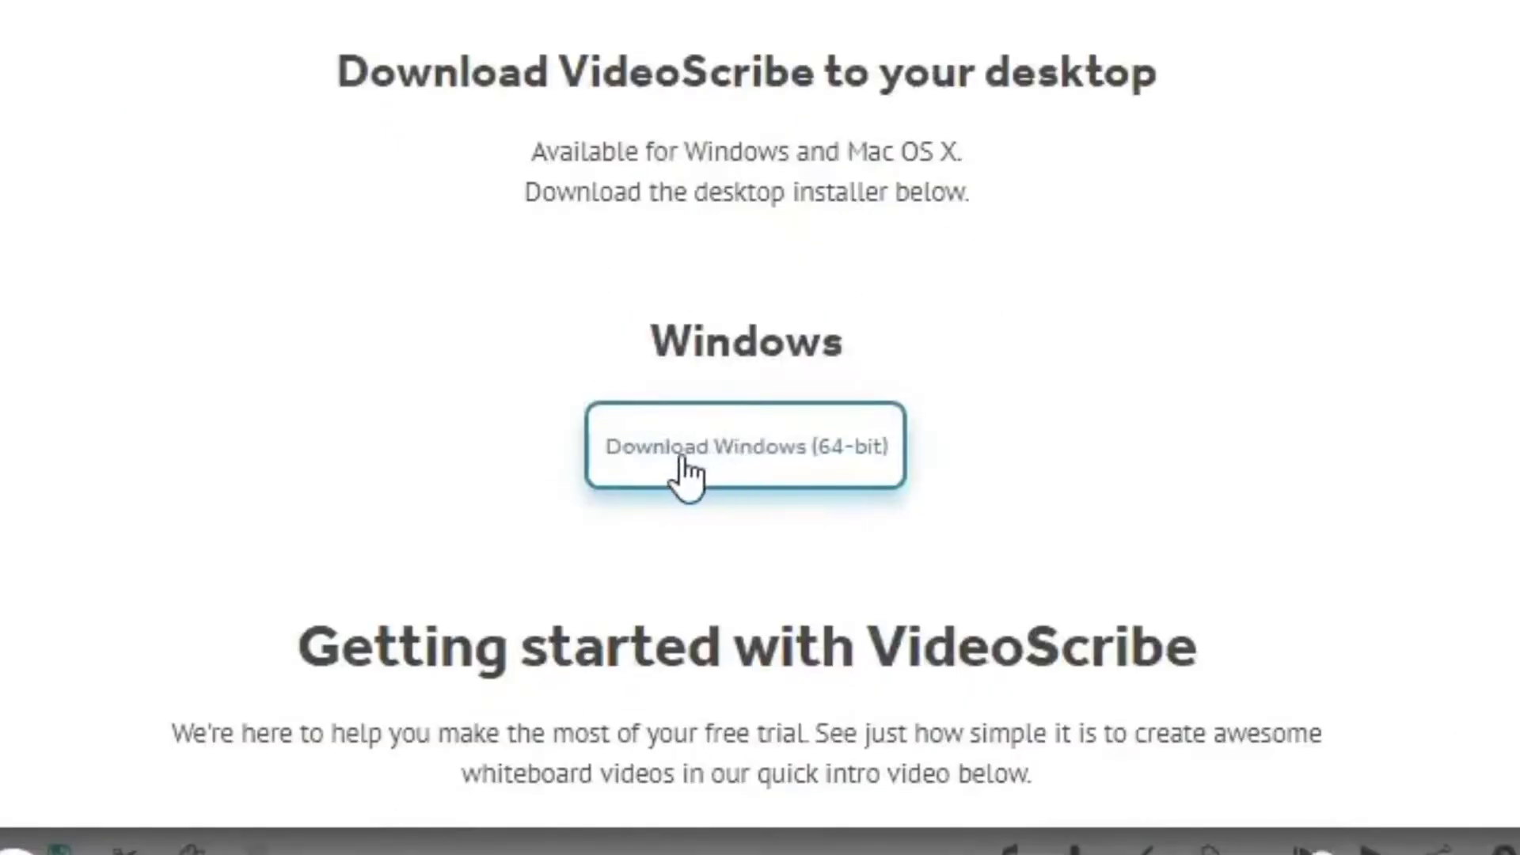
left_click(733, 455)
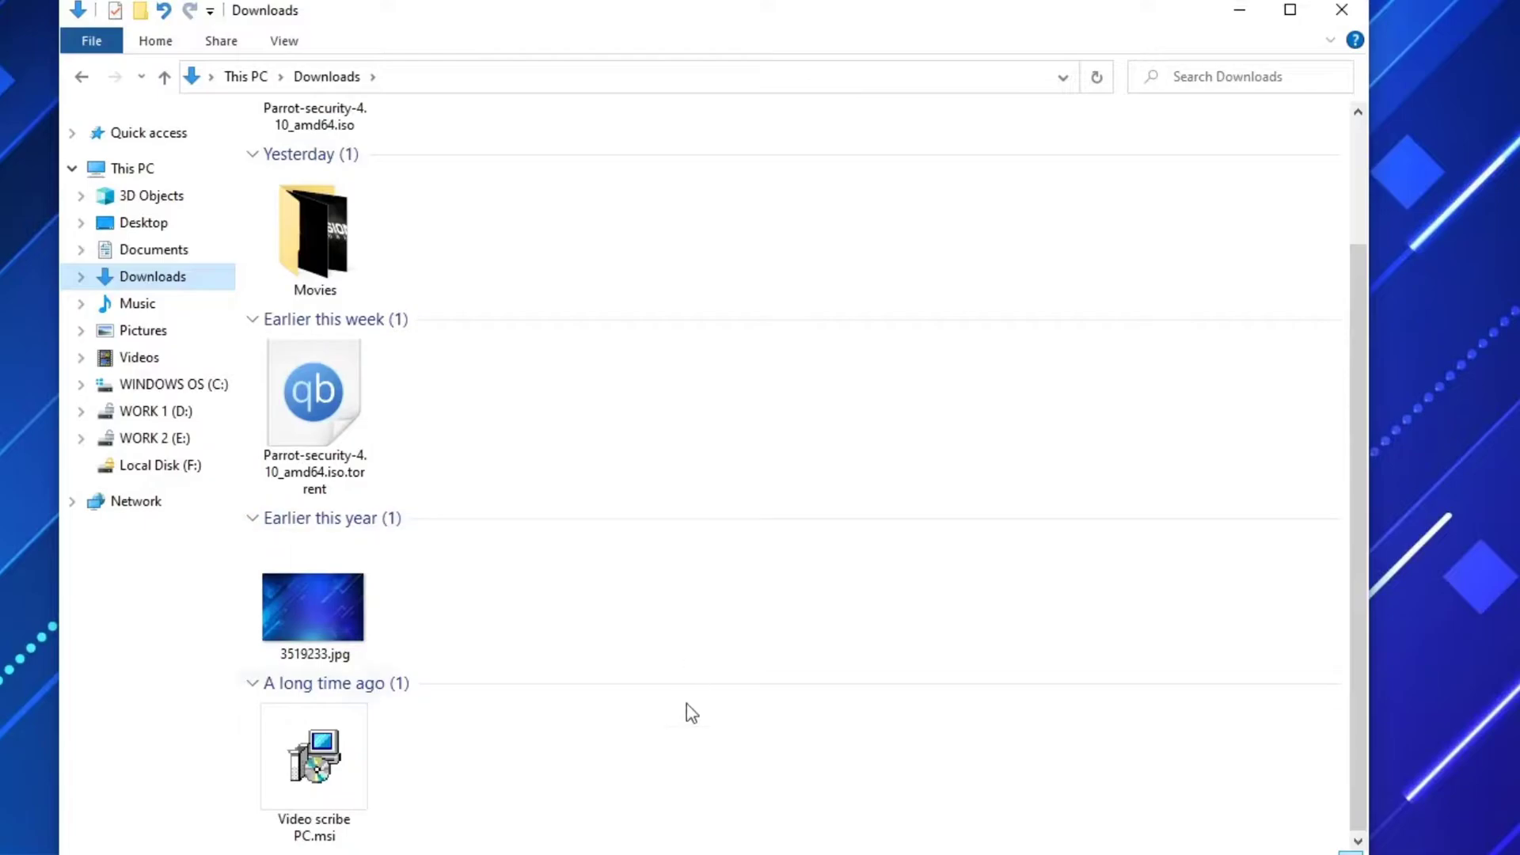
- Run Video scribe PC.msi from the Downloads folder and advance past the setup wizard's welcome page
left_click(716, 733)
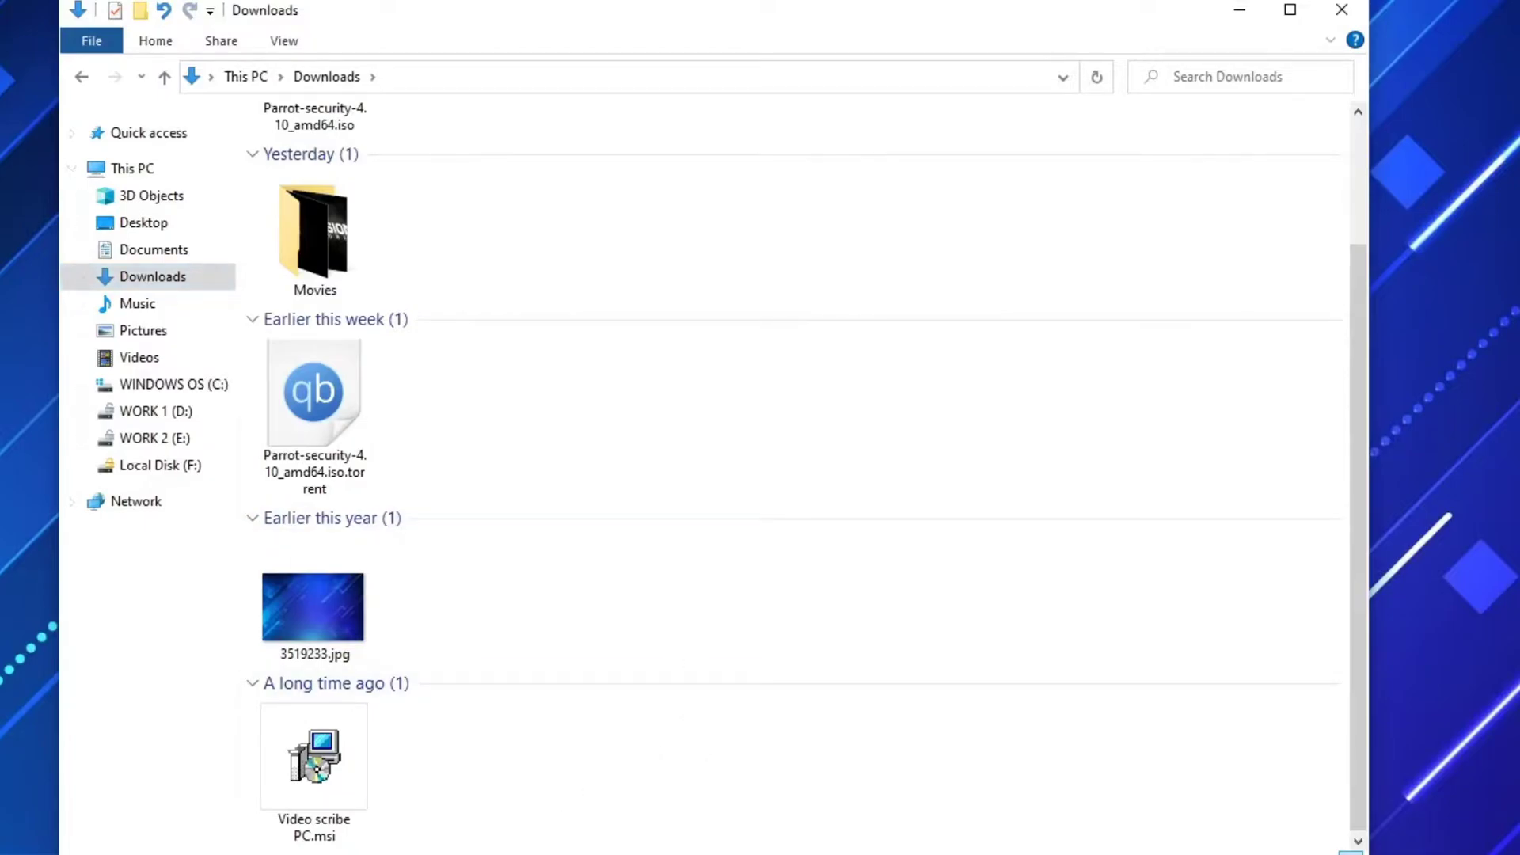
left_click(342, 794)
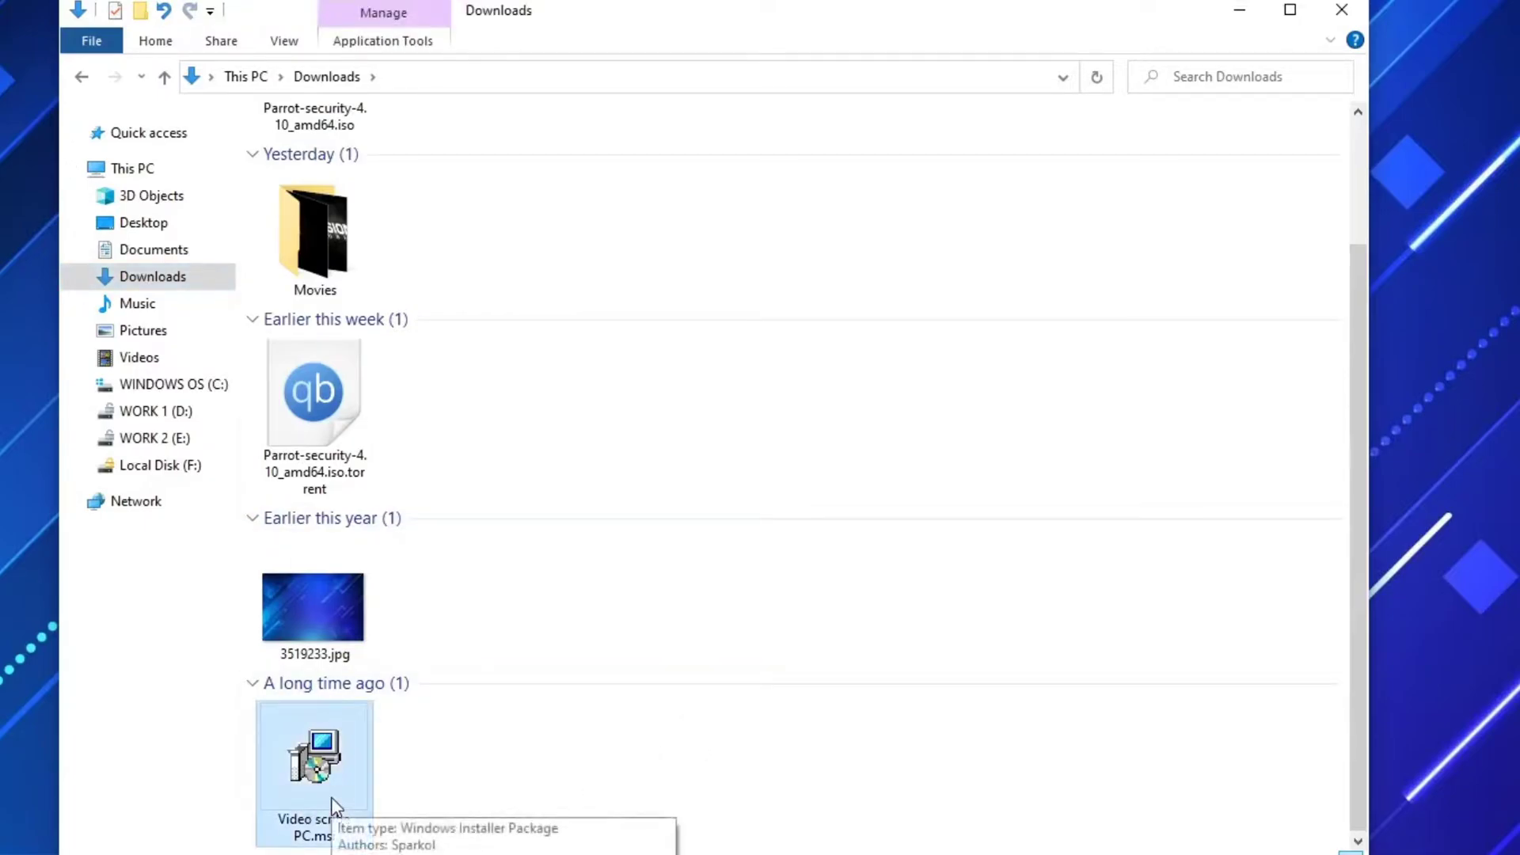
double_click(331, 798)
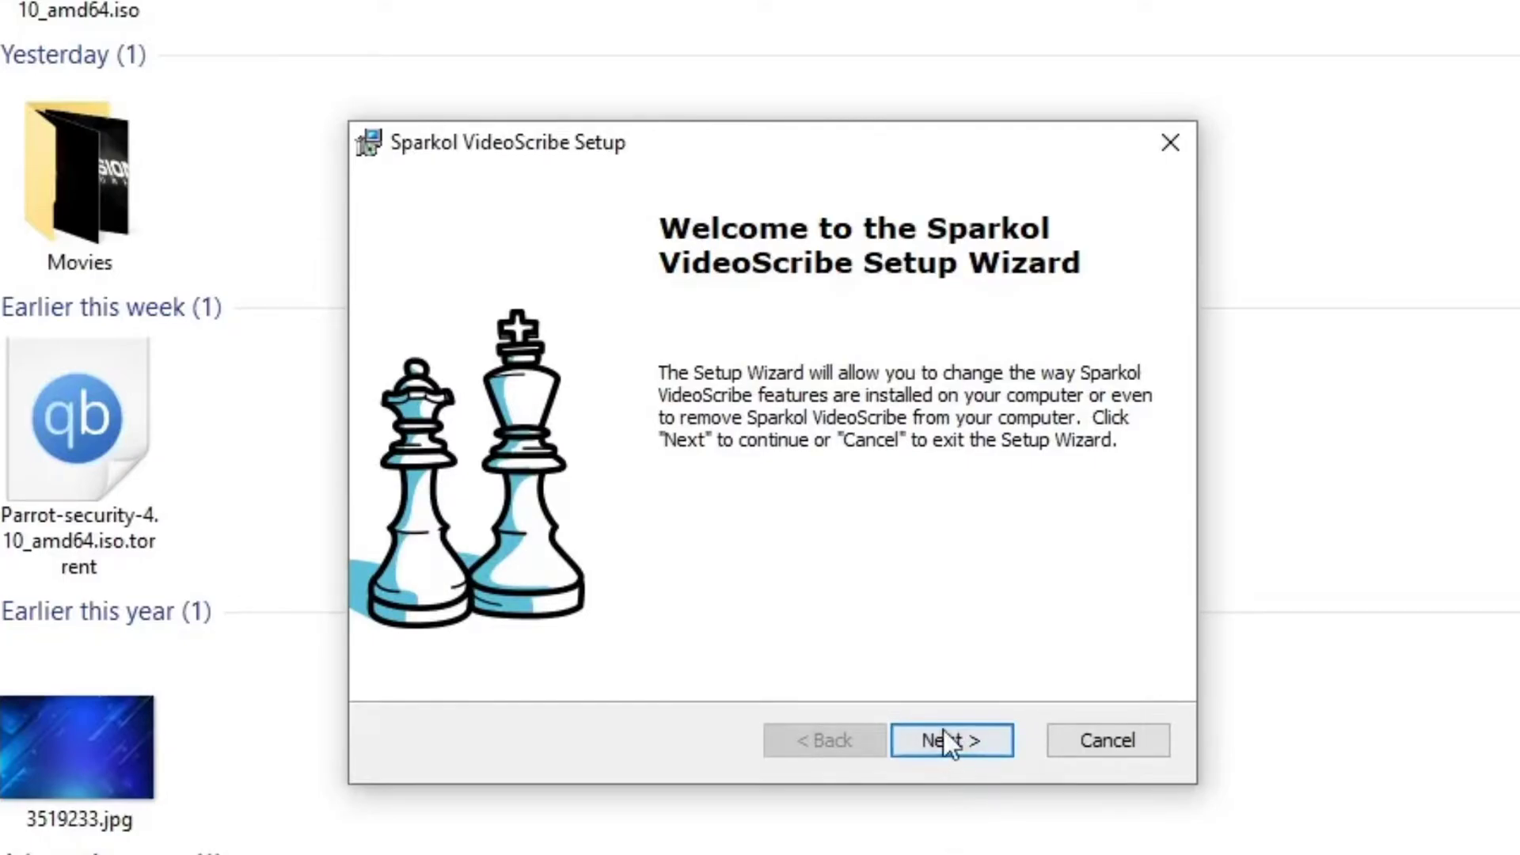
left_click(947, 751)
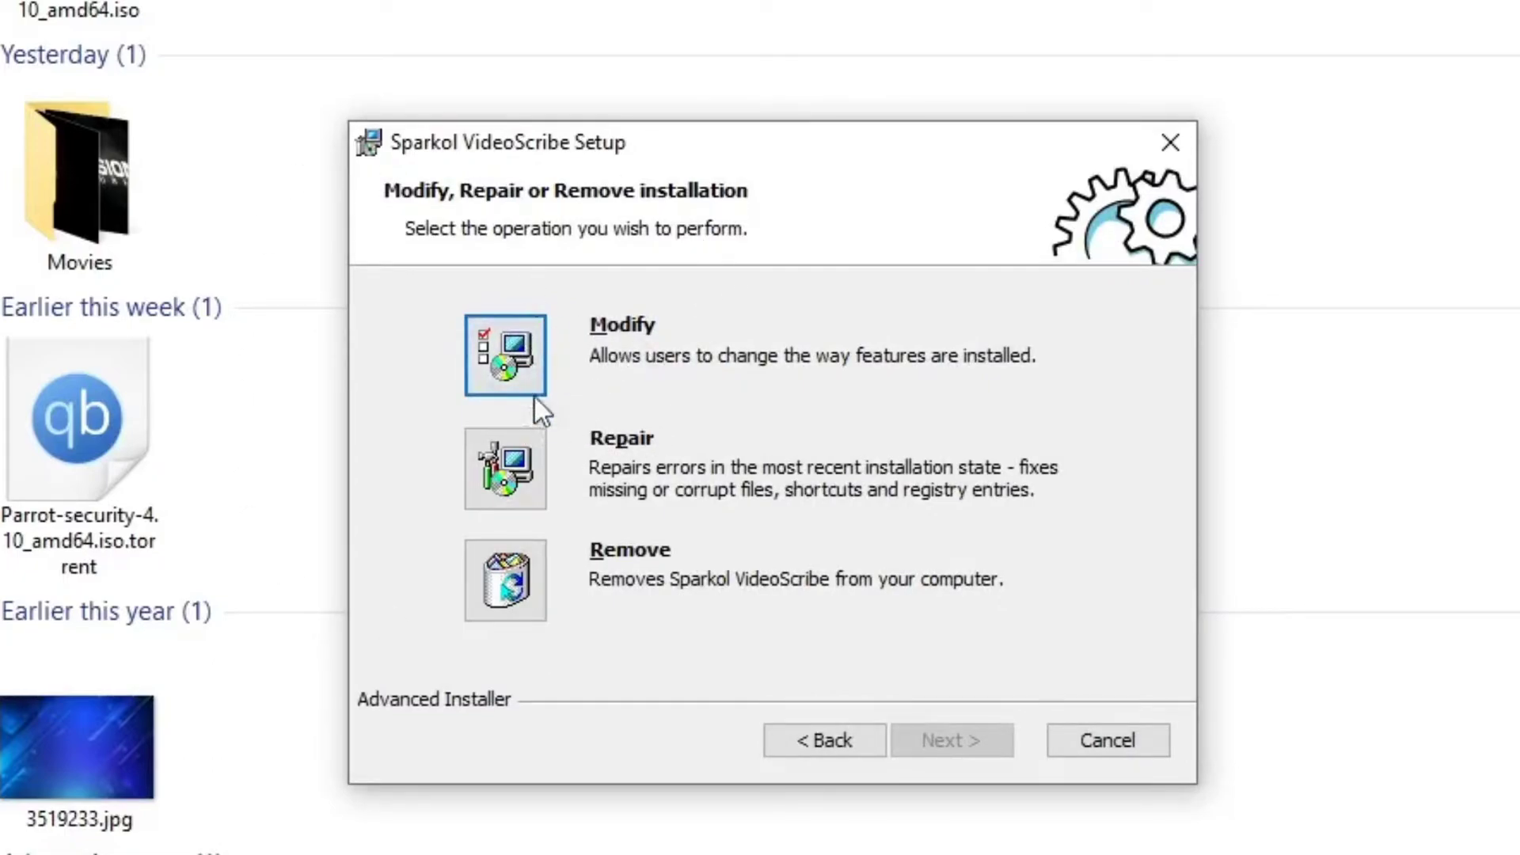
- Cancel the VideoScribe setup wizard and close the Downloads window
left_click(827, 728)
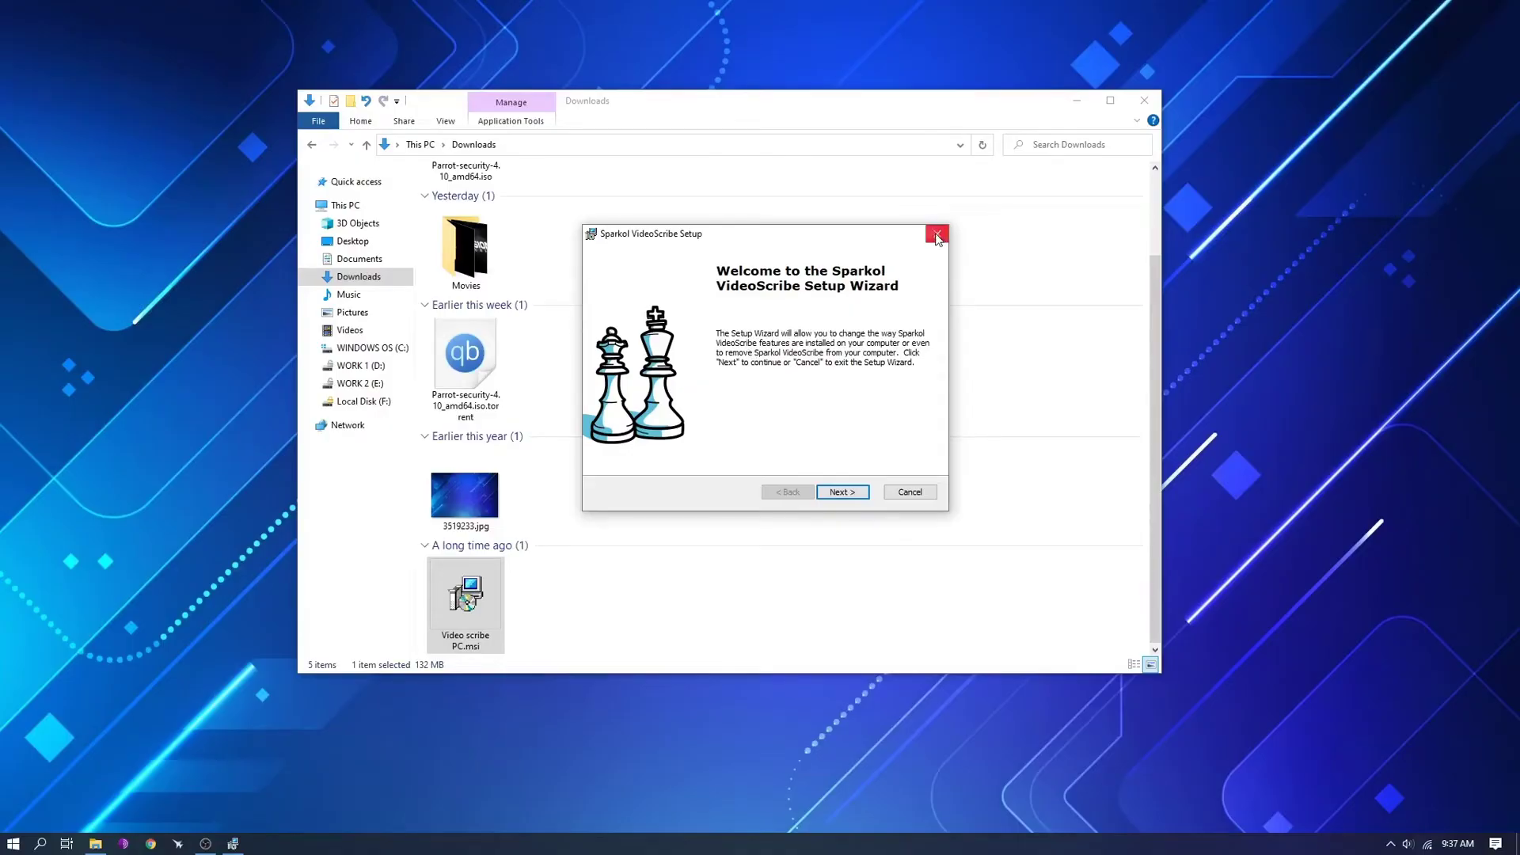
left_click(1170, 142)
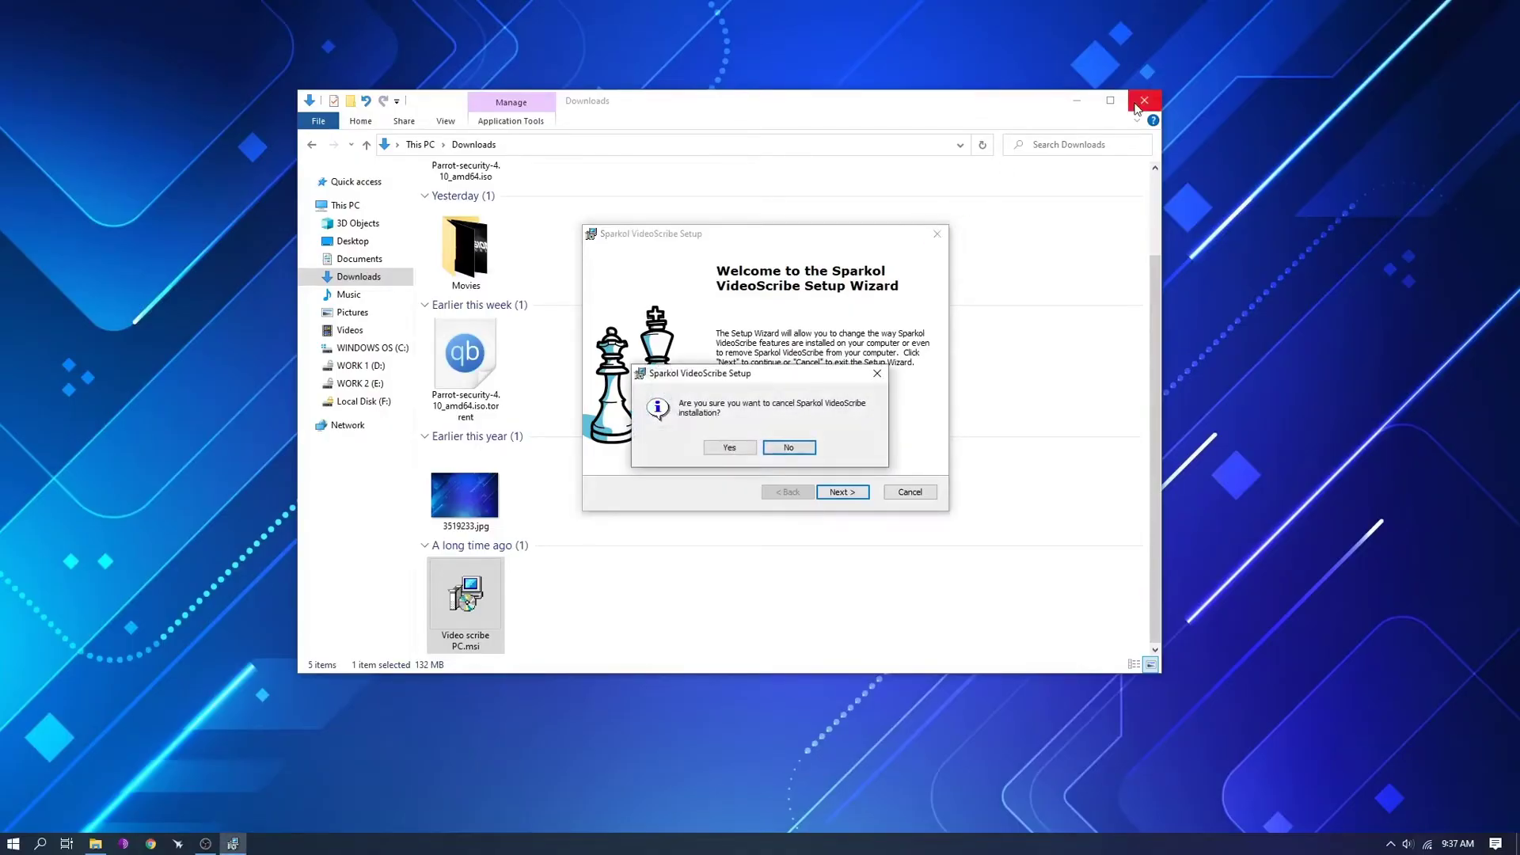
left_click(729, 447)
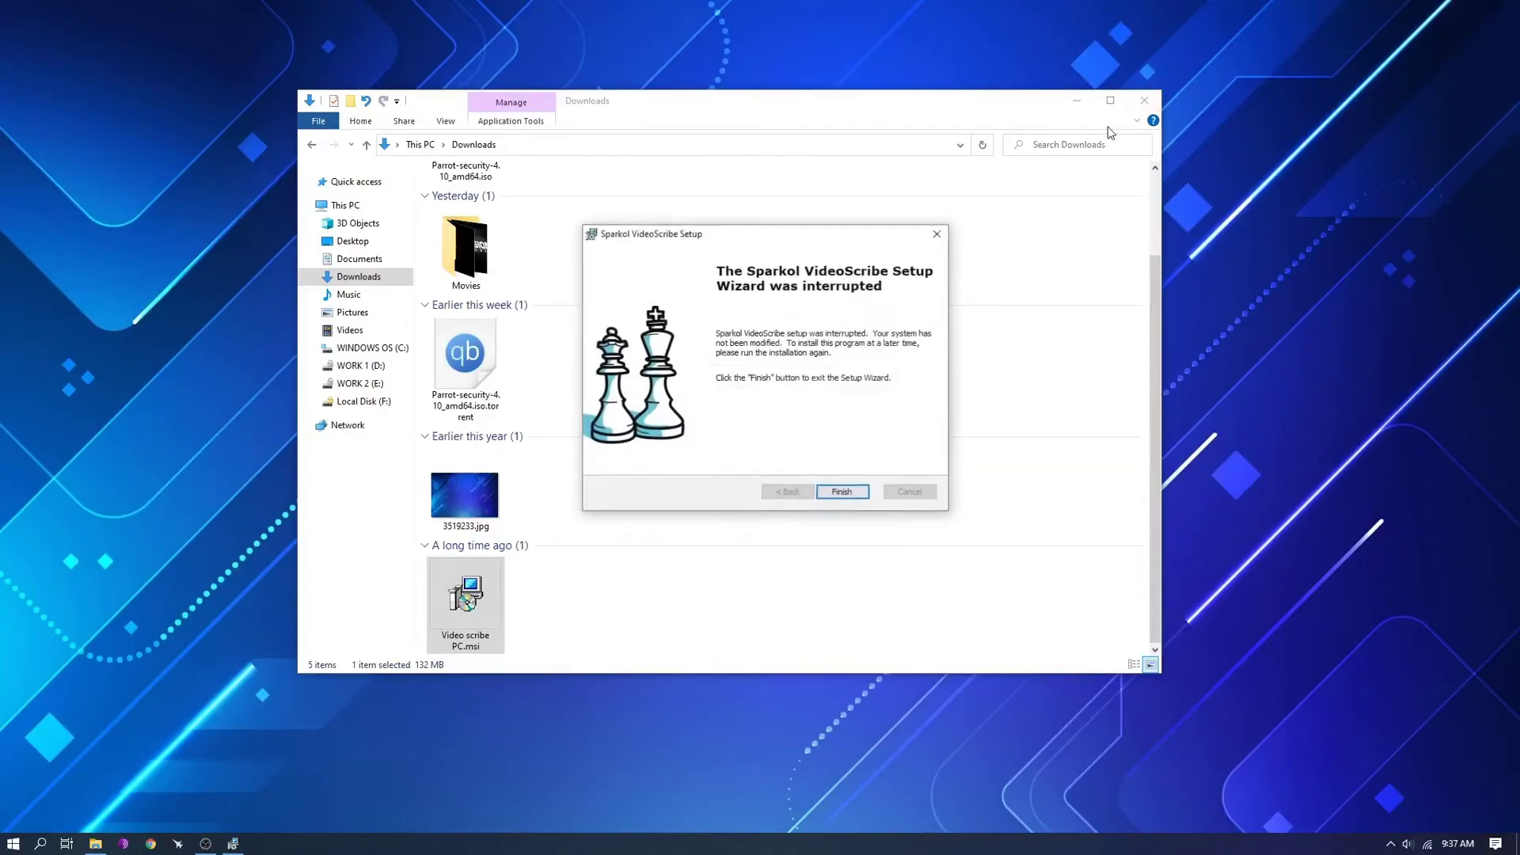
left_click(841, 492)
left_click(1143, 100)
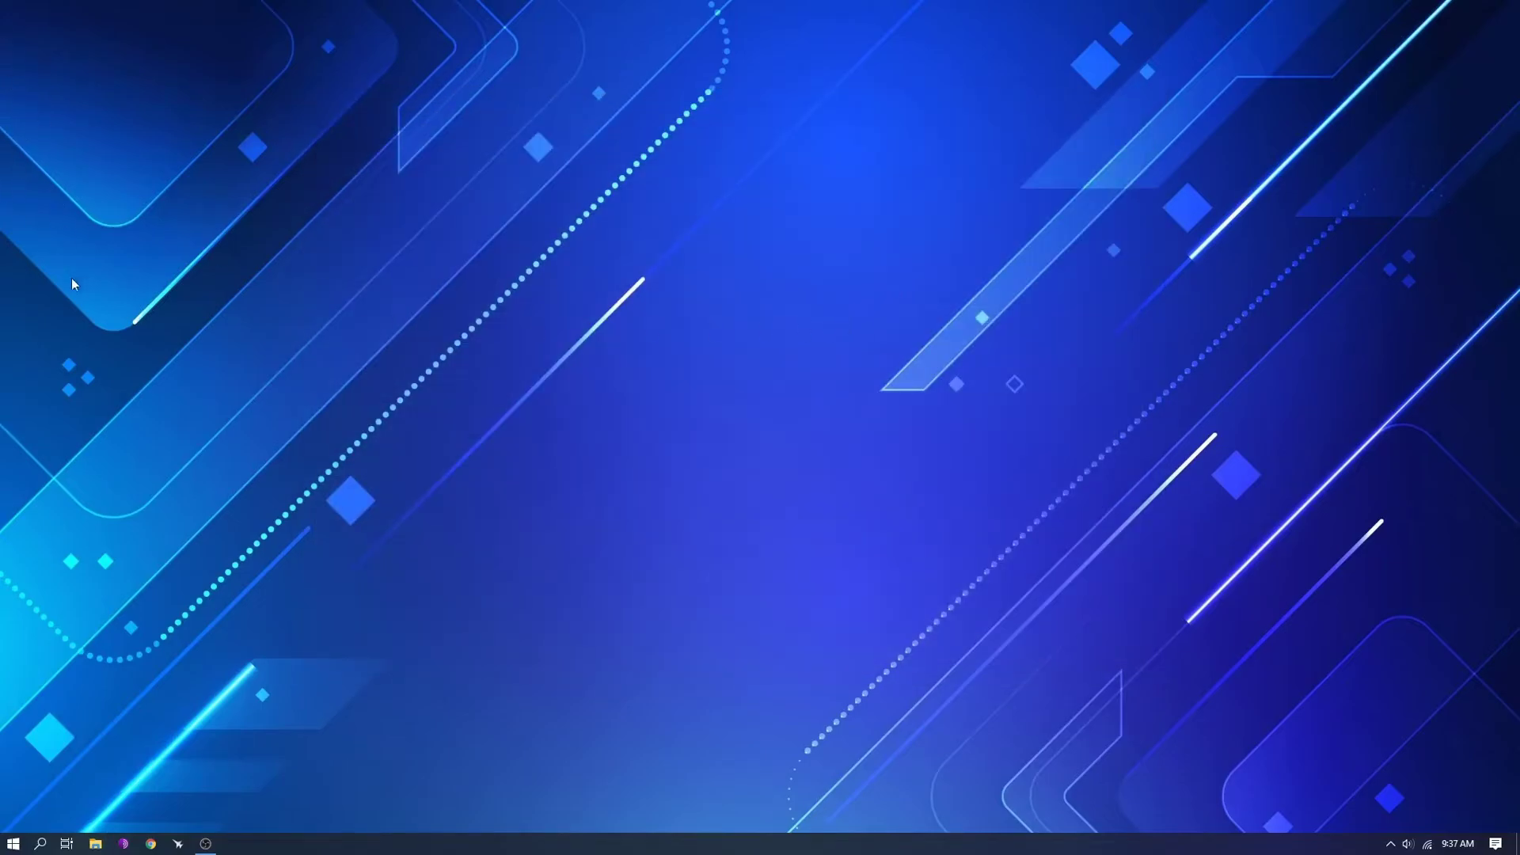
- Search Windows for "video" and launch the VideoScribe app
left_click(40, 843)
type("video")
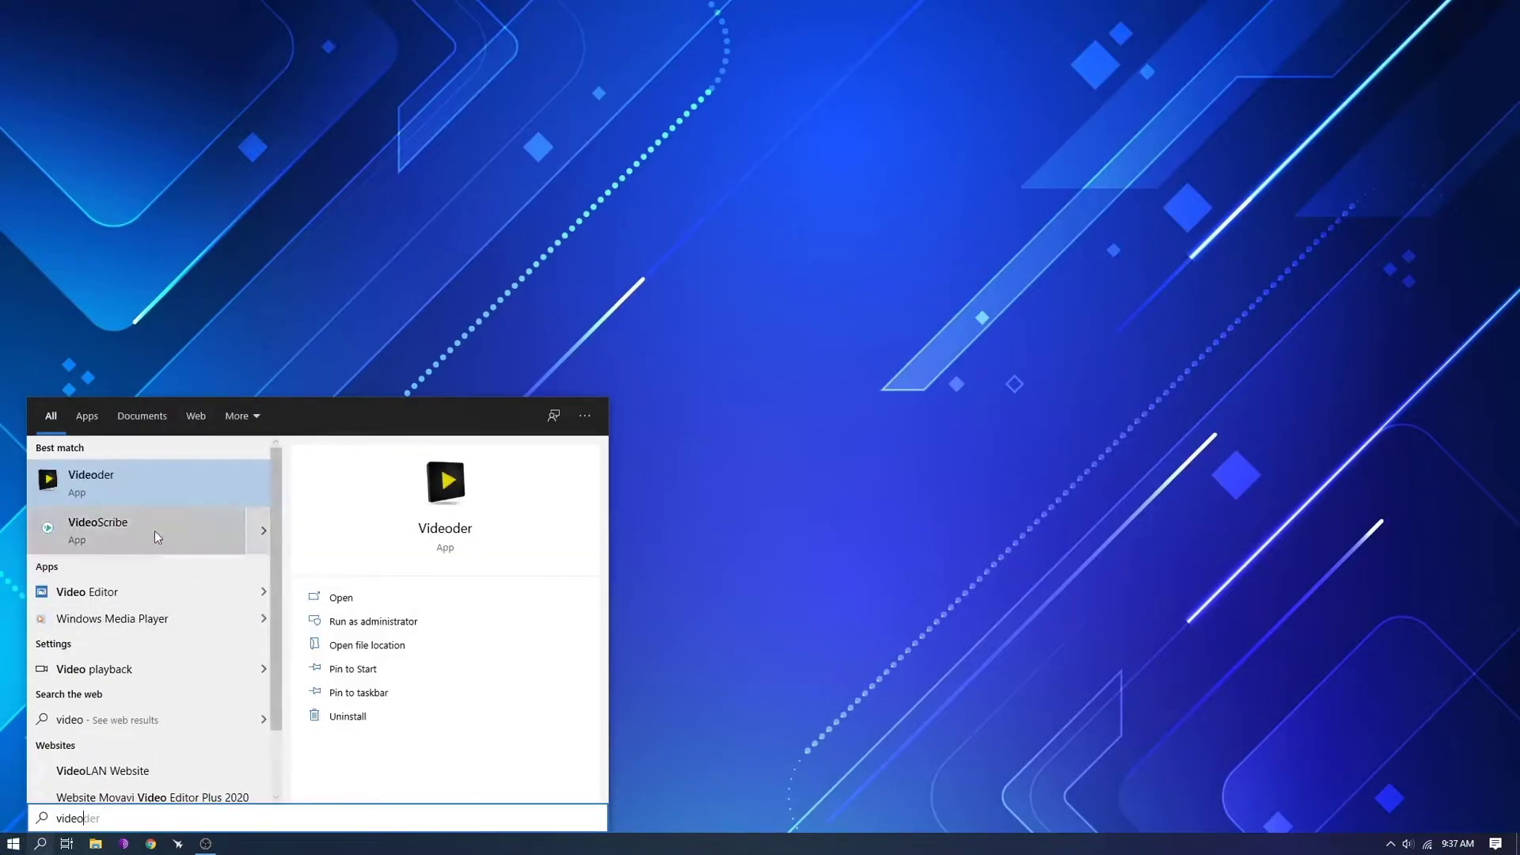
left_click(155, 535)
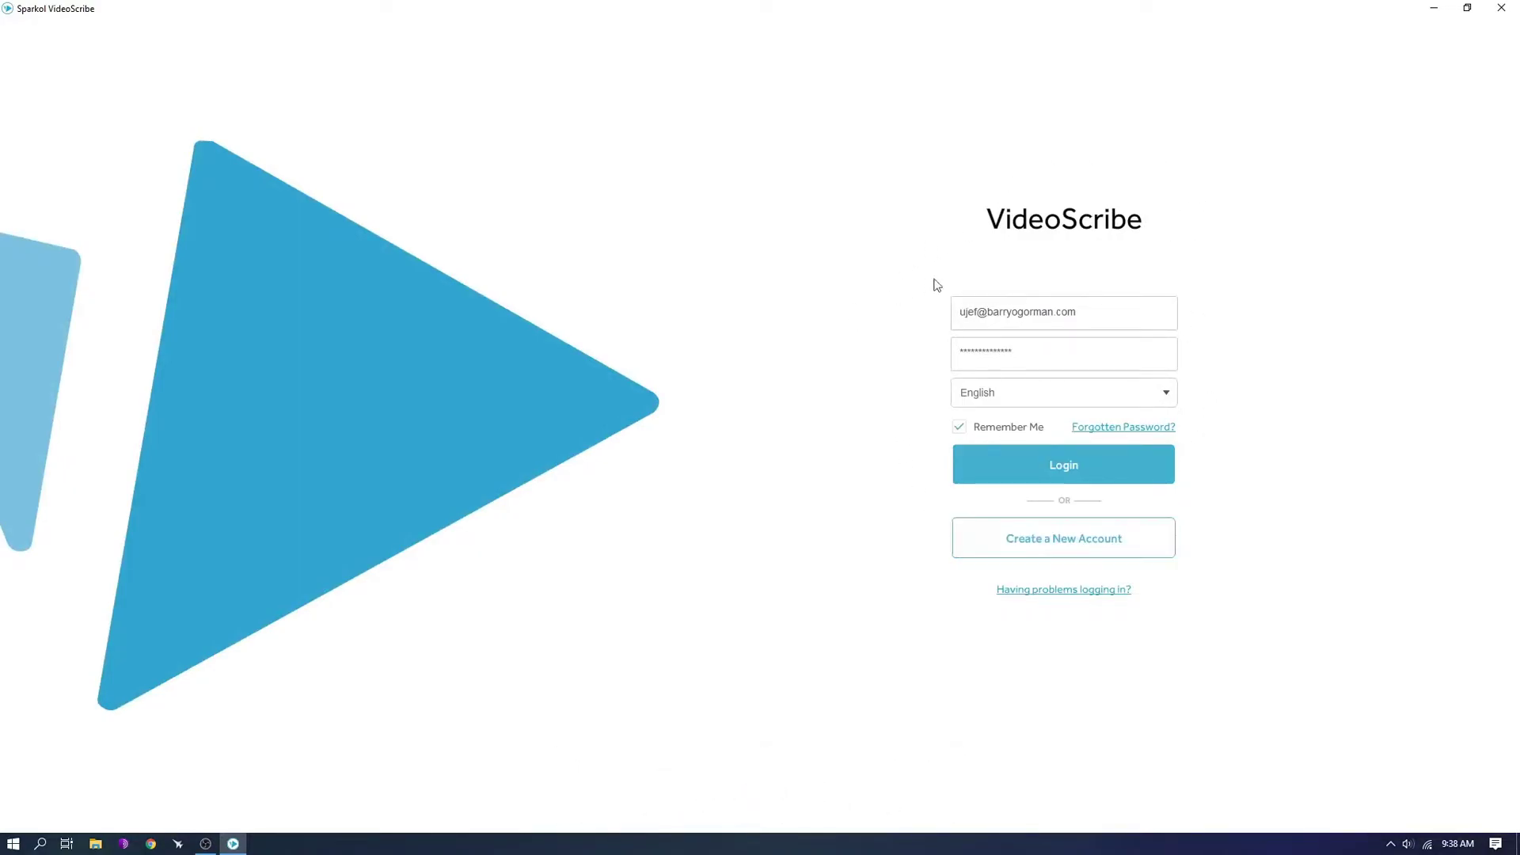
- Log in to VideoScribe with the saved account credentials and create a new scribe
left_click_drag(1091, 311, 936, 306)
left_click(1091, 311)
left_click_drag(1031, 348, 942, 351)
left_click(1058, 345)
double_click(1068, 314)
left_click_drag(1035, 354, 955, 354)
left_click(1080, 352)
left_click(1103, 467)
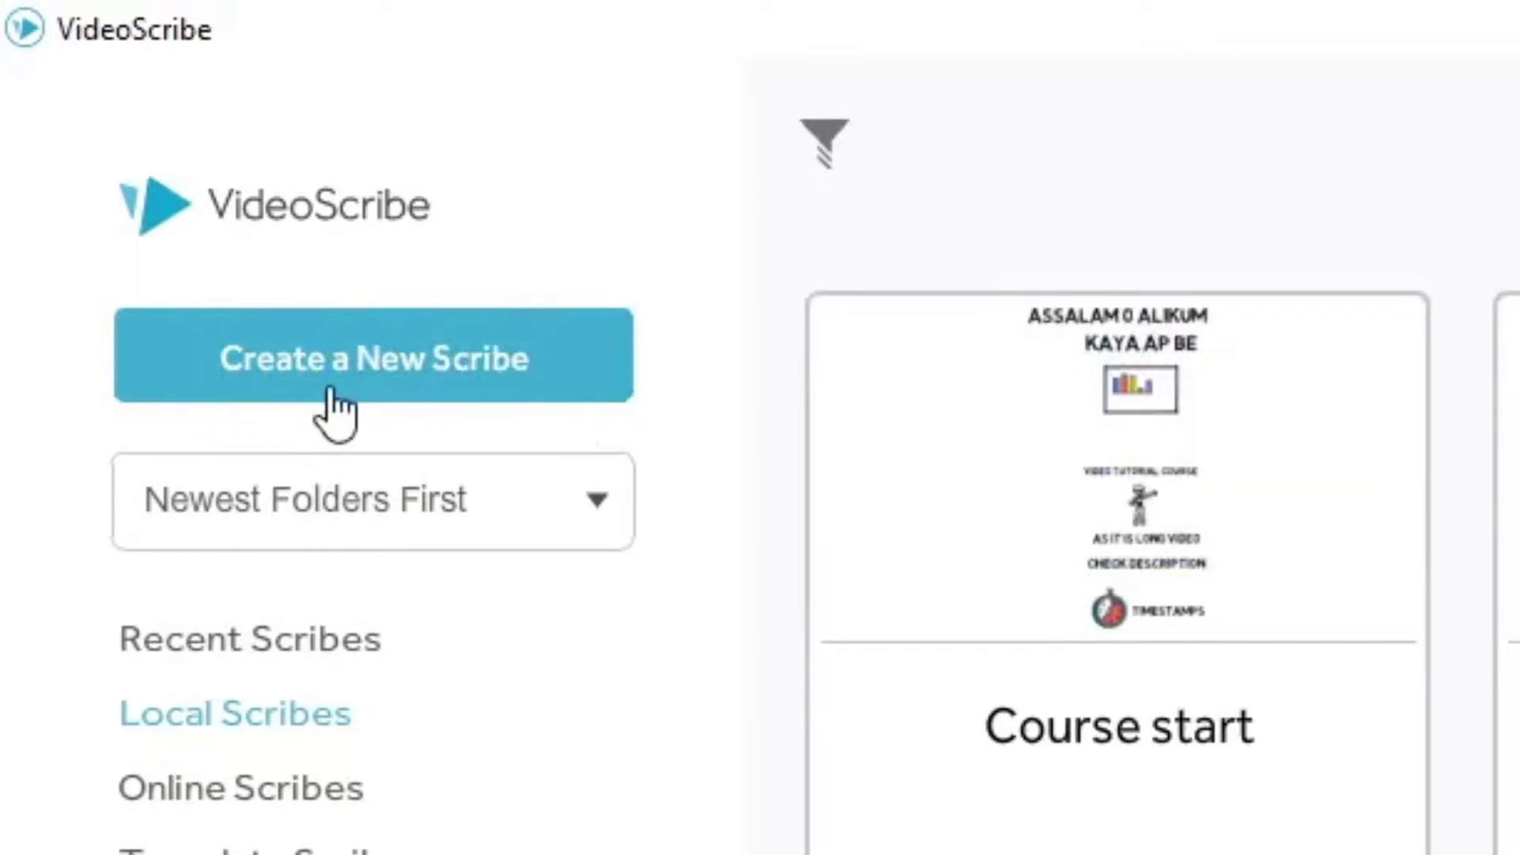
left_click(420, 411)
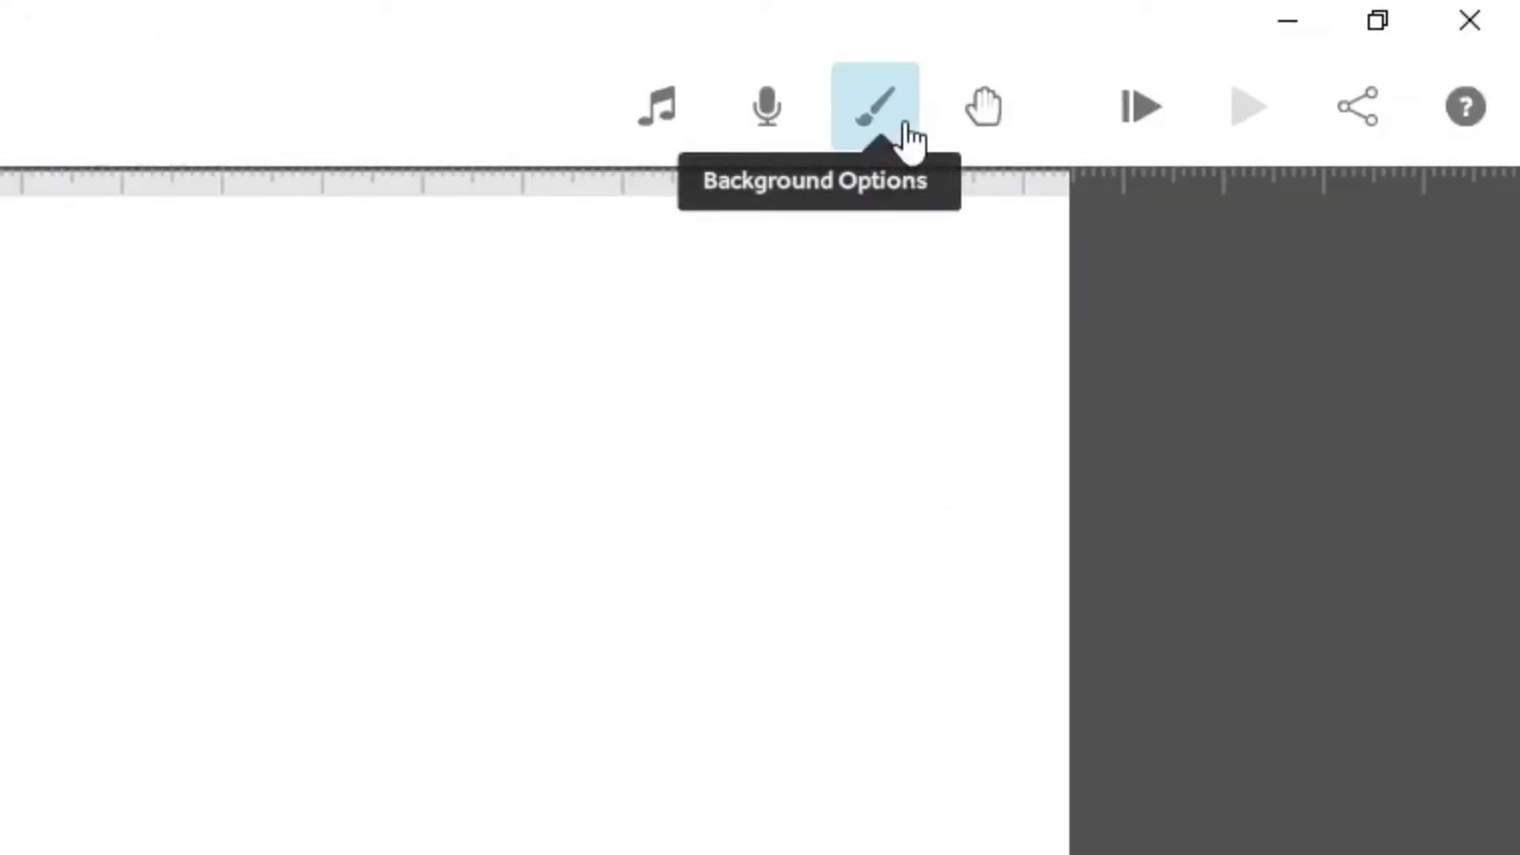
- Open the background options, try Soft Vignette and Hard Vignette, and set the vignette back to No Vignette
left_click(909, 140)
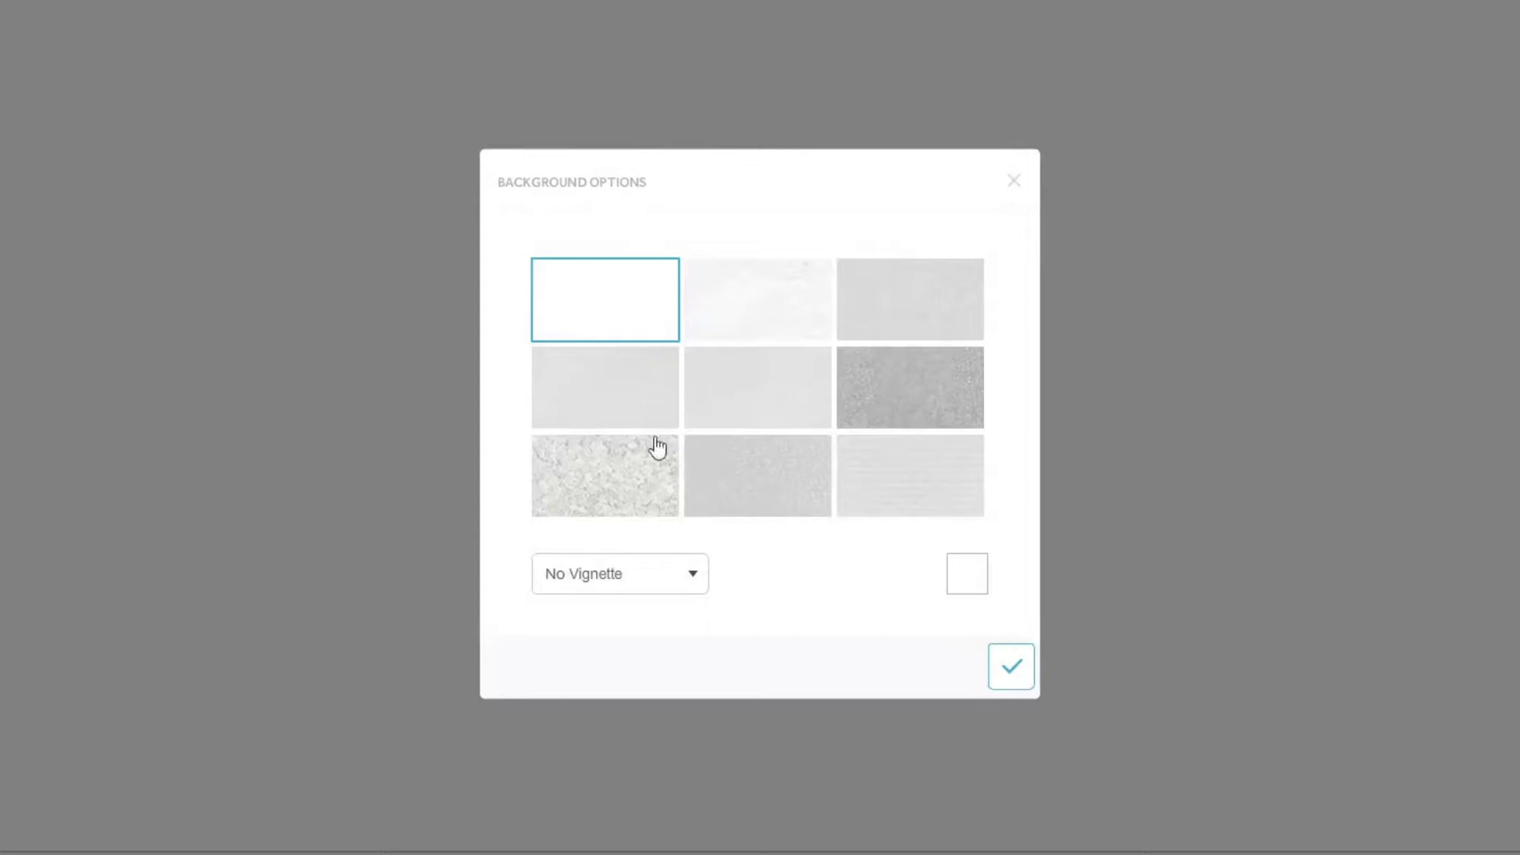
left_click(678, 575)
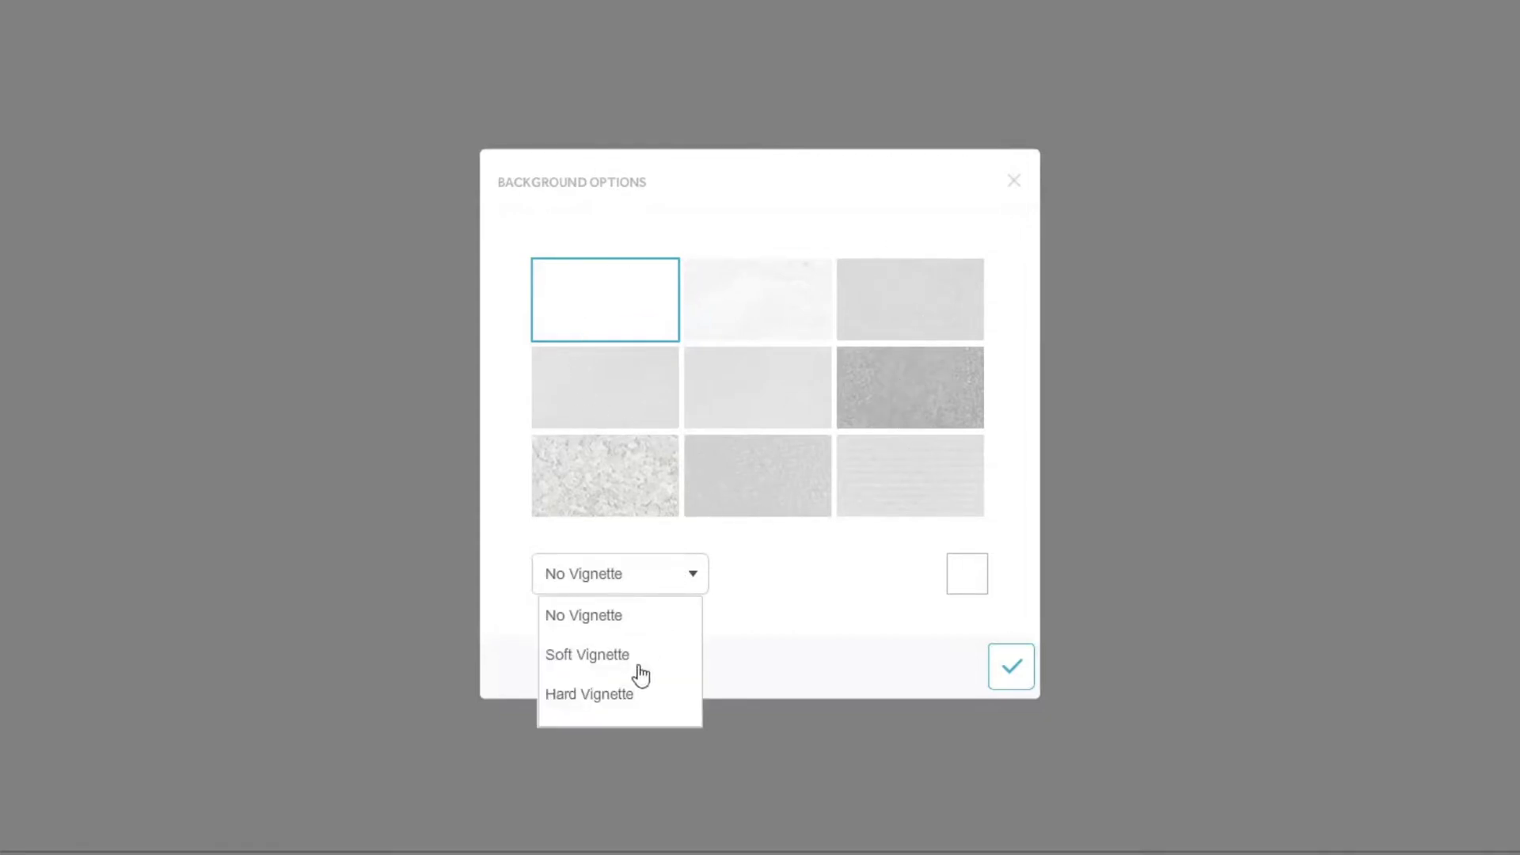
left_click(638, 664)
left_click(668, 590)
left_click(644, 702)
left_click(657, 595)
left_click(619, 615)
- Try out several background textures and select the light one with fine horizontal lines
left_click(754, 290)
left_click(934, 304)
left_click(661, 421)
left_click(756, 395)
left_click(903, 392)
left_click(913, 478)
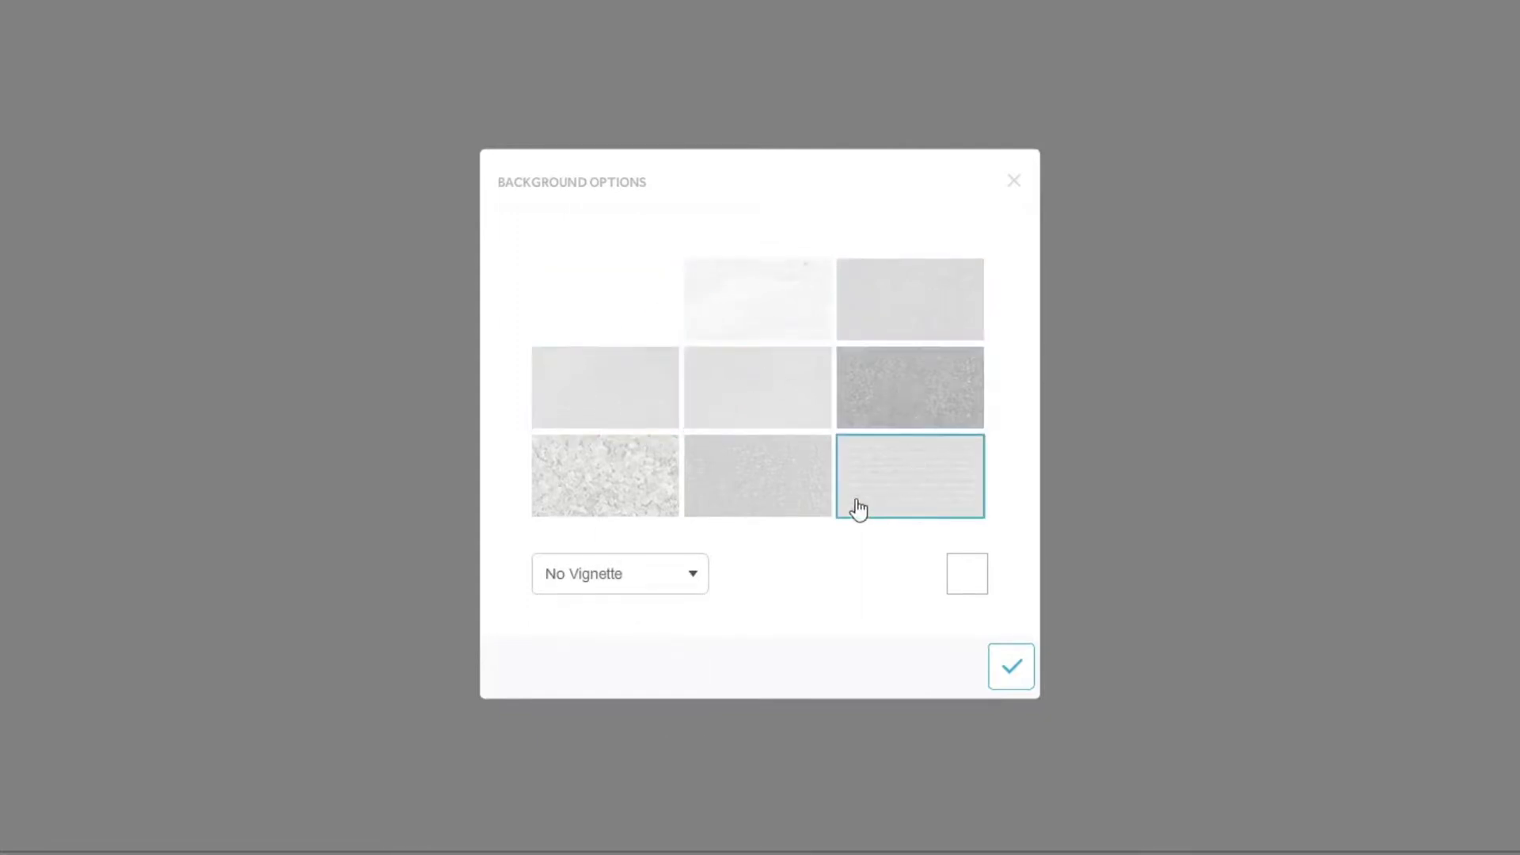
- Try brown and orange swatches, pick the blue #5988c6 as background colour and apply the background
left_click(965, 571)
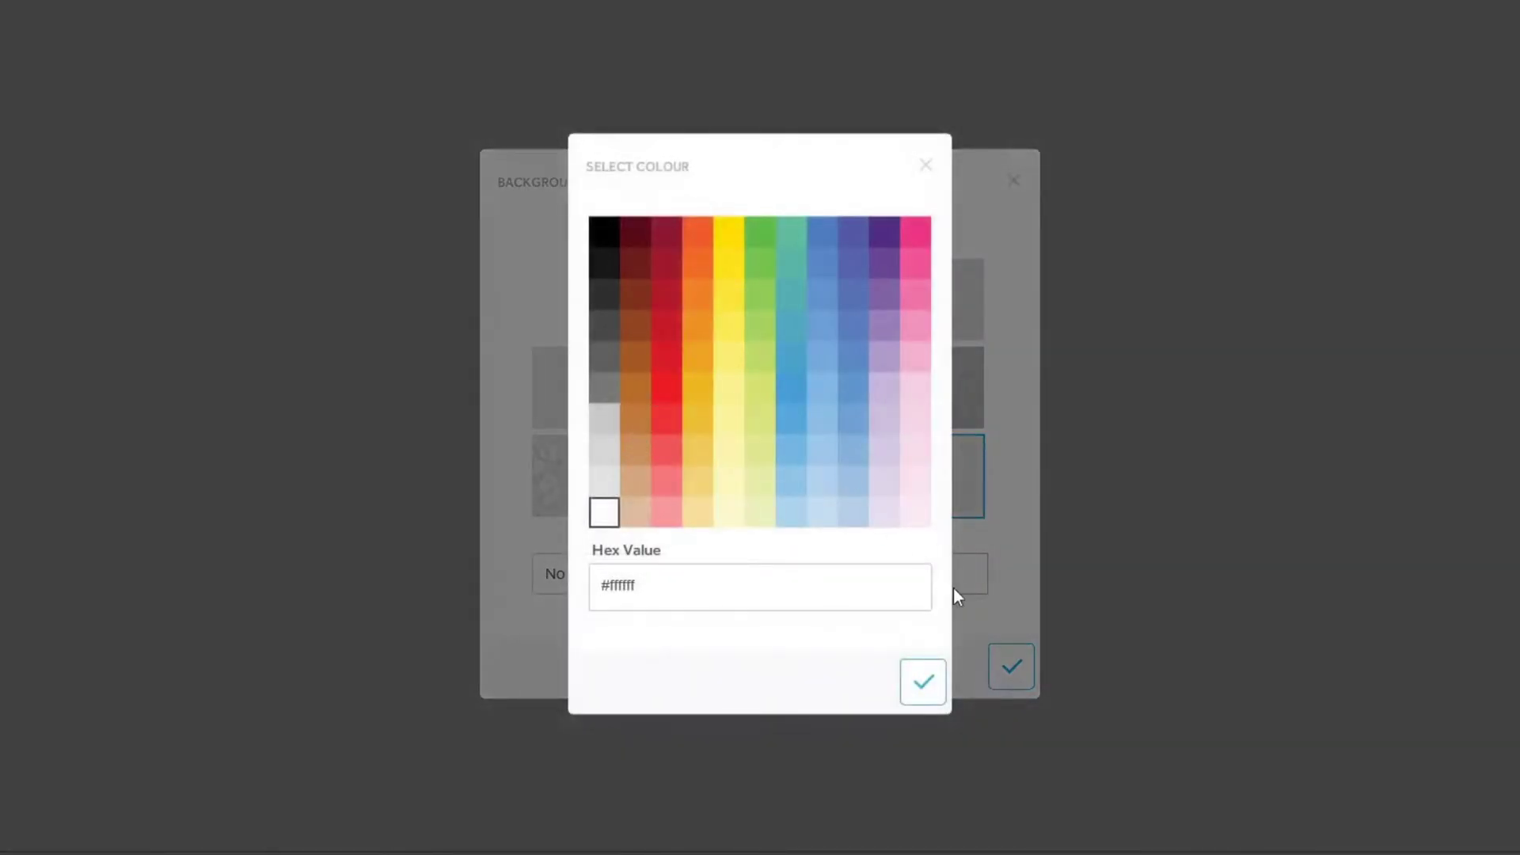
left_click(641, 422)
left_click(692, 325)
left_click(821, 264)
left_click(922, 684)
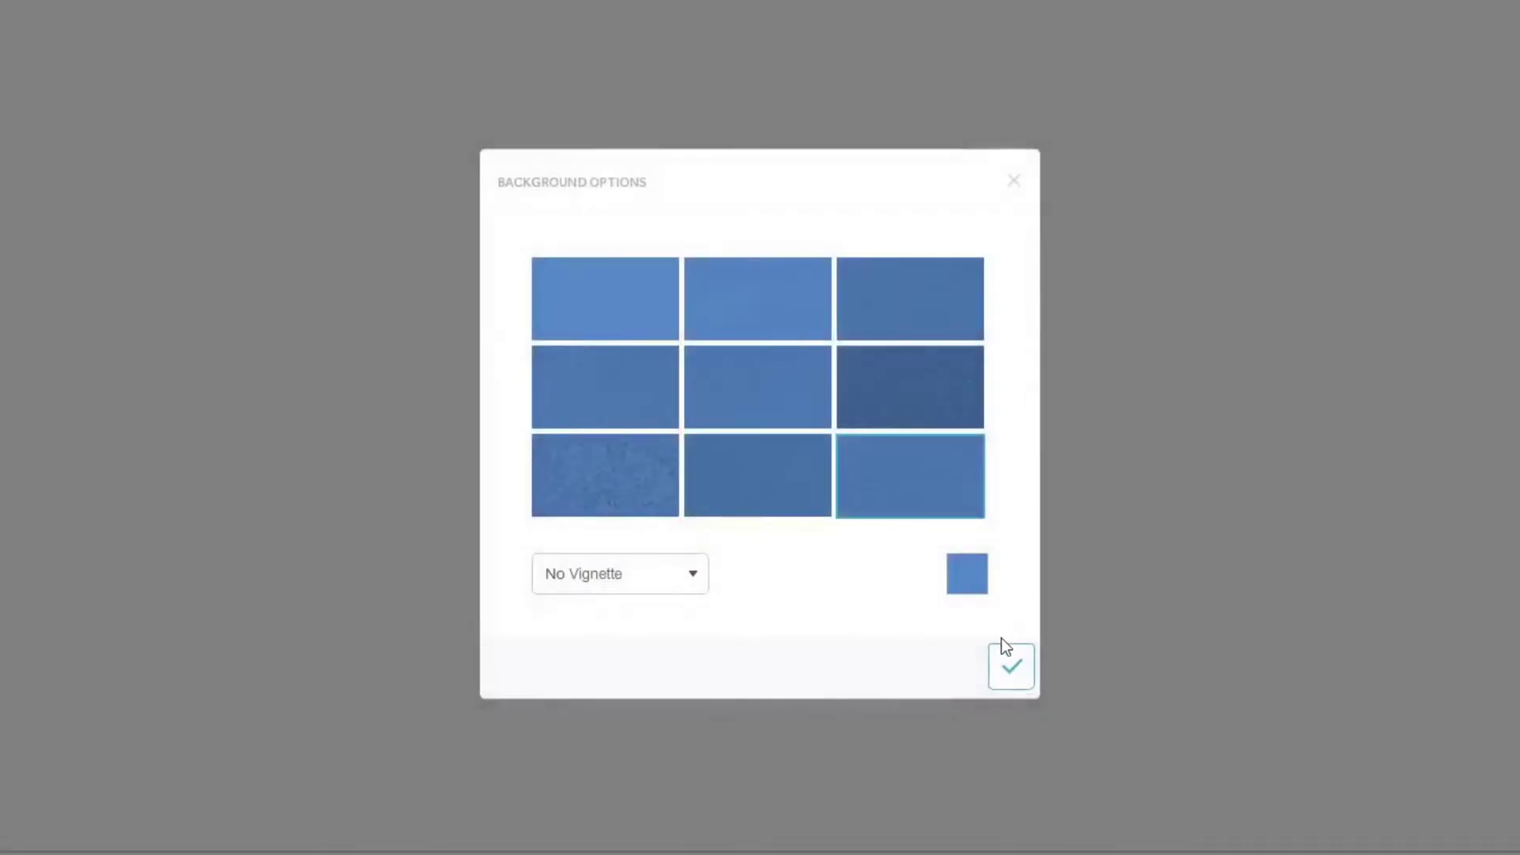
left_click(1017, 692)
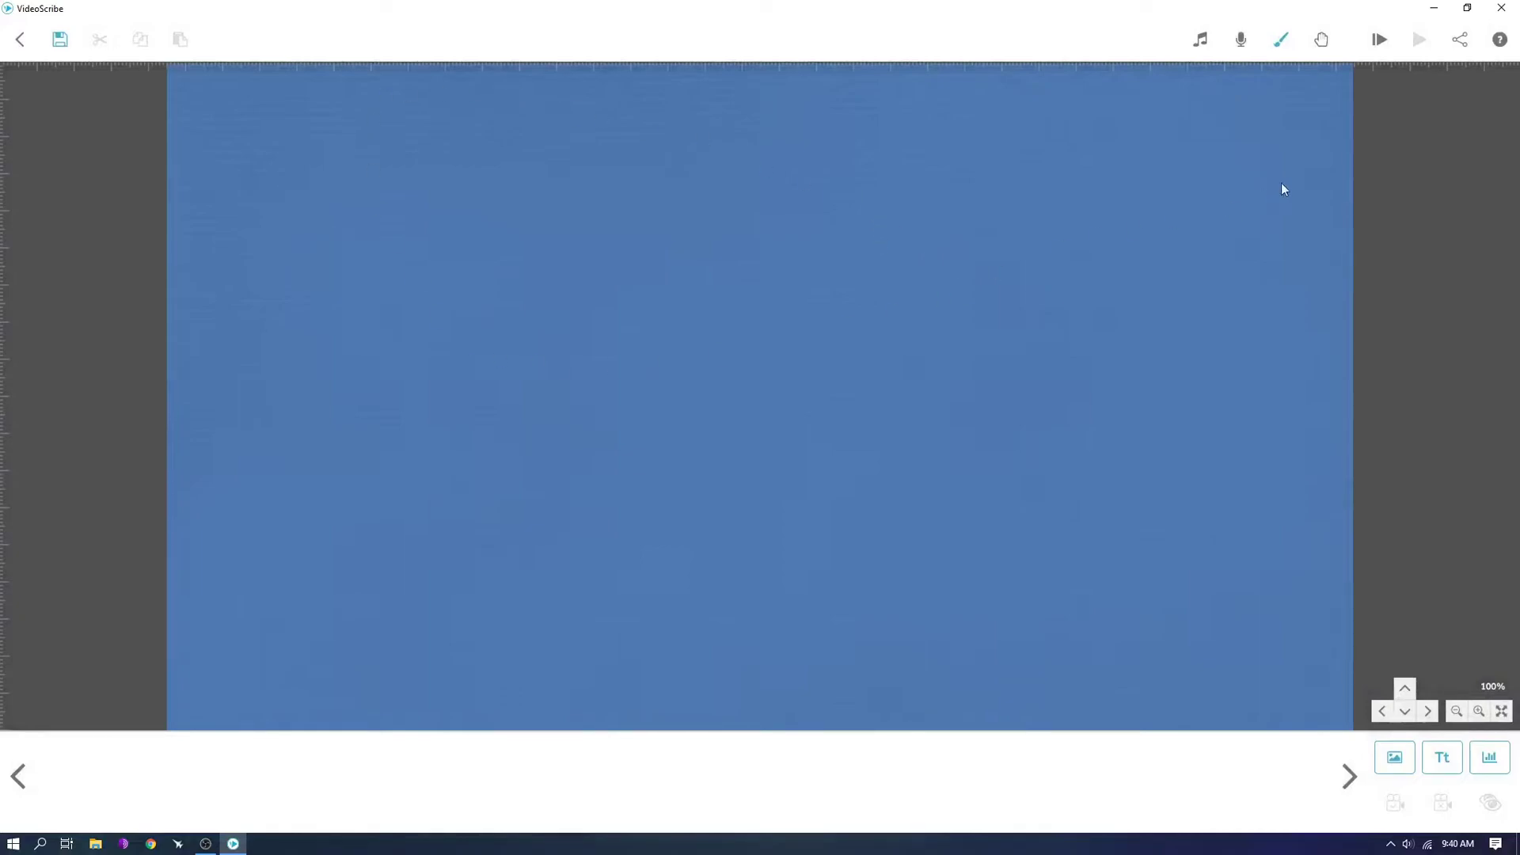
- Reopen the background options, set the background colour to white (#ffffff) and apply it to the canvas
left_click(1281, 41)
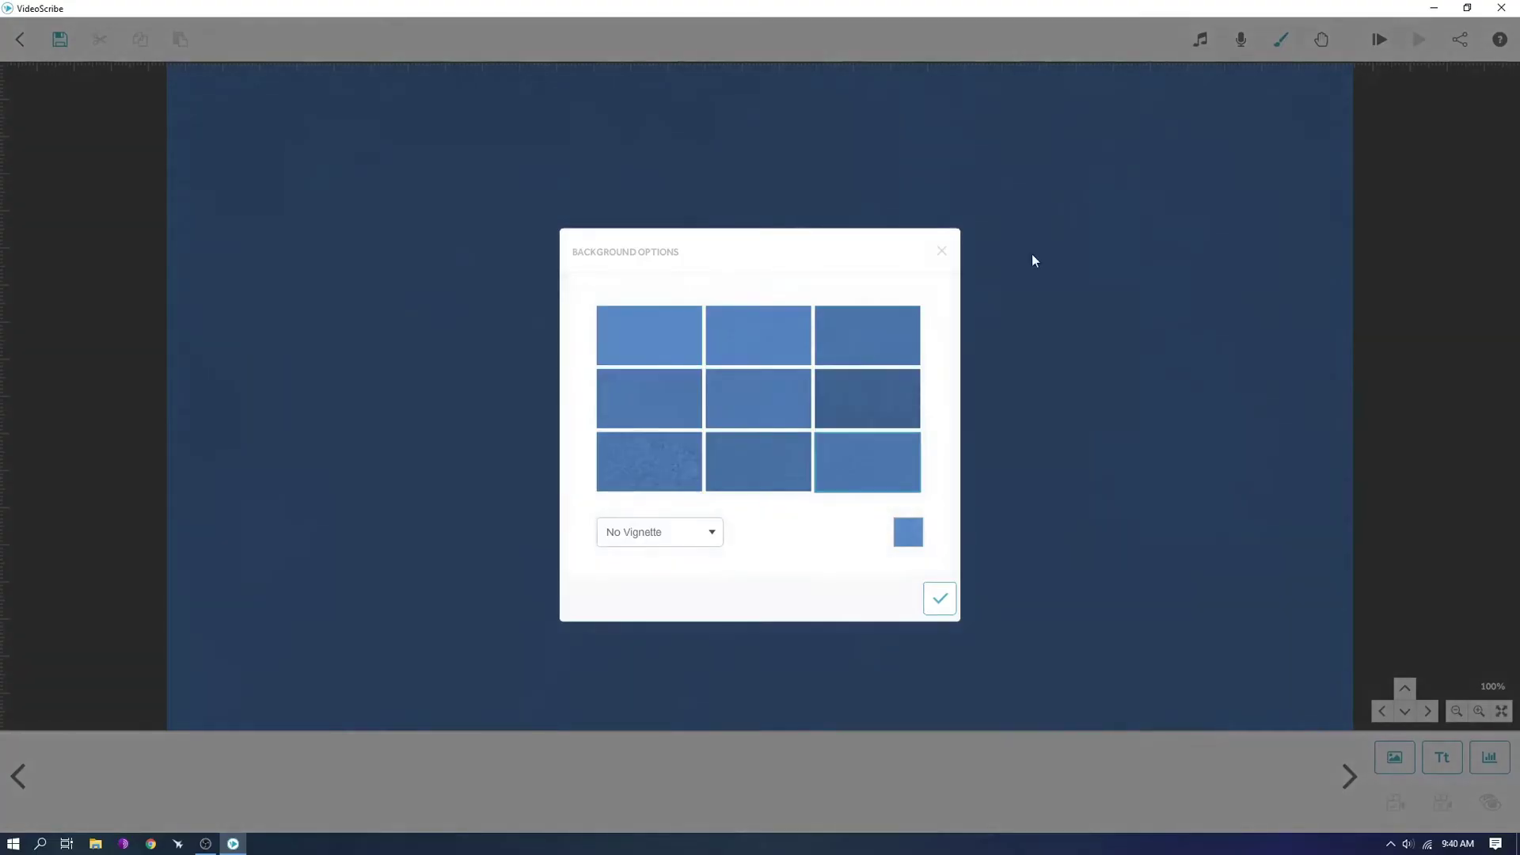
left_click(907, 533)
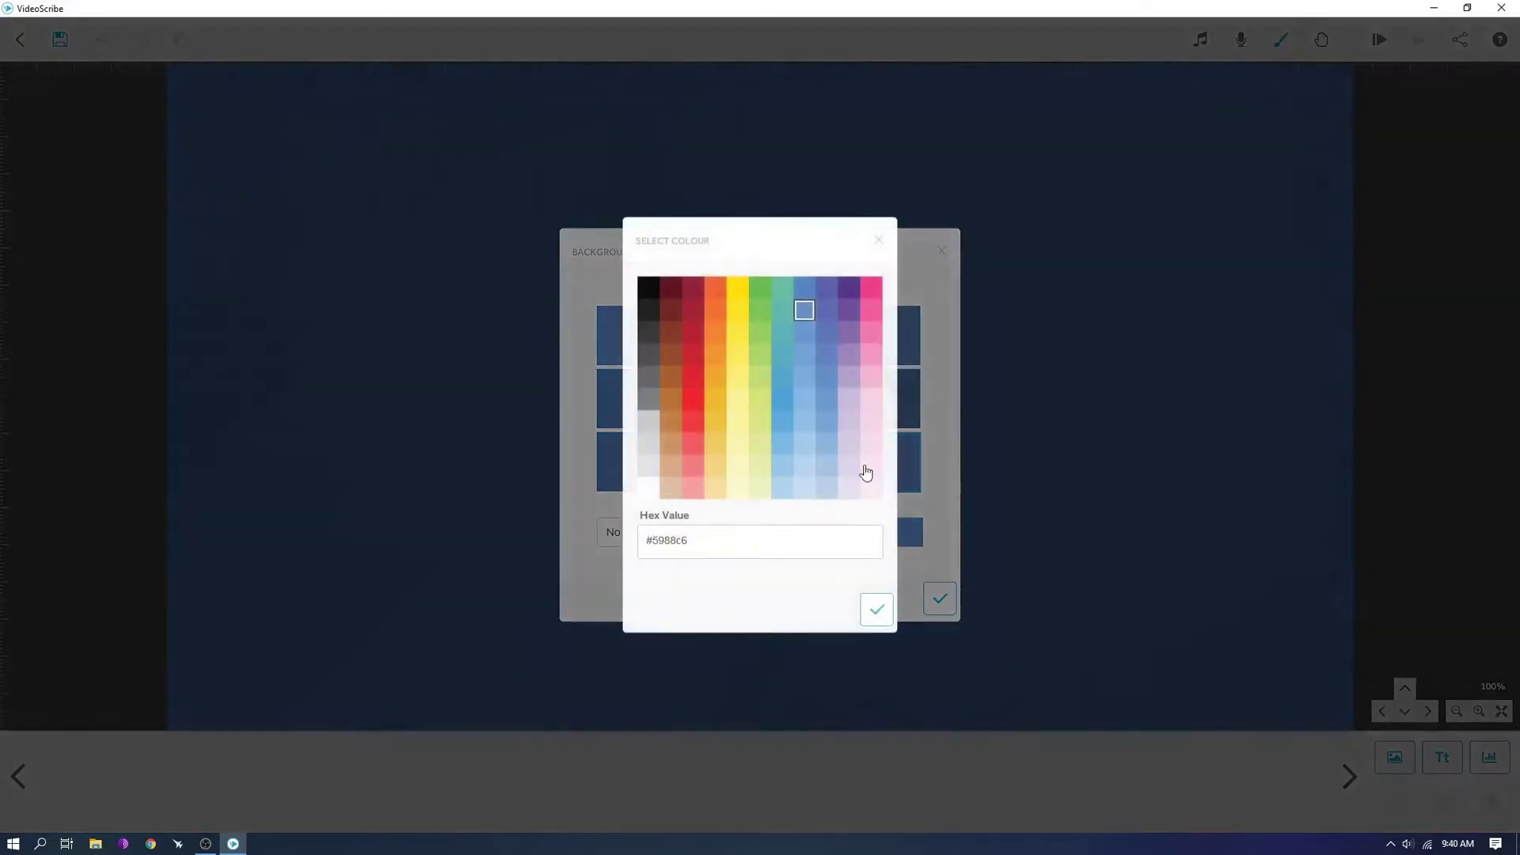
left_click(646, 490)
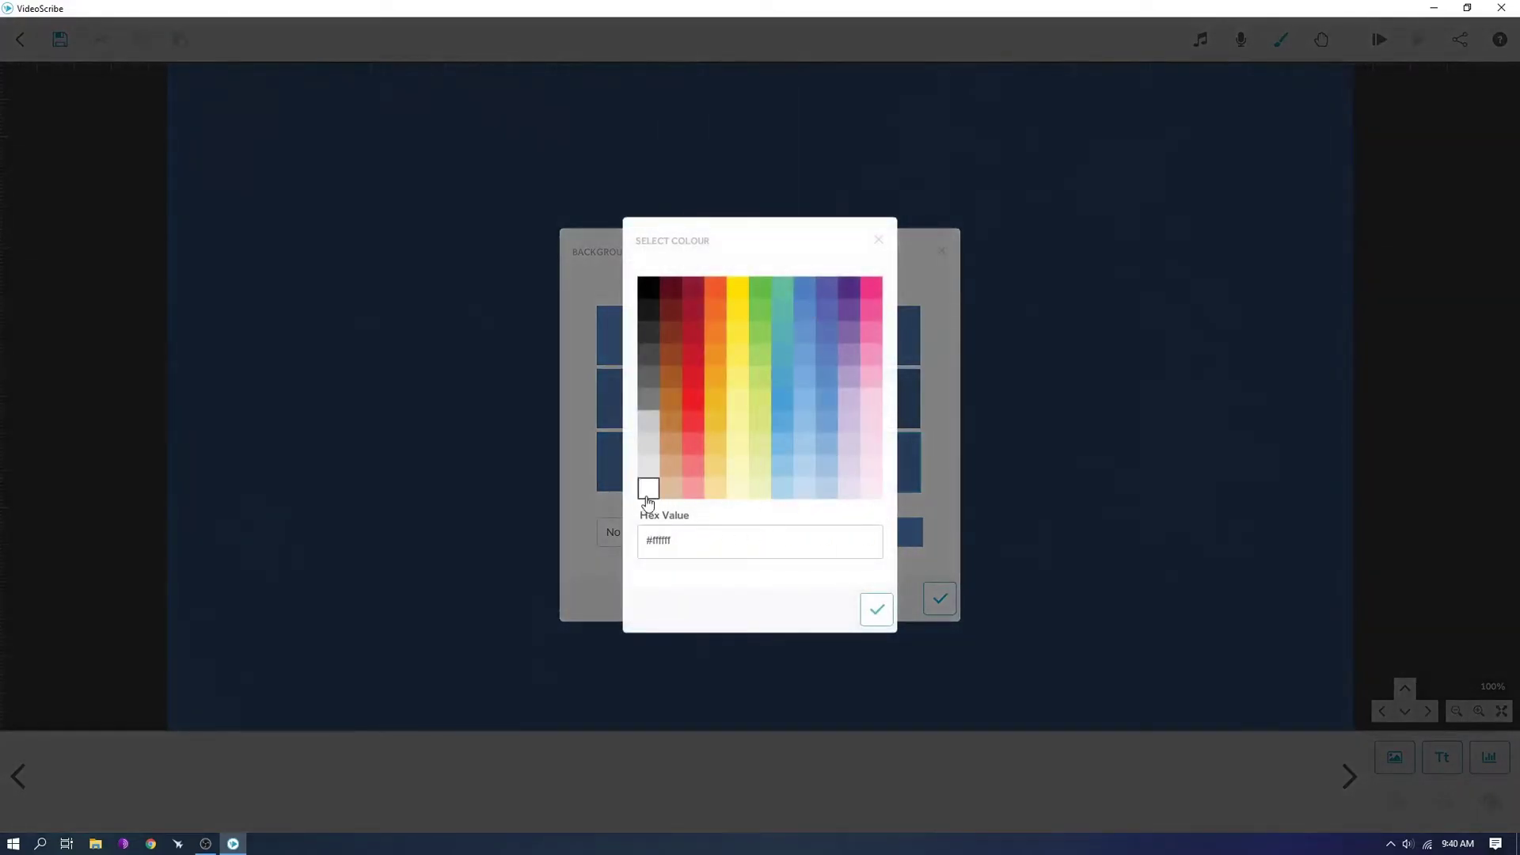
left_click_drag(695, 542, 505, 532)
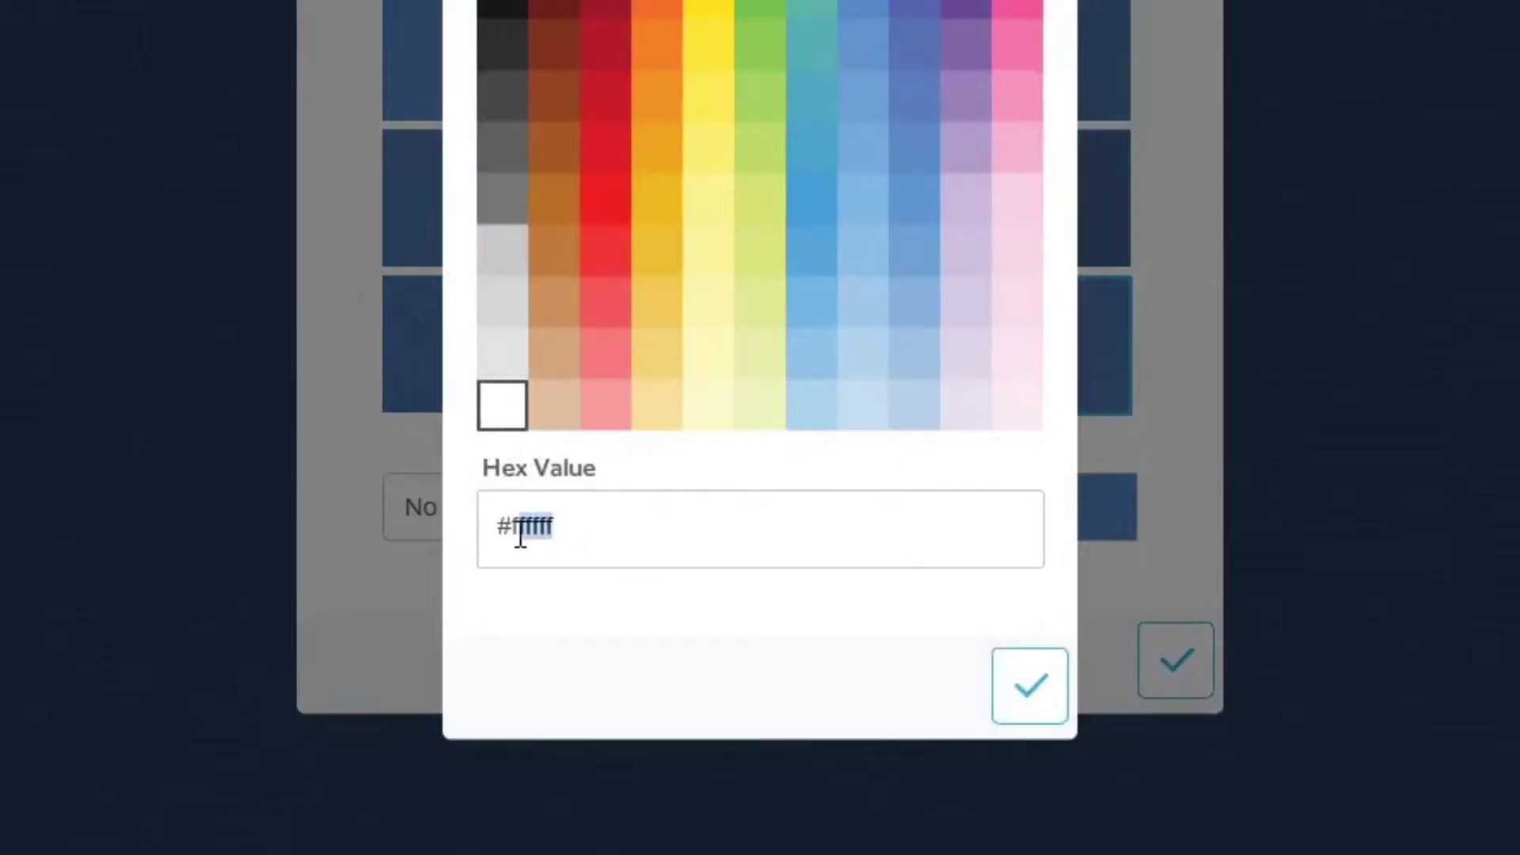
left_click(596, 543)
left_click(596, 535)
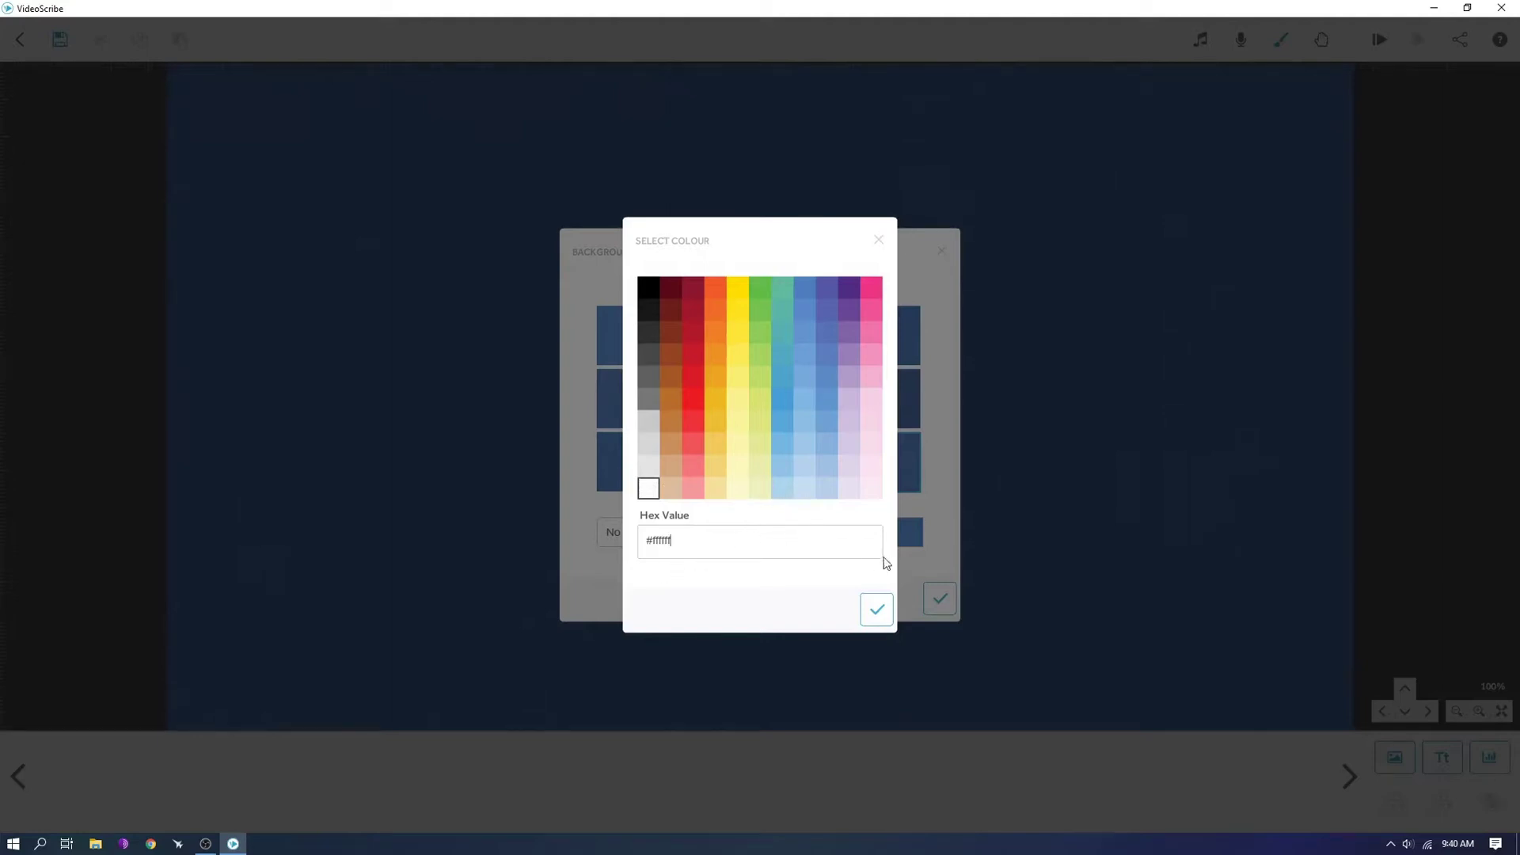
left_click(877, 610)
left_click(938, 599)
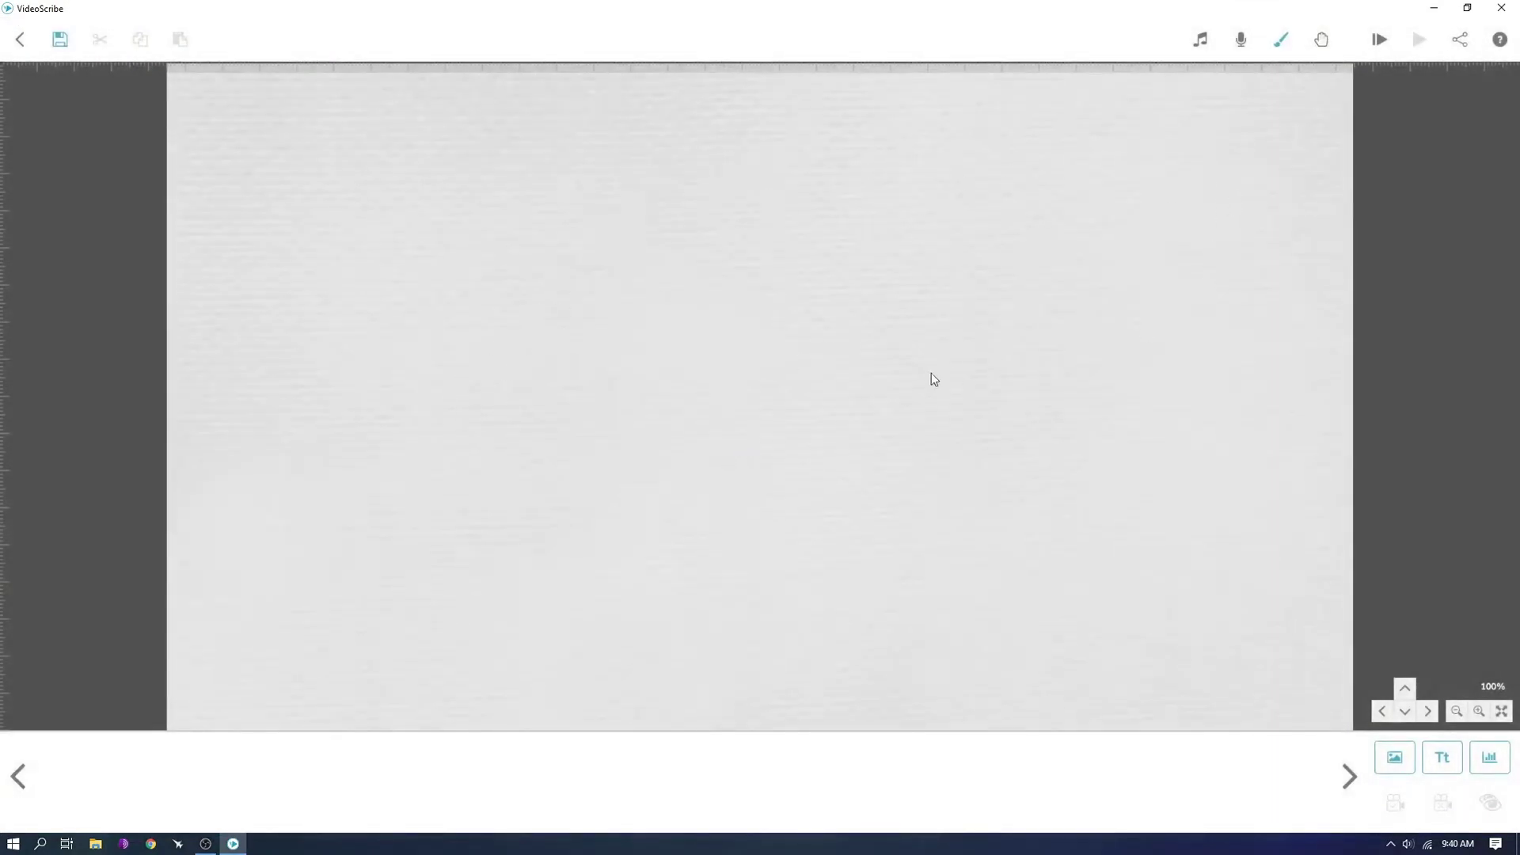
- Replace the lined background texture with the plain one and apply it to the canvas
left_click(1290, 46)
left_click(670, 343)
left_click(942, 603)
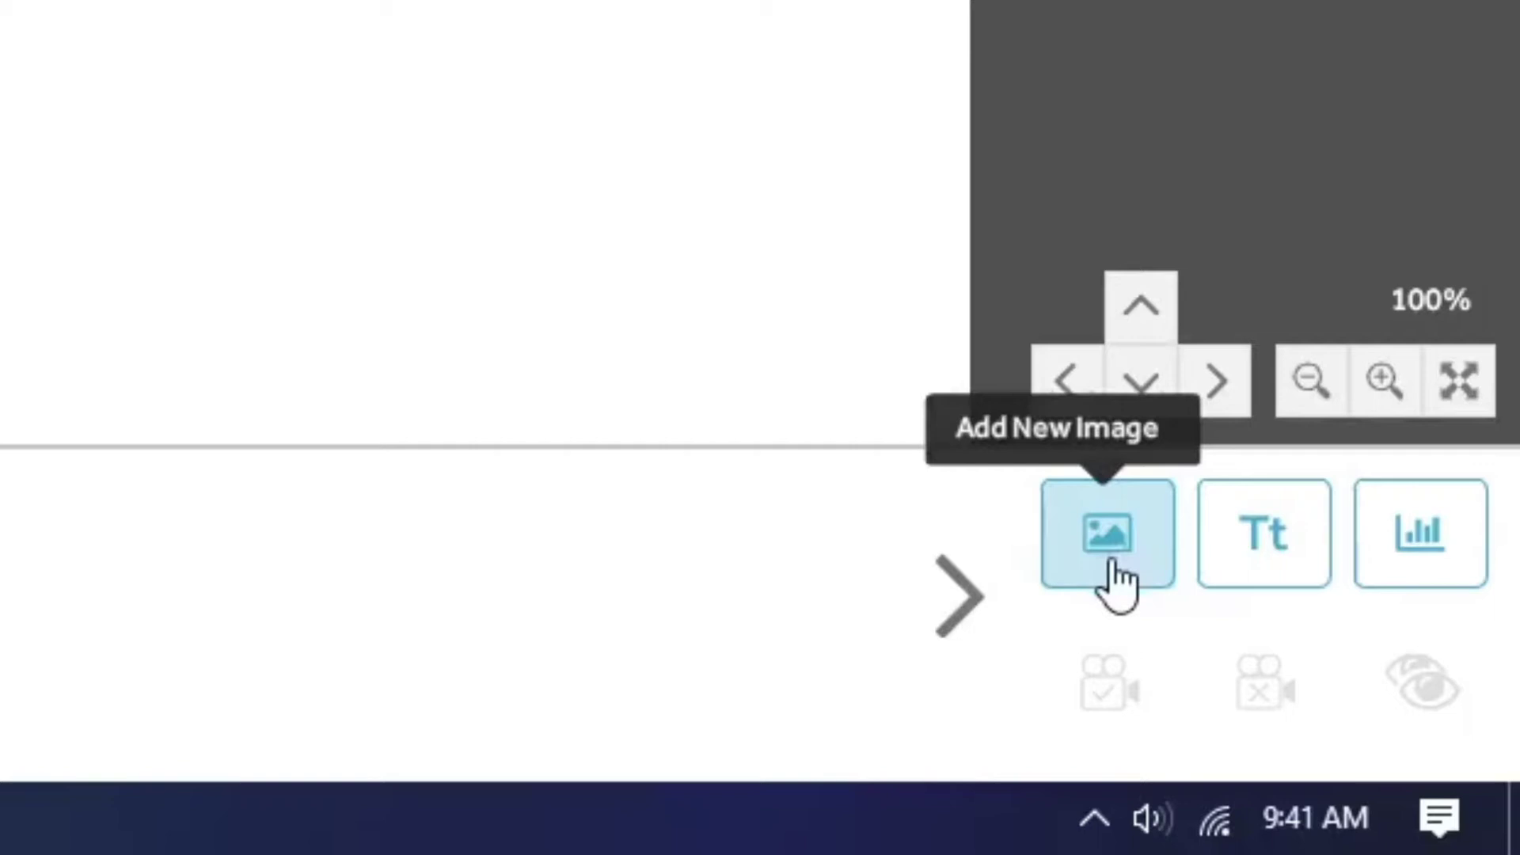
- Open the image library and look through the recently used images and the list of image categories
left_click(1113, 563)
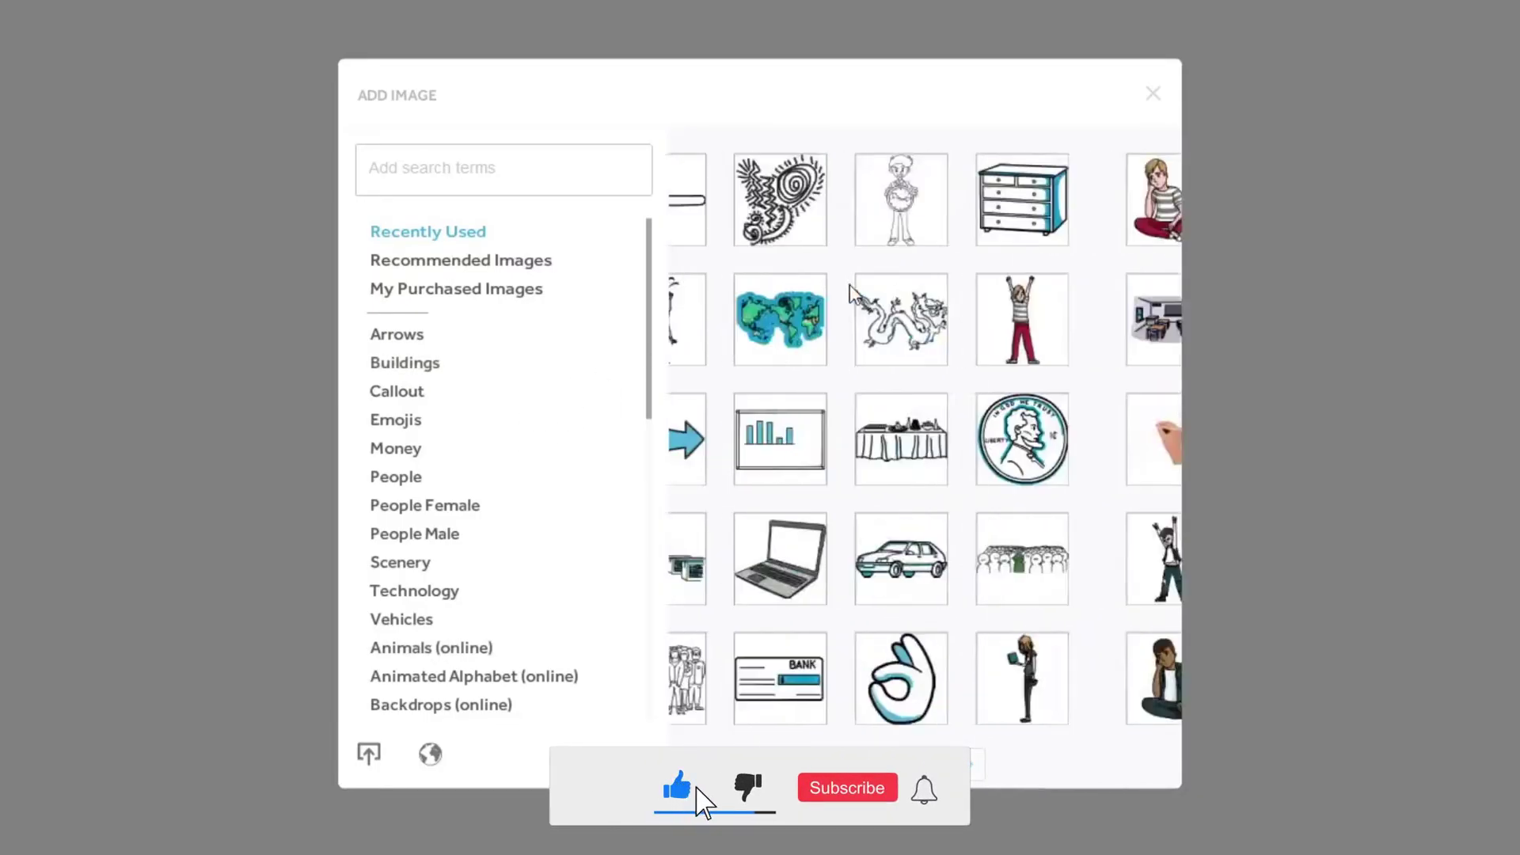
scroll(458, 332, "down", 3)
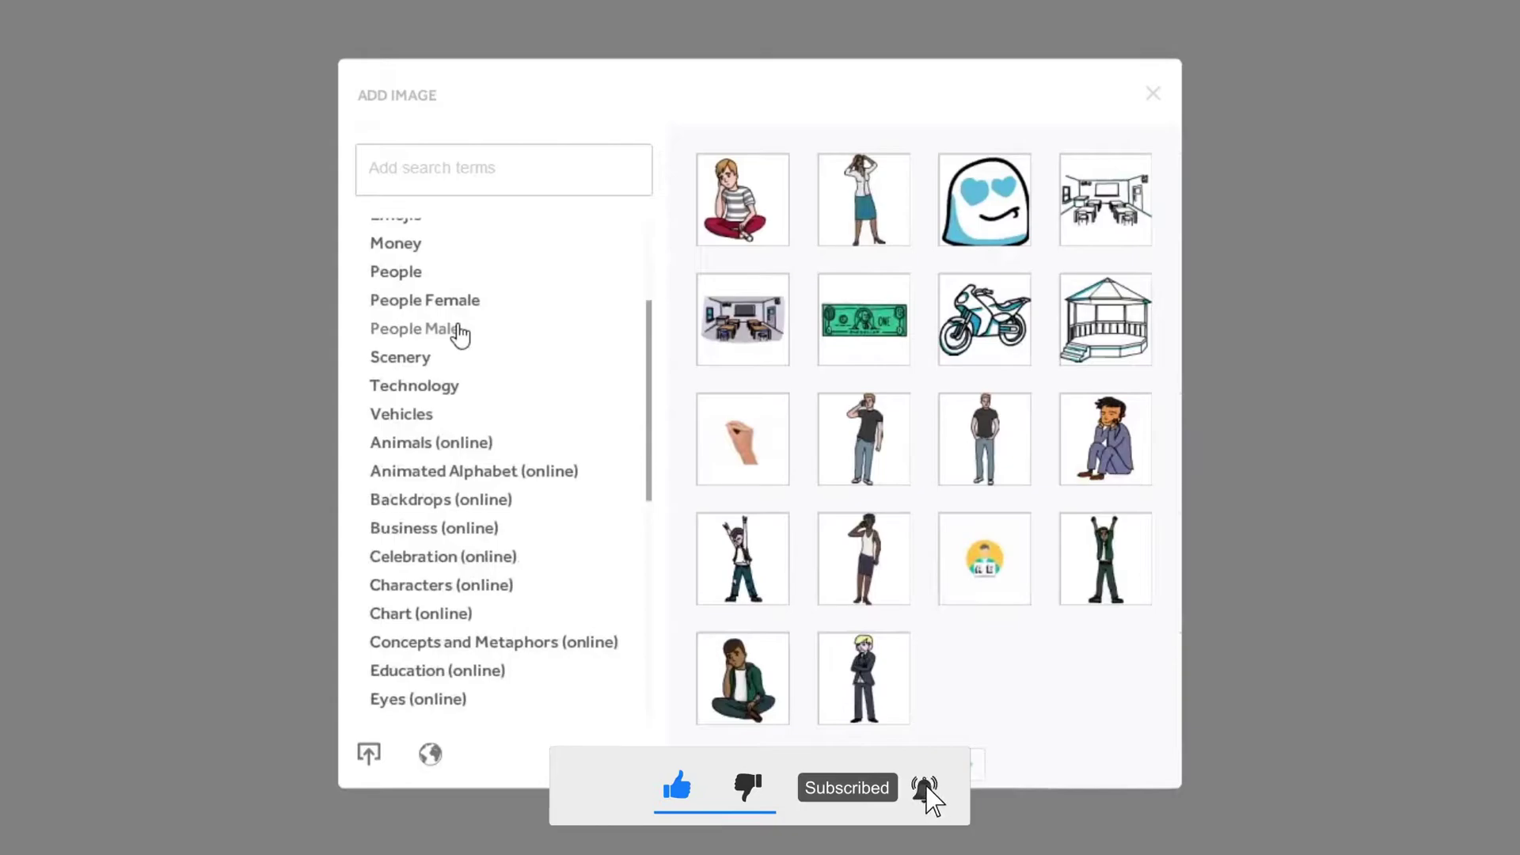
scroll(448, 546, "down", 1)
scroll(448, 546, "up", 1)
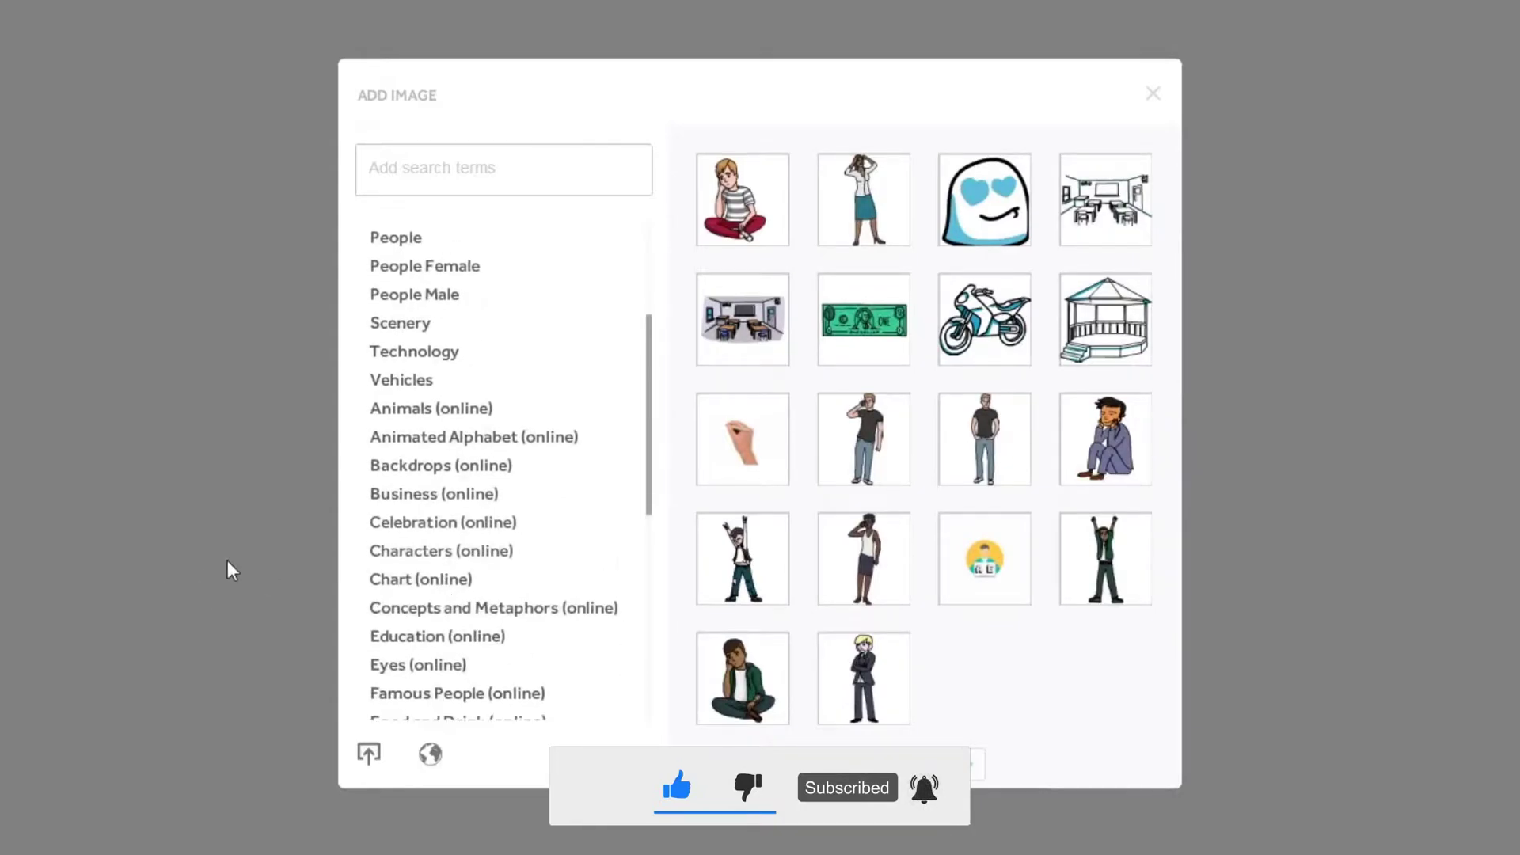
scroll(490, 523, "down", 5)
scroll(491, 524, "up", 2)
scroll(491, 523, "up", 5)
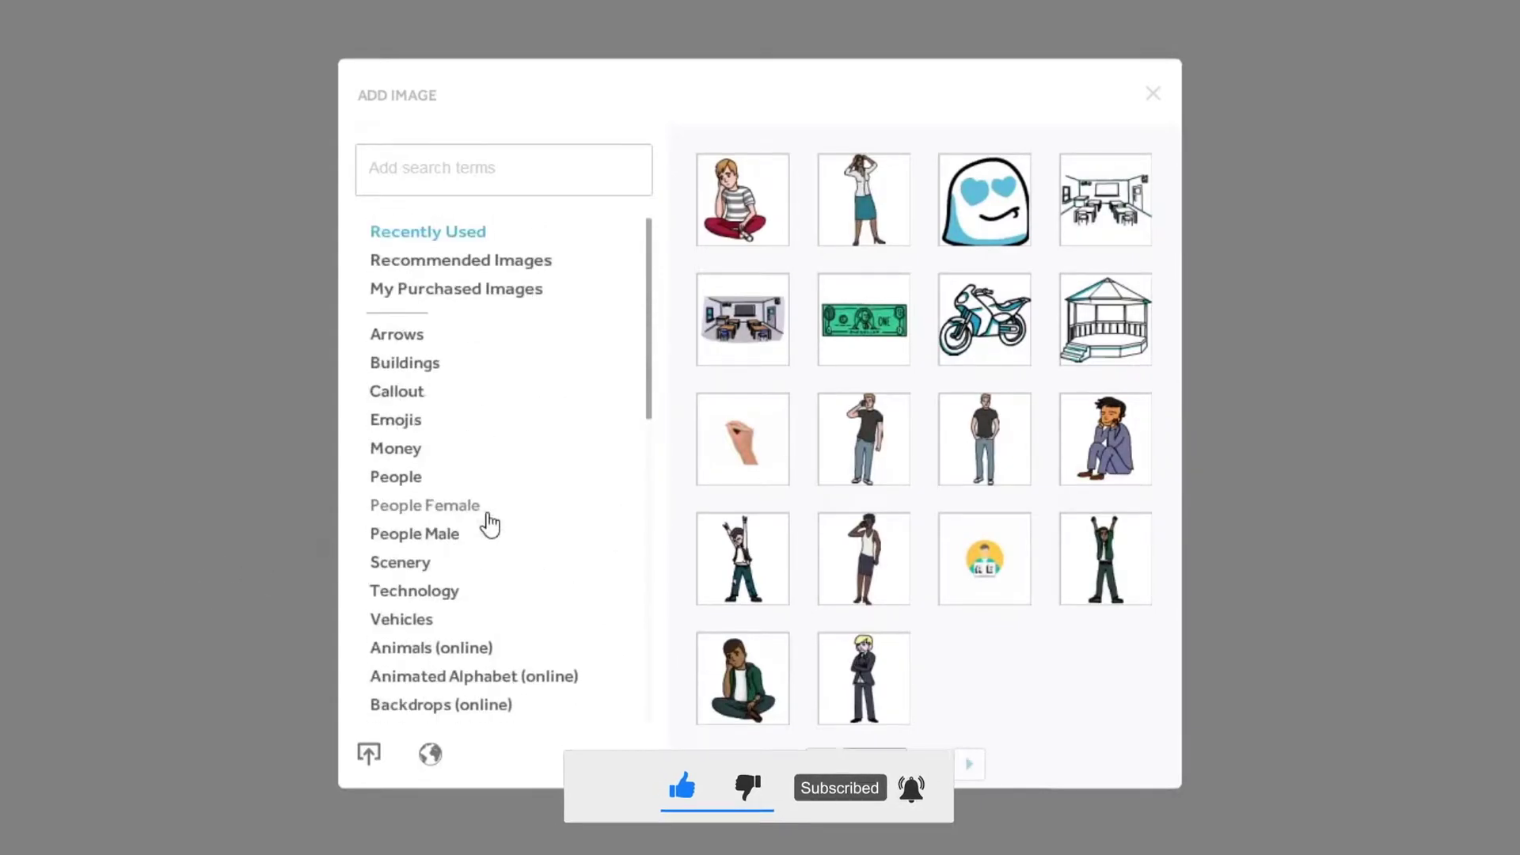
scroll(885, 366, "up", 1)
scroll(885, 365, "up", 3)
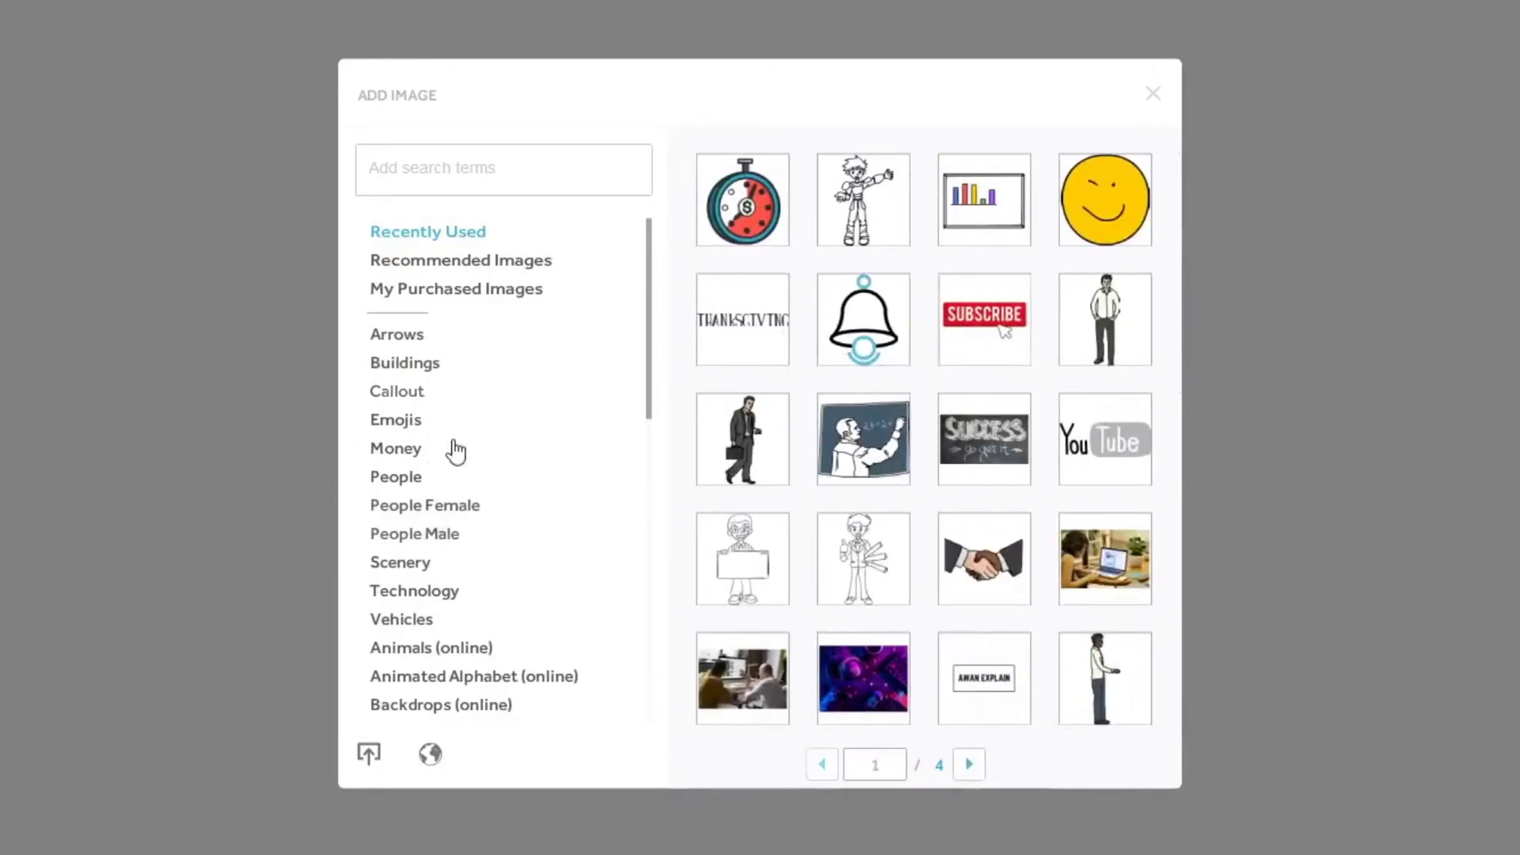
scroll(390, 472, "down", 4)
scroll(486, 647, "up", 4)
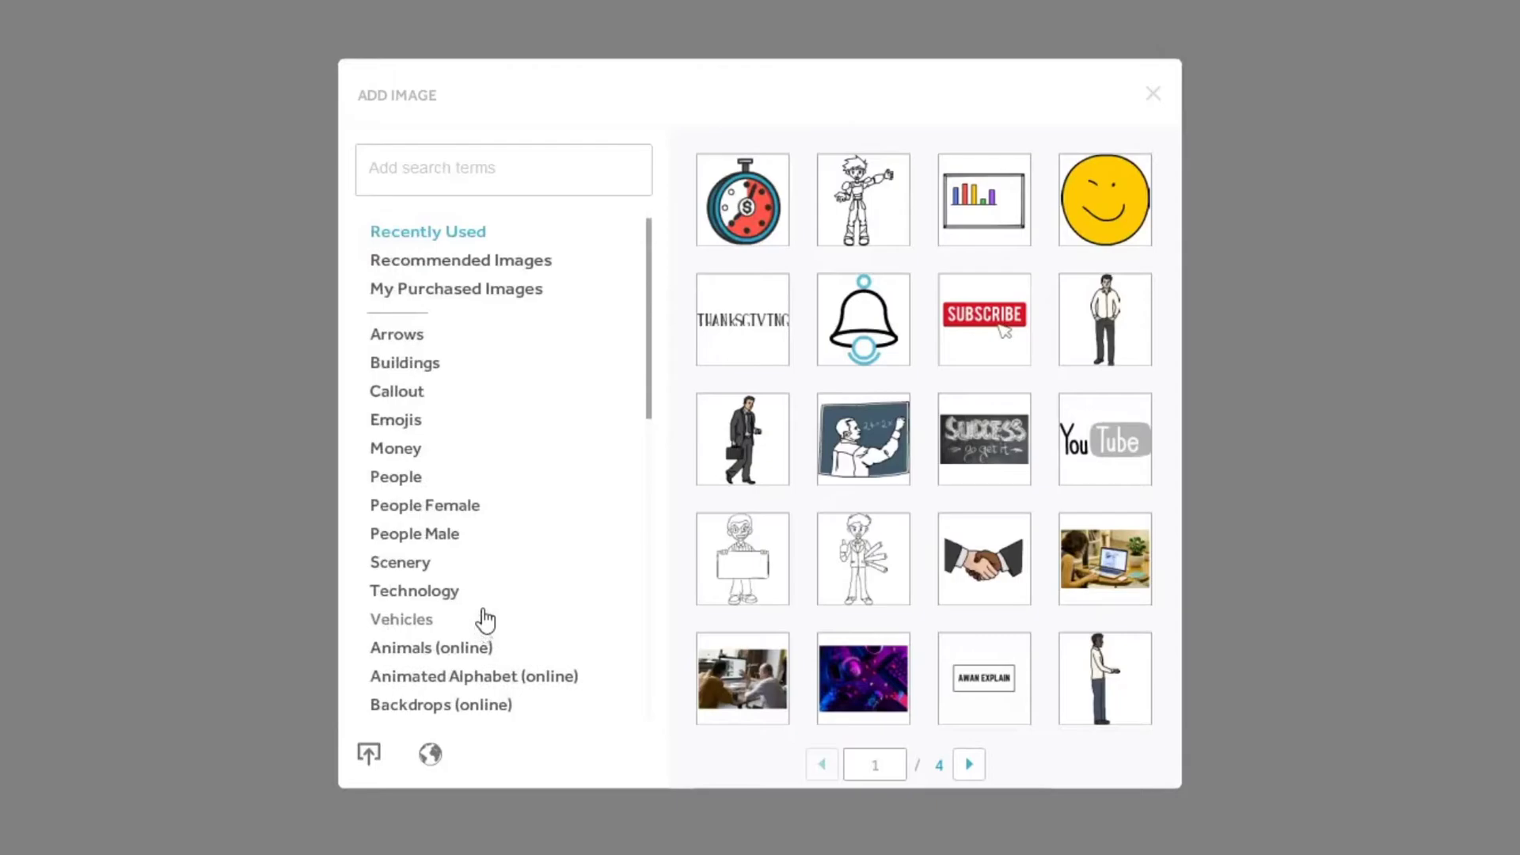
- Search the image library for "man", review the available filters and add the cartoon man in a straw hat to the canvas
left_click(539, 186)
type("man")
key("Return")
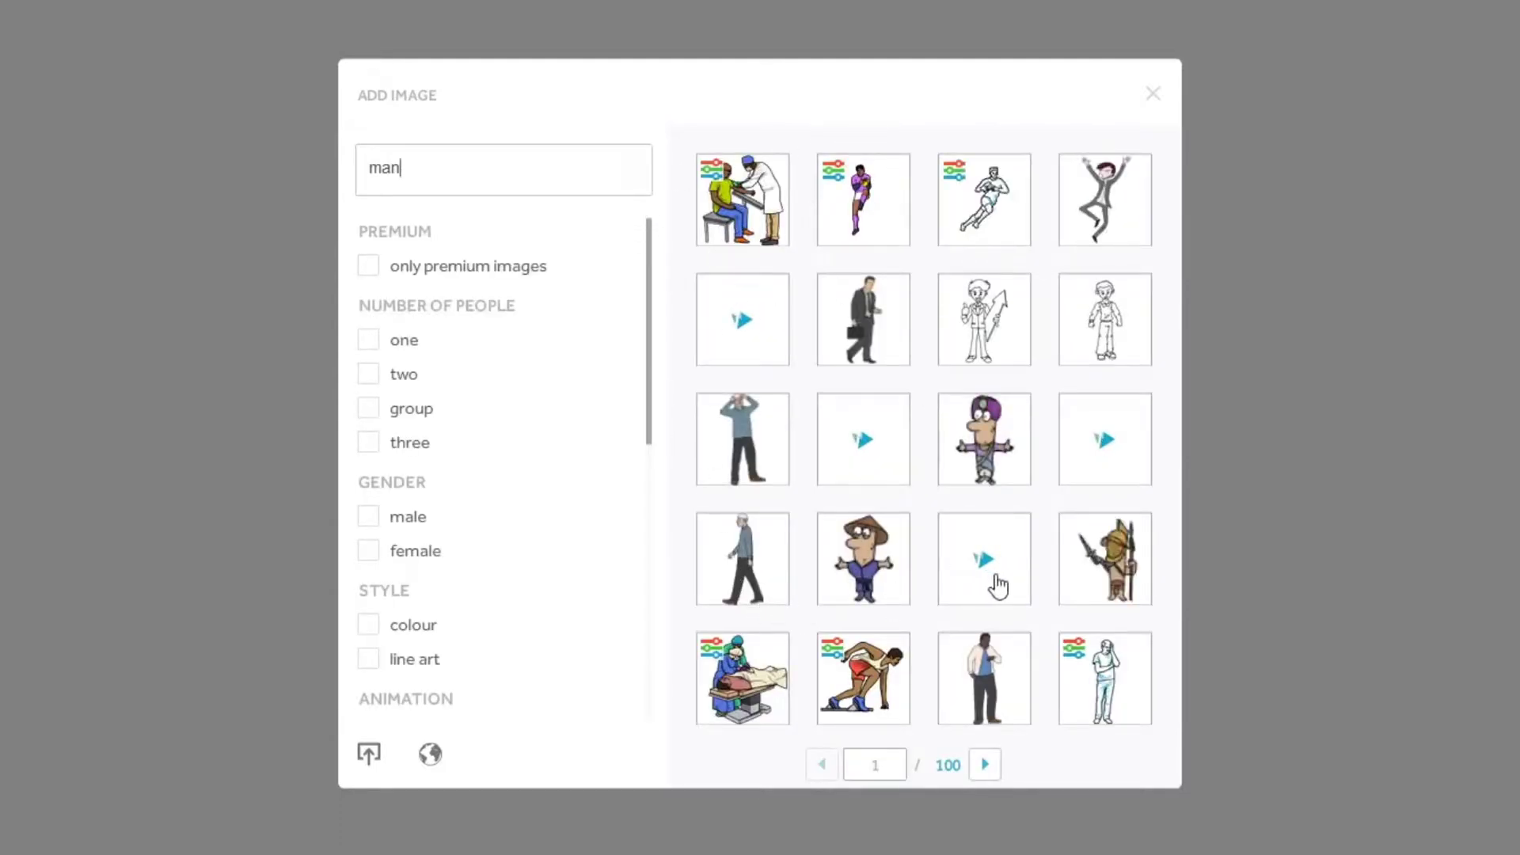
scroll(1011, 502, "down", 1)
scroll(991, 495, "up", 1)
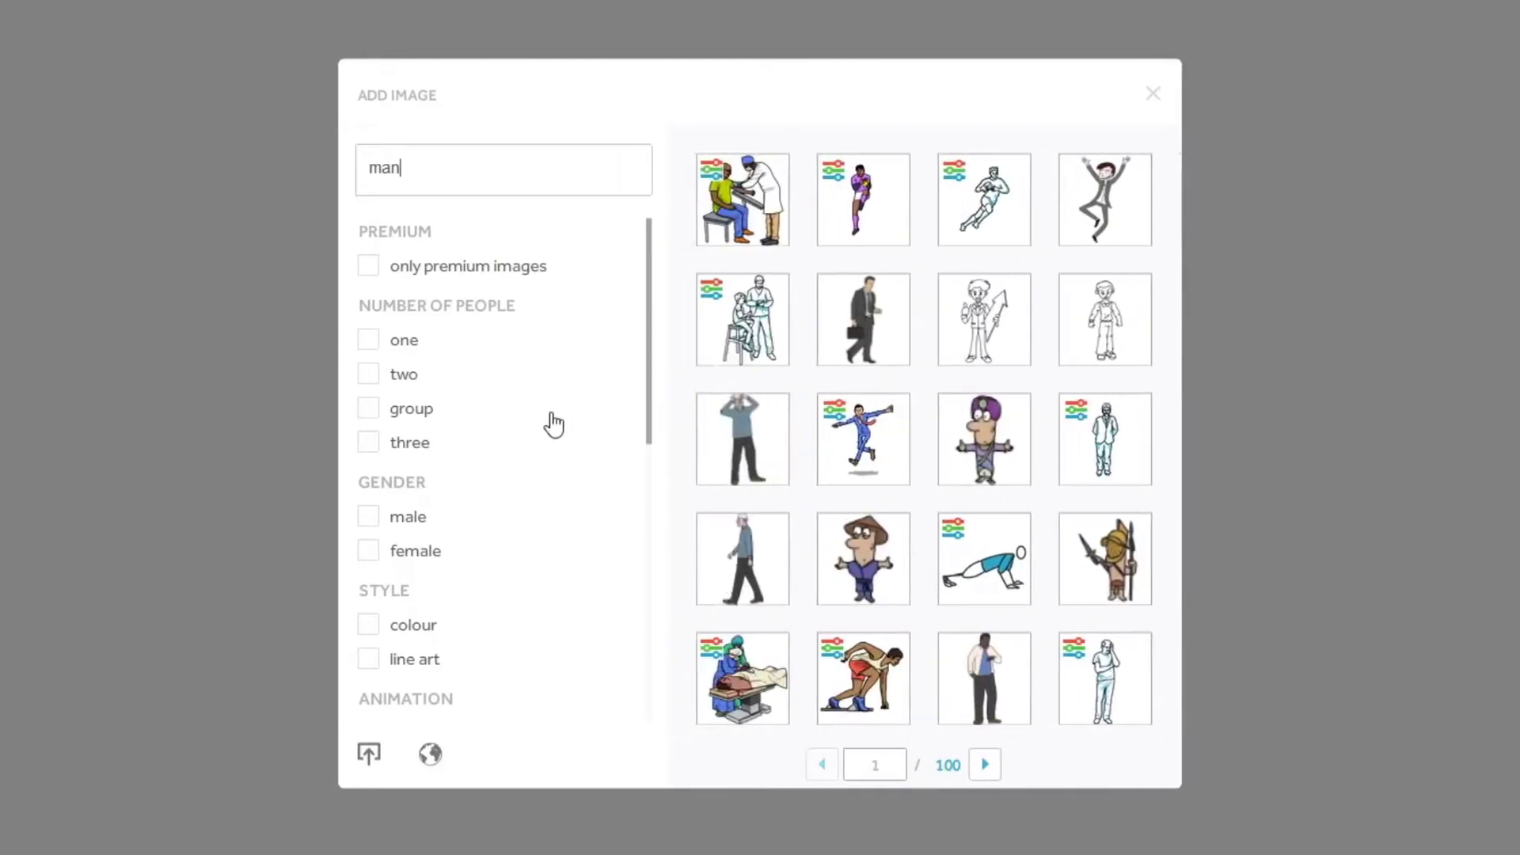
scroll(553, 424, "down", 1)
scroll(385, 249, "down", 2)
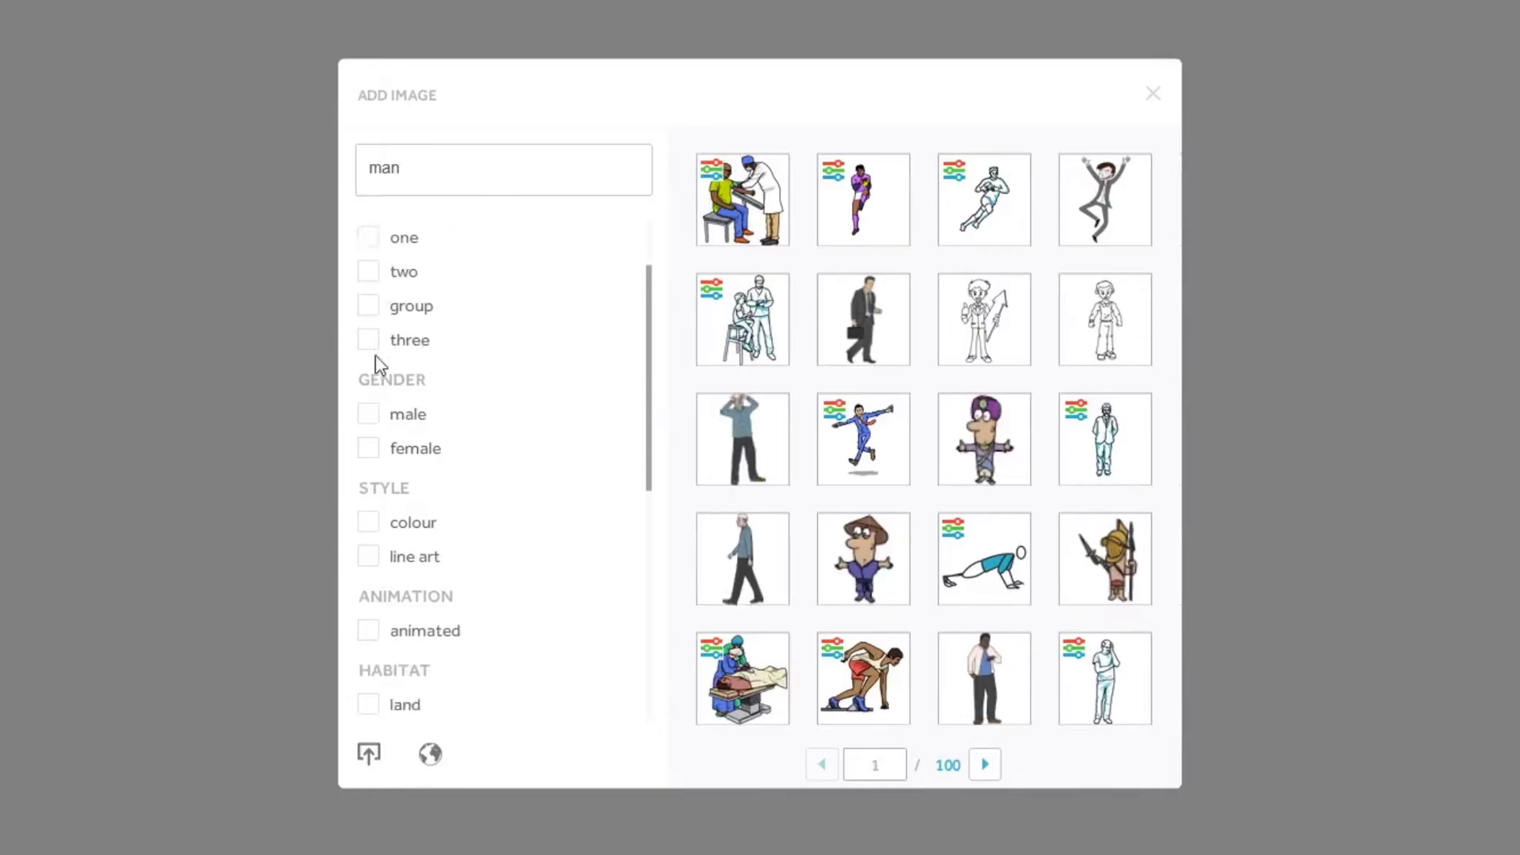
scroll(391, 459, "down", 4)
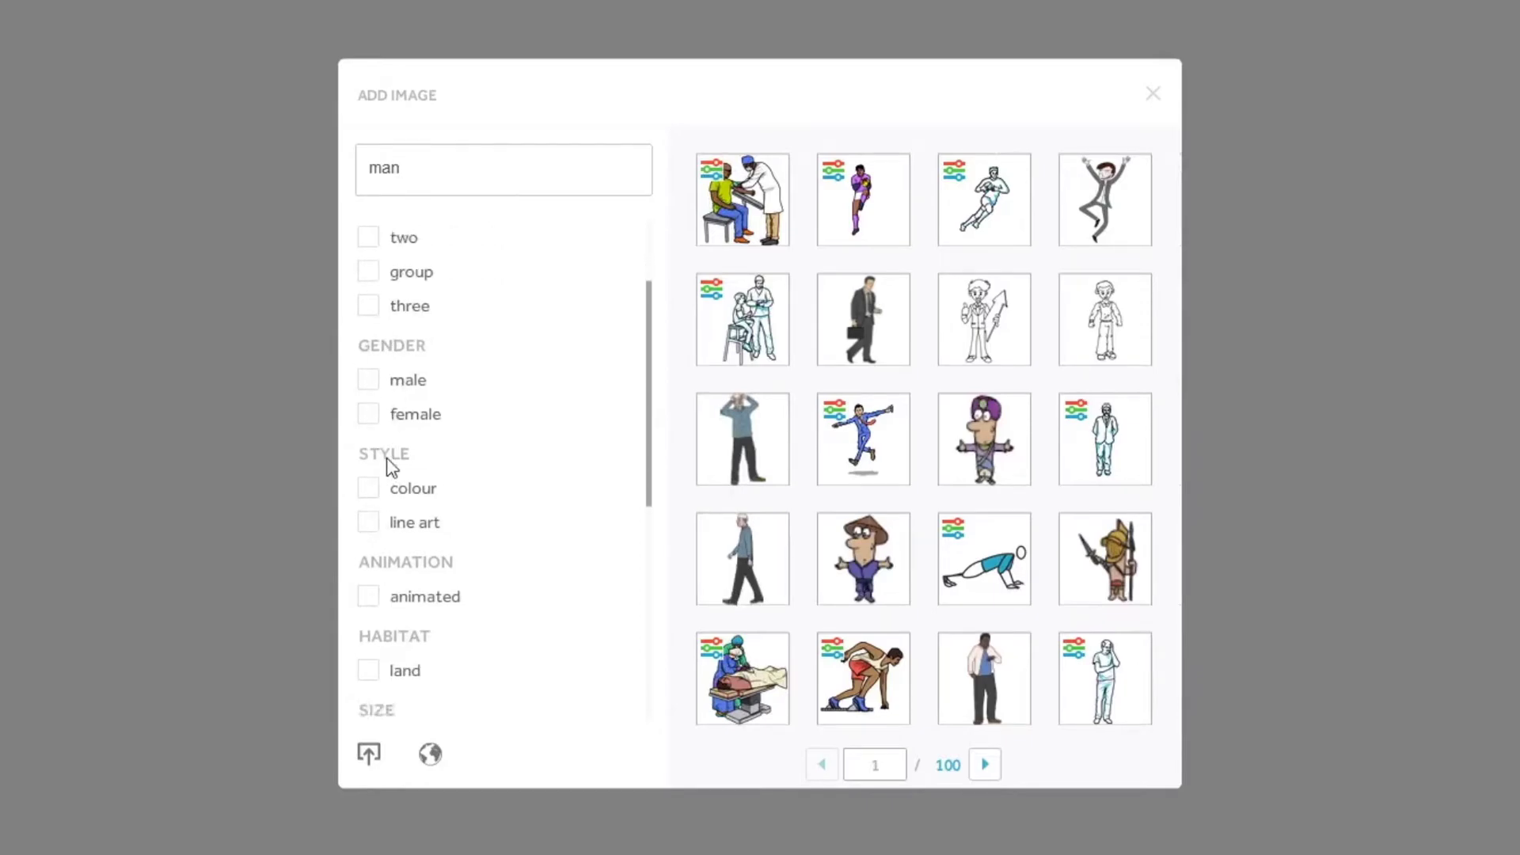
scroll(485, 328, "up", 7)
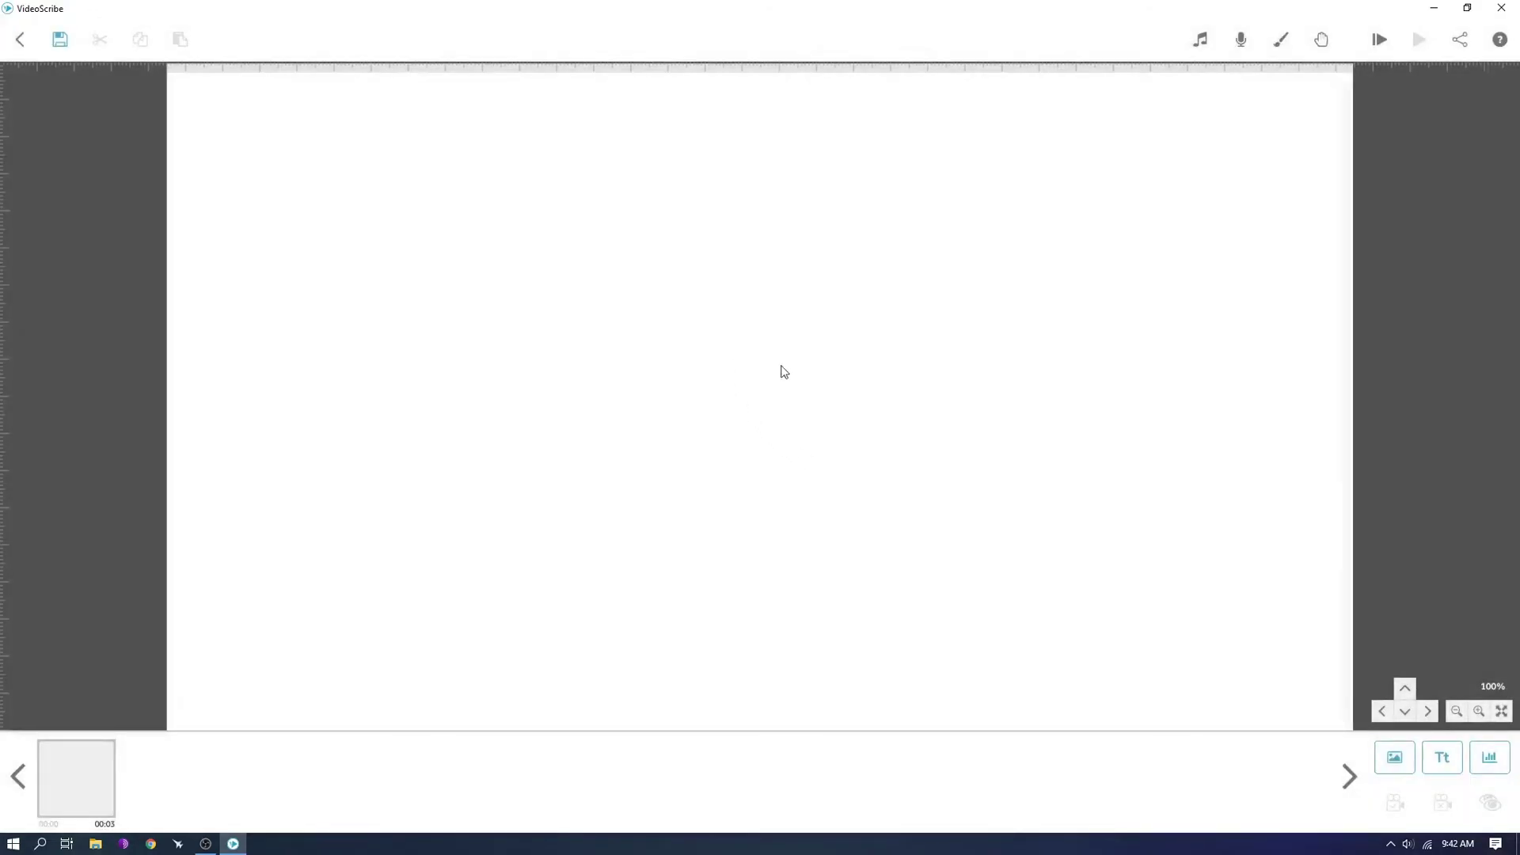
- Enlarge the straw-hat man slightly and reposition him at the centre of the canvas
mouse_move(778, 384)
left_mouse_down()
mouse_move(779, 353)
mouse_move(790, 401)
mouse_move(795, 362)
left_mouse_up()
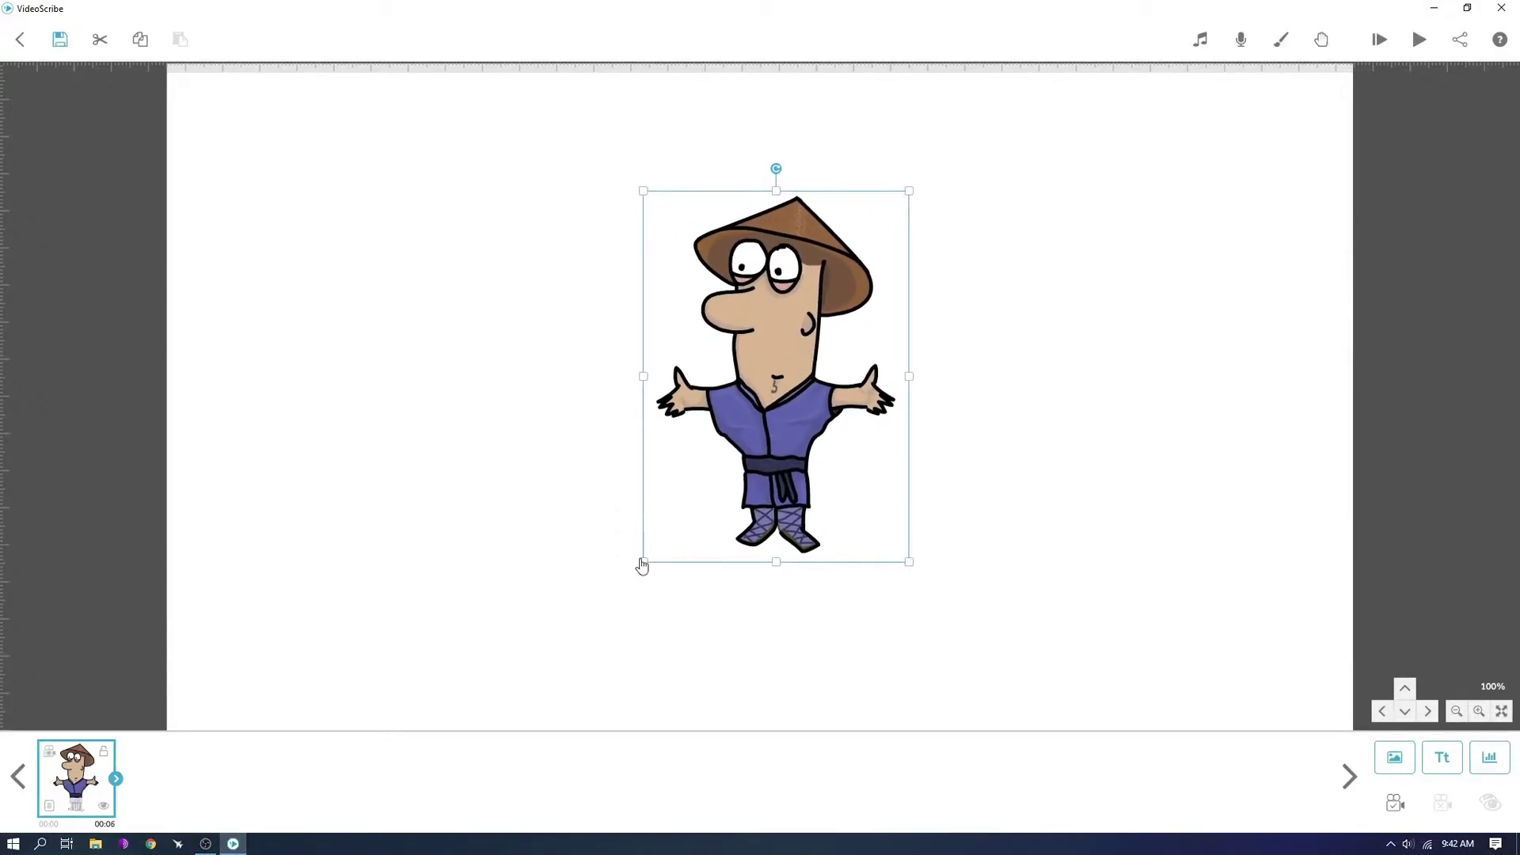
left_click_drag(649, 565, 434, 600)
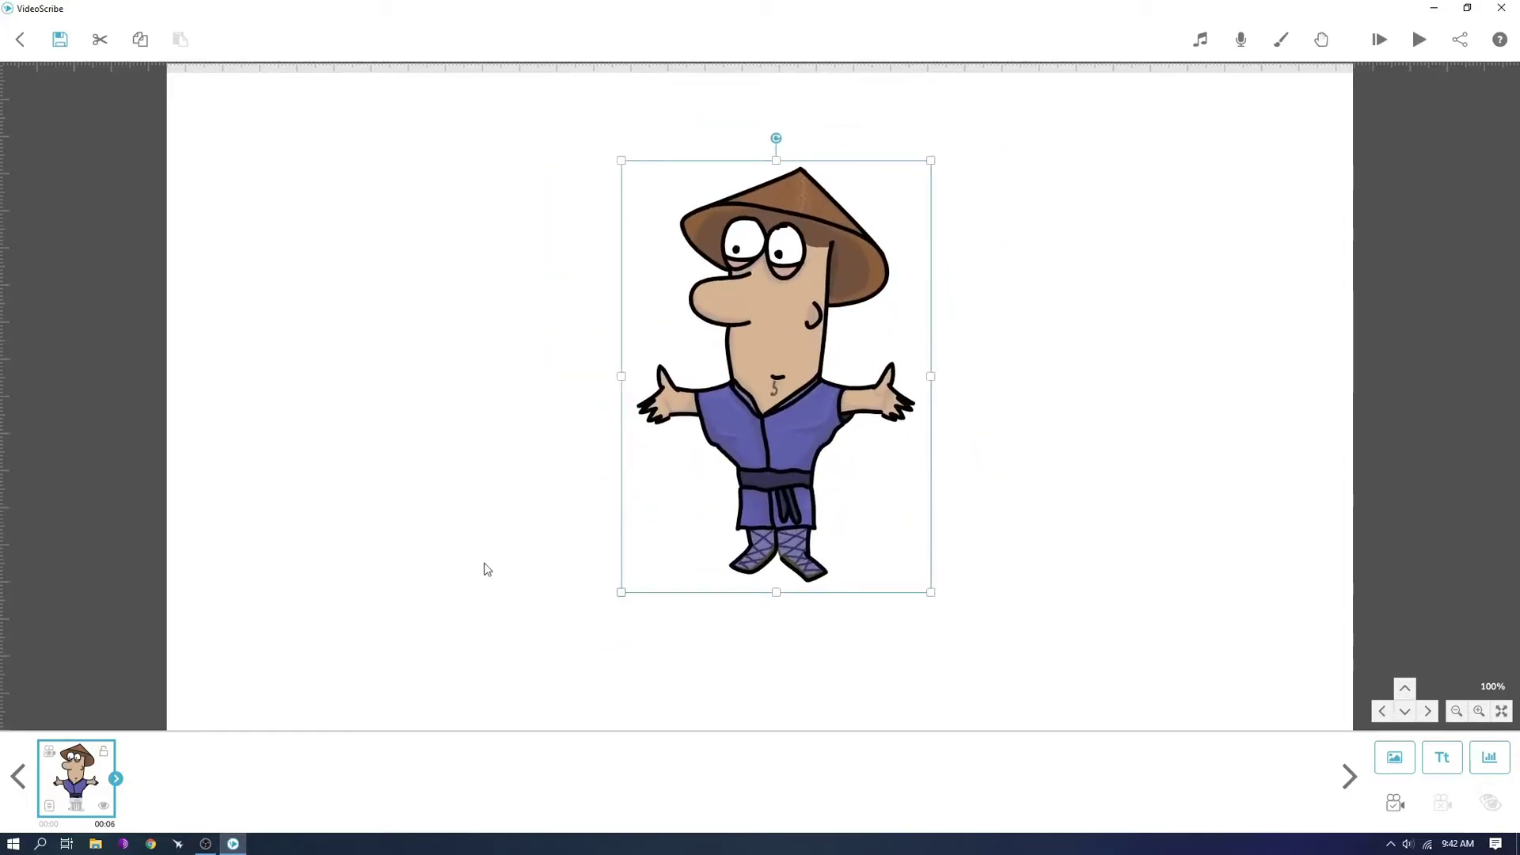
left_click_drag(798, 357, 747, 344)
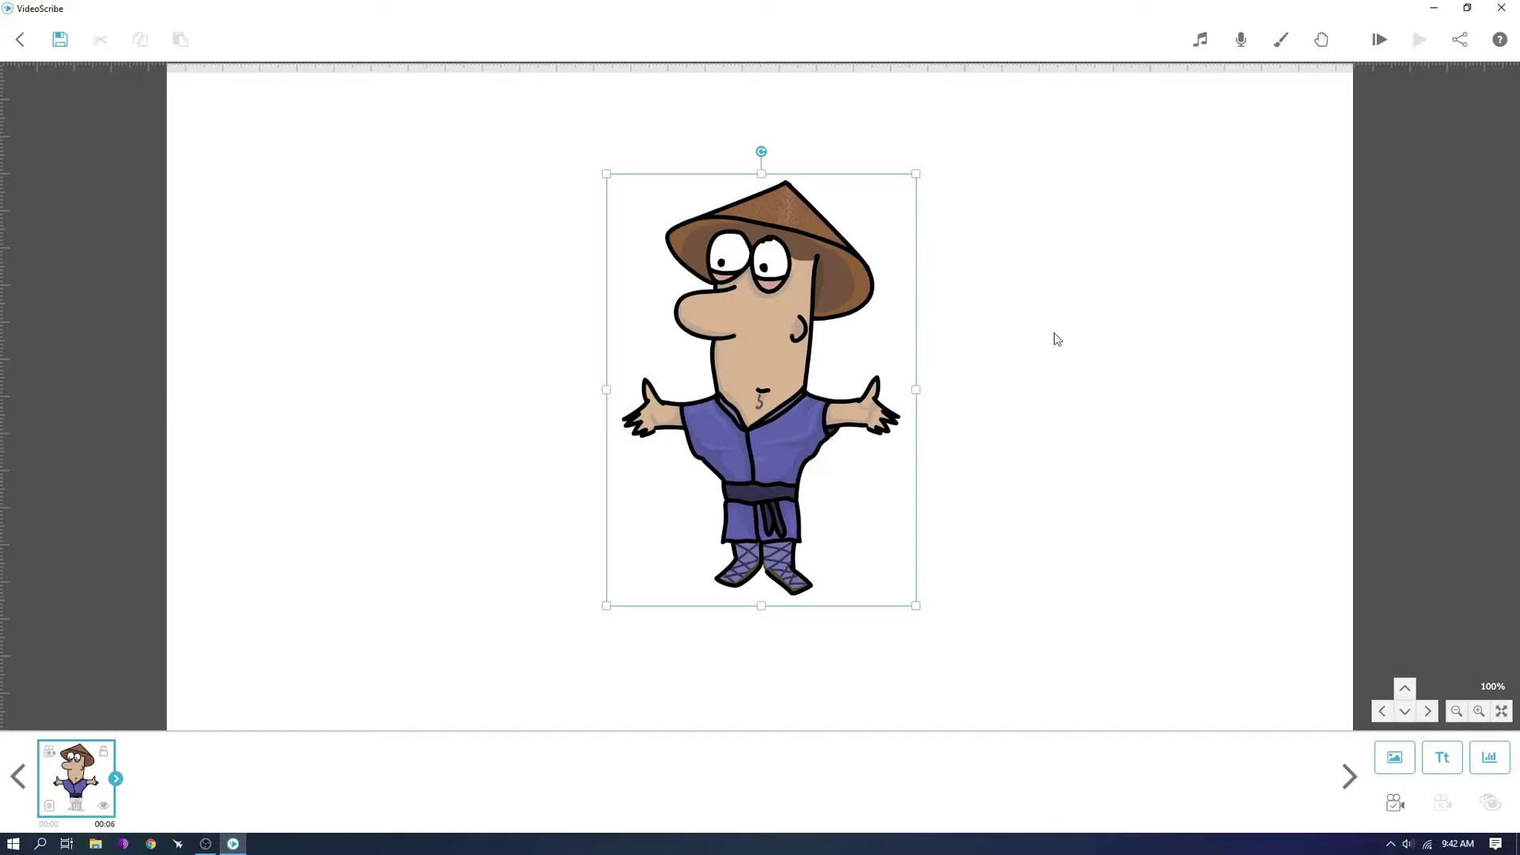
left_click(1057, 339)
left_click(736, 335)
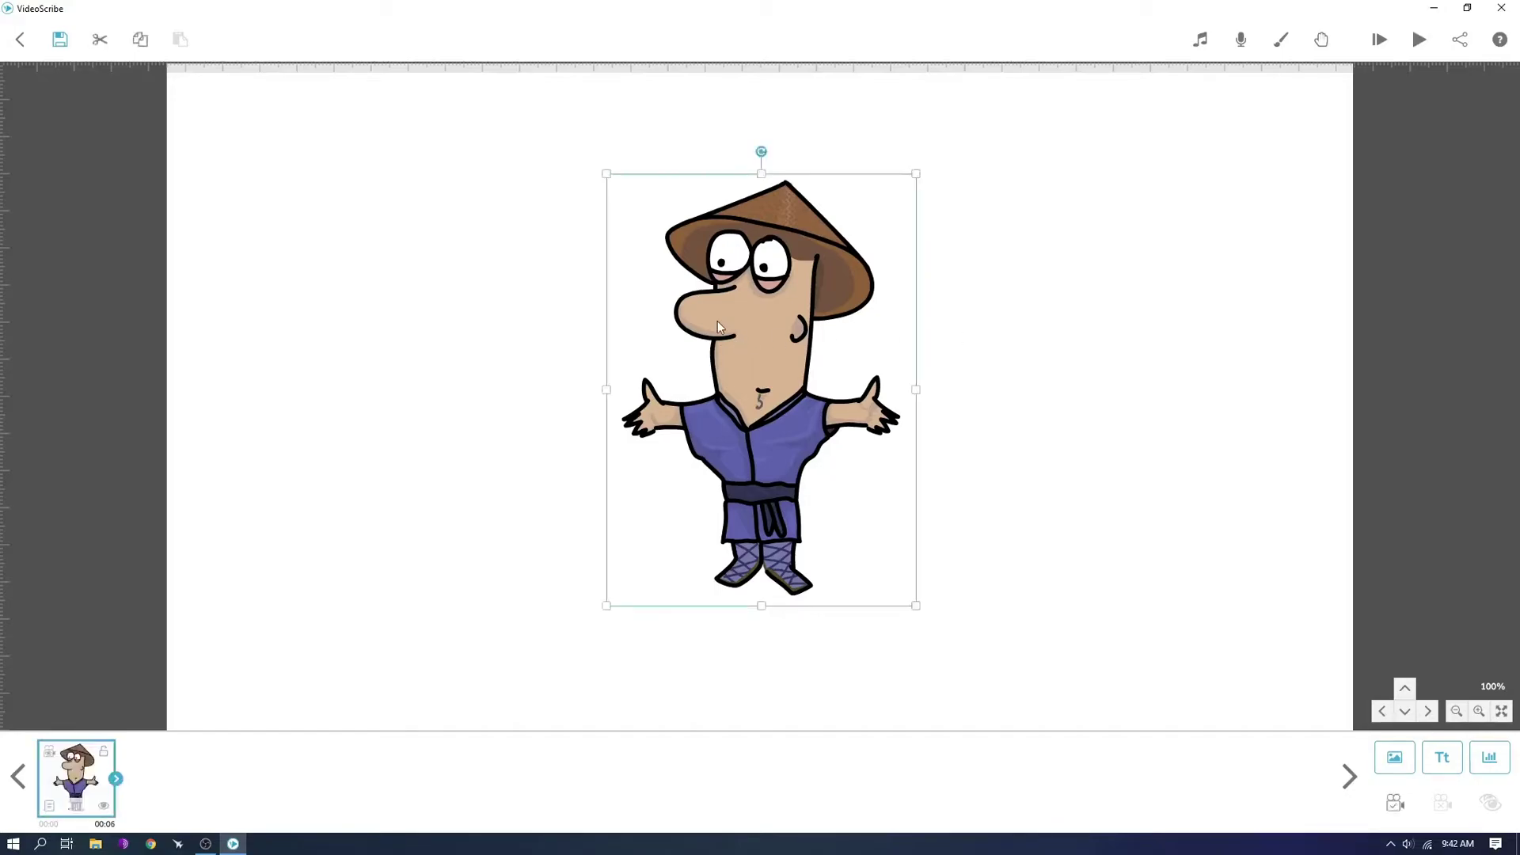
left_click(942, 190)
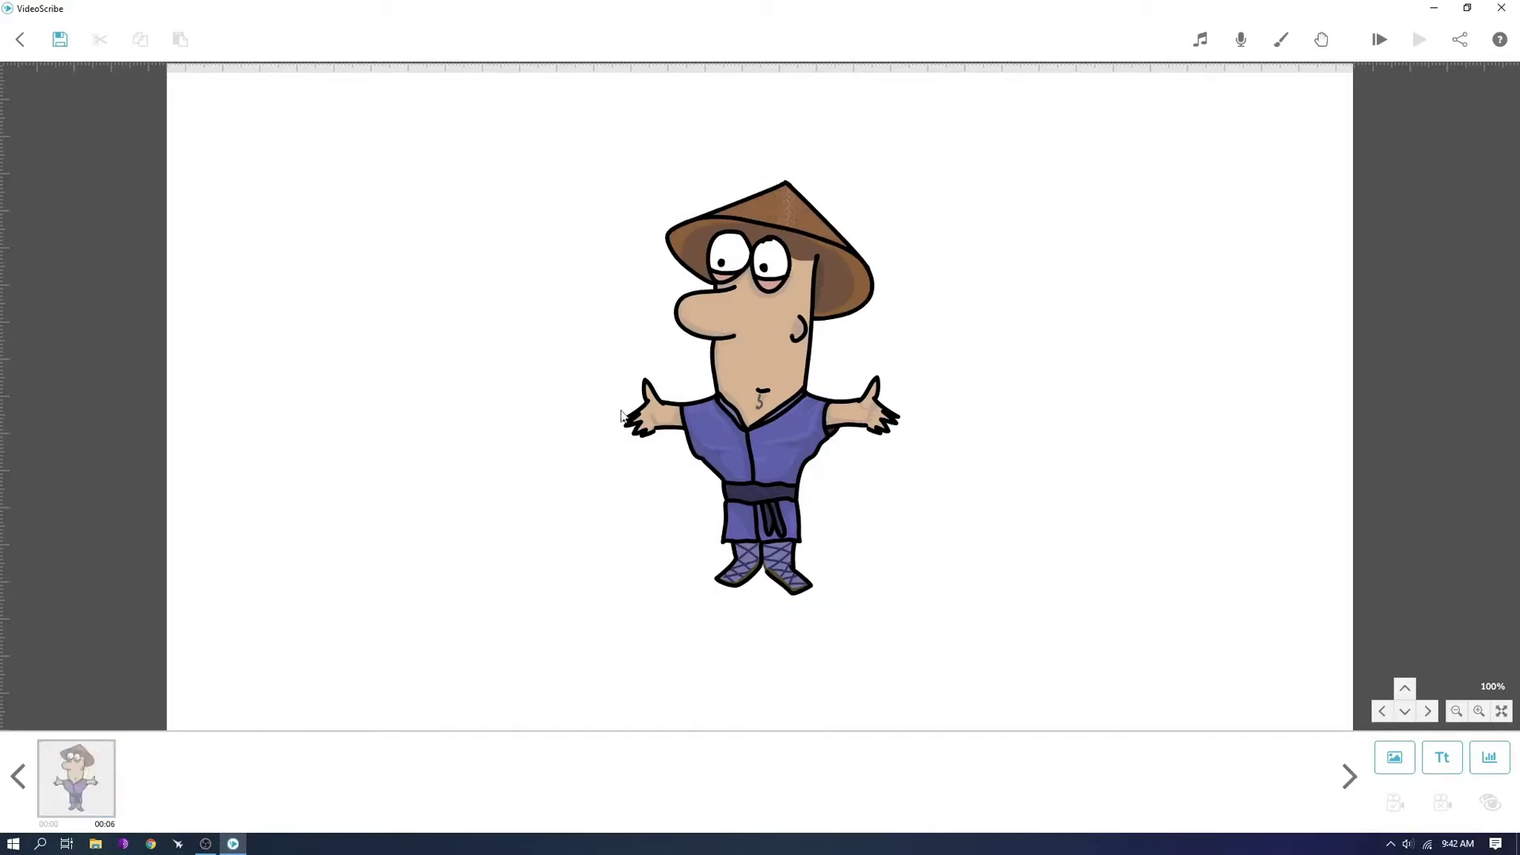
left_click(791, 272)
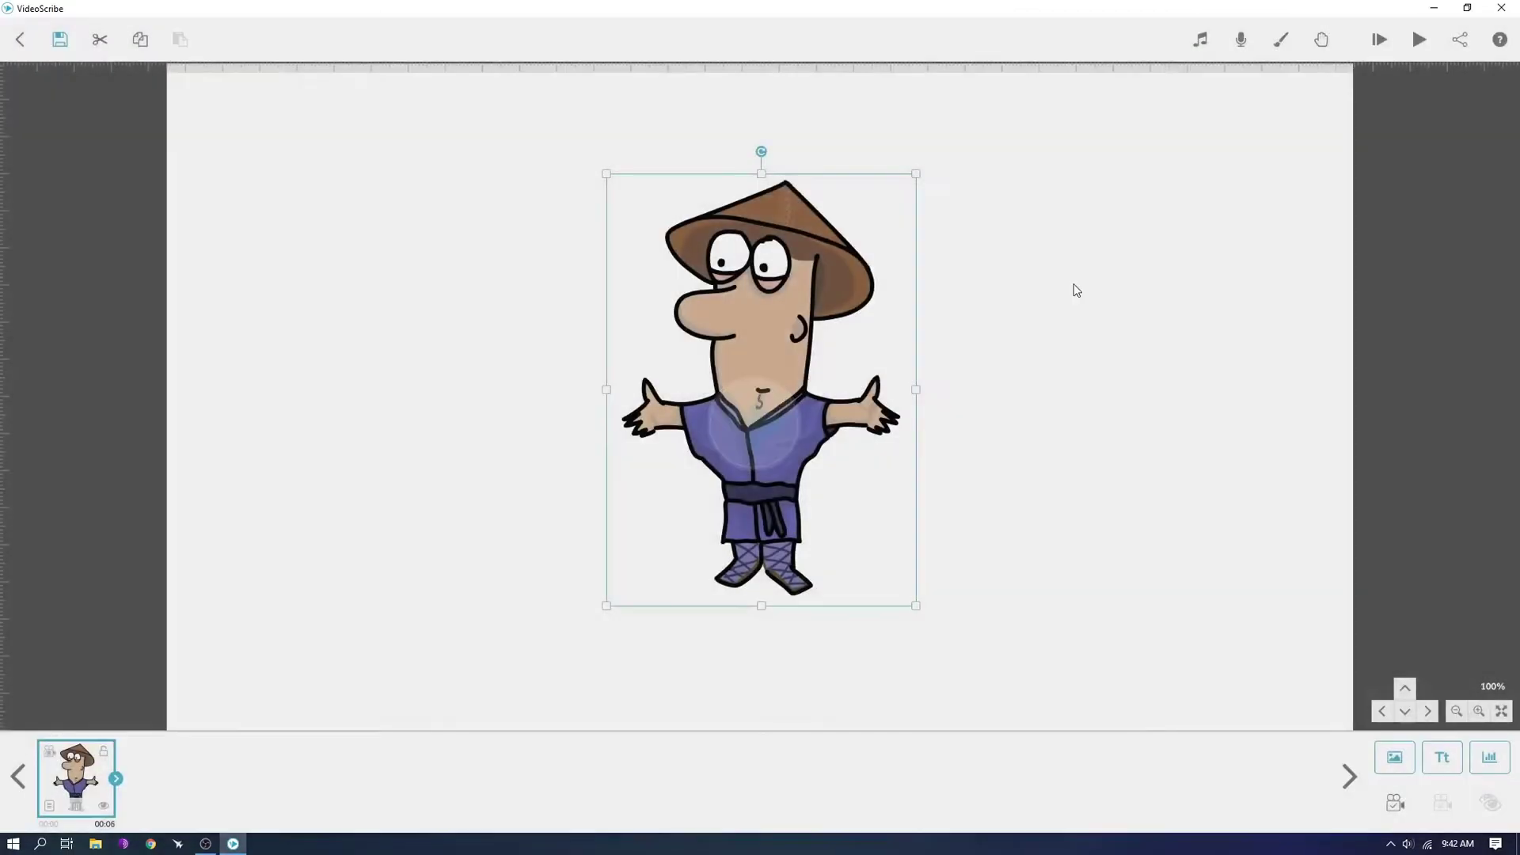
left_click(1077, 290)
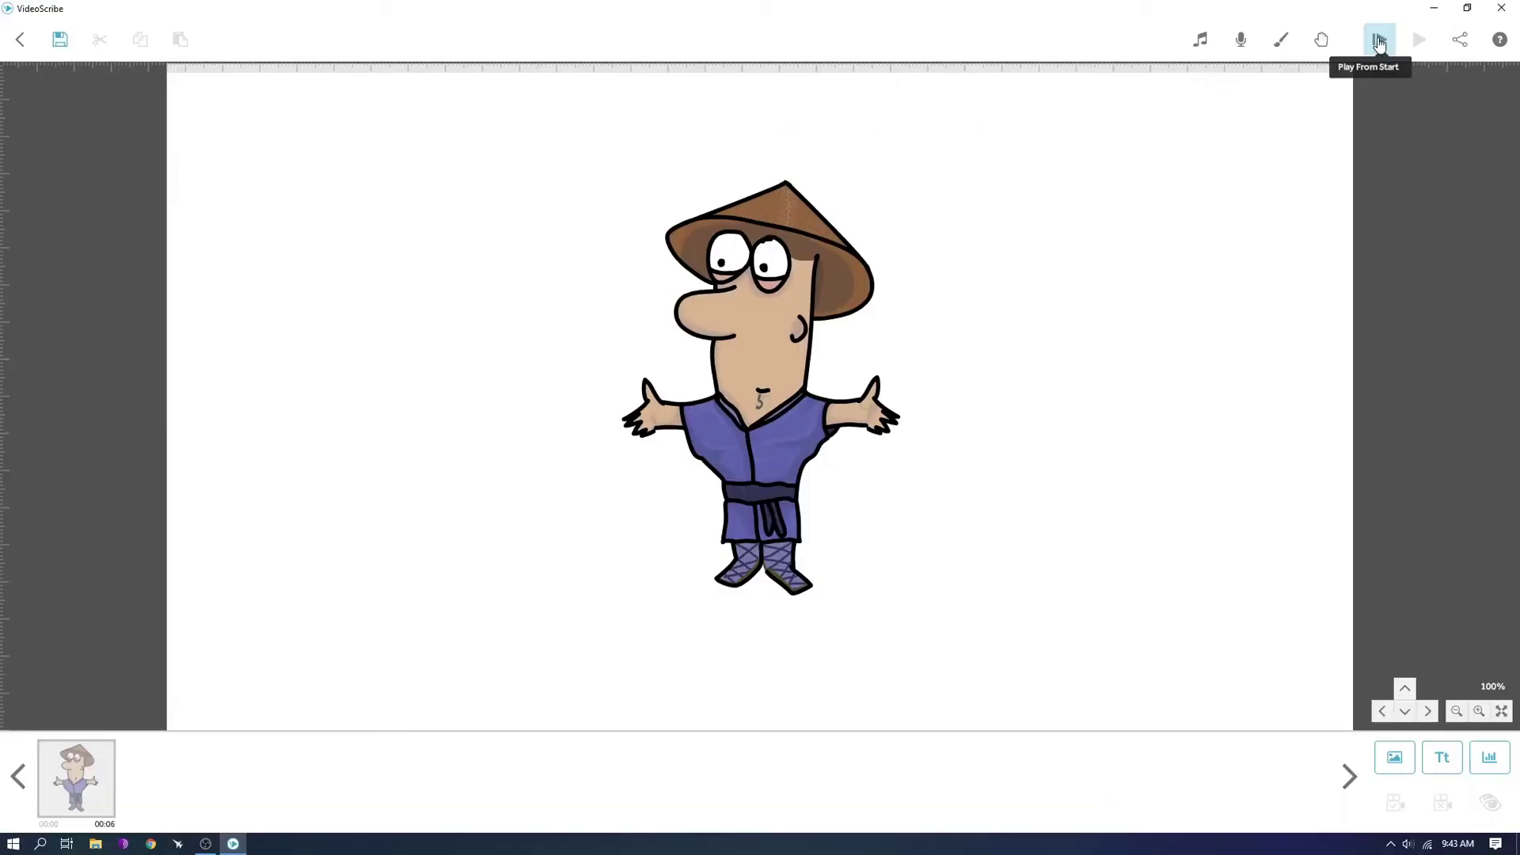
- Preview the scribe from the start twice to see the straw-hat man being drawn, and return to the canvas
left_click(1377, 40)
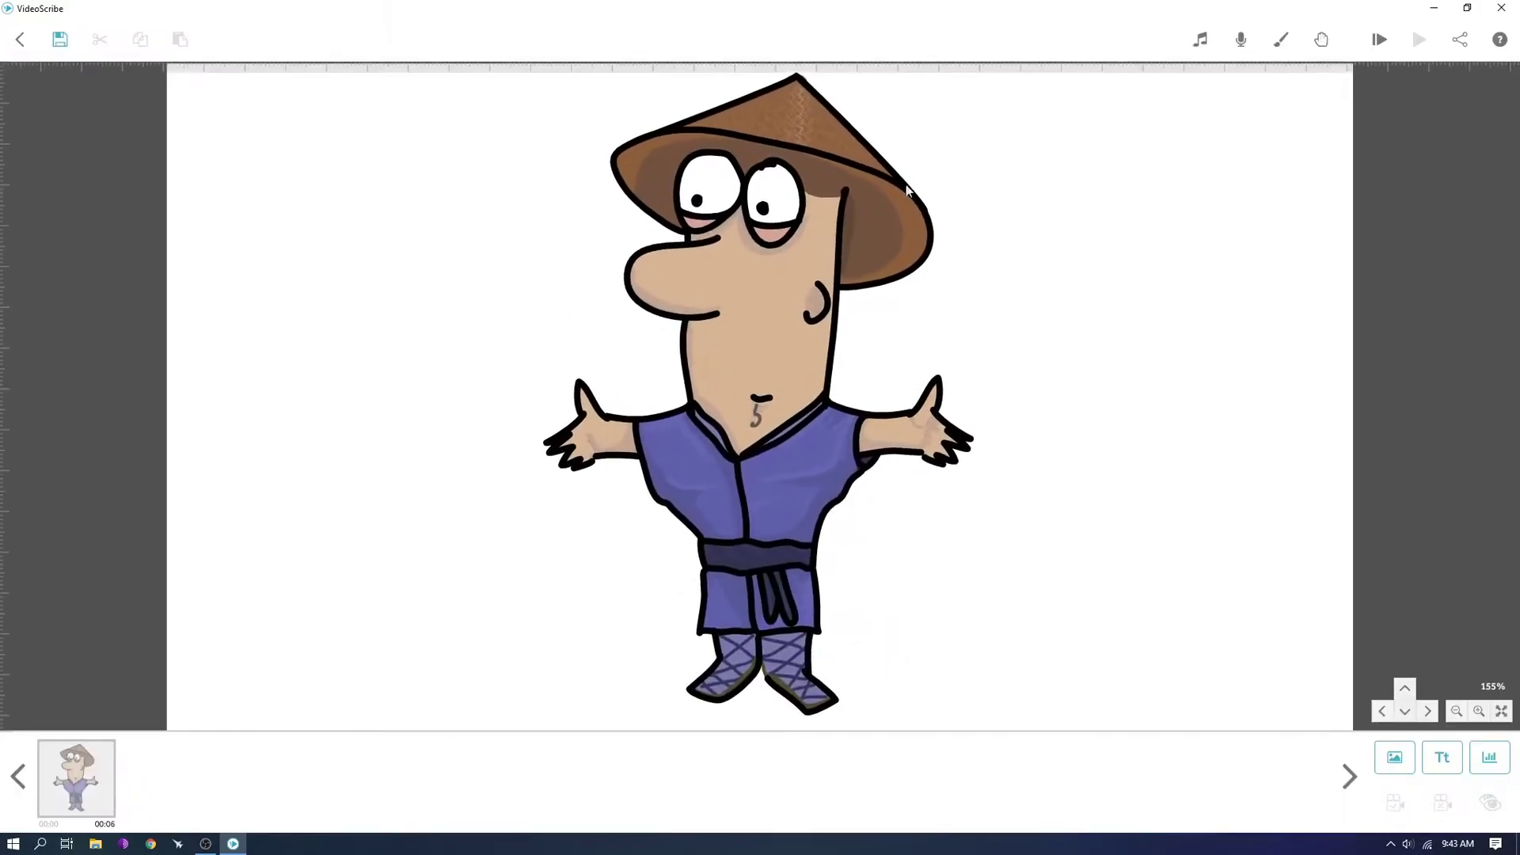
left_click(711, 296)
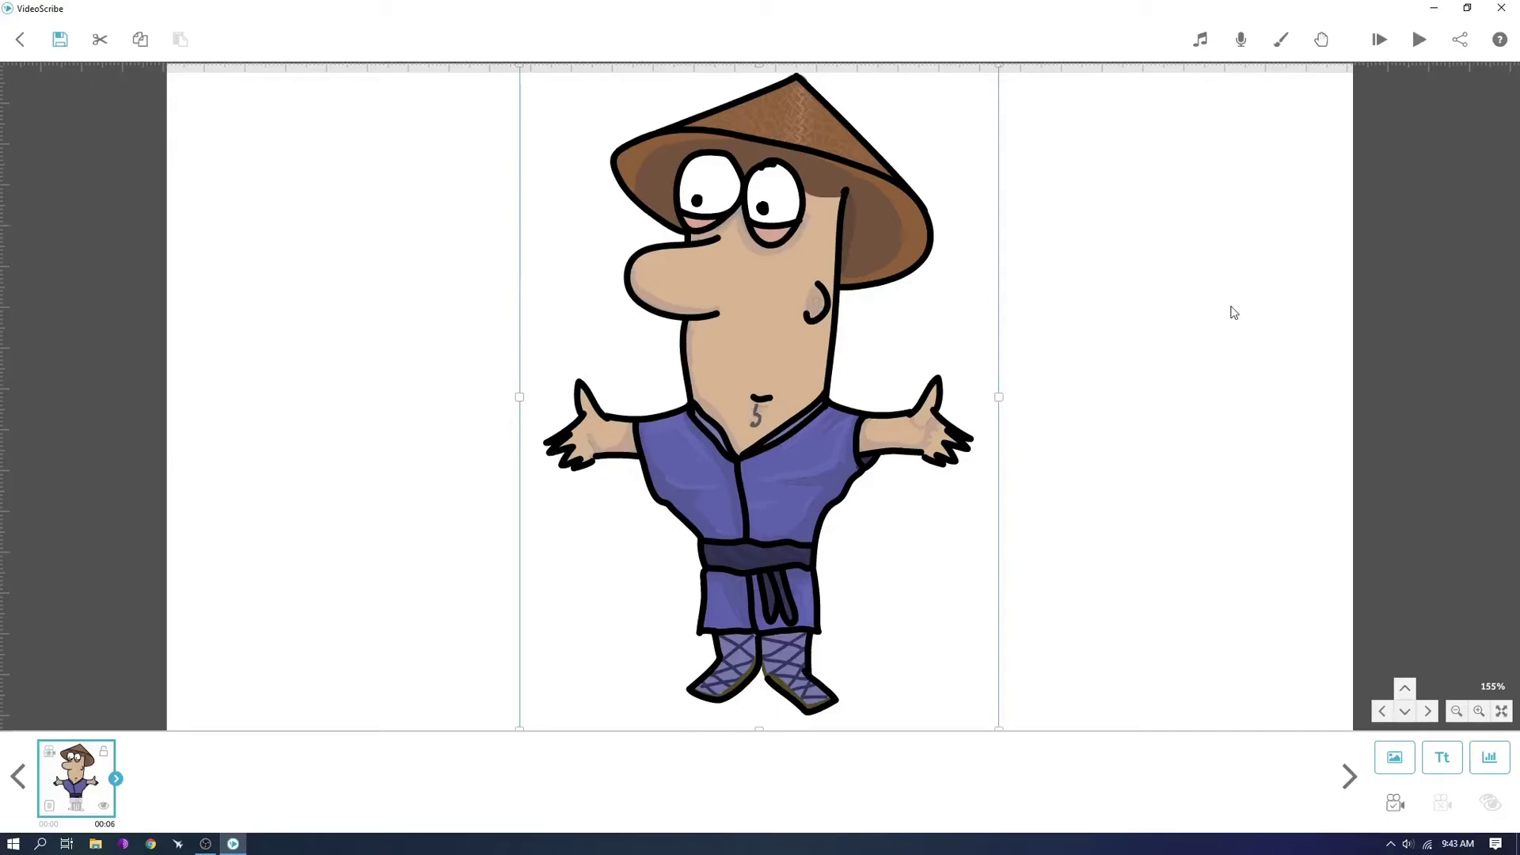
left_click(1378, 40)
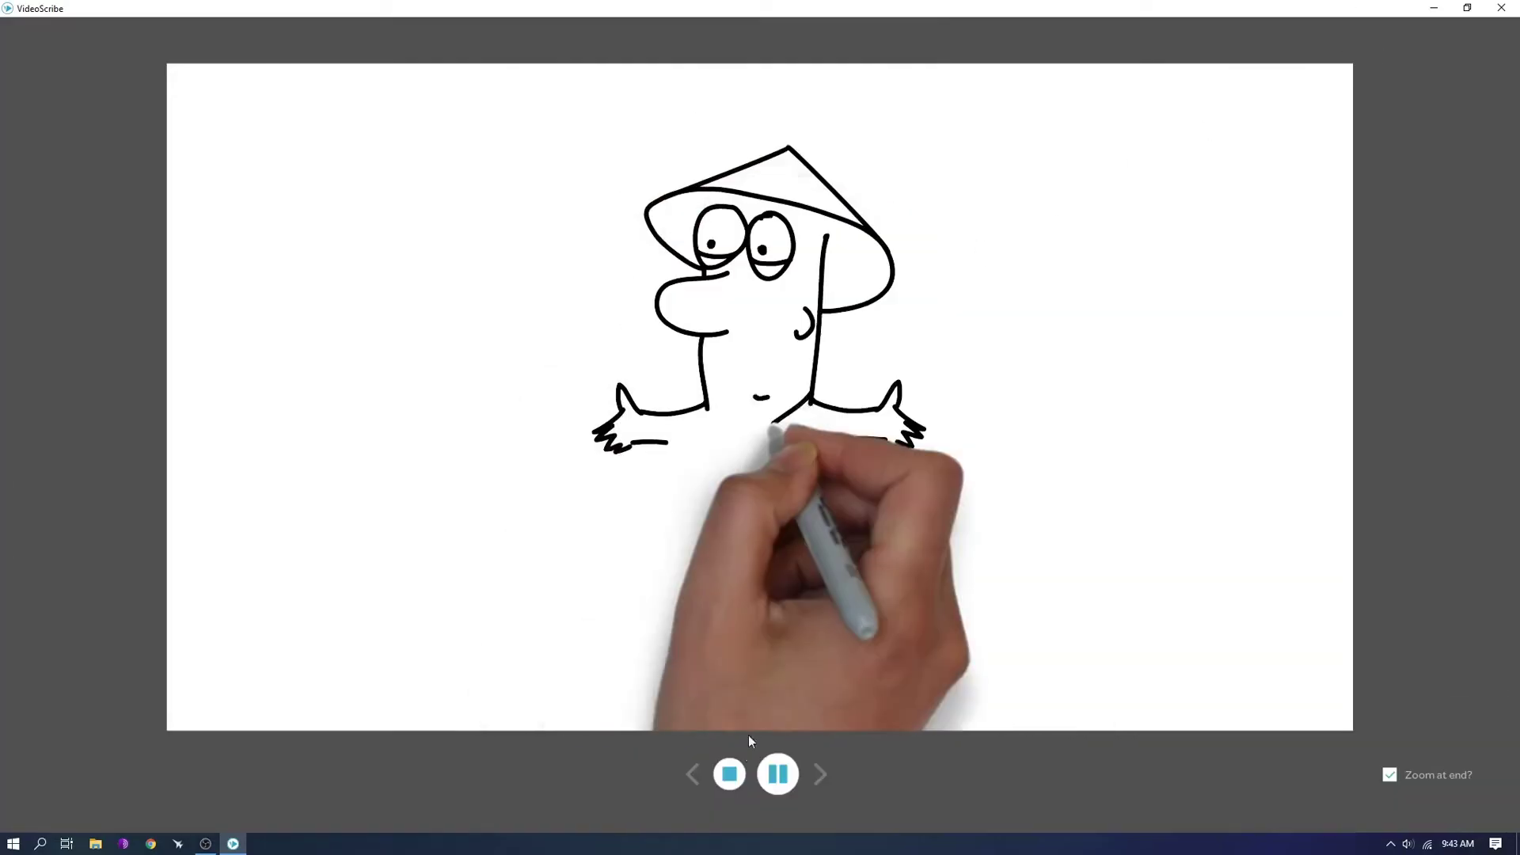
key("Escape")
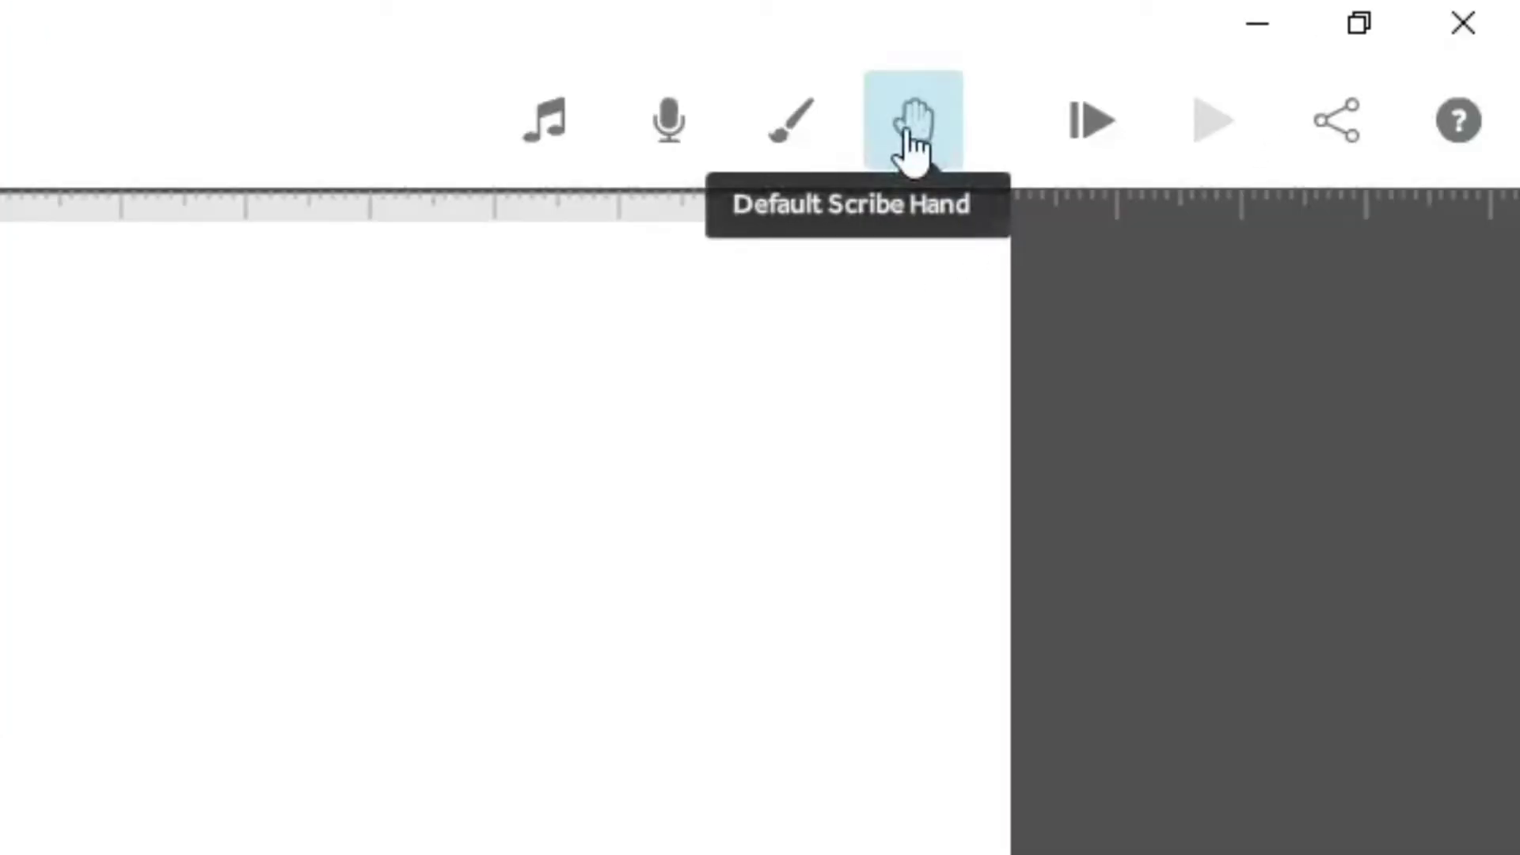
- Open the default scribe hand options and browse several of the available hand sets
left_click(914, 147)
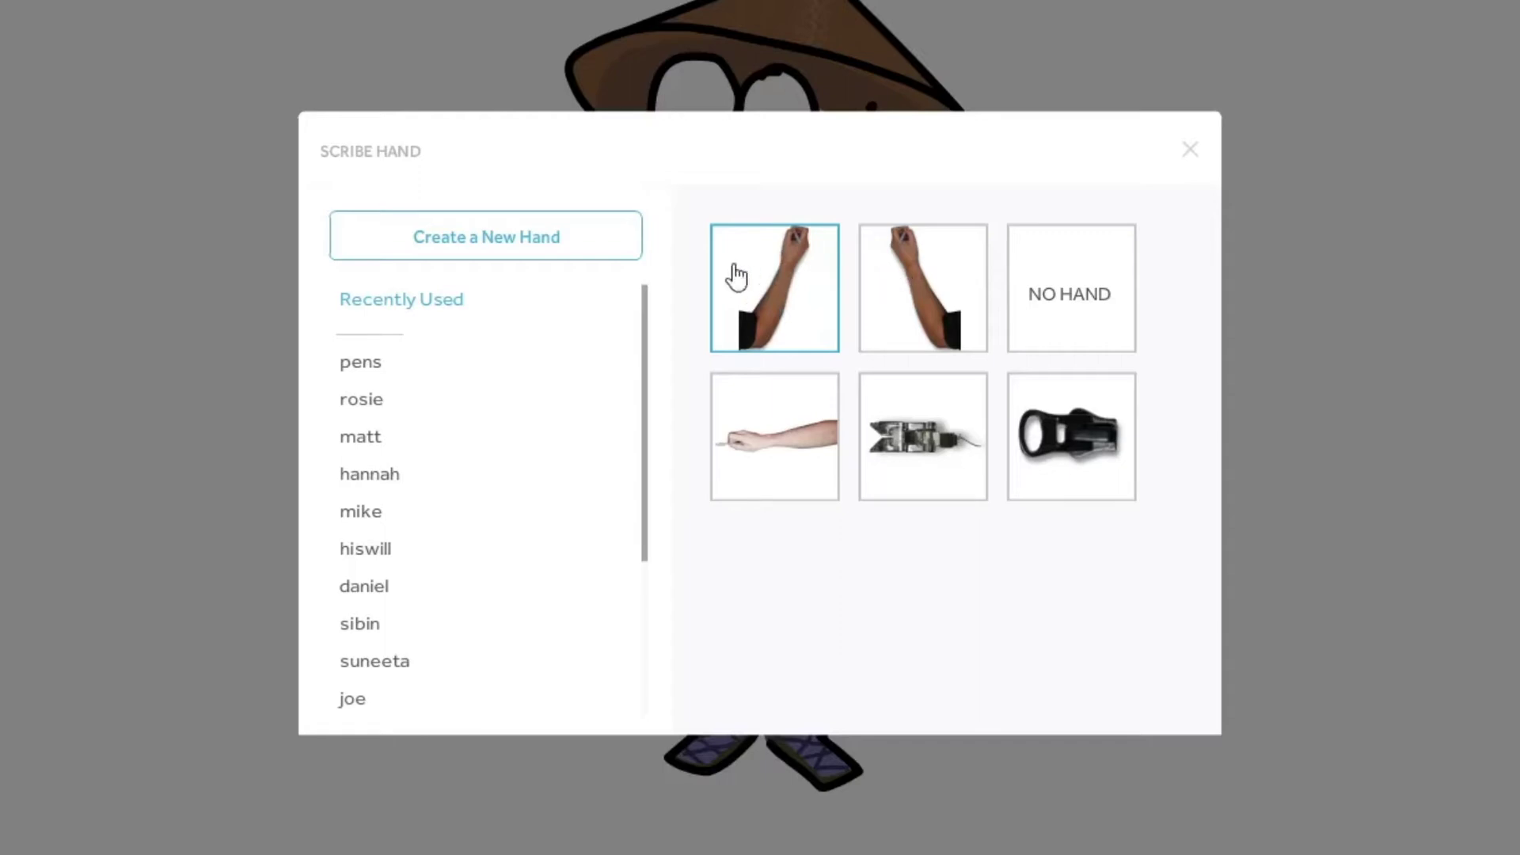
left_click(365, 440)
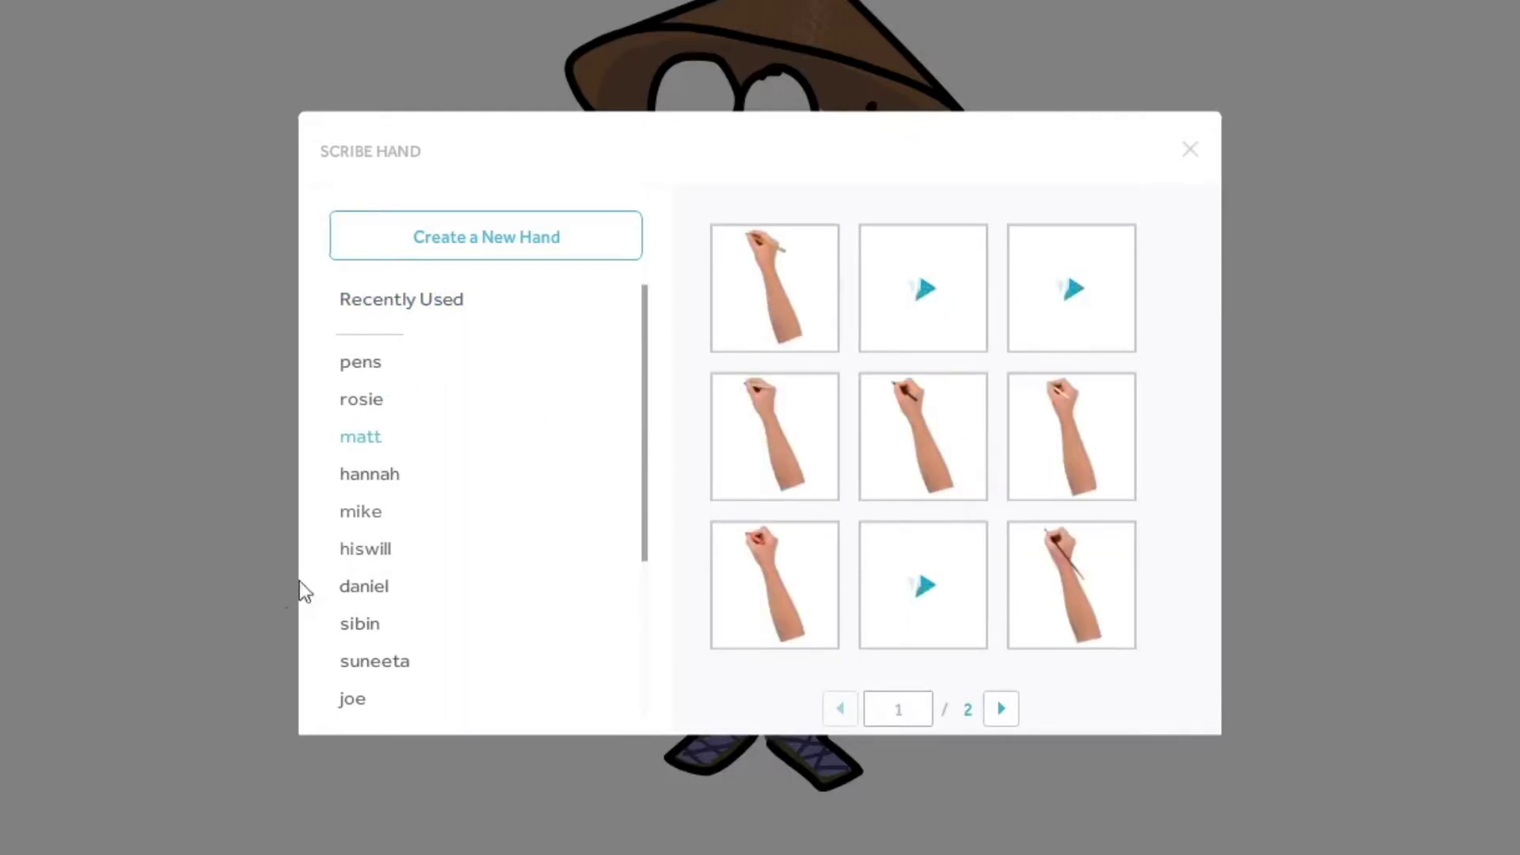
scroll(407, 574, "down", 1)
left_click(370, 584)
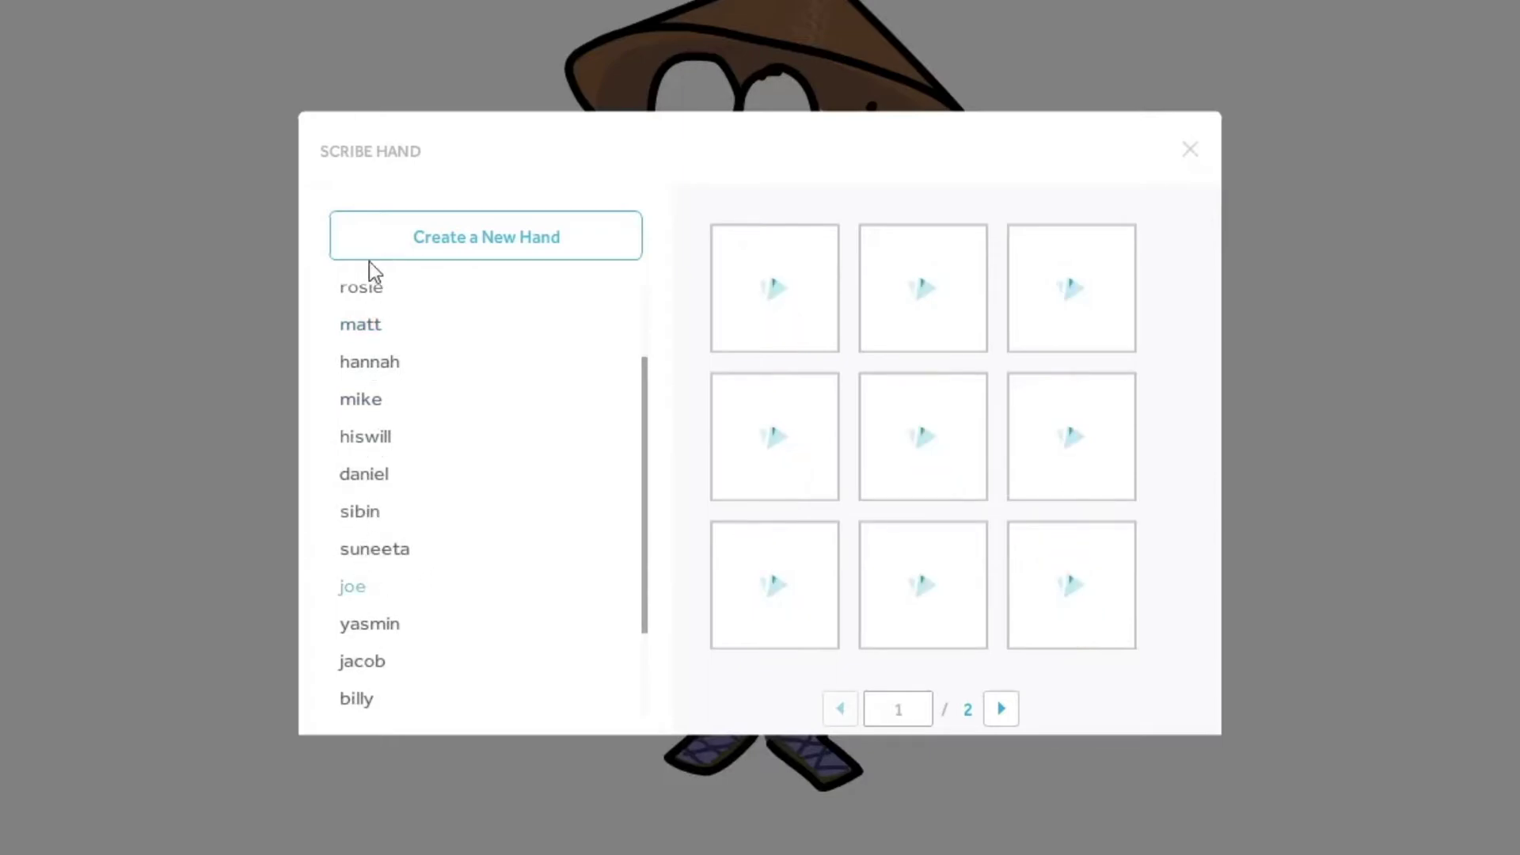
left_click(364, 479)
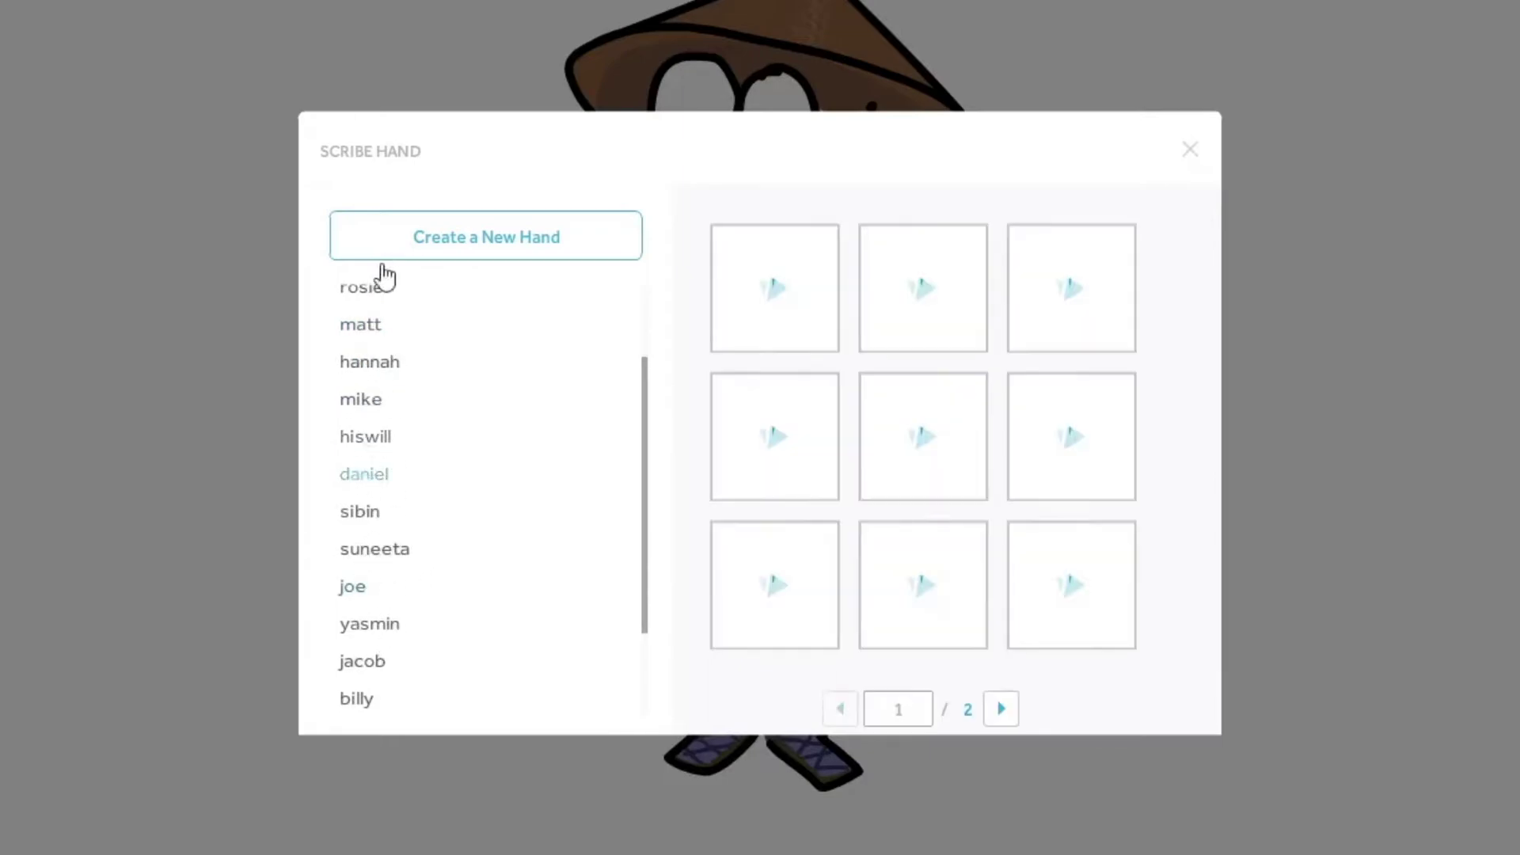
- Try to create a new scribe hand without adding any images, and close the hand options
left_click(525, 241)
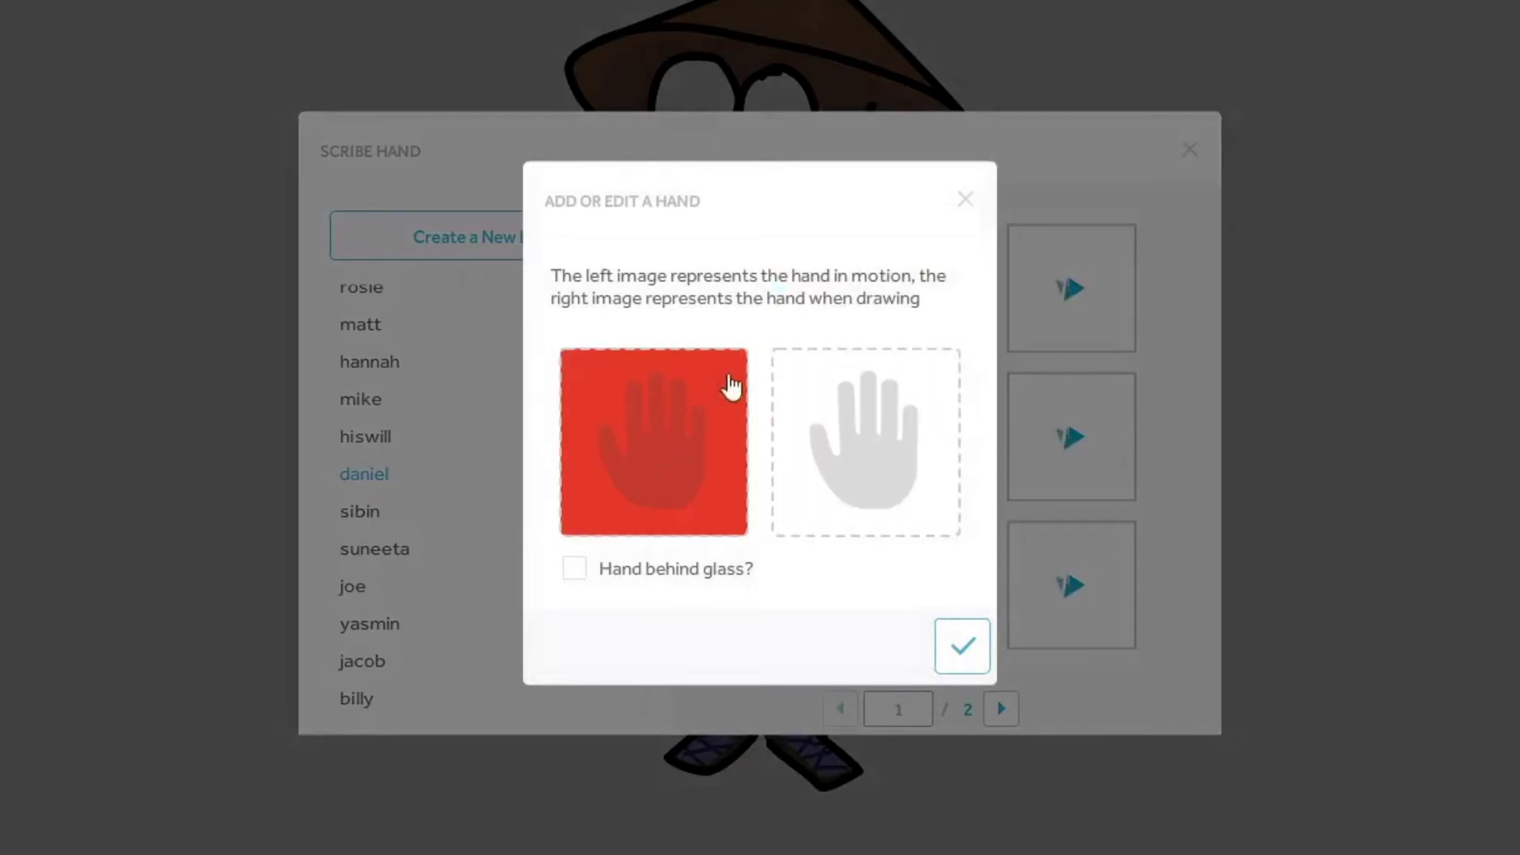
left_click(961, 645)
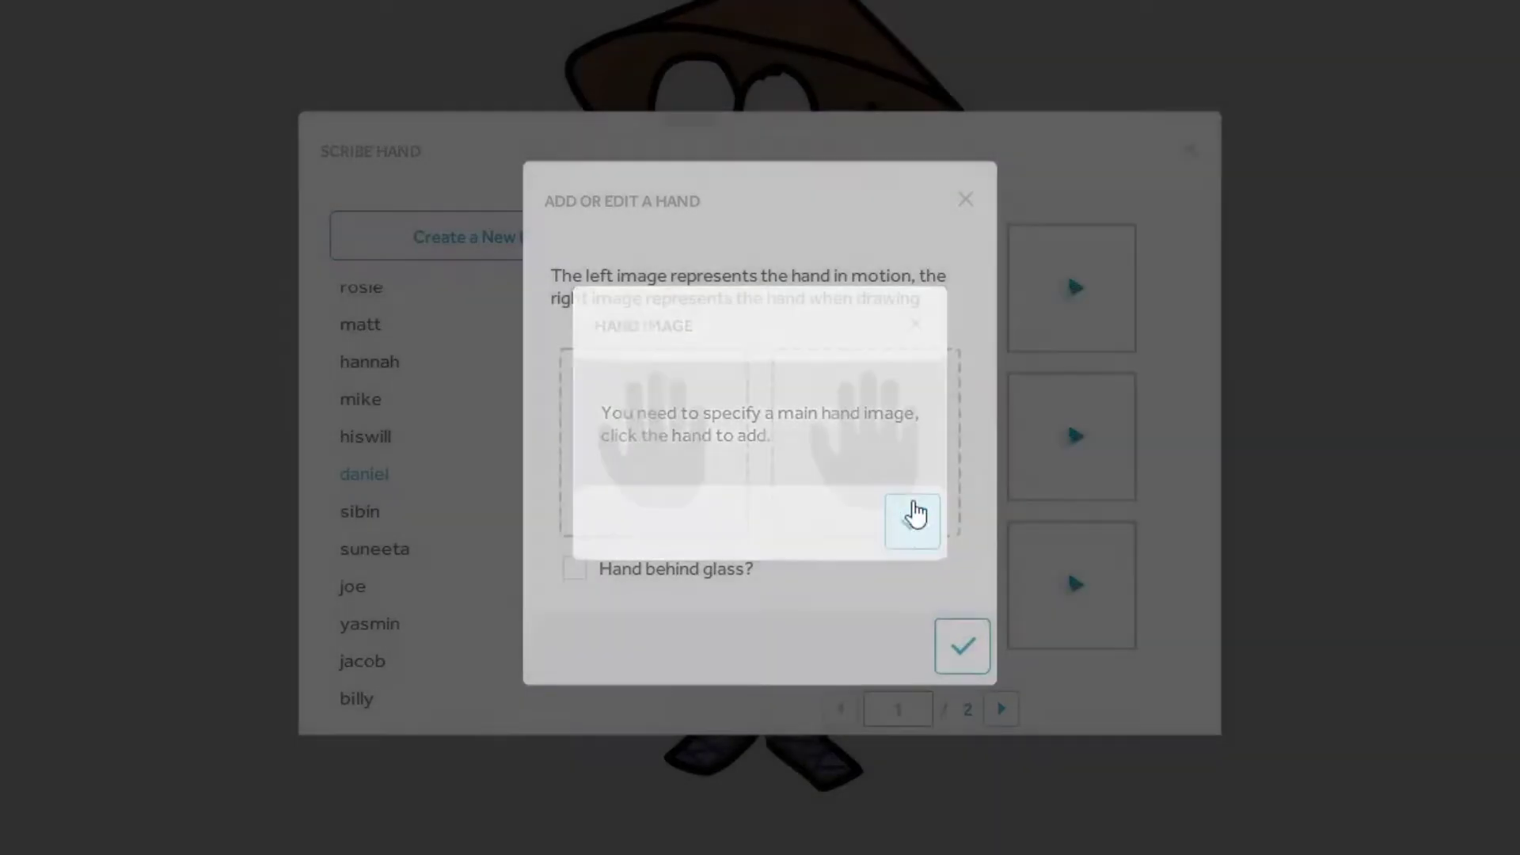
left_click(910, 520)
left_click(965, 199)
left_click(1190, 149)
- Shrink the straw-hat man and move him to the upper-left part of the canvas
left_click(820, 374)
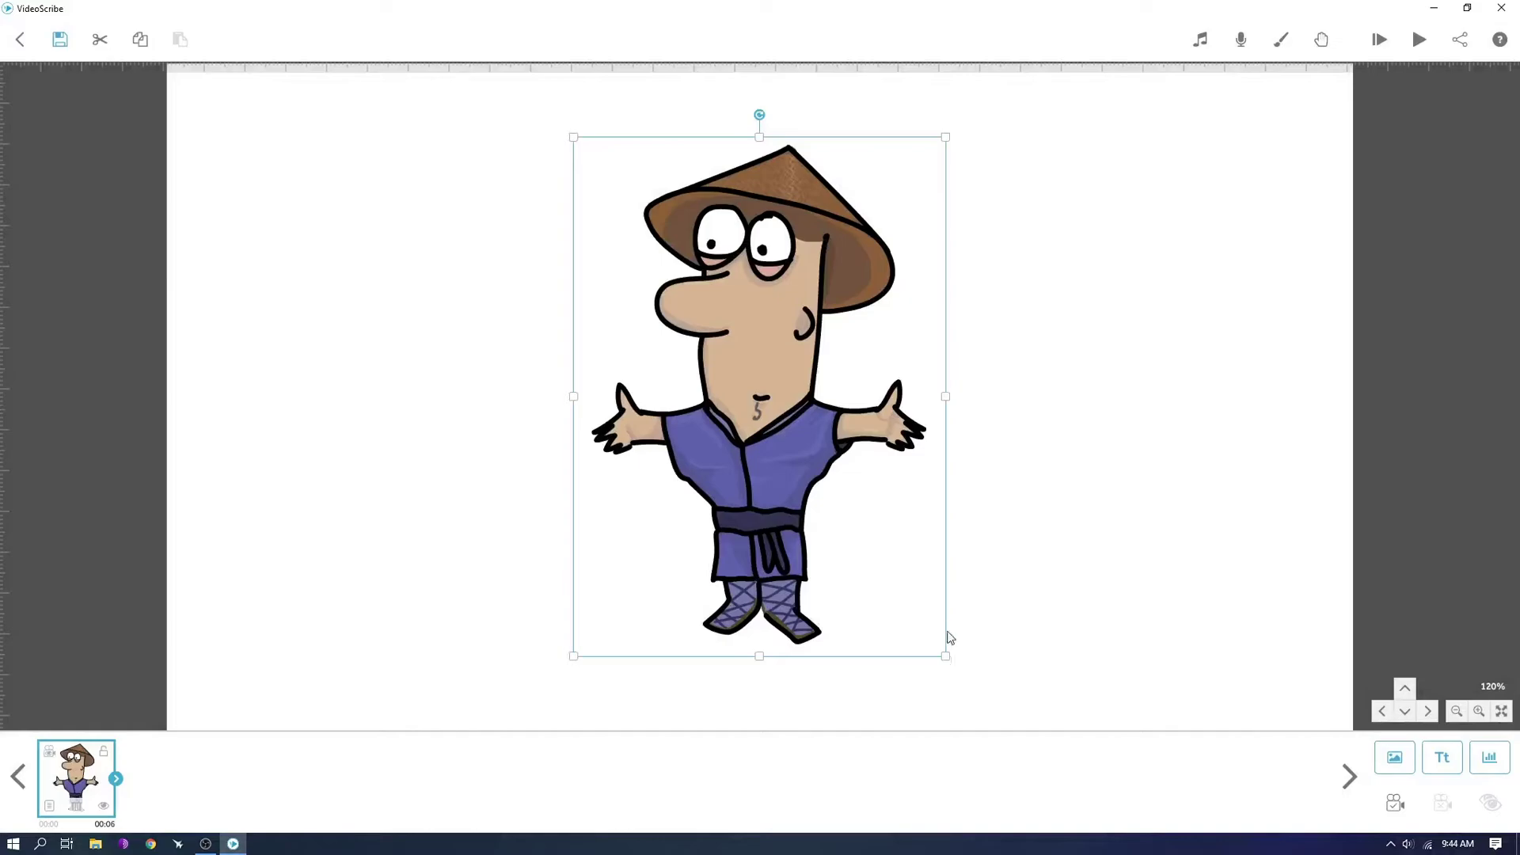
left_click_drag(949, 662, 845, 599)
left_click_drag(767, 359, 344, 254)
left_click(688, 315)
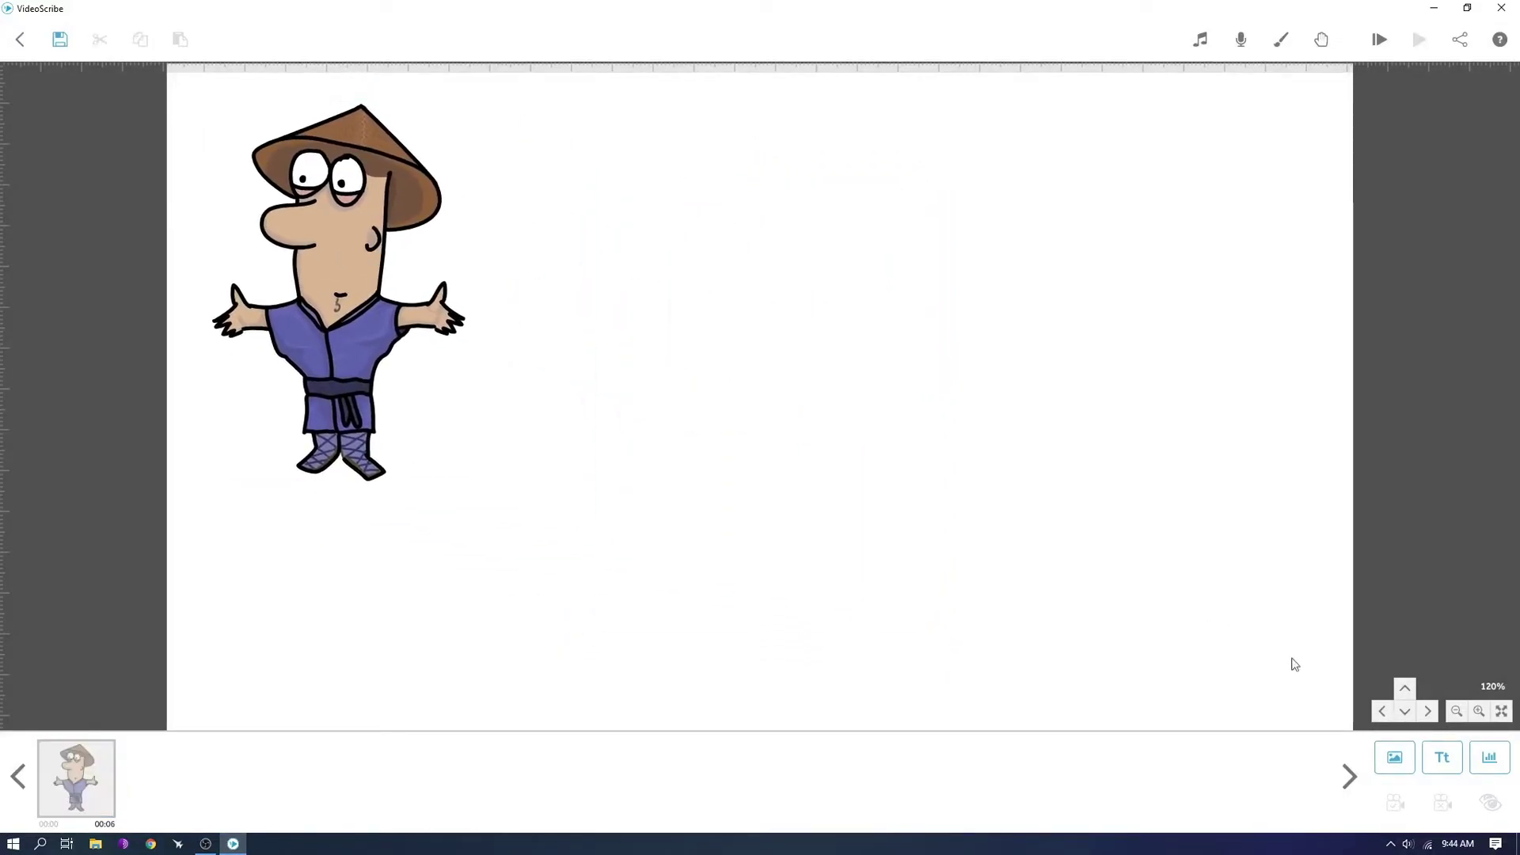
- Add the line-art boy holding a blank board at the canvas's upper right and preview the scribe from the start
left_click(1396, 759)
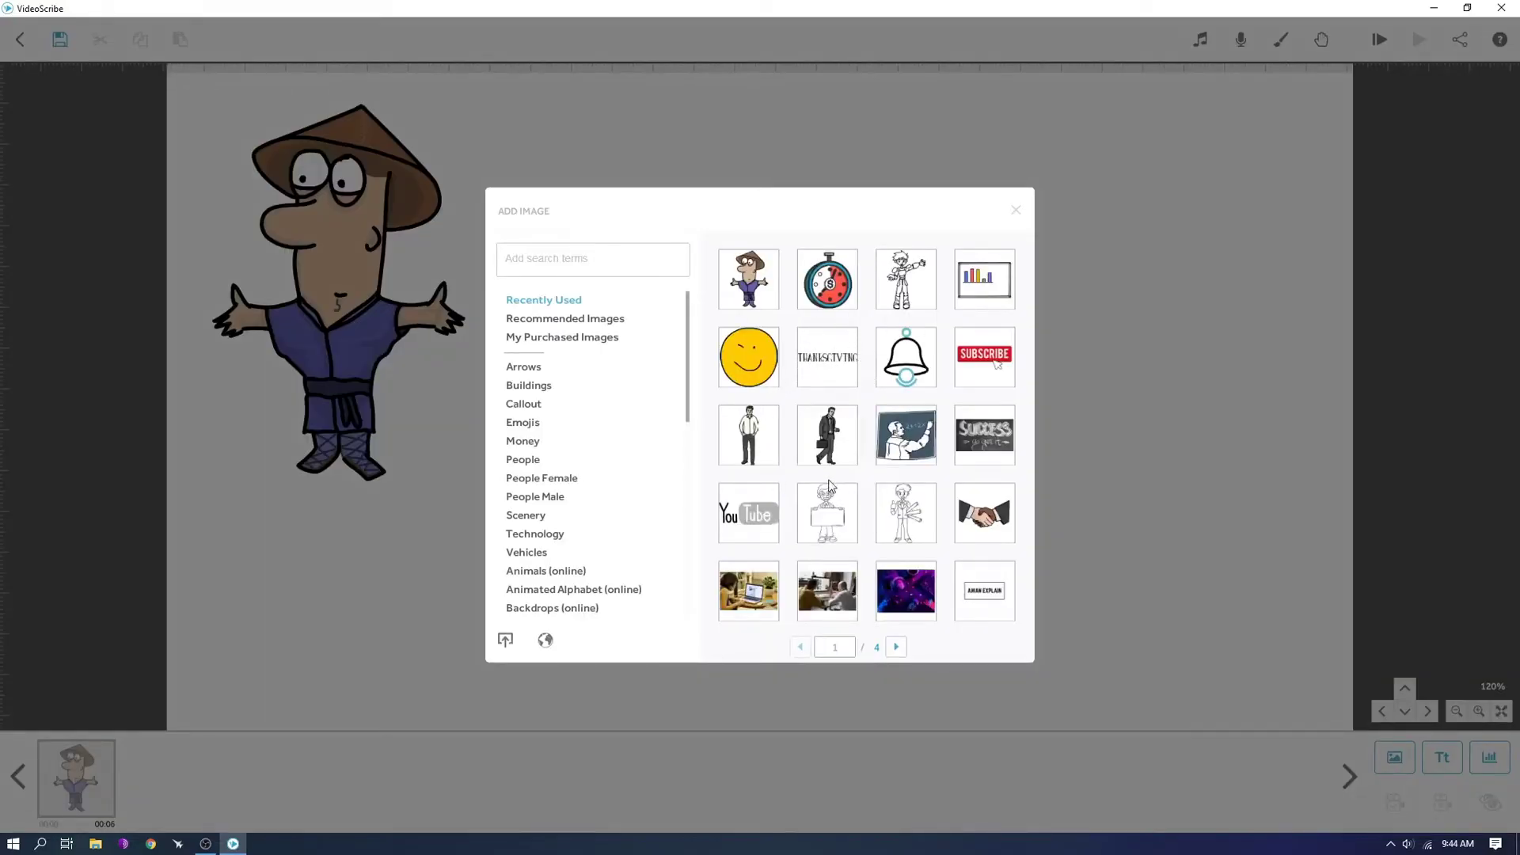
left_click(835, 517)
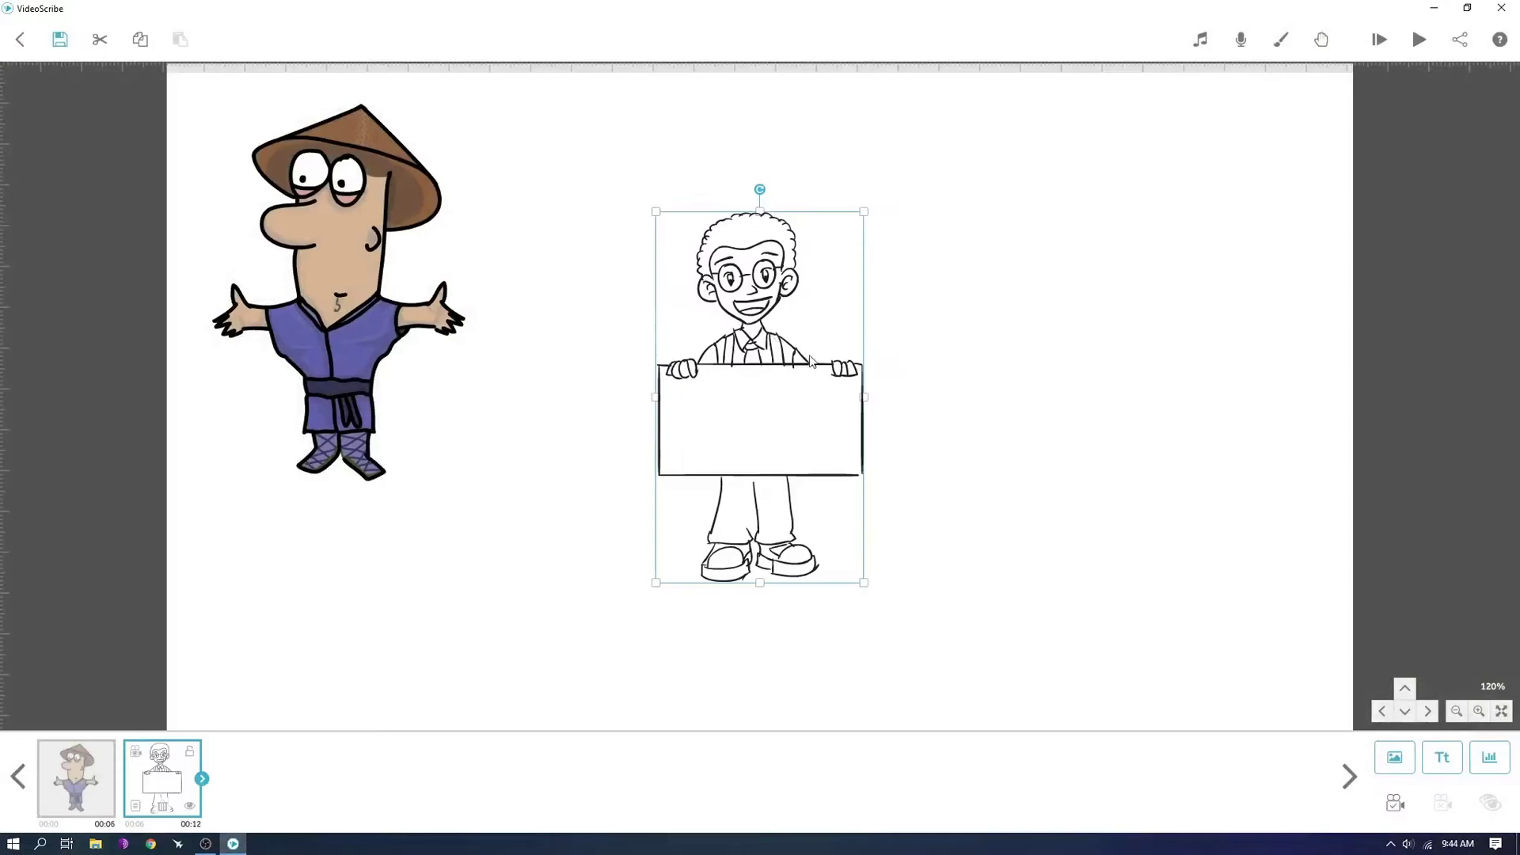
left_click_drag(802, 385, 1176, 277)
left_click(914, 309)
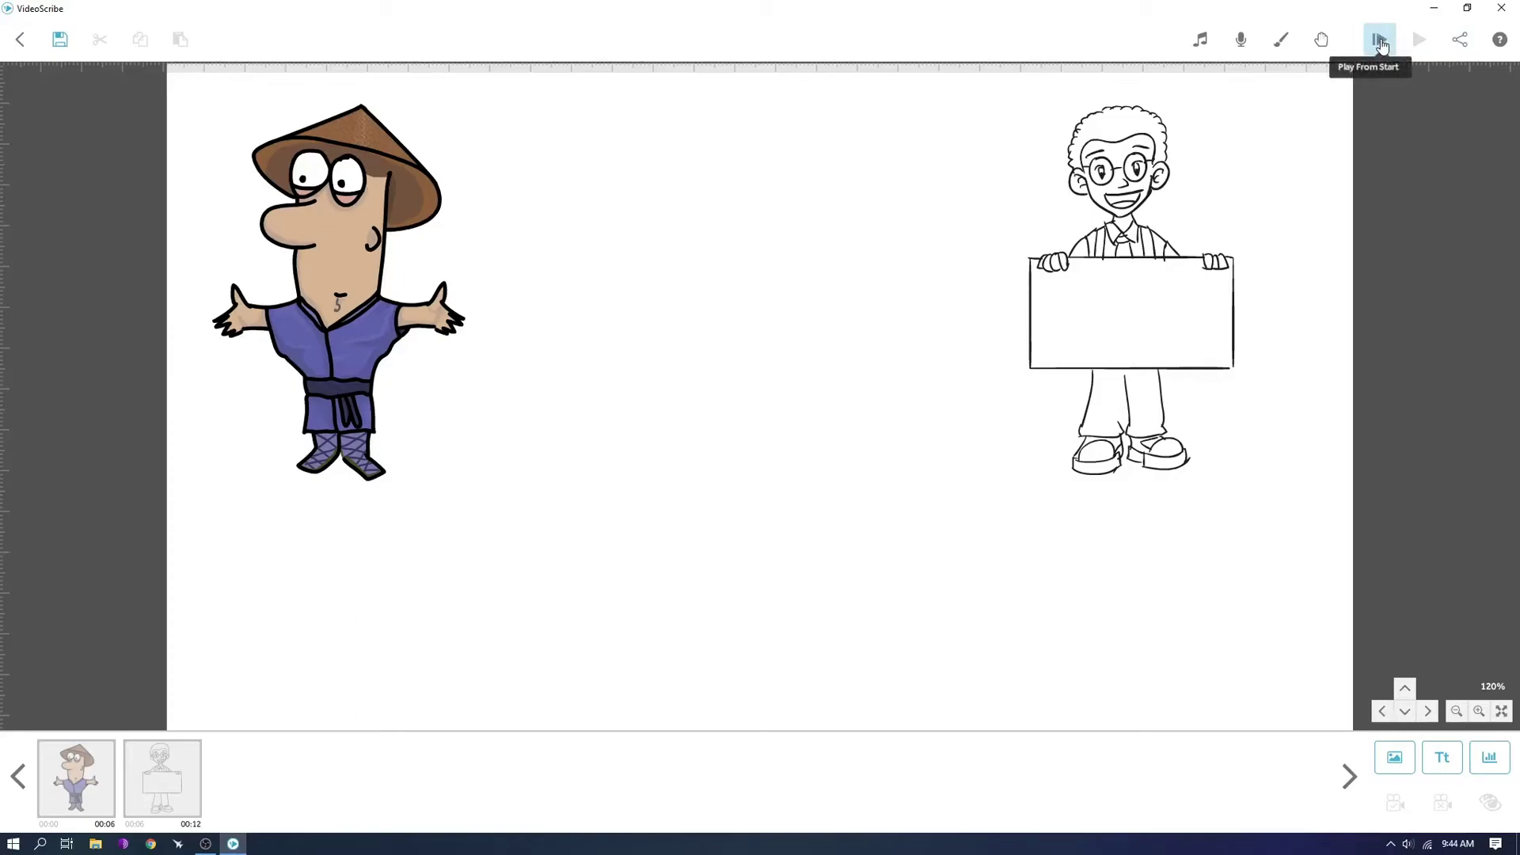
left_click(1381, 46)
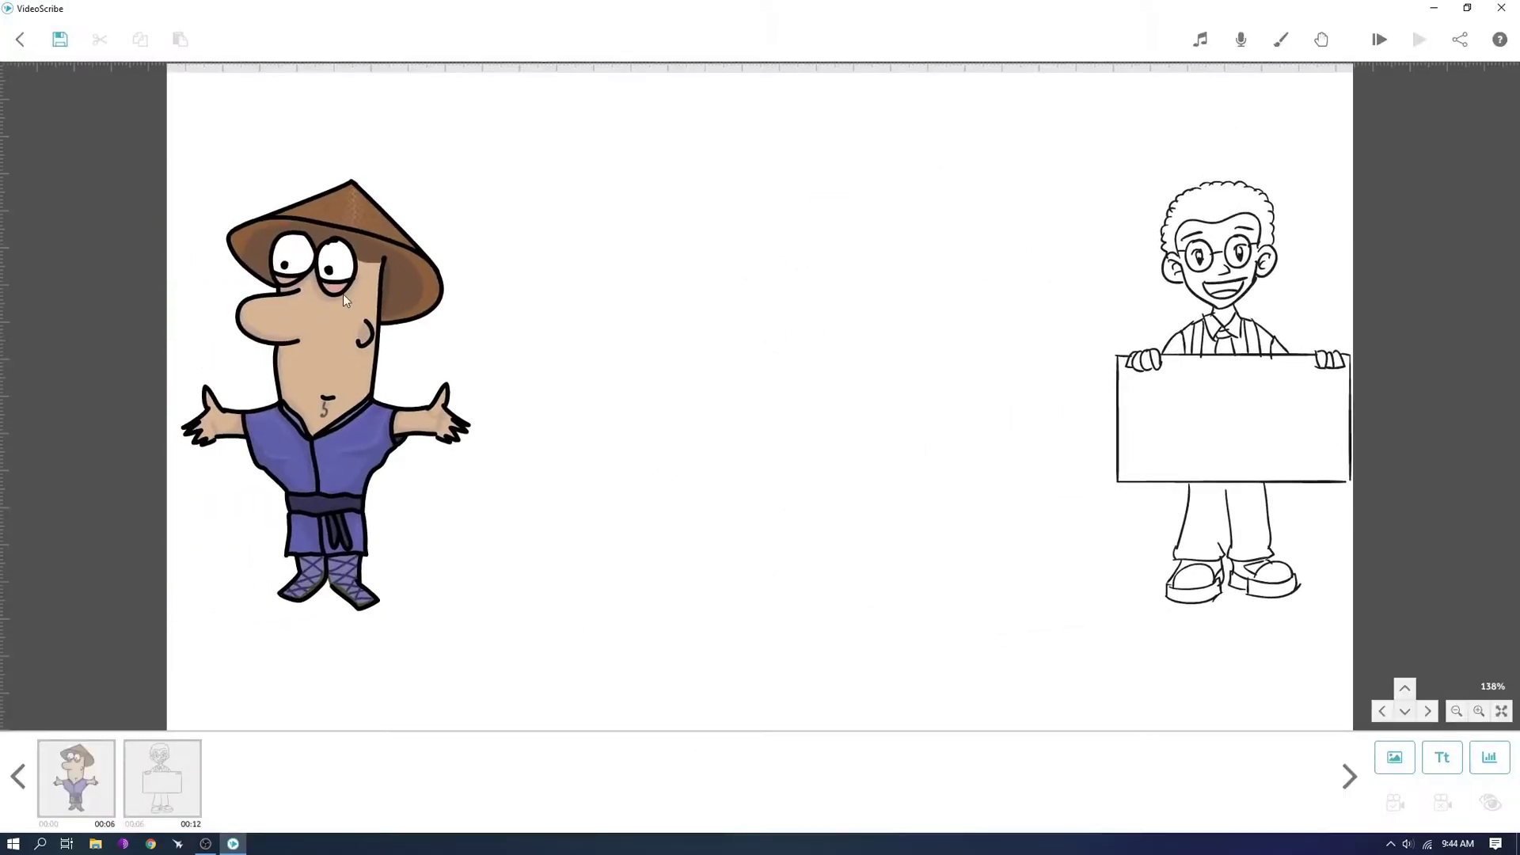
- Pan across the canvas to examine where the straw-hat man and the line-art boy are placed
left_click_drag(343, 293, 819, 328)
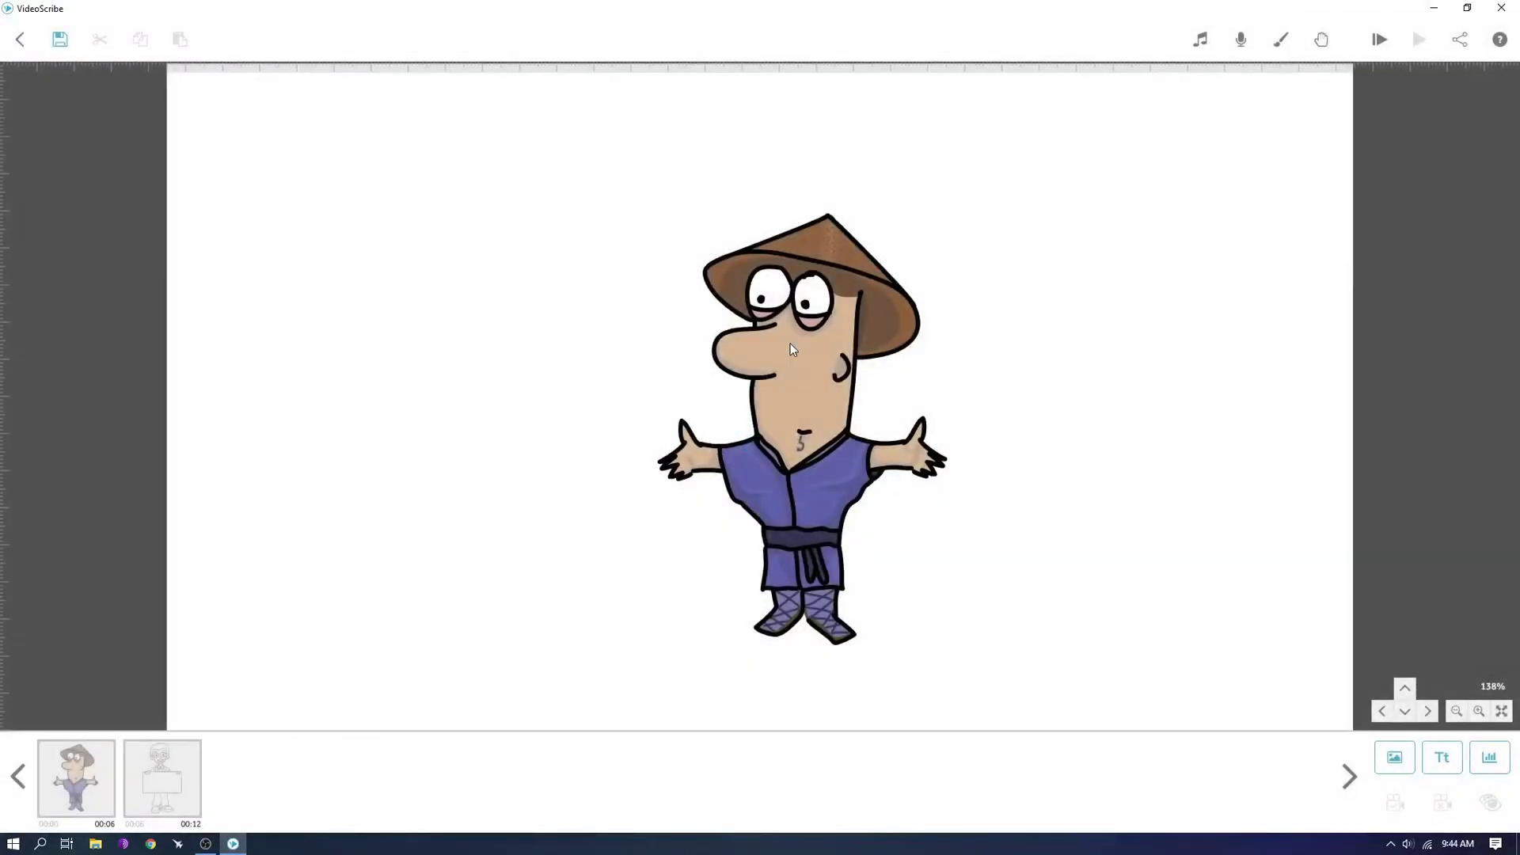
left_click(792, 347)
left_click_drag(807, 340, 400, 241)
left_click(1087, 386)
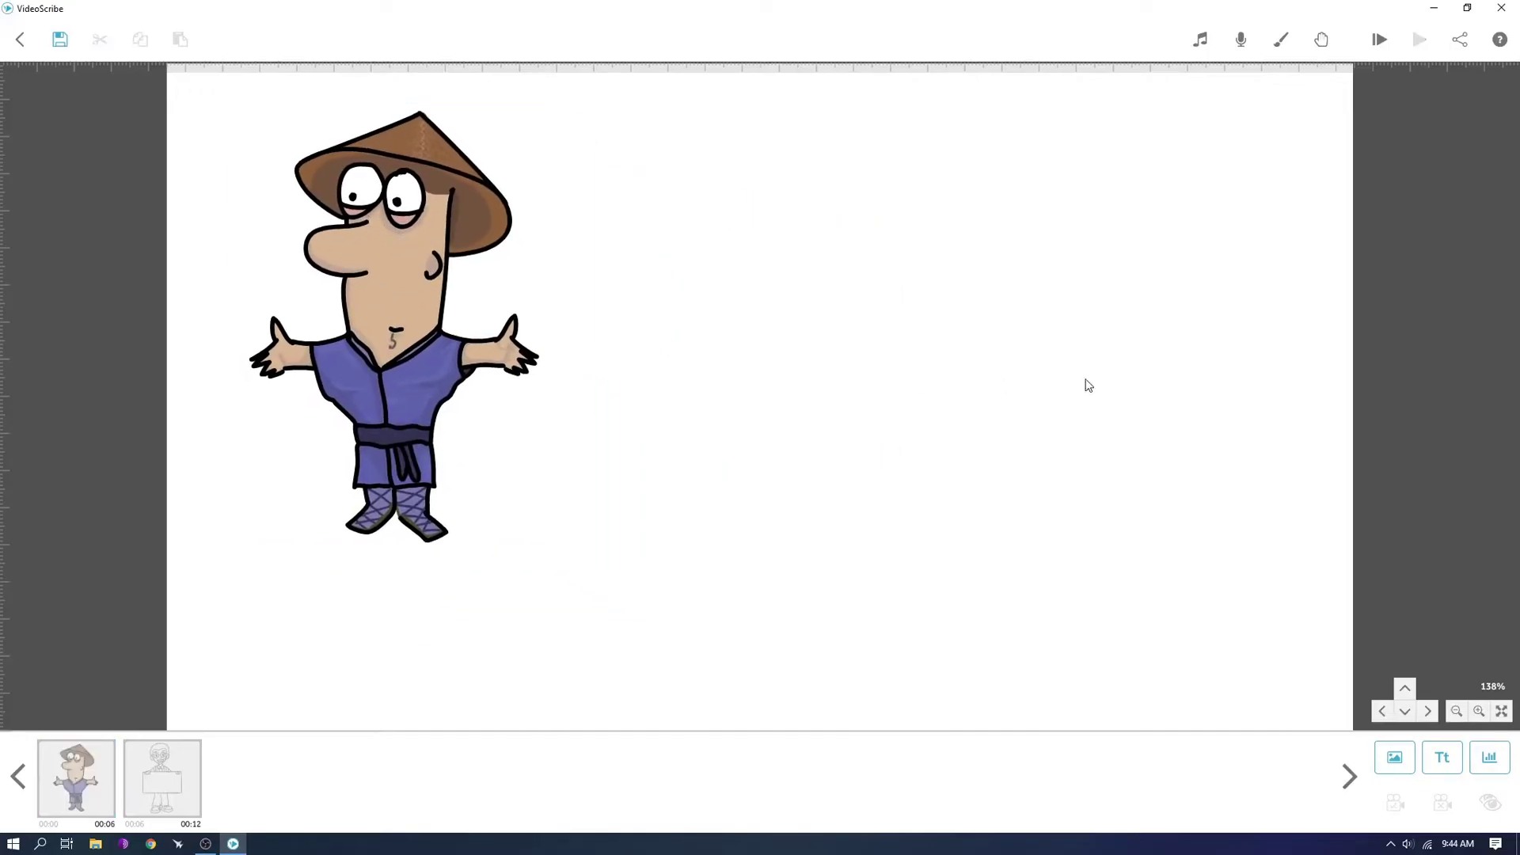
left_click_drag(1036, 391, 858, 397)
left_click_drag(1130, 376, 929, 377)
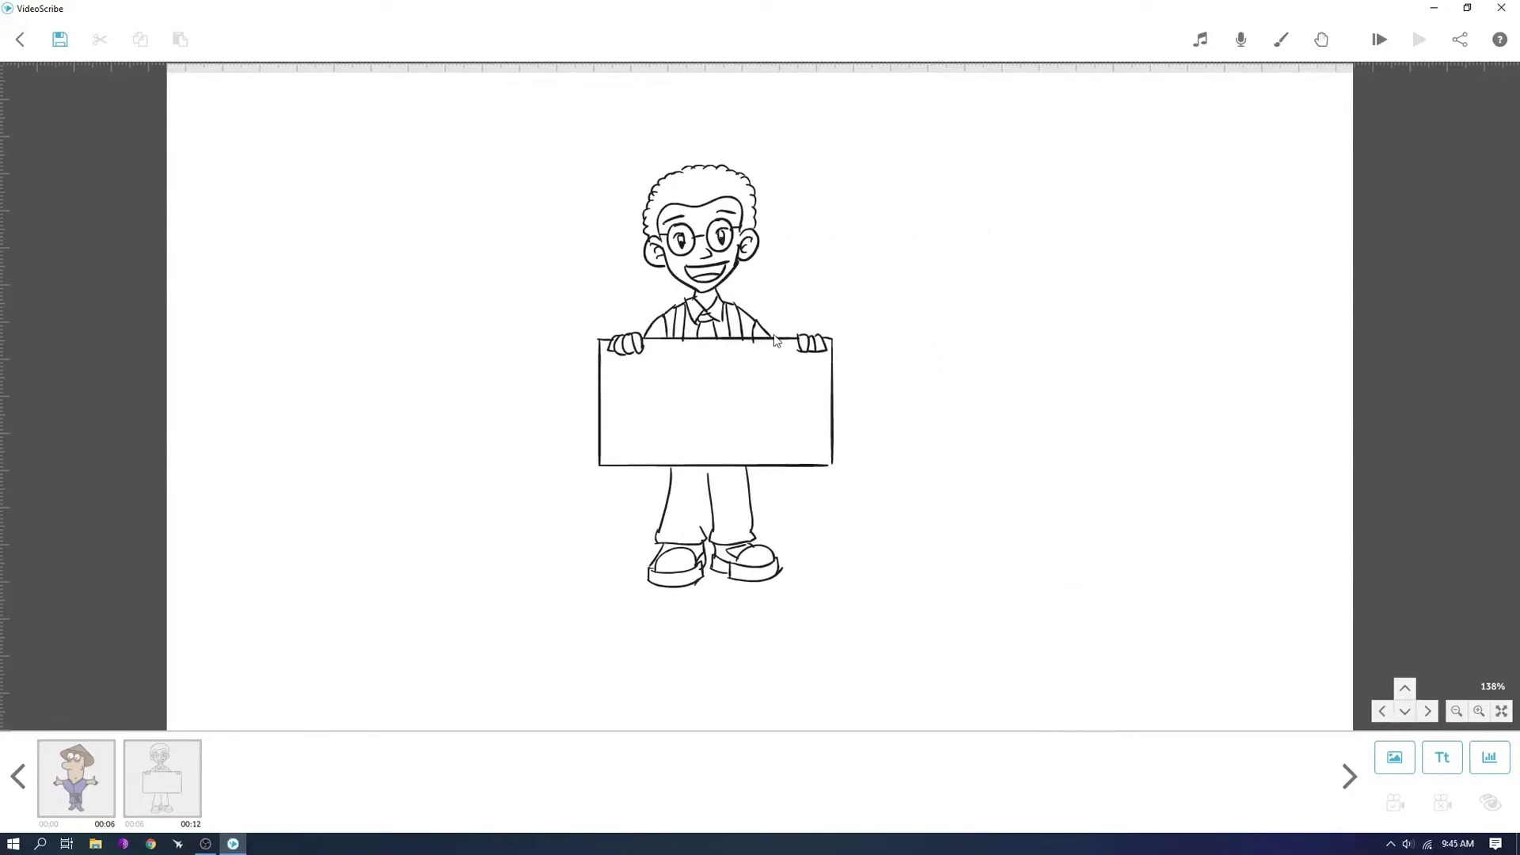
left_click_drag(775, 340, 879, 358)
- Delete the boy with the blank board and the straw-hat man from the scribe
left_click(790, 229)
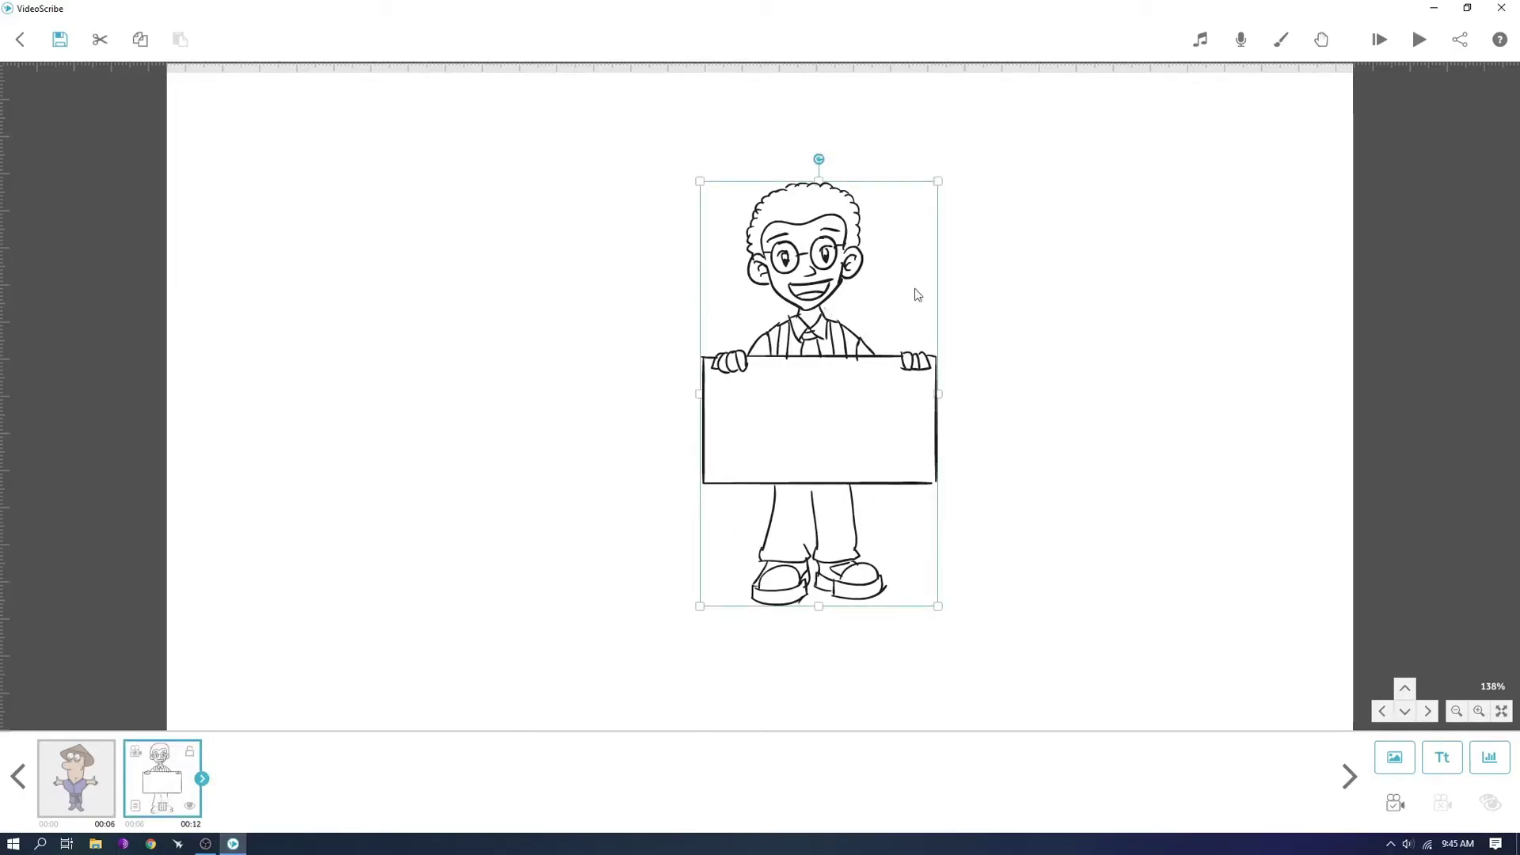
key("Delete")
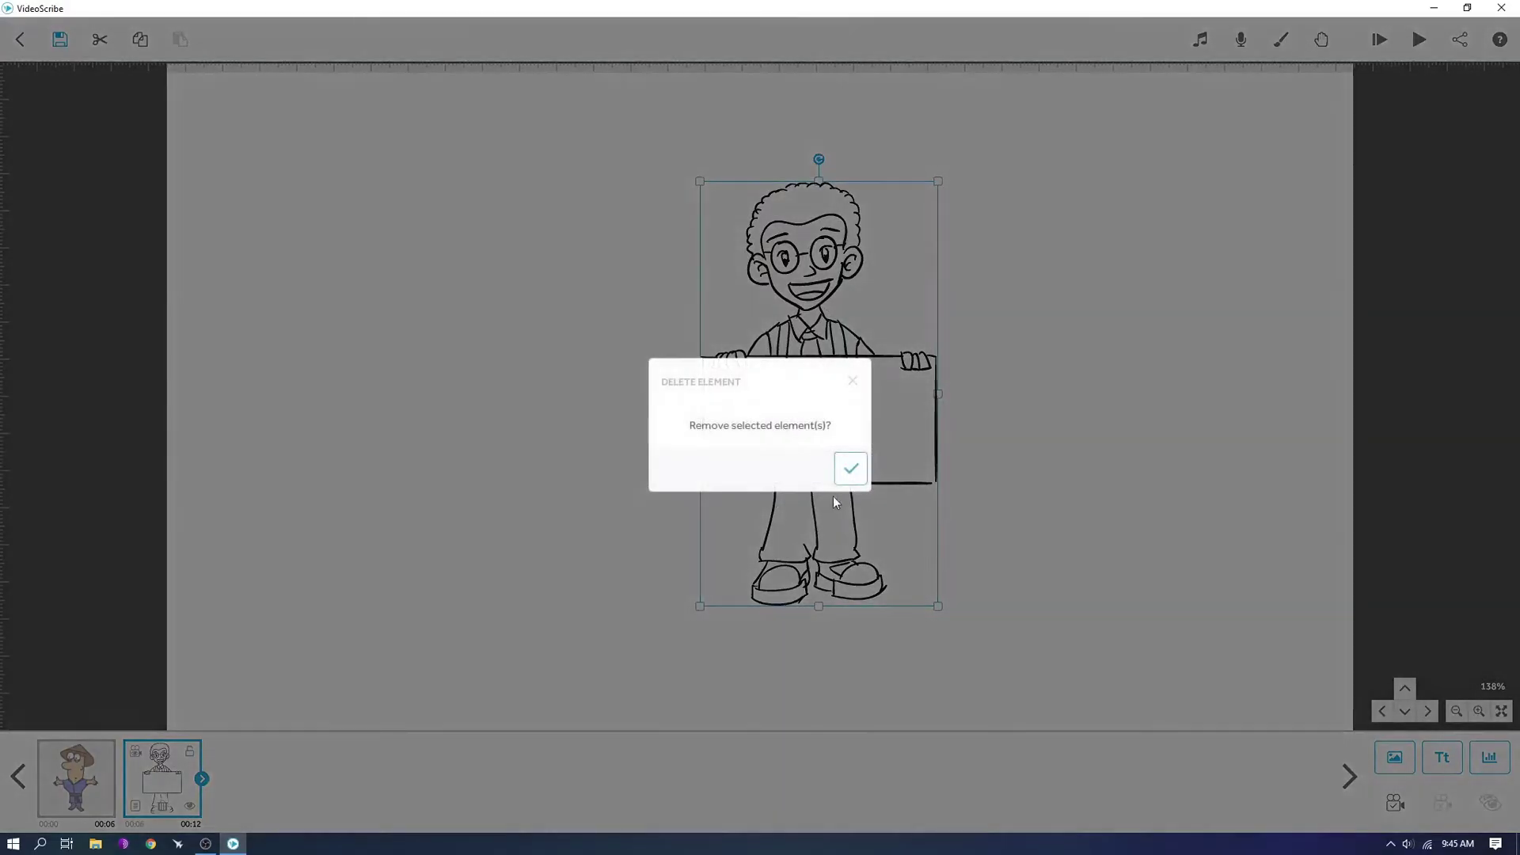
left_click(850, 480)
left_click(79, 796)
key("Delete")
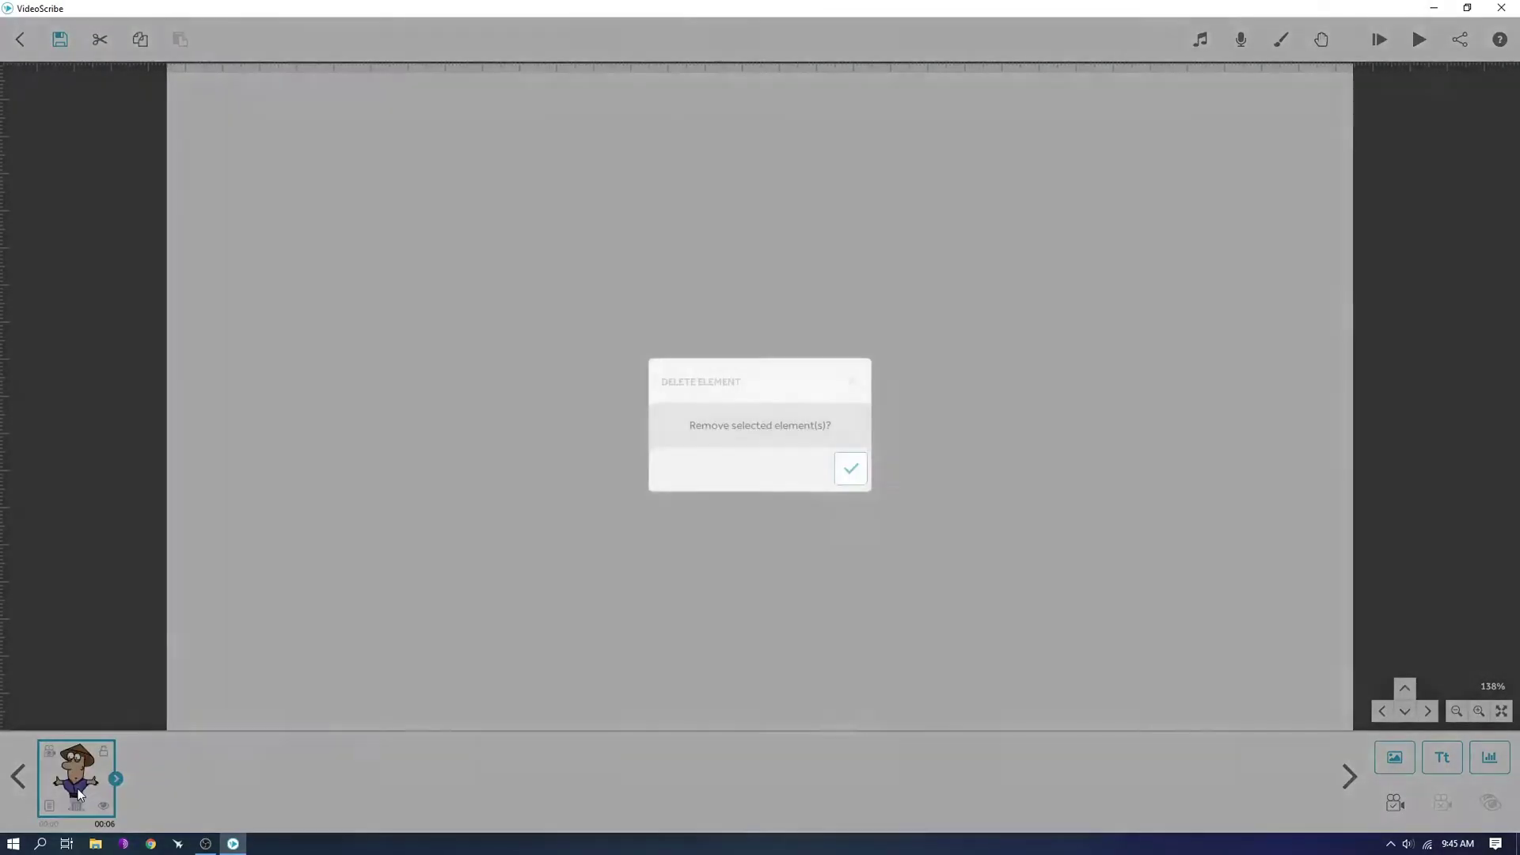
left_click(859, 471)
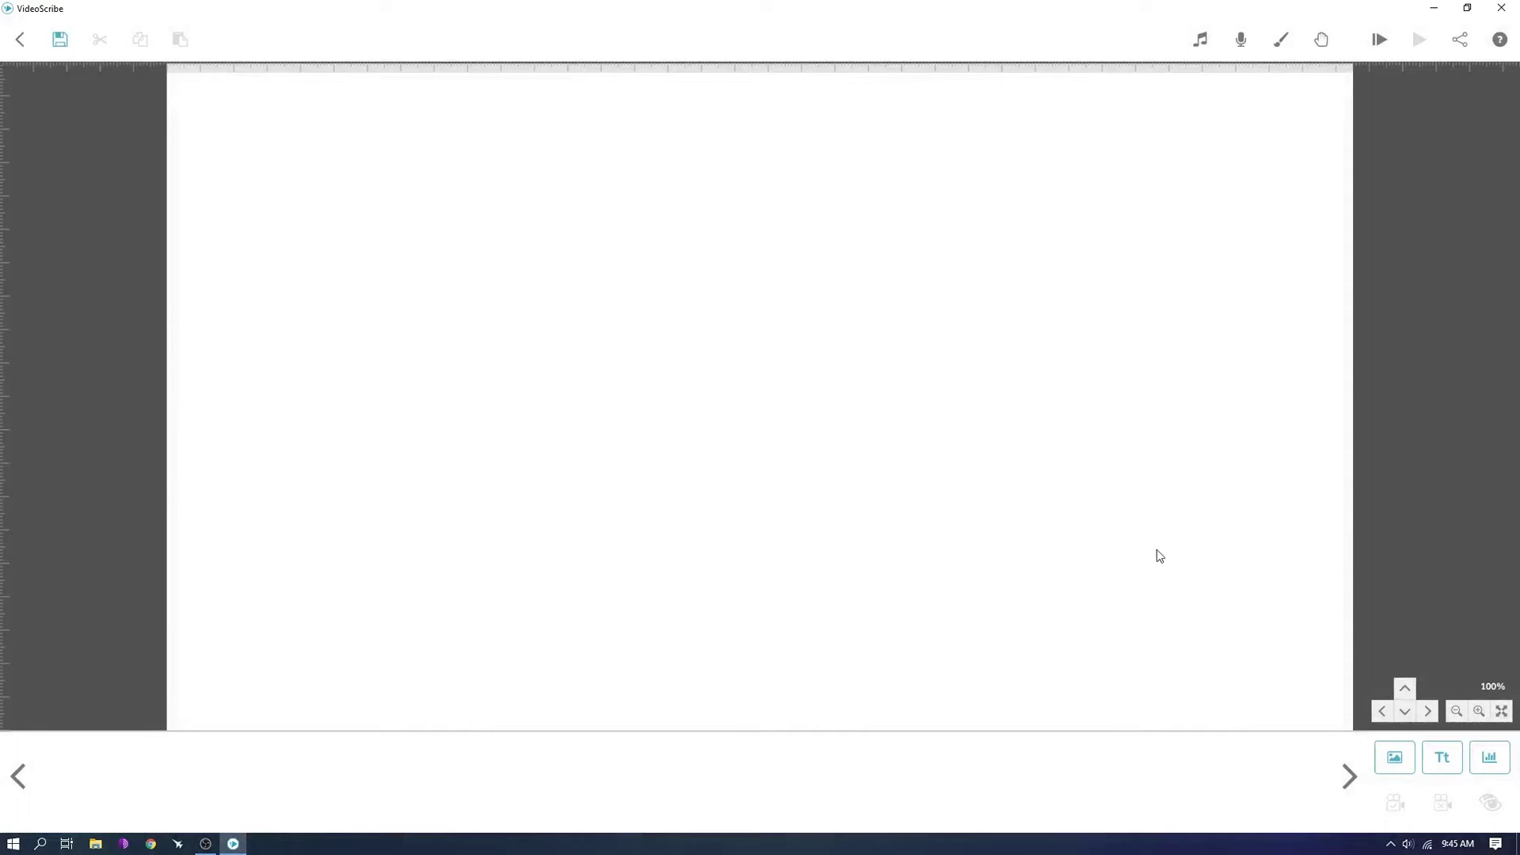
- Add the line-art boy holding a blank board at the canvas's upper left and set his camera to the current position
left_click(1395, 760)
left_click(748, 281)
left_click_drag(526, 317, 344, 260)
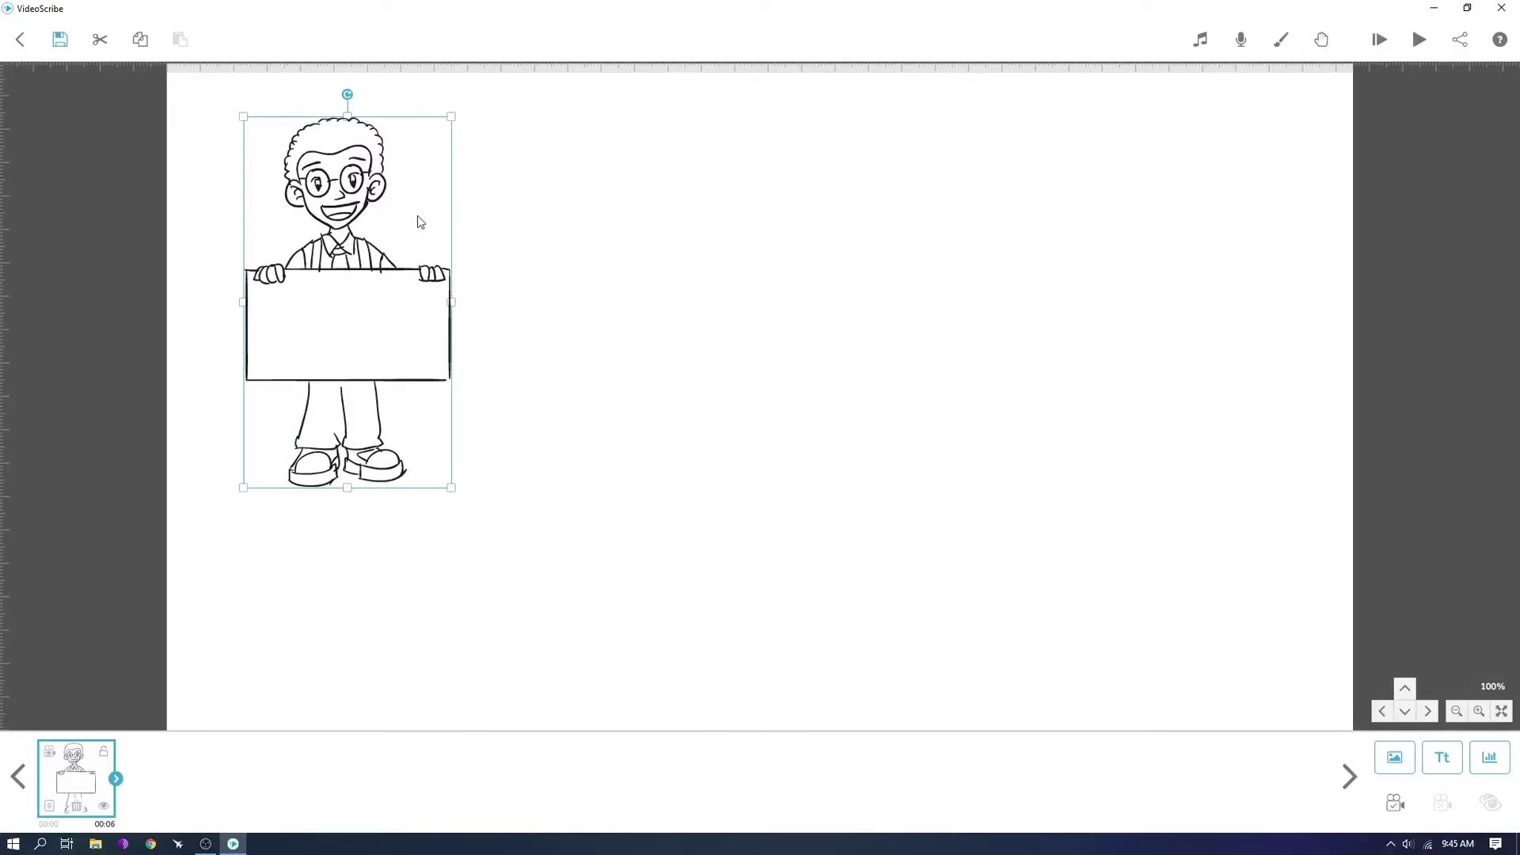
left_click(514, 204)
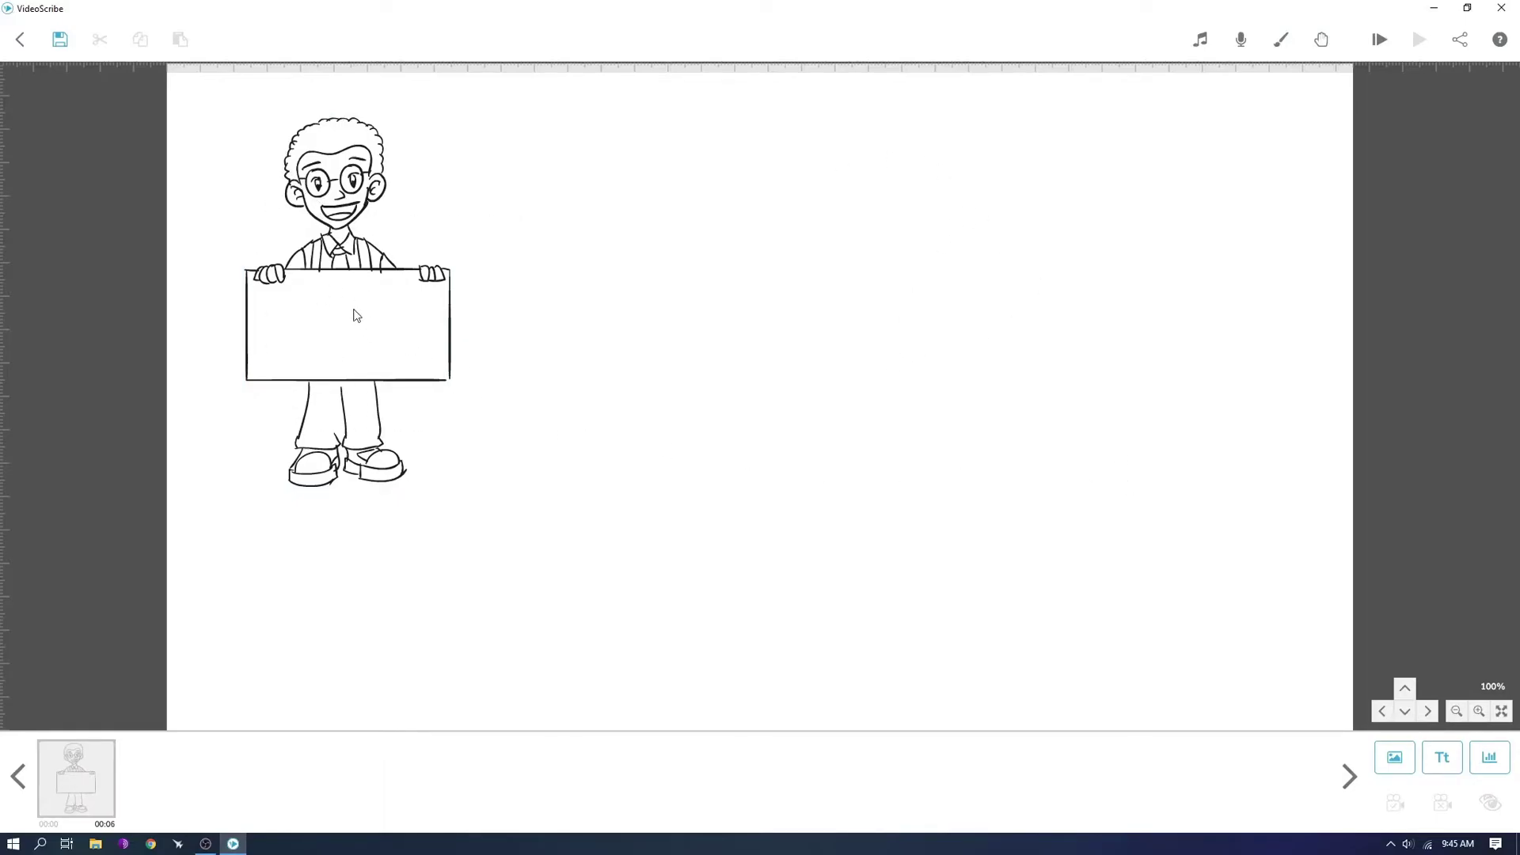
left_click(356, 316)
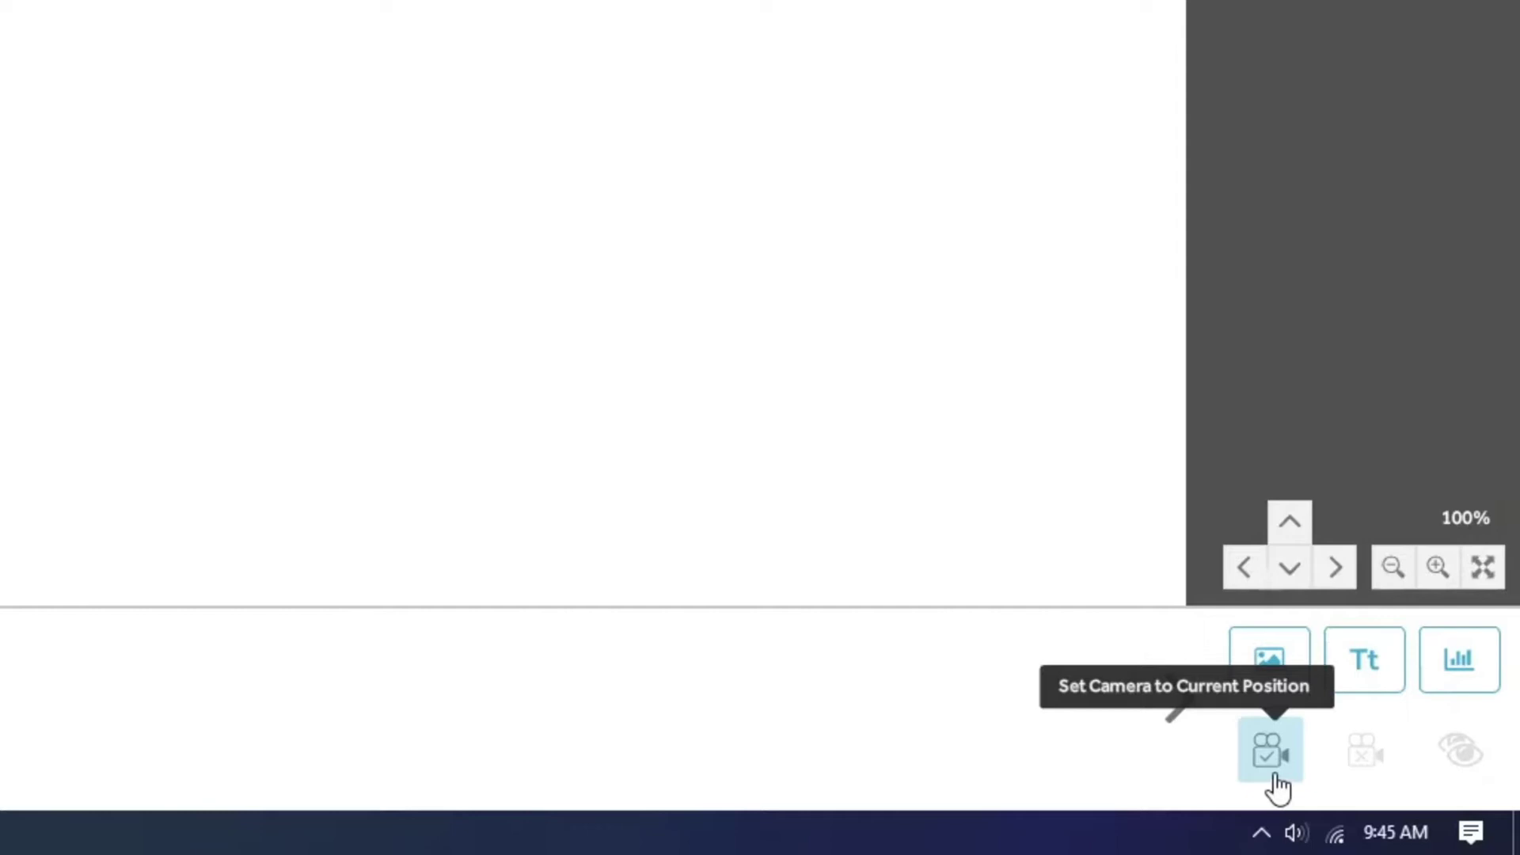
left_click(1275, 775)
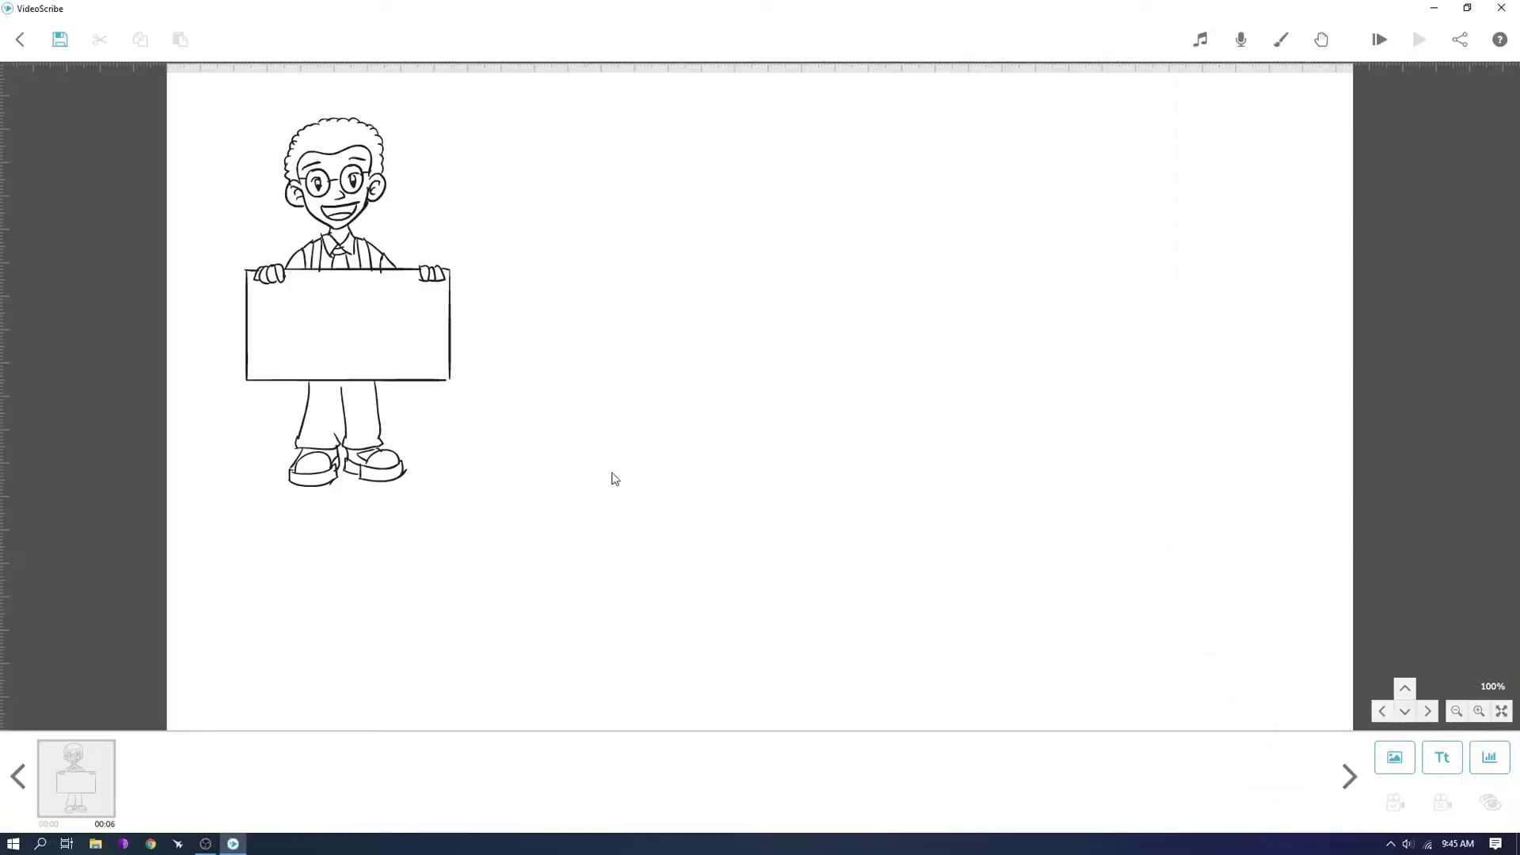
- Add the straw-hat man to the right of the boy, with the camera set to the current position, and preview the scribe from the start
left_click(382, 305)
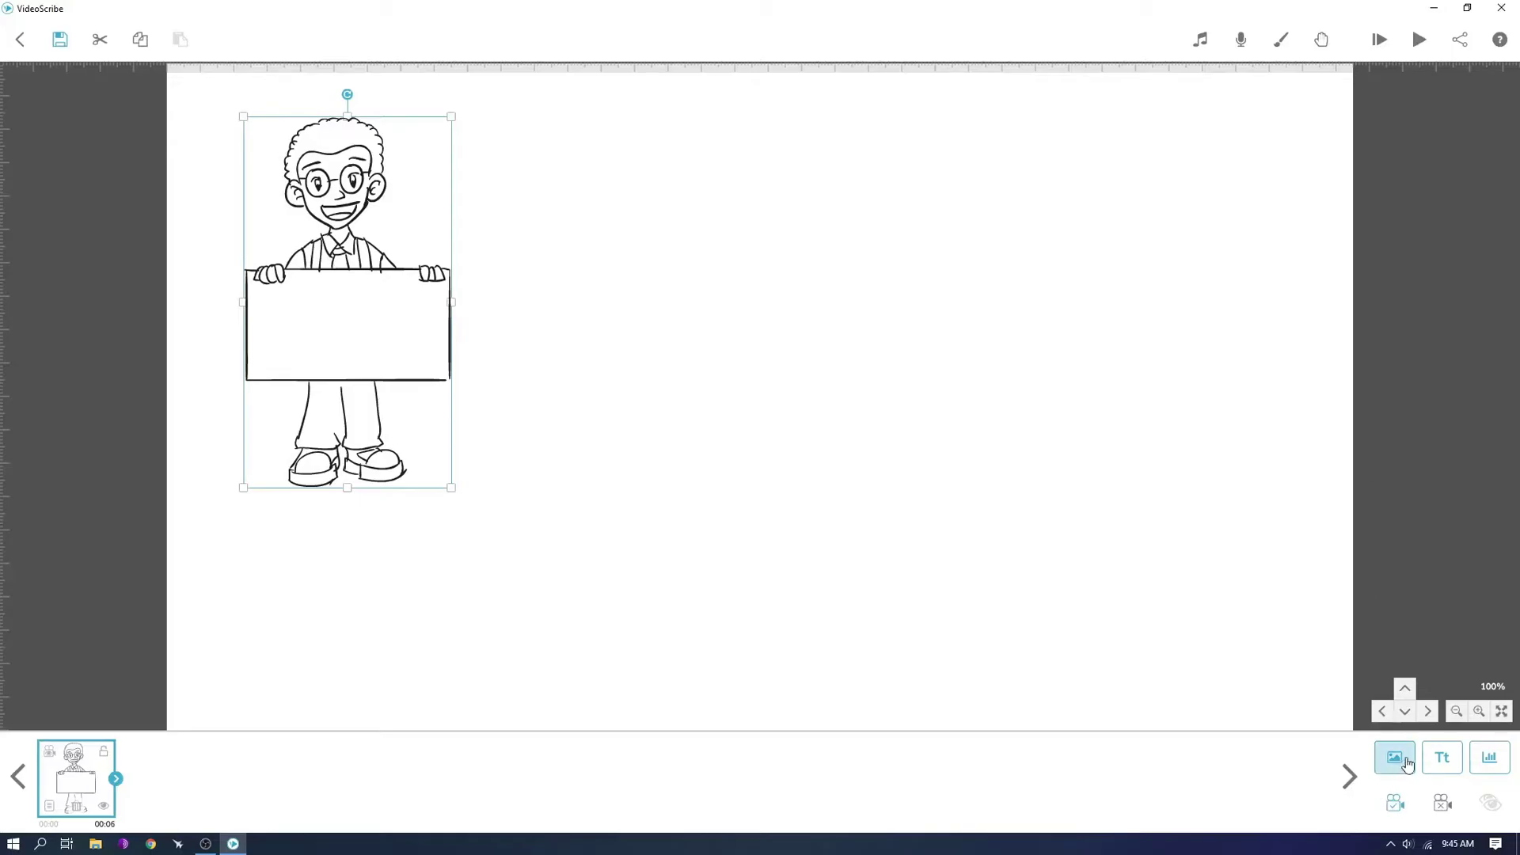
left_click(1395, 759)
left_click(732, 416)
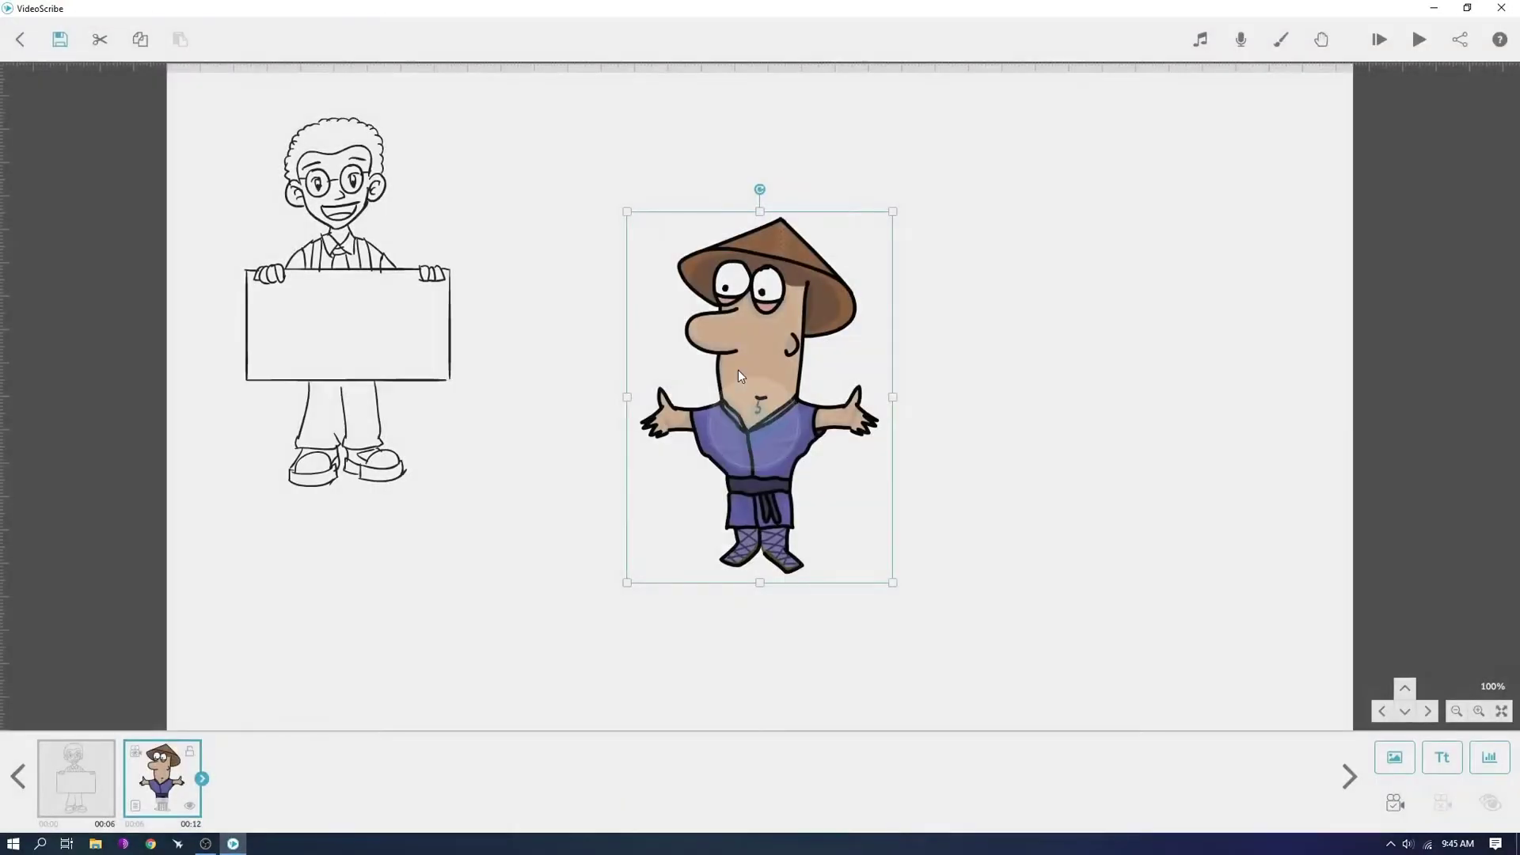
left_click_drag(739, 369, 731, 276)
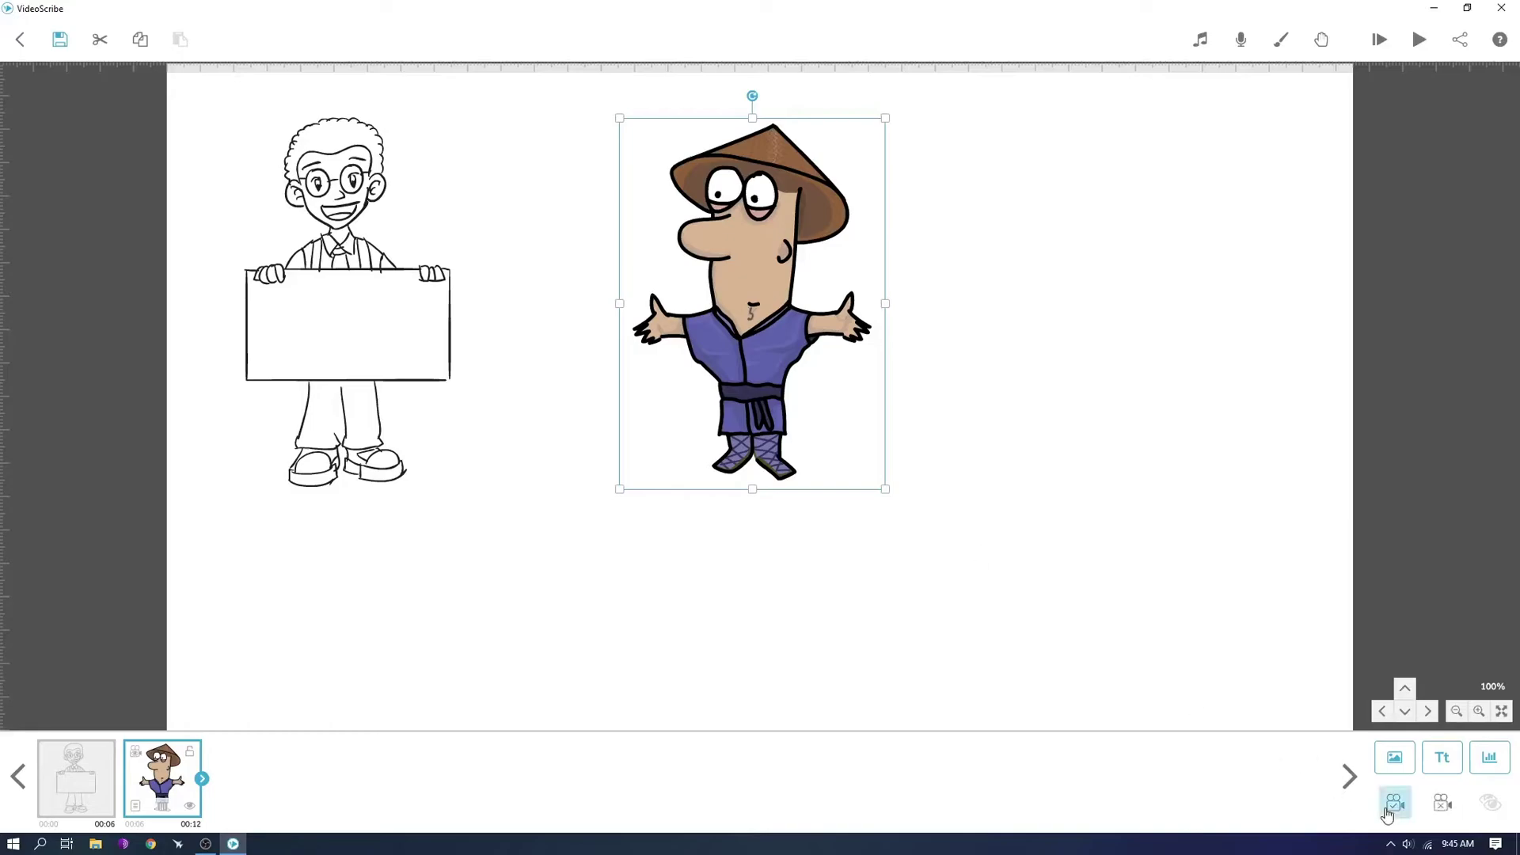
left_click(1102, 438)
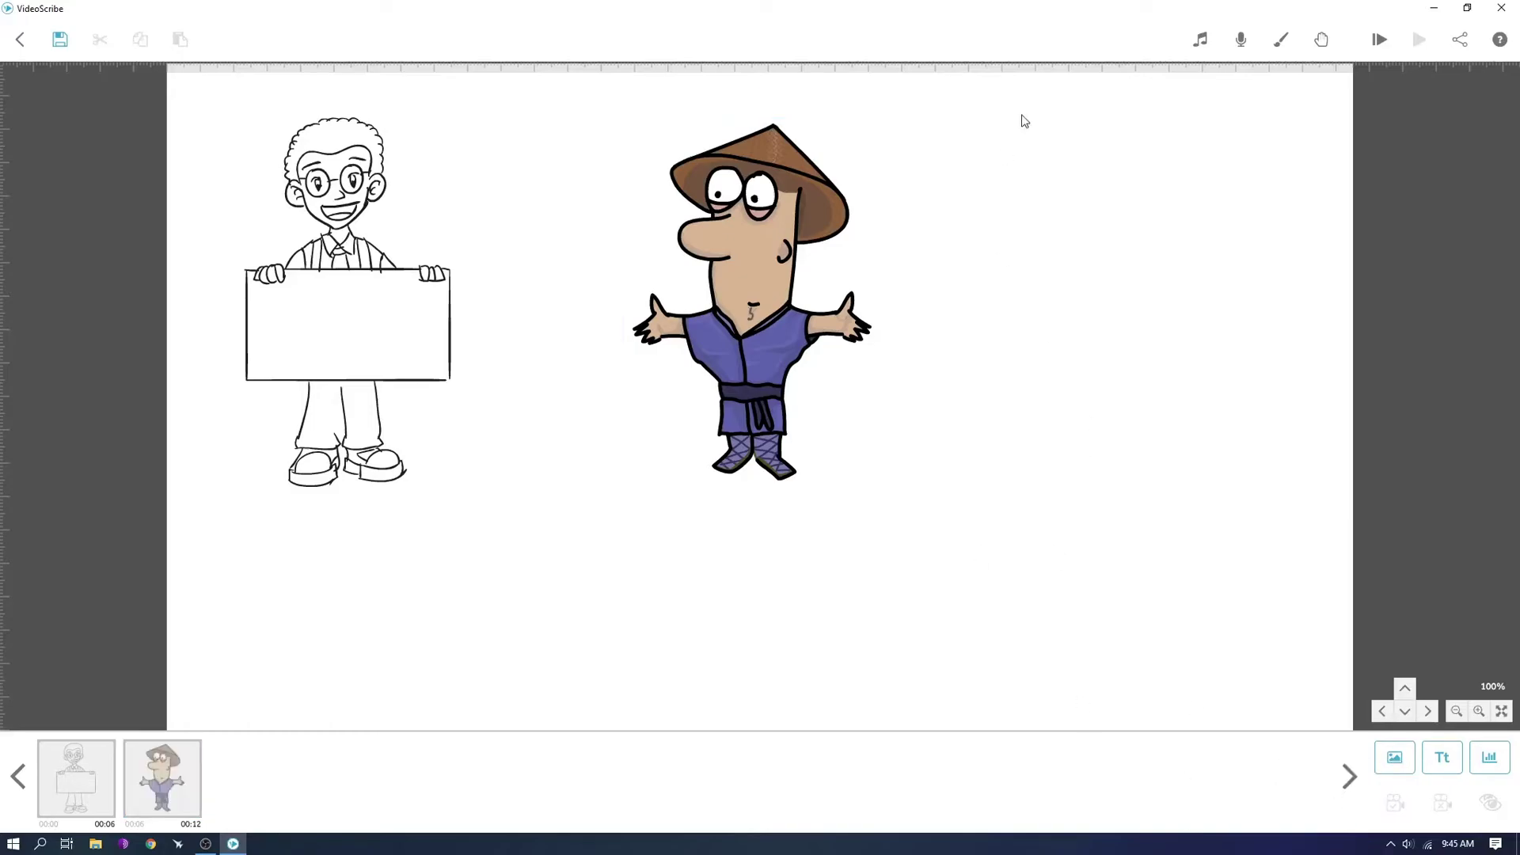
left_click(1380, 41)
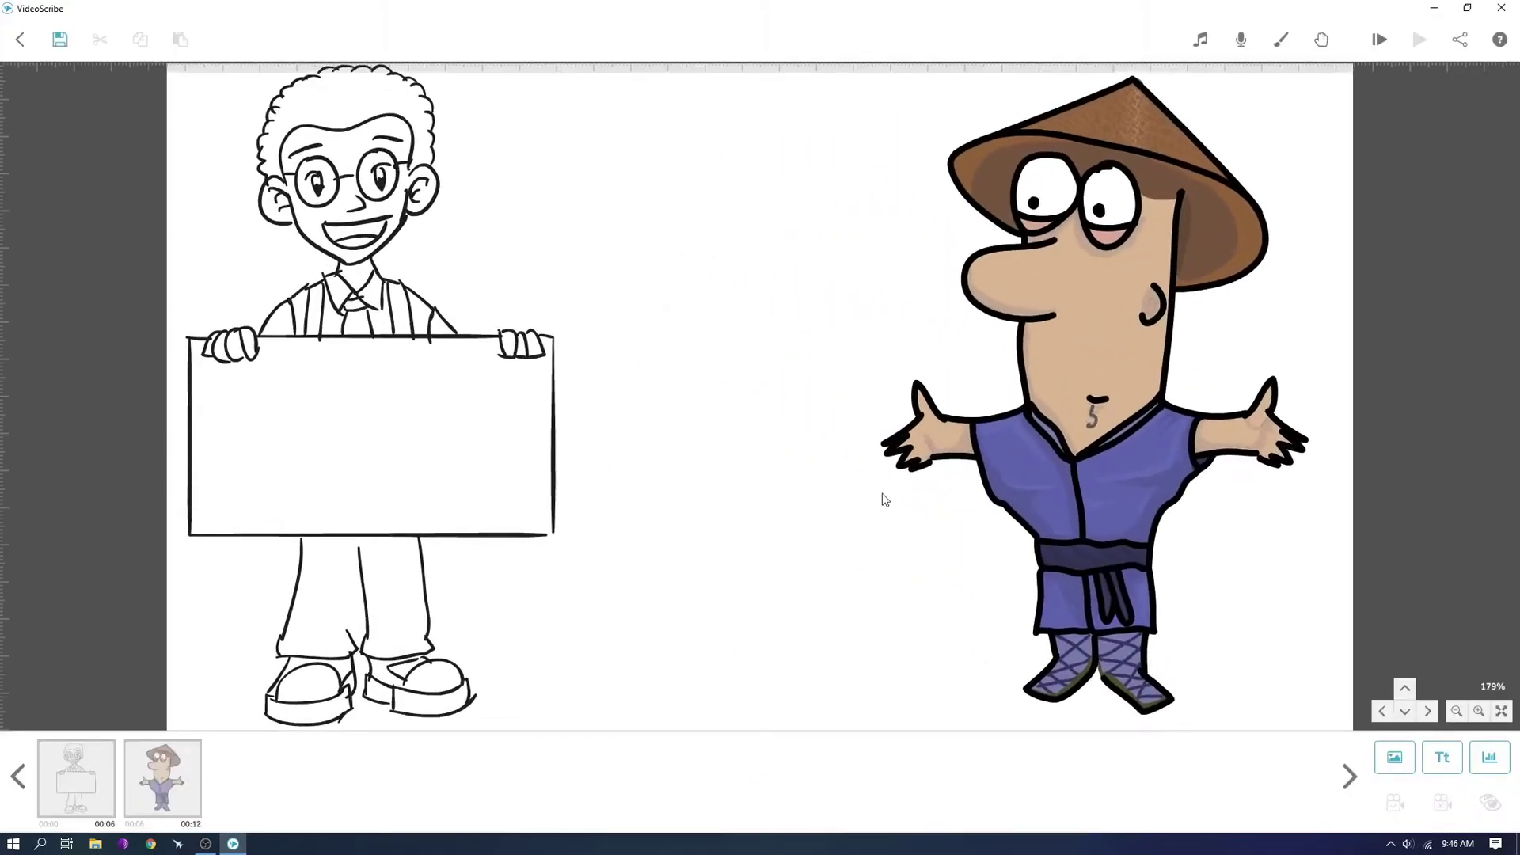
- Open the boy's image properties and try out the Blur graphic filter, bringing it back to 0
left_click(1456, 711)
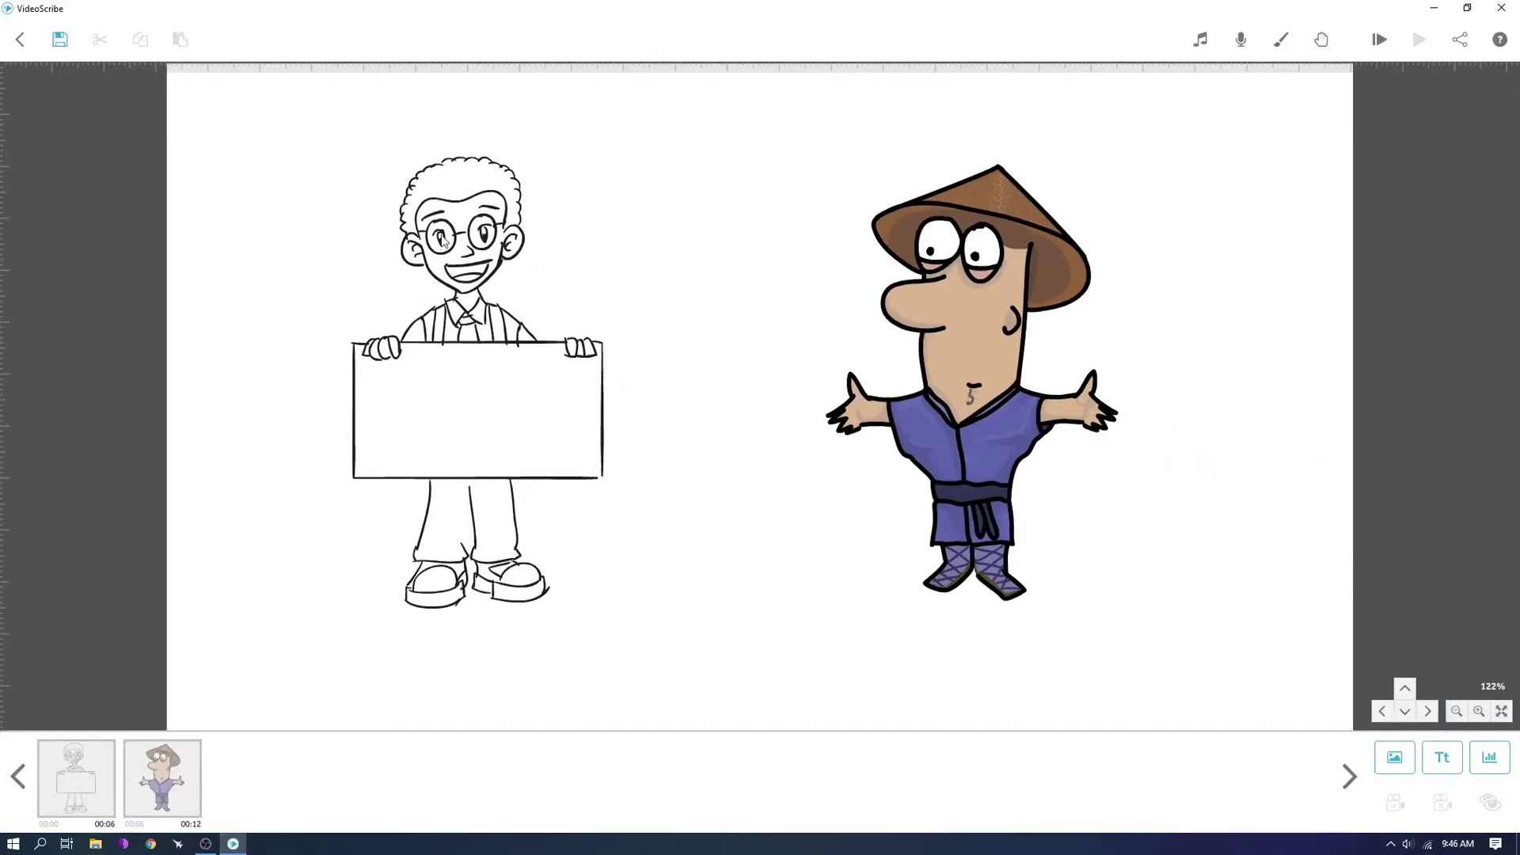
left_click(443, 237)
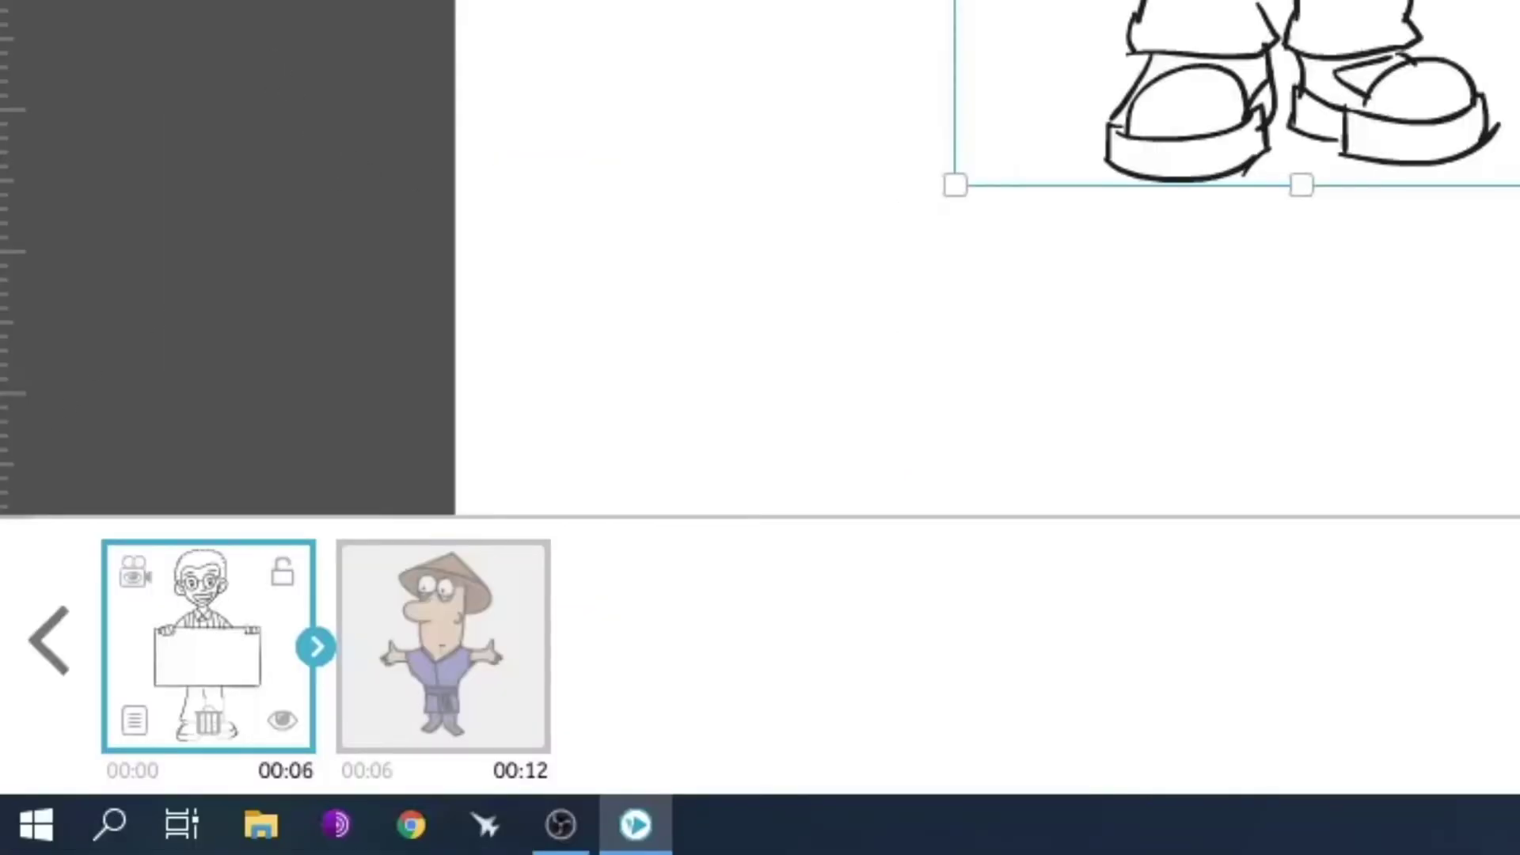
left_click(132, 736)
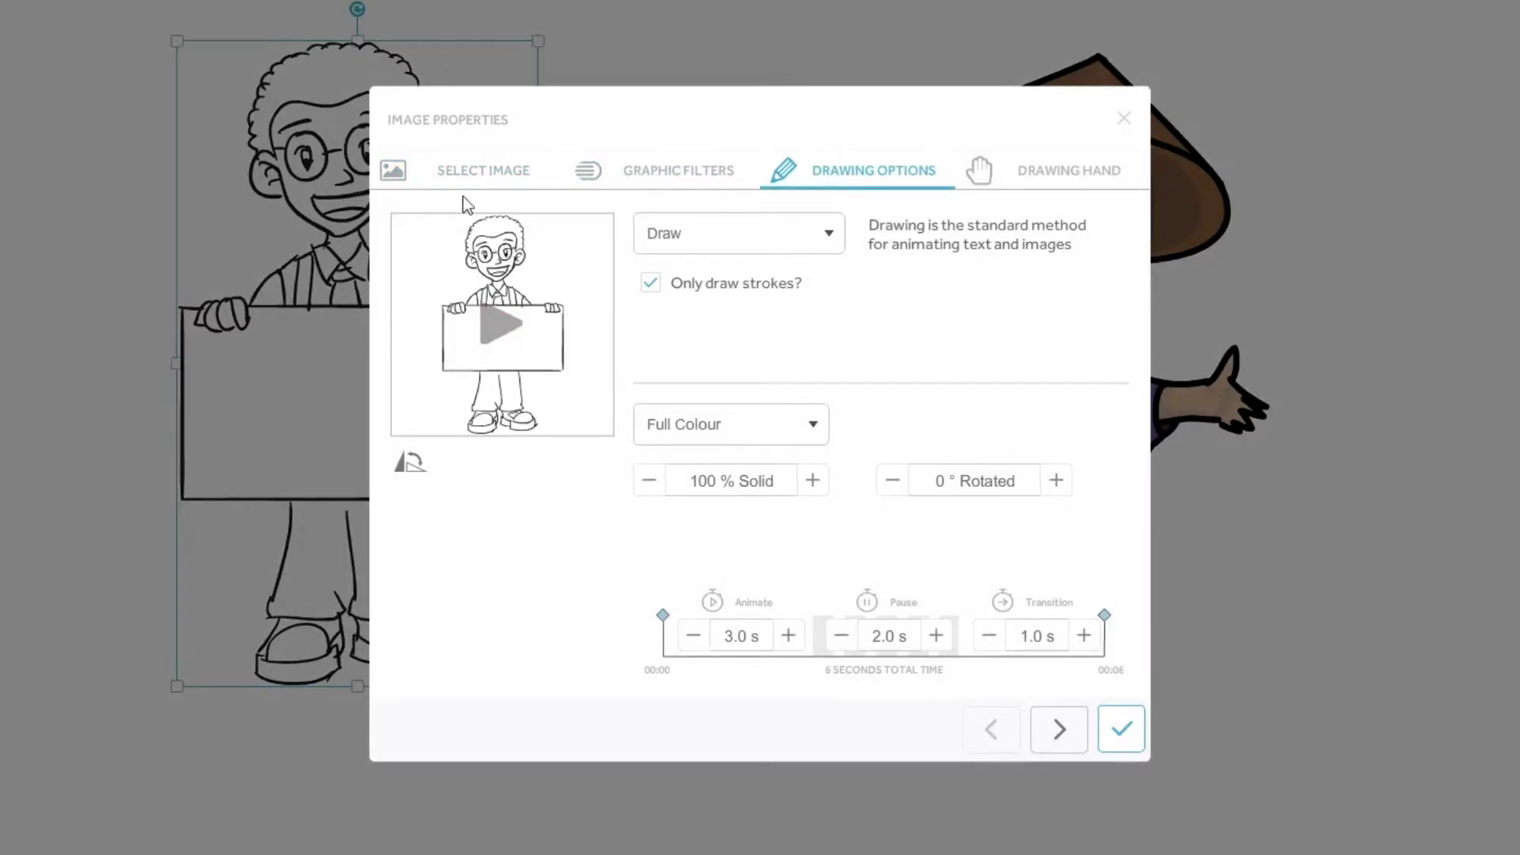
left_click(728, 173)
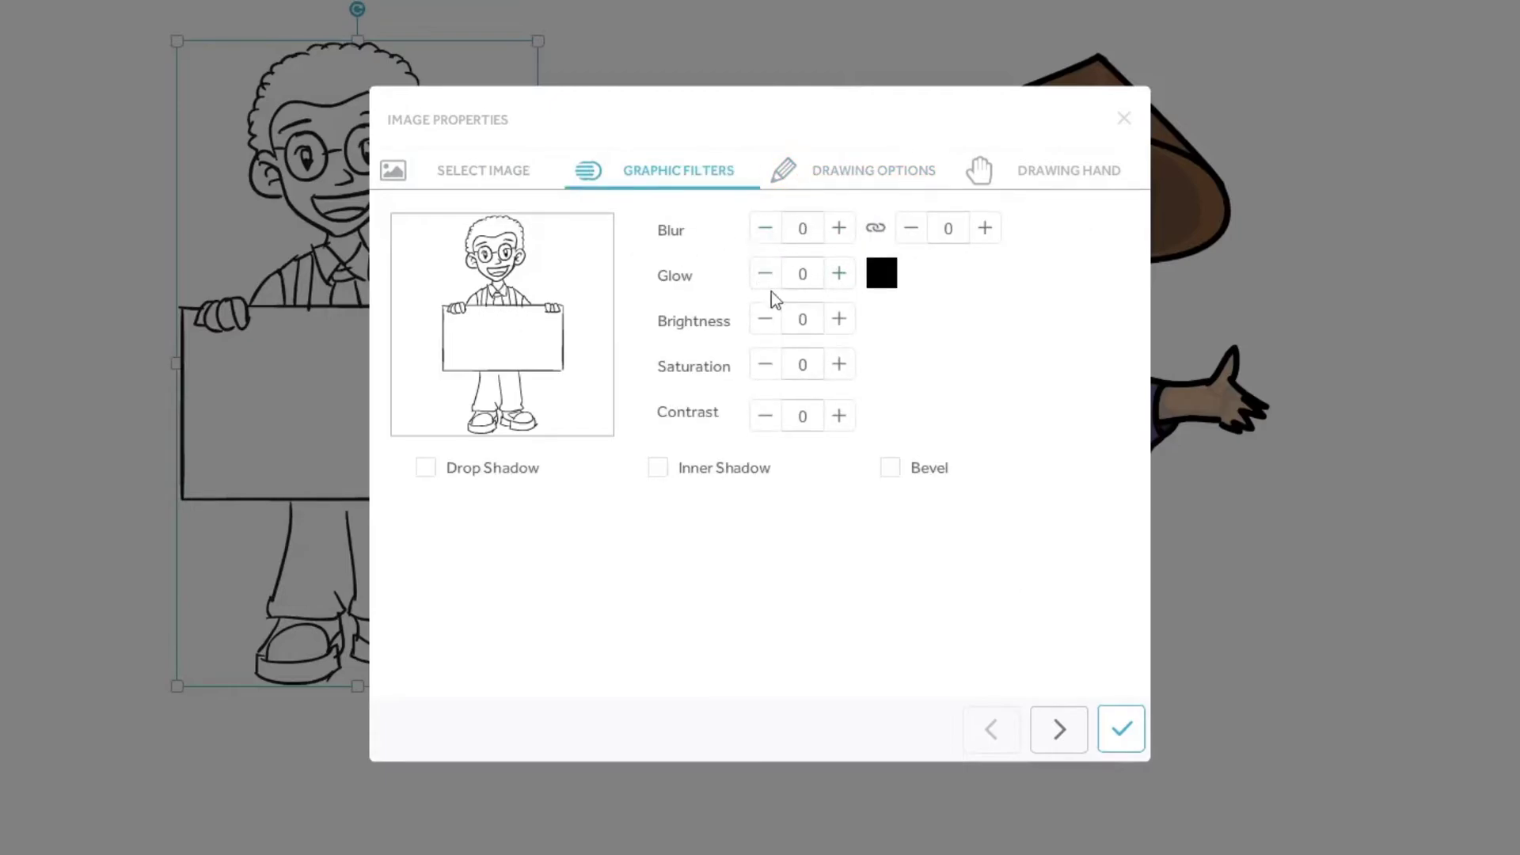
left_click(839, 228)
left_click(838, 228)
left_click(766, 238)
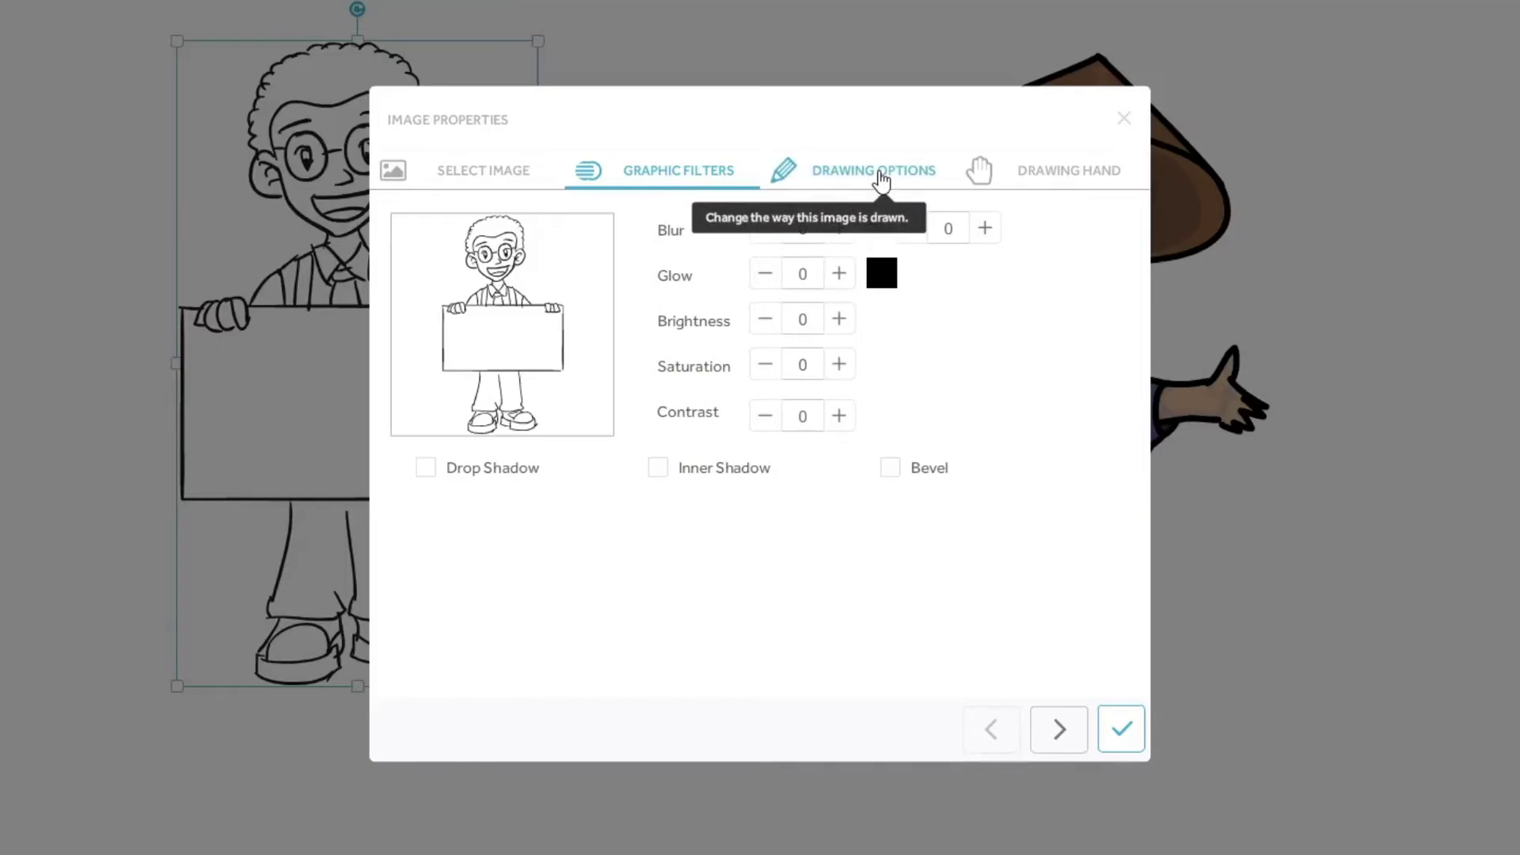
- Look through the boy's animation methods in the drawing options and try Move In
left_click(881, 179)
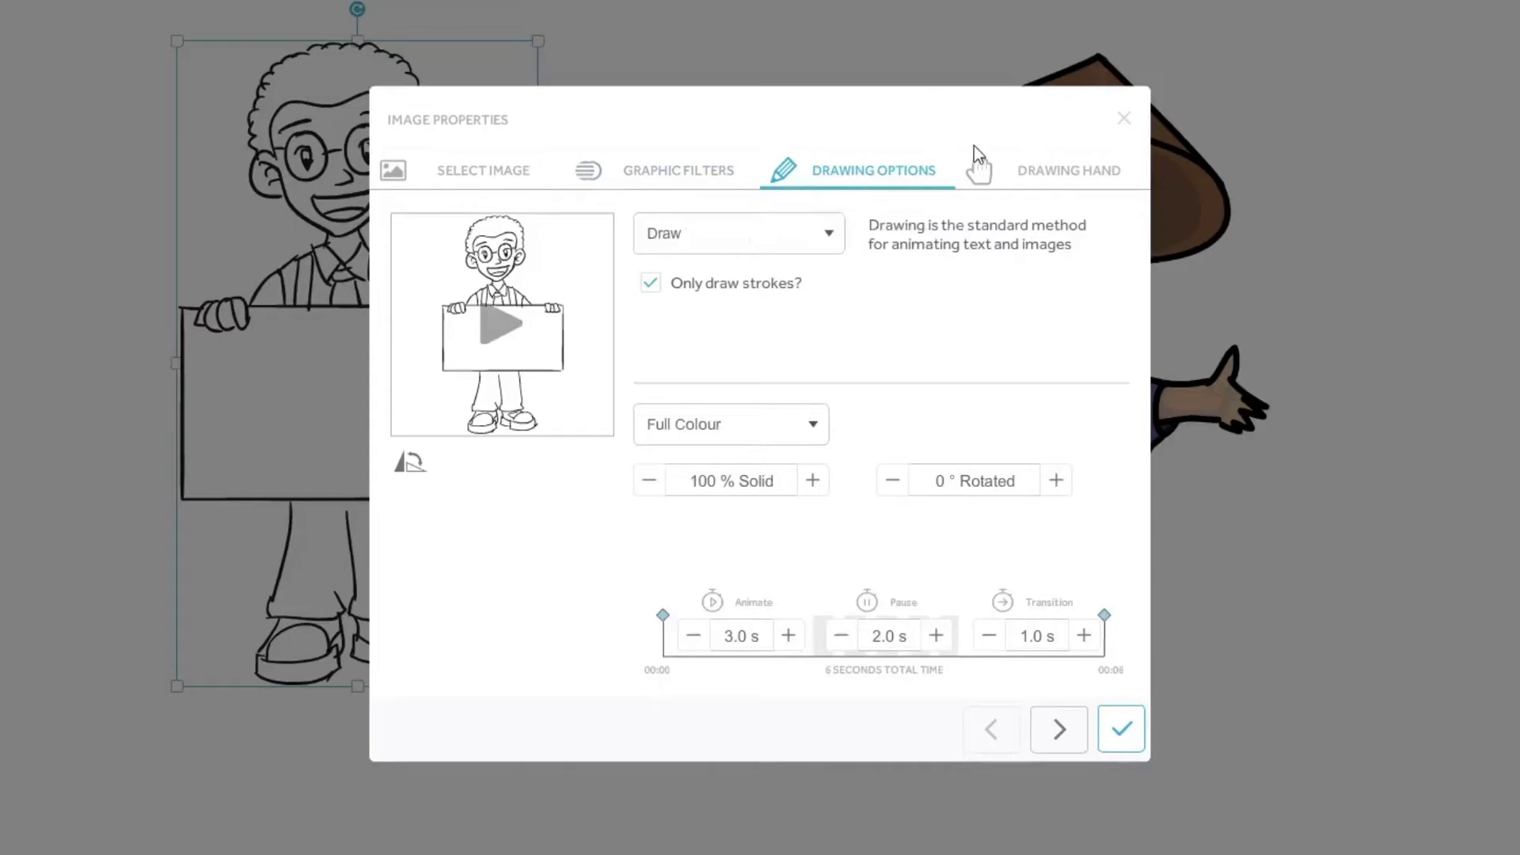
left_click(820, 241)
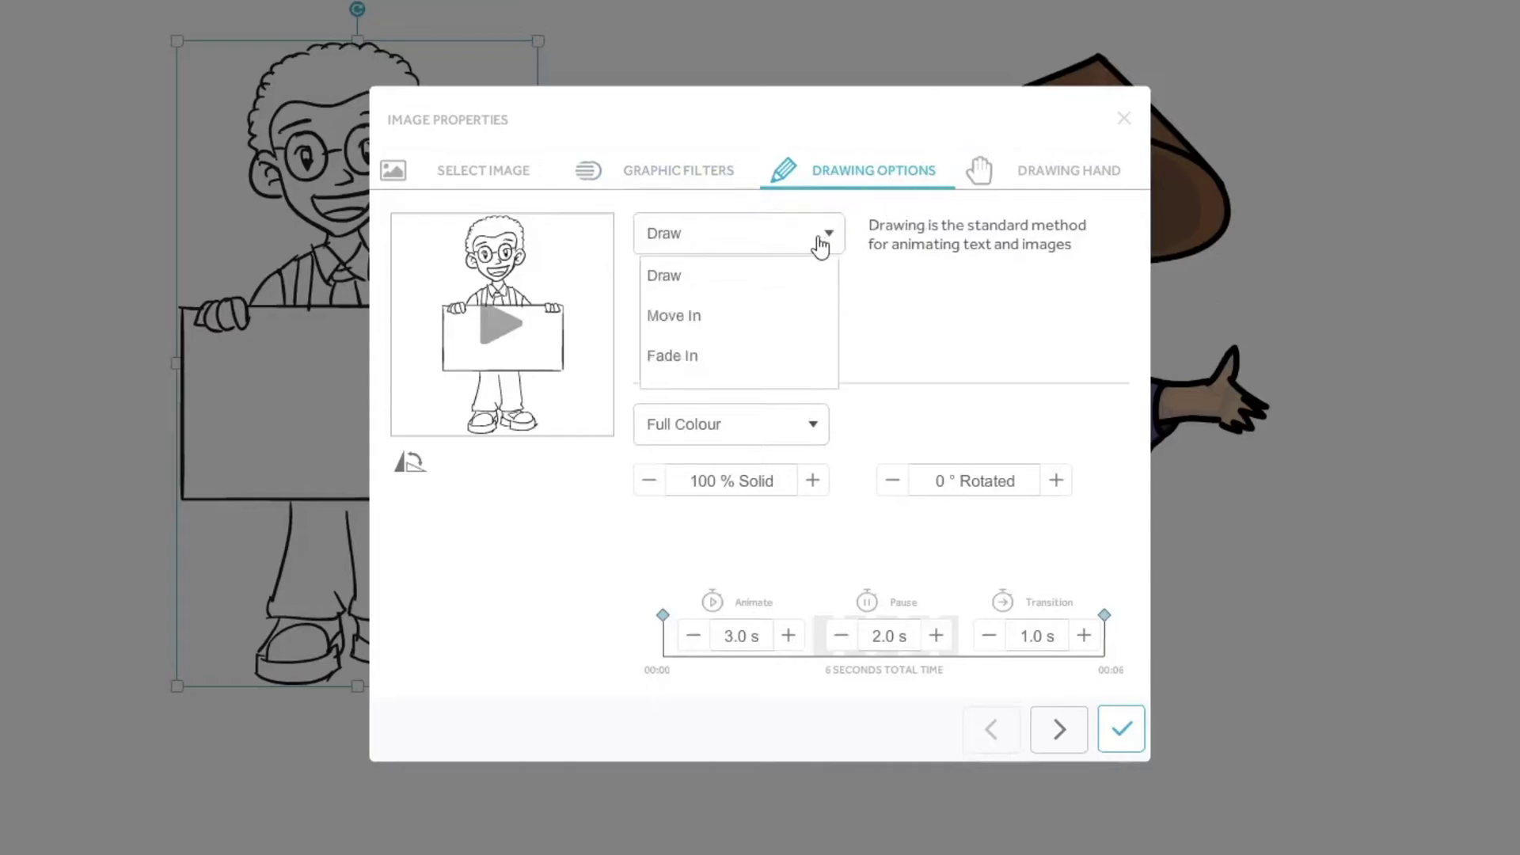
left_click(919, 302)
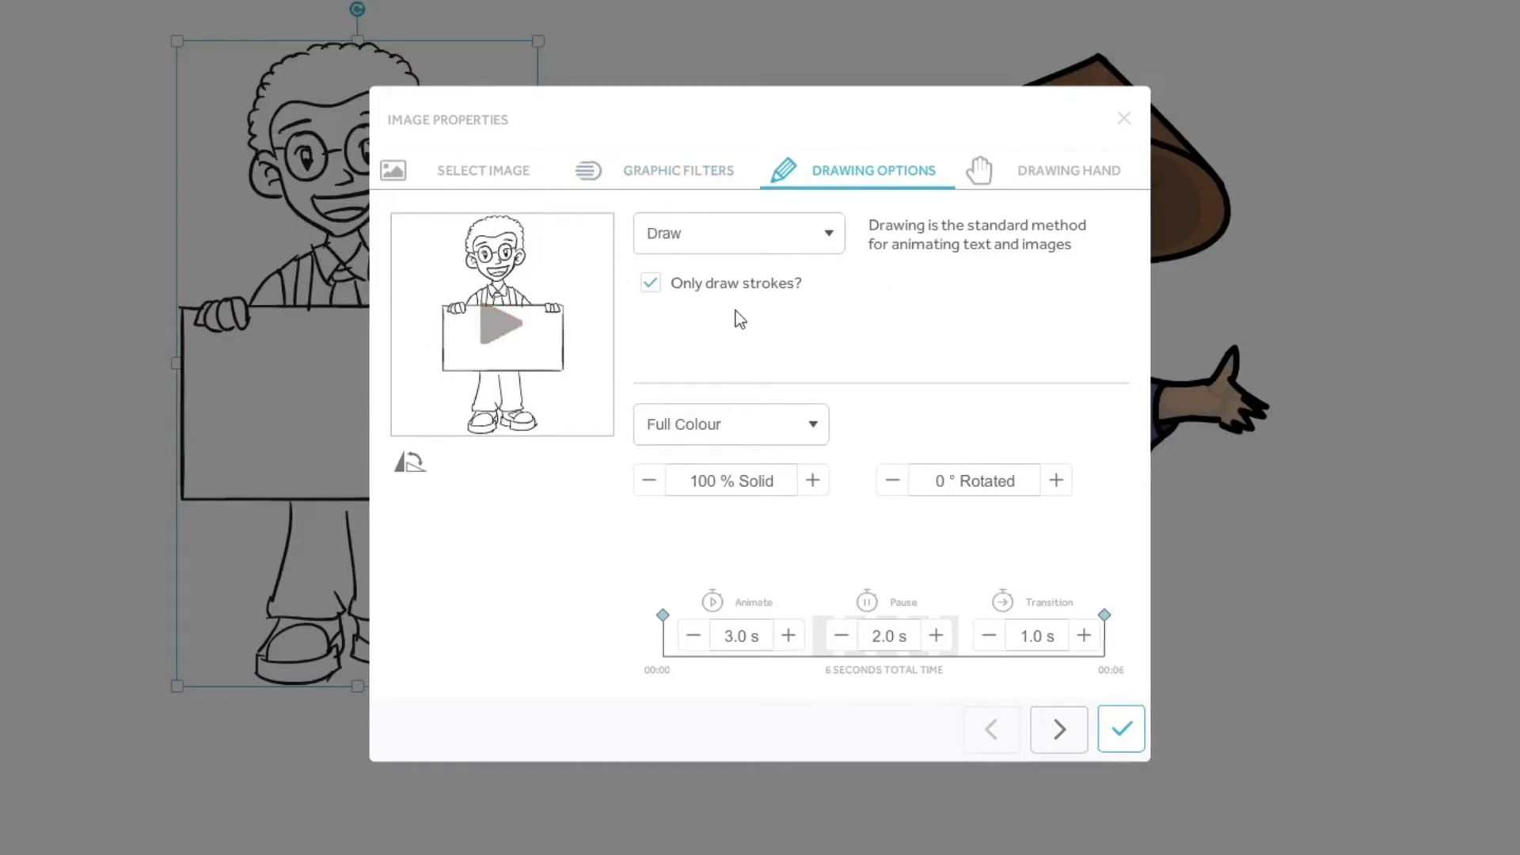
left_click(763, 234)
left_click(876, 298)
left_click(711, 237)
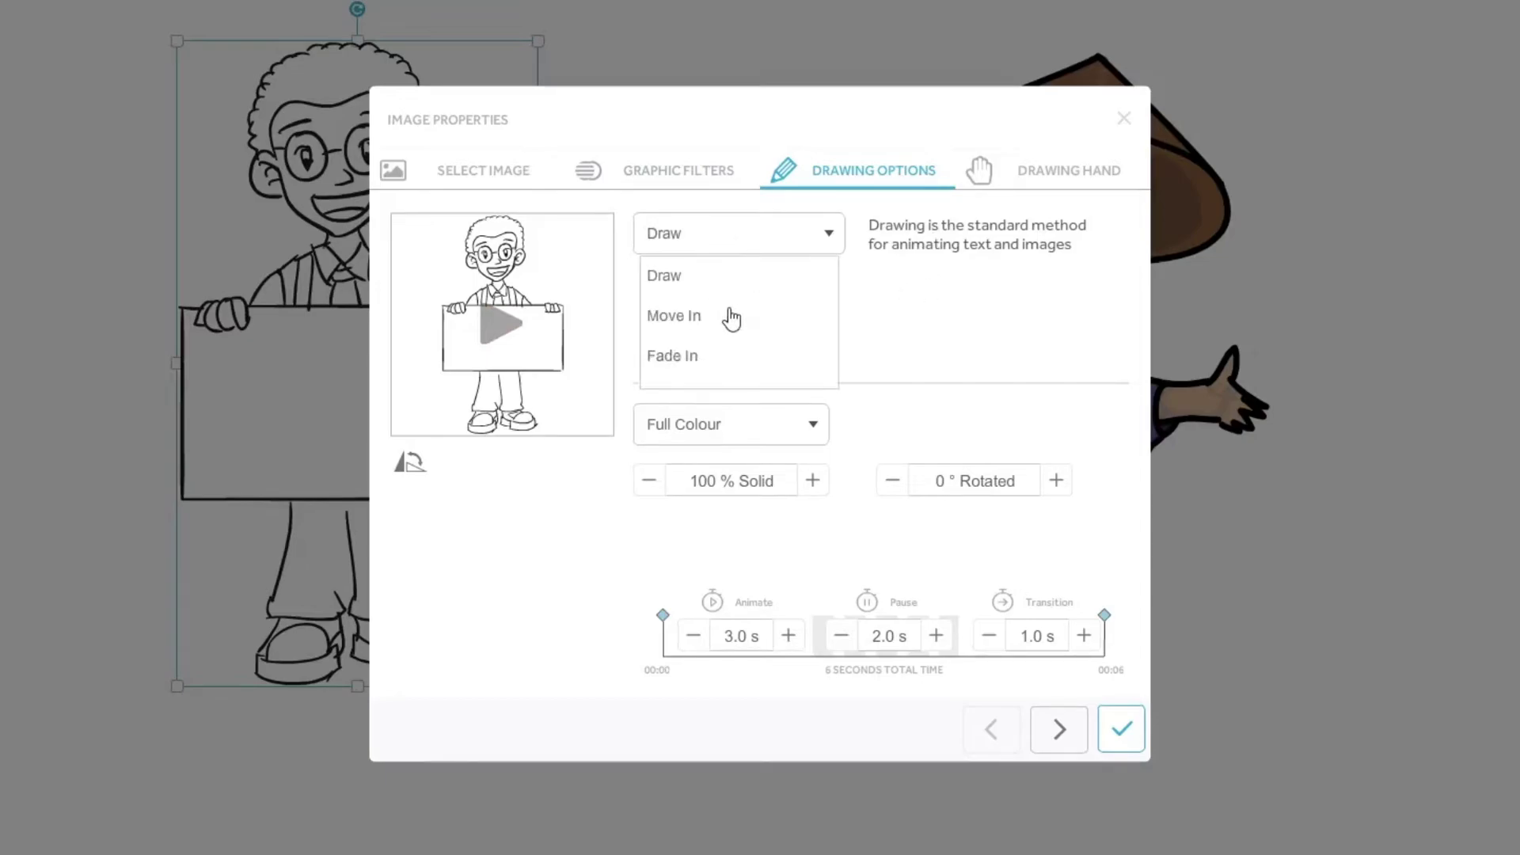
left_click(674, 315)
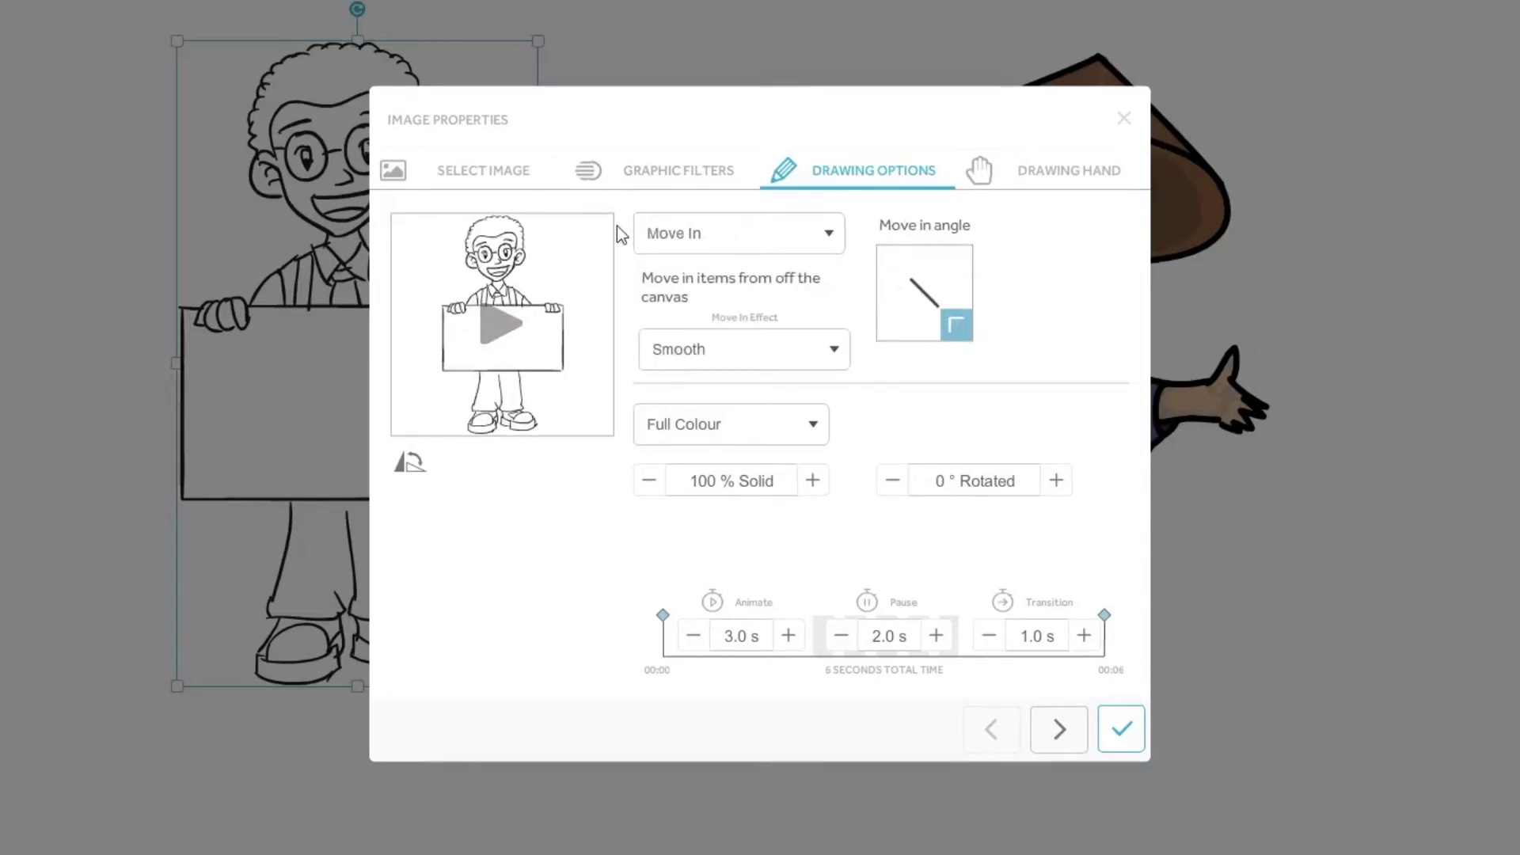
- Try a move-in angle from straight above for the boy and preview the Move In animation
left_click(748, 232)
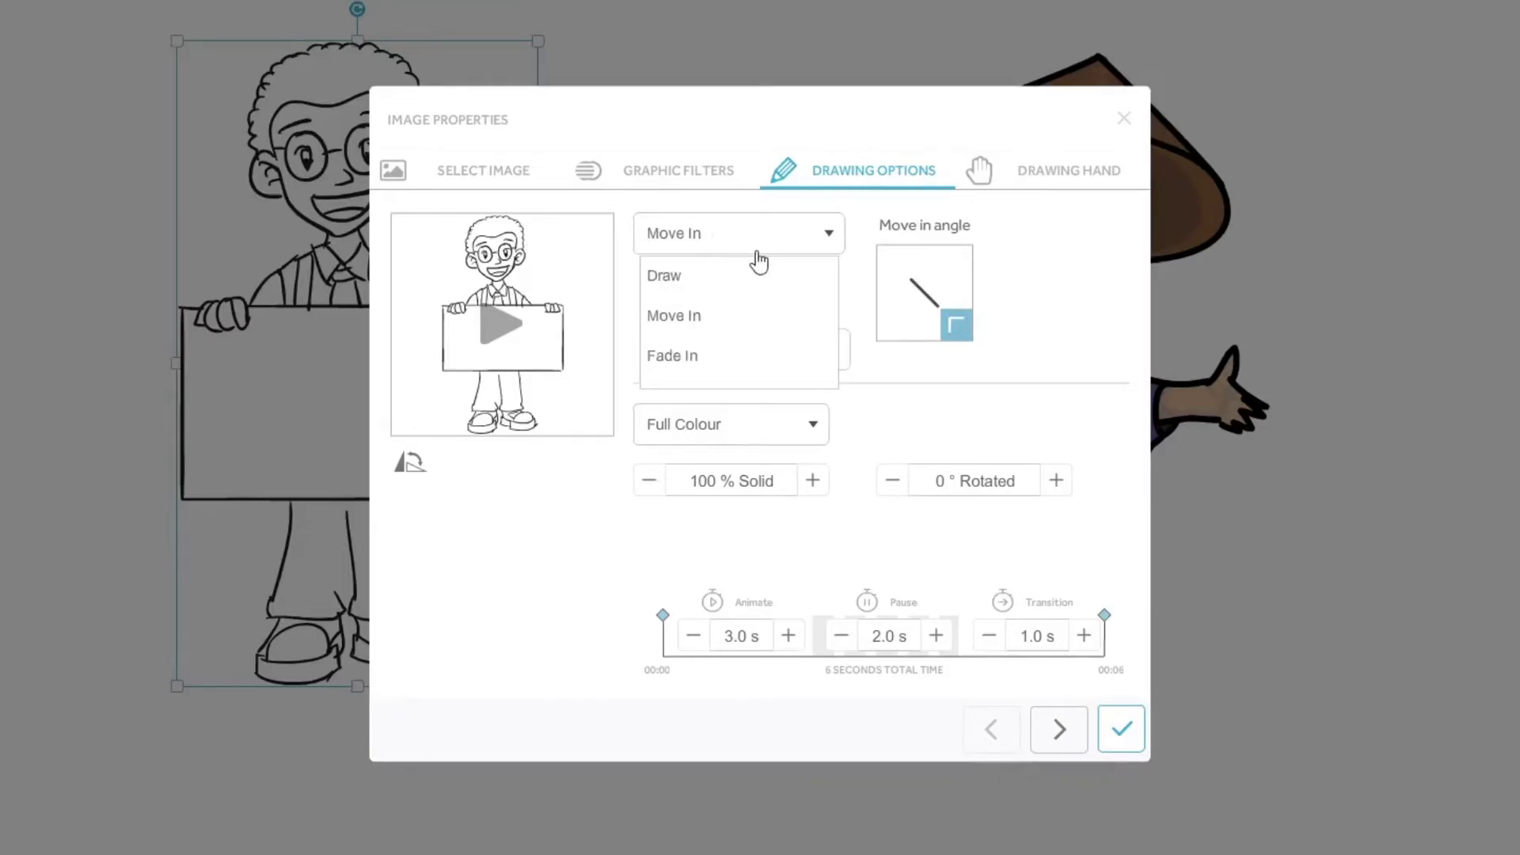
left_click(1056, 304)
left_click(954, 301)
left_click(520, 320)
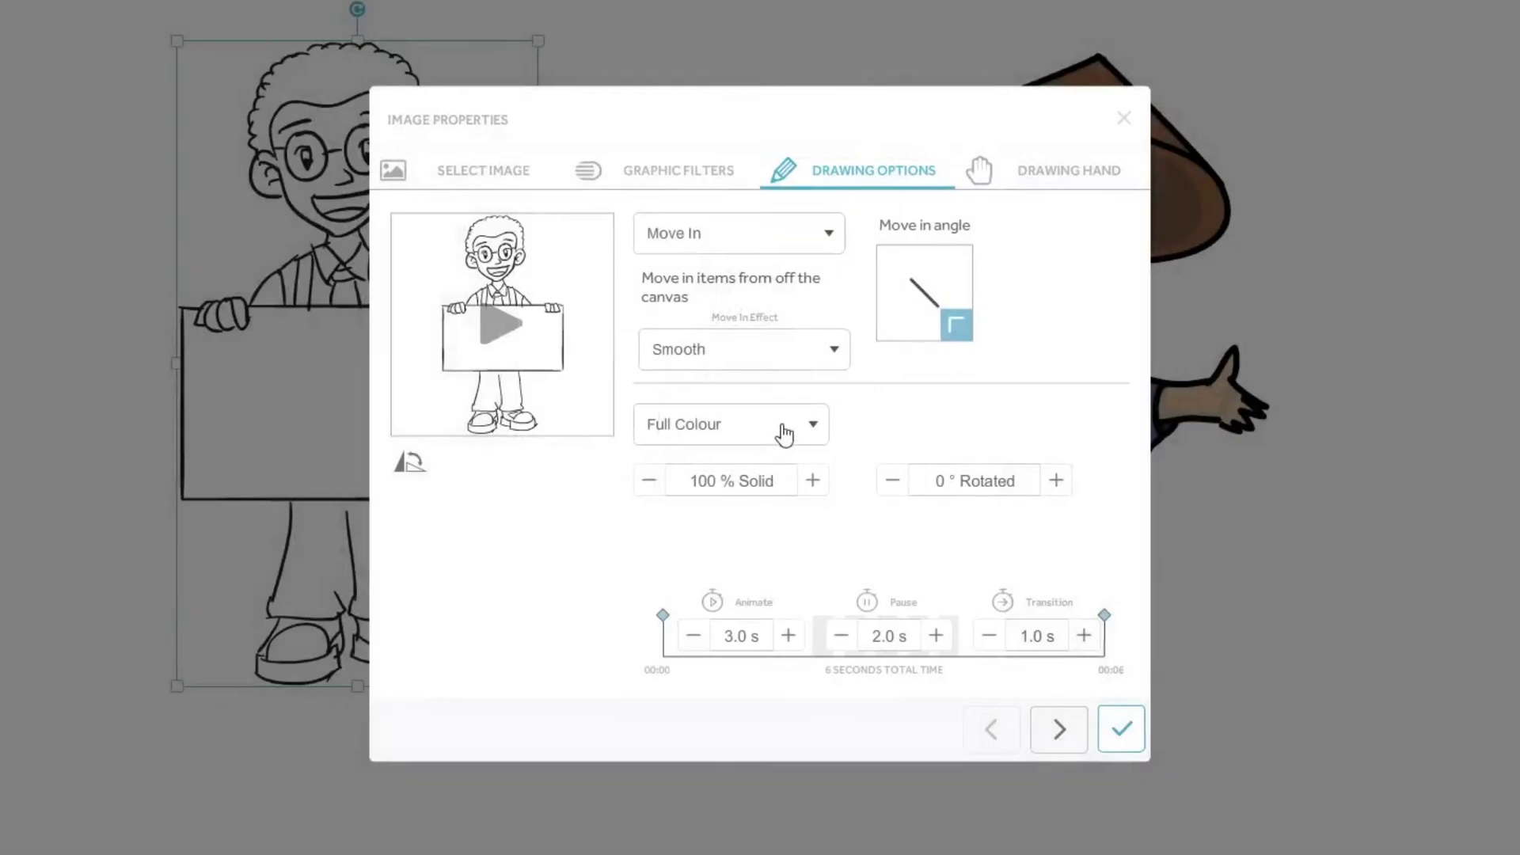
mouse_move(934, 325)
left_click(925, 261)
left_click(494, 332)
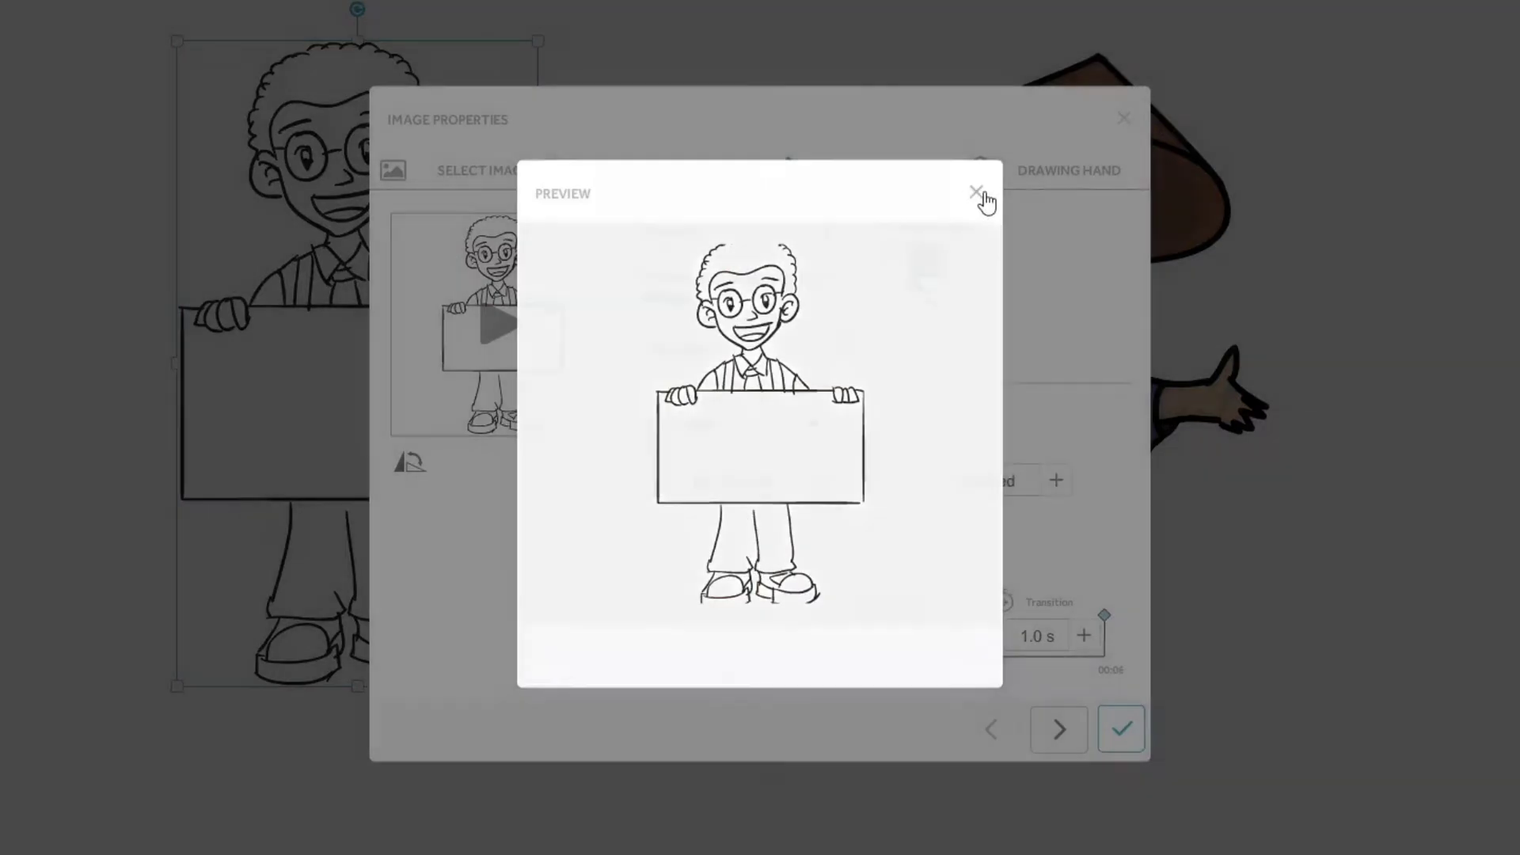
left_click(978, 193)
- Try the Fade In animation method on the boy and preview it
left_click(744, 231)
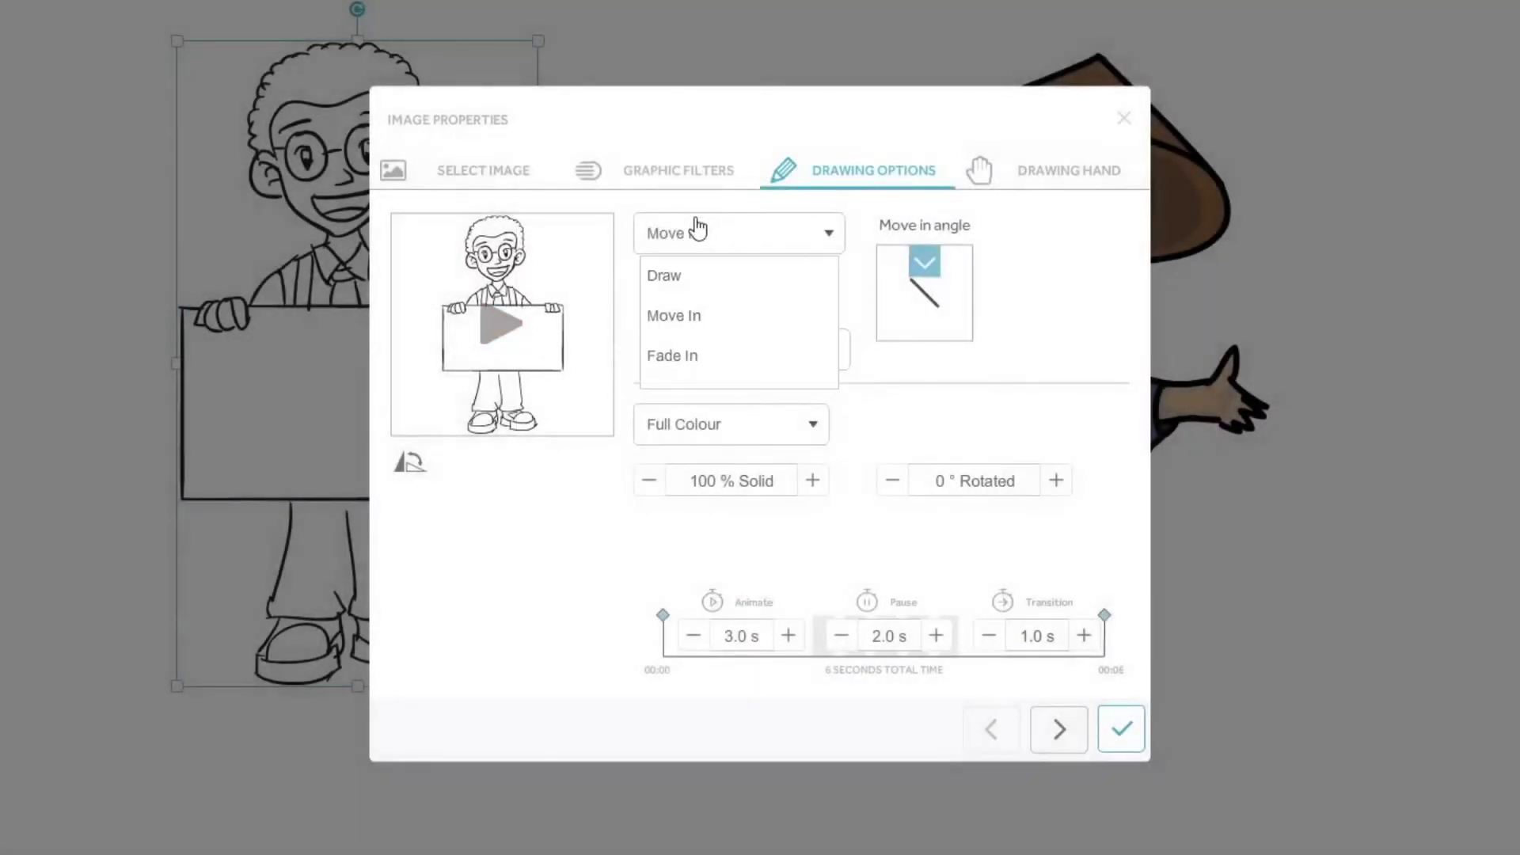
left_click(680, 361)
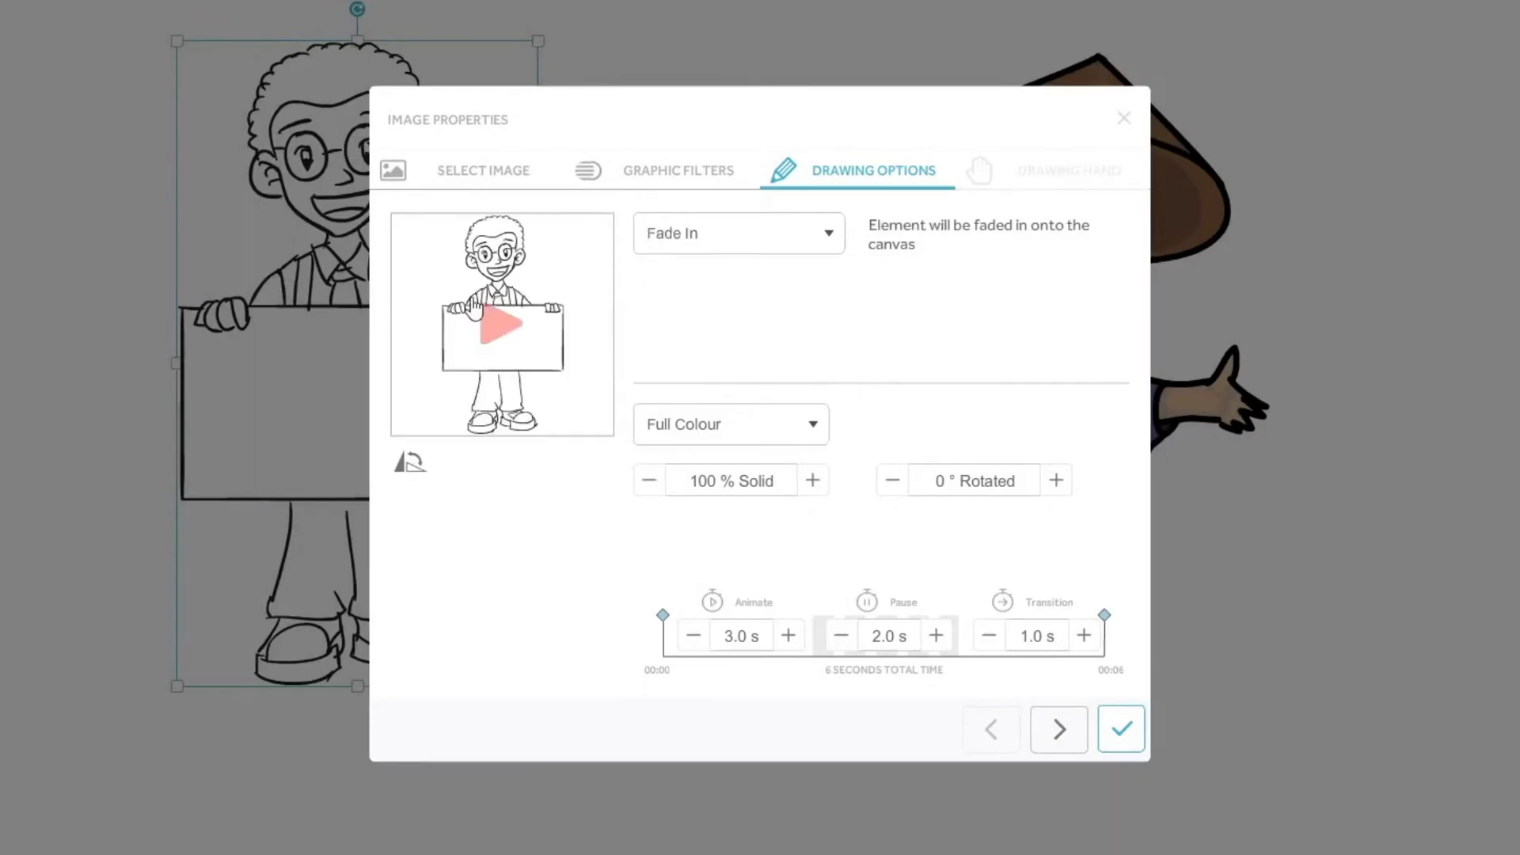
left_click(514, 298)
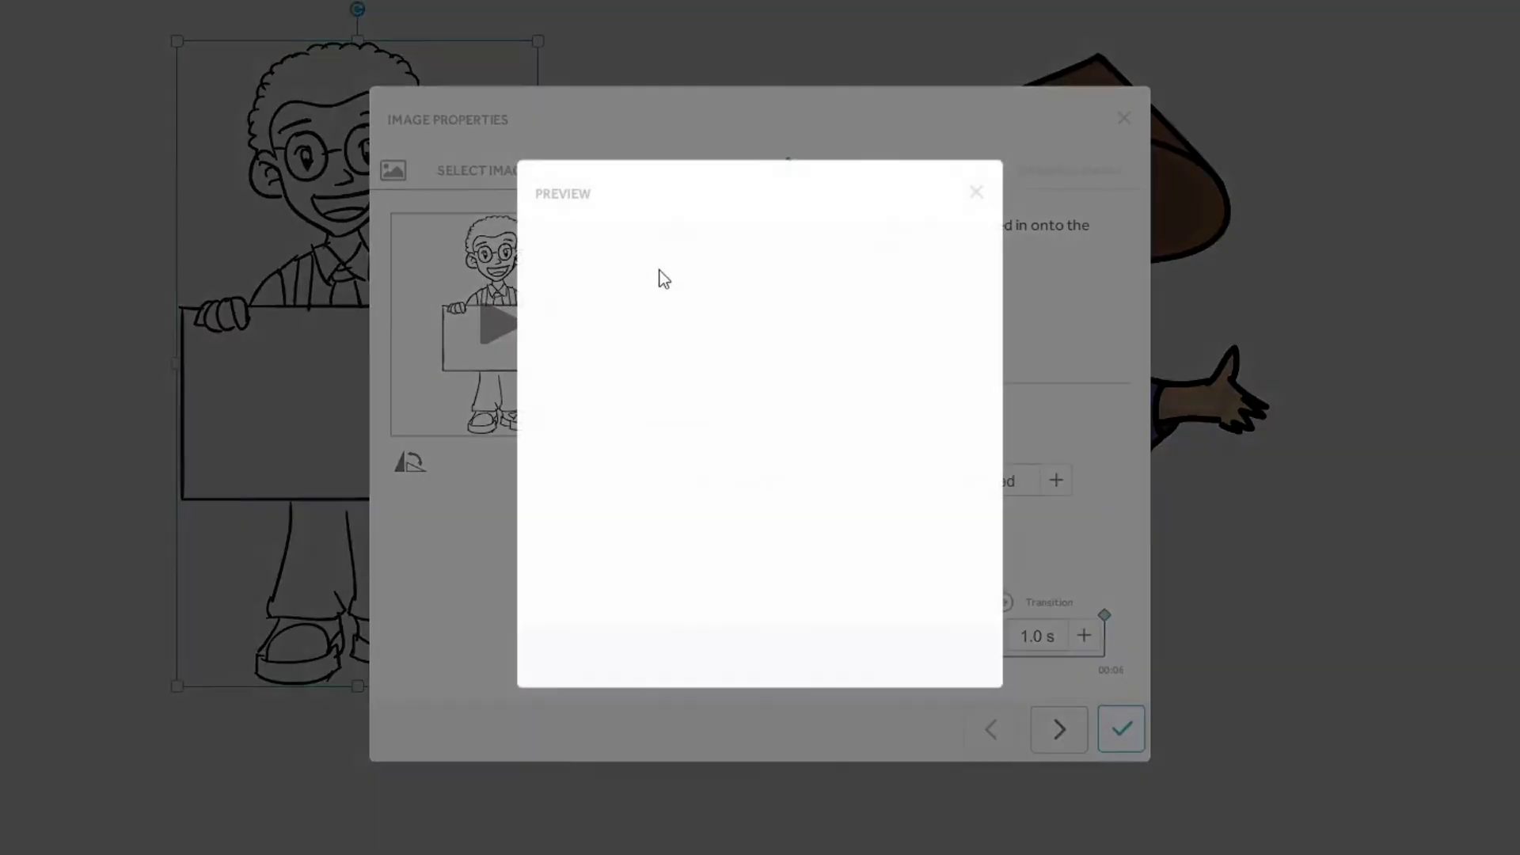
left_click(976, 192)
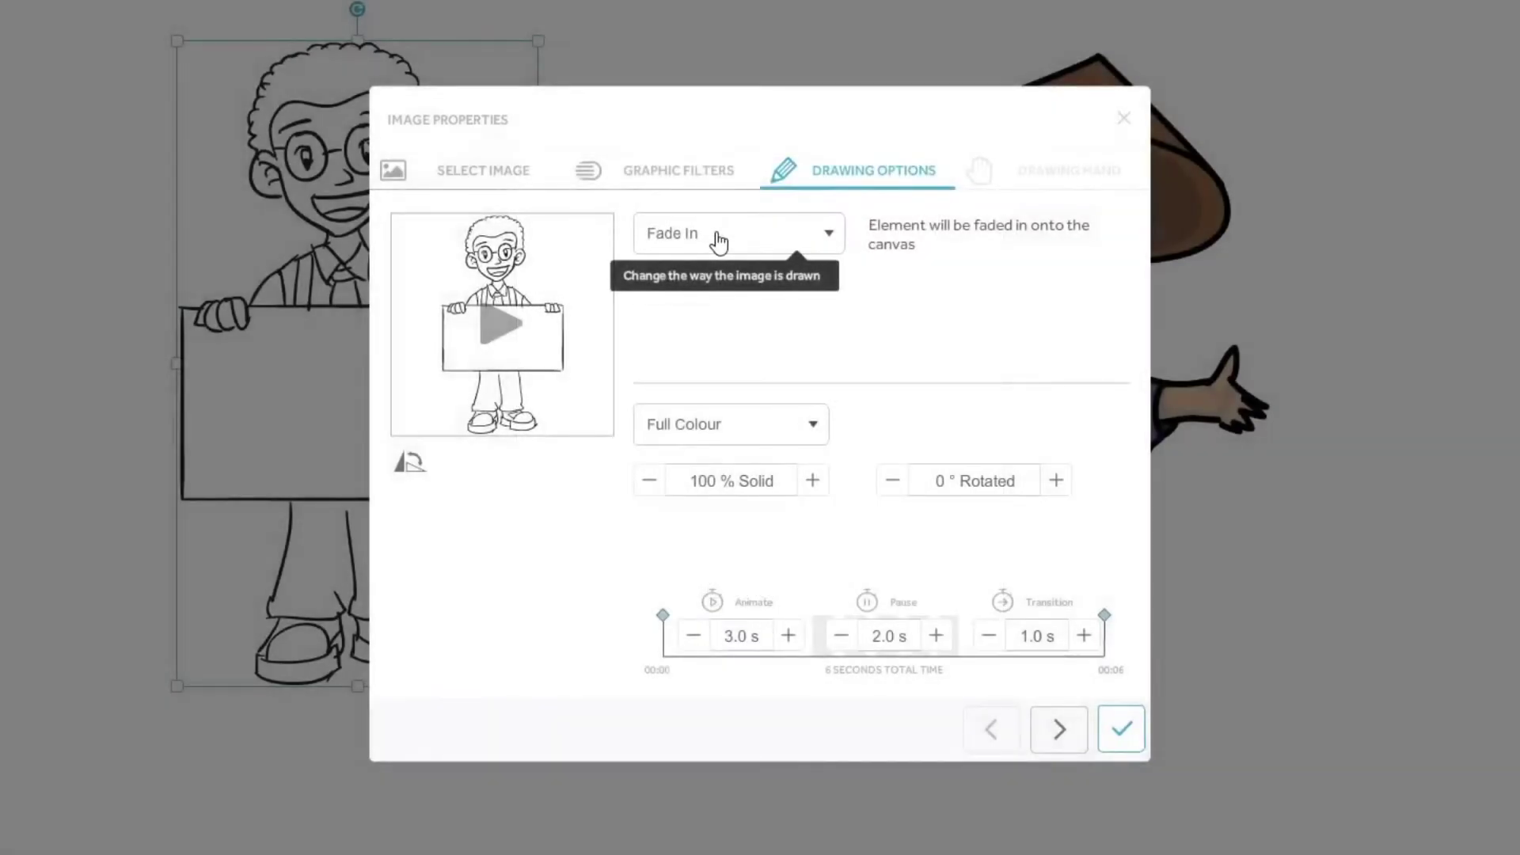
- Return the boy to the Draw method, try a shorter animate time with a preview, and close the image properties without applying
left_click(716, 238)
left_click(702, 281)
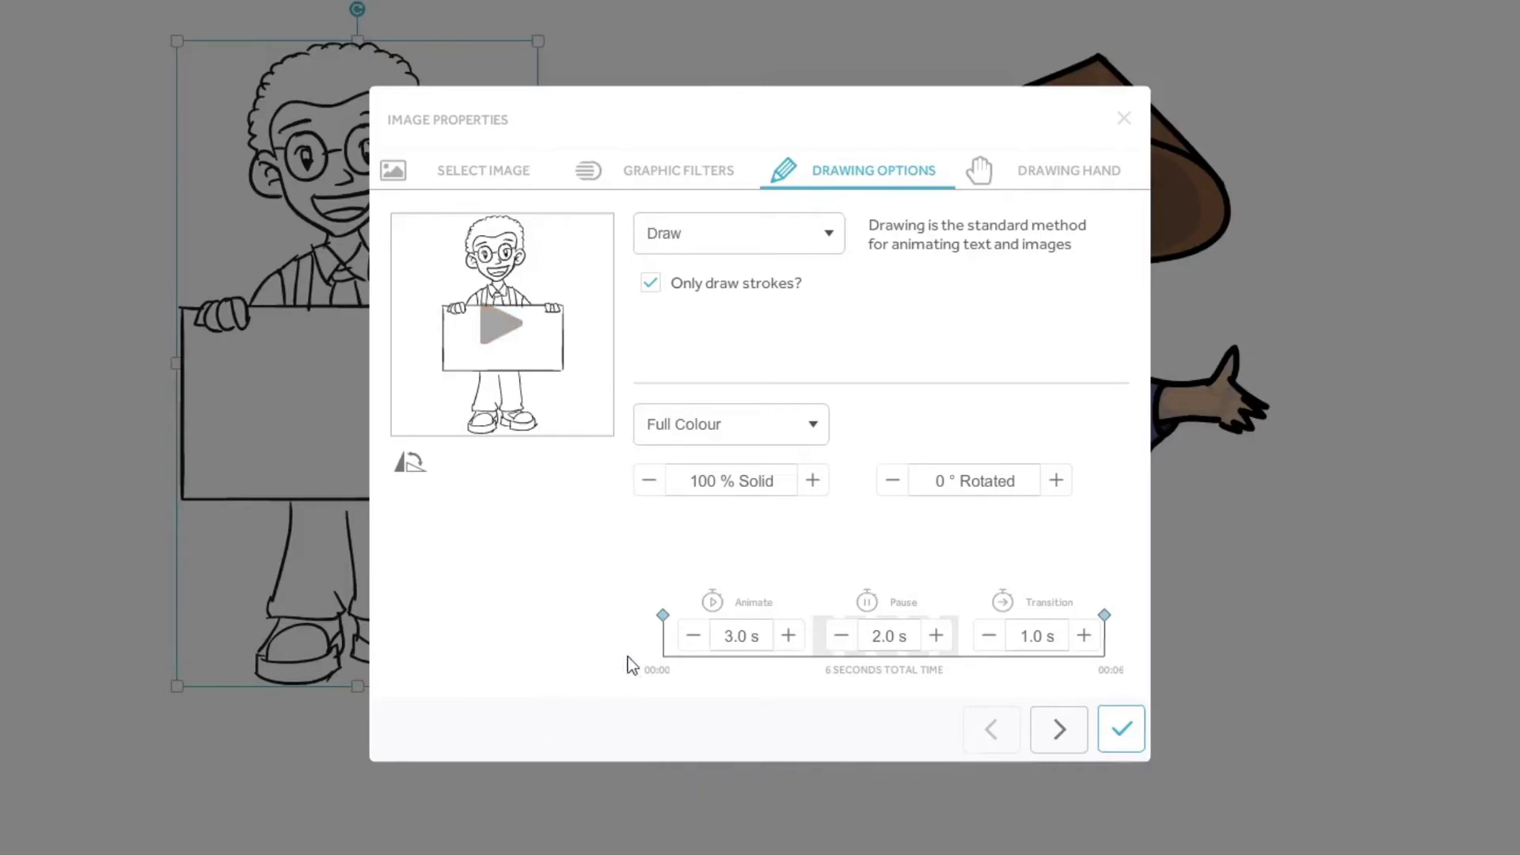
left_click(694, 636)
left_click(694, 636)
left_click(694, 636)
left_click(694, 637)
left_click(521, 330)
left_click(1122, 115)
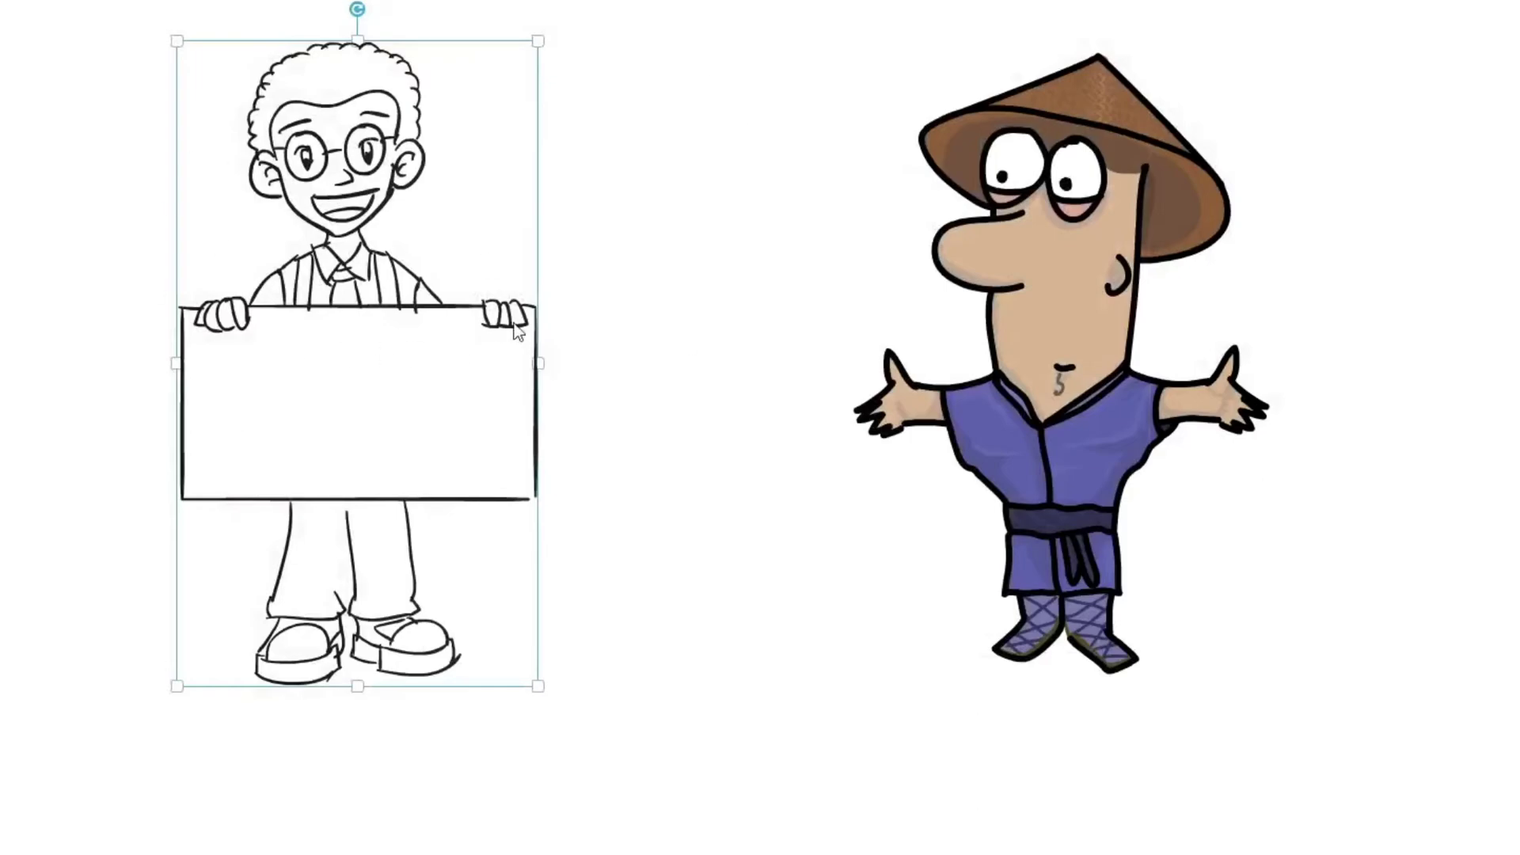
left_click(572, 335)
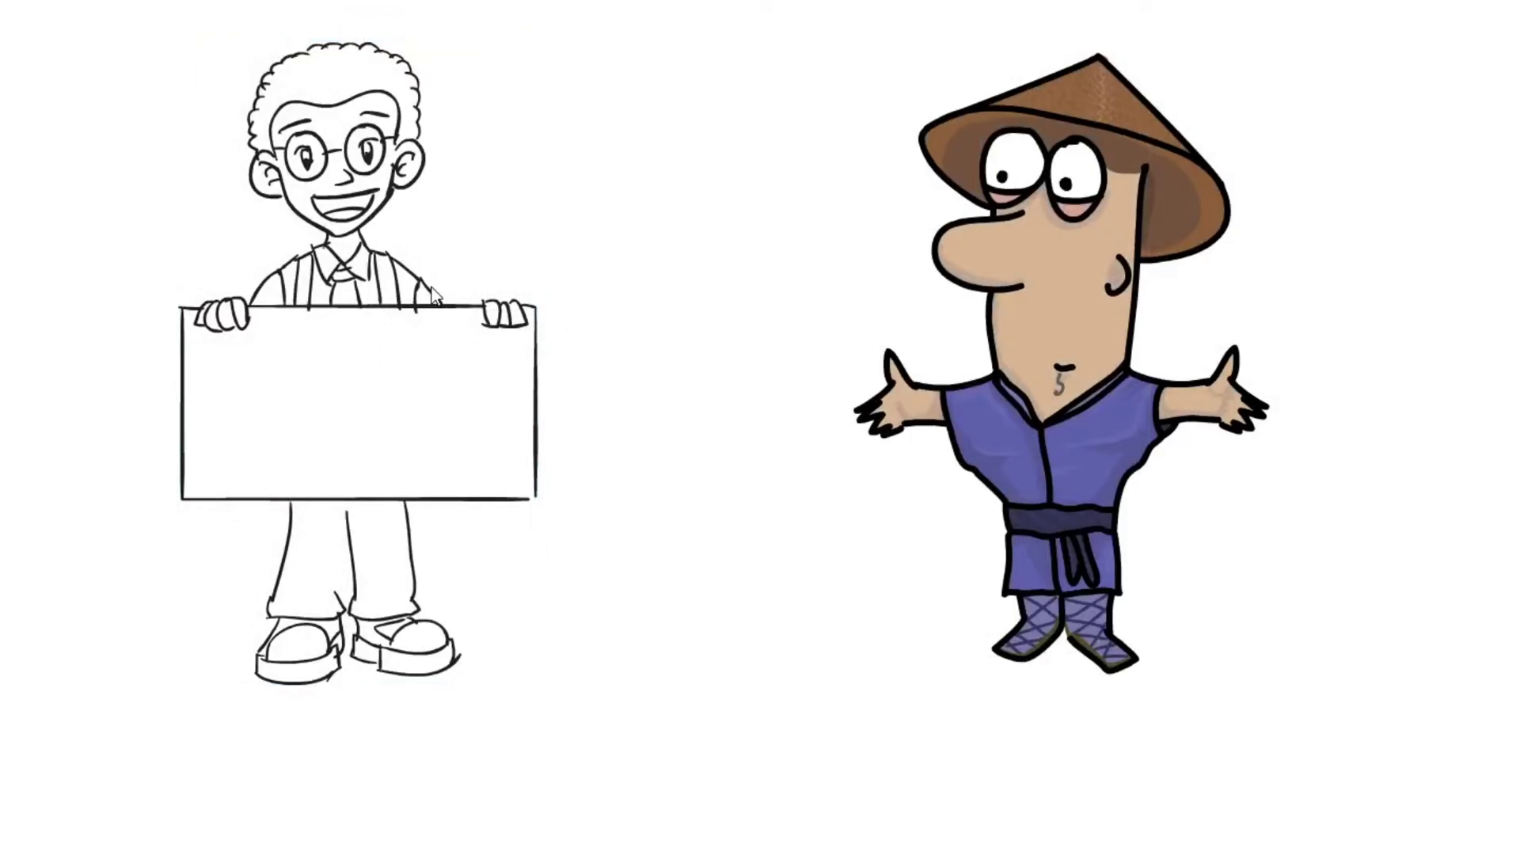
left_click(1192, 377)
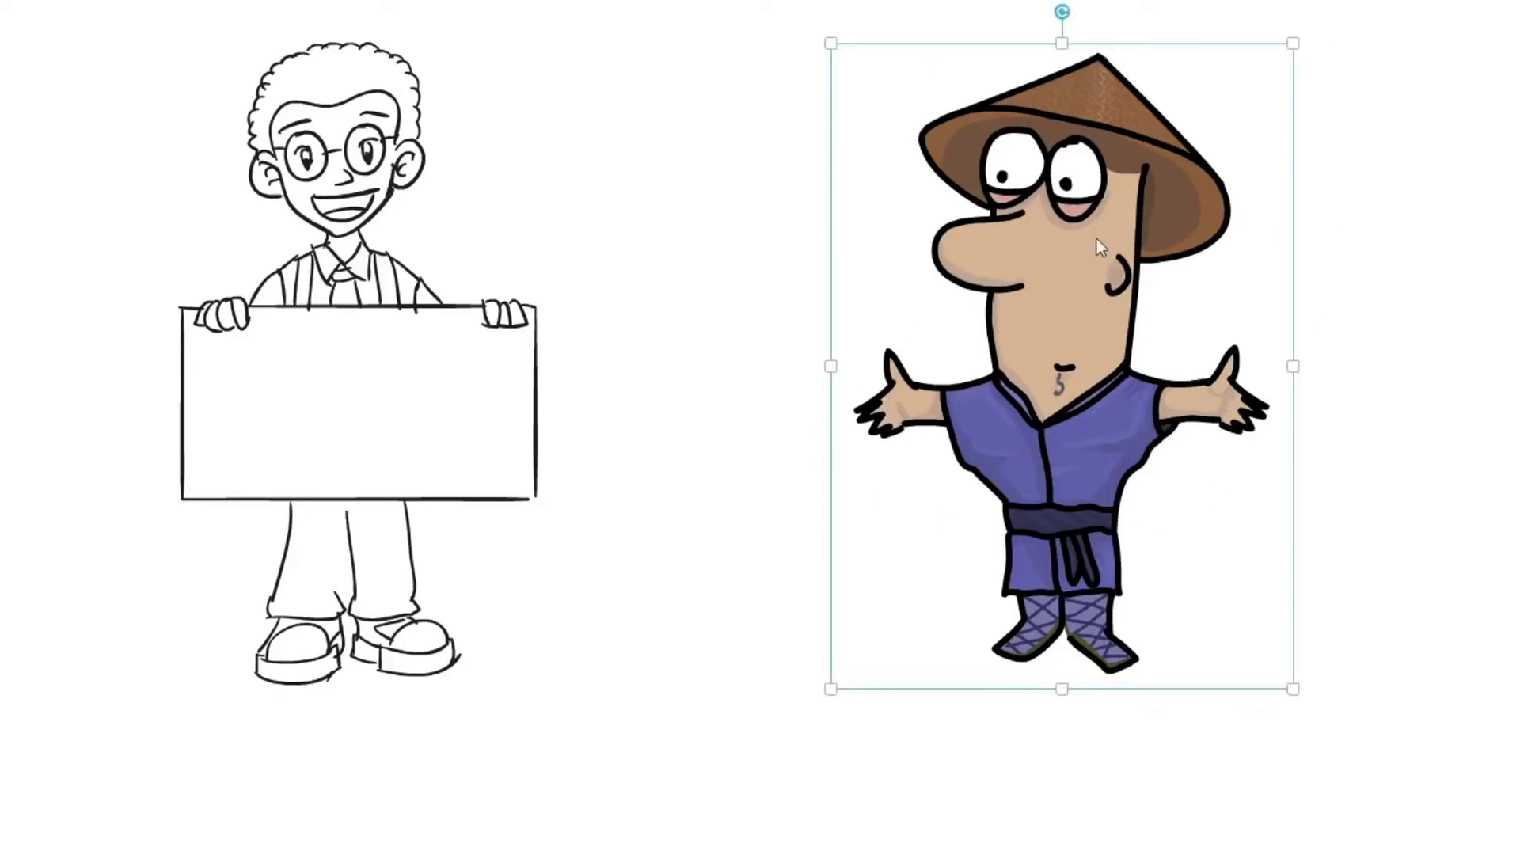
key("Tab")
key("Escape")
left_click(965, 232)
key("Tab")
key("Escape")
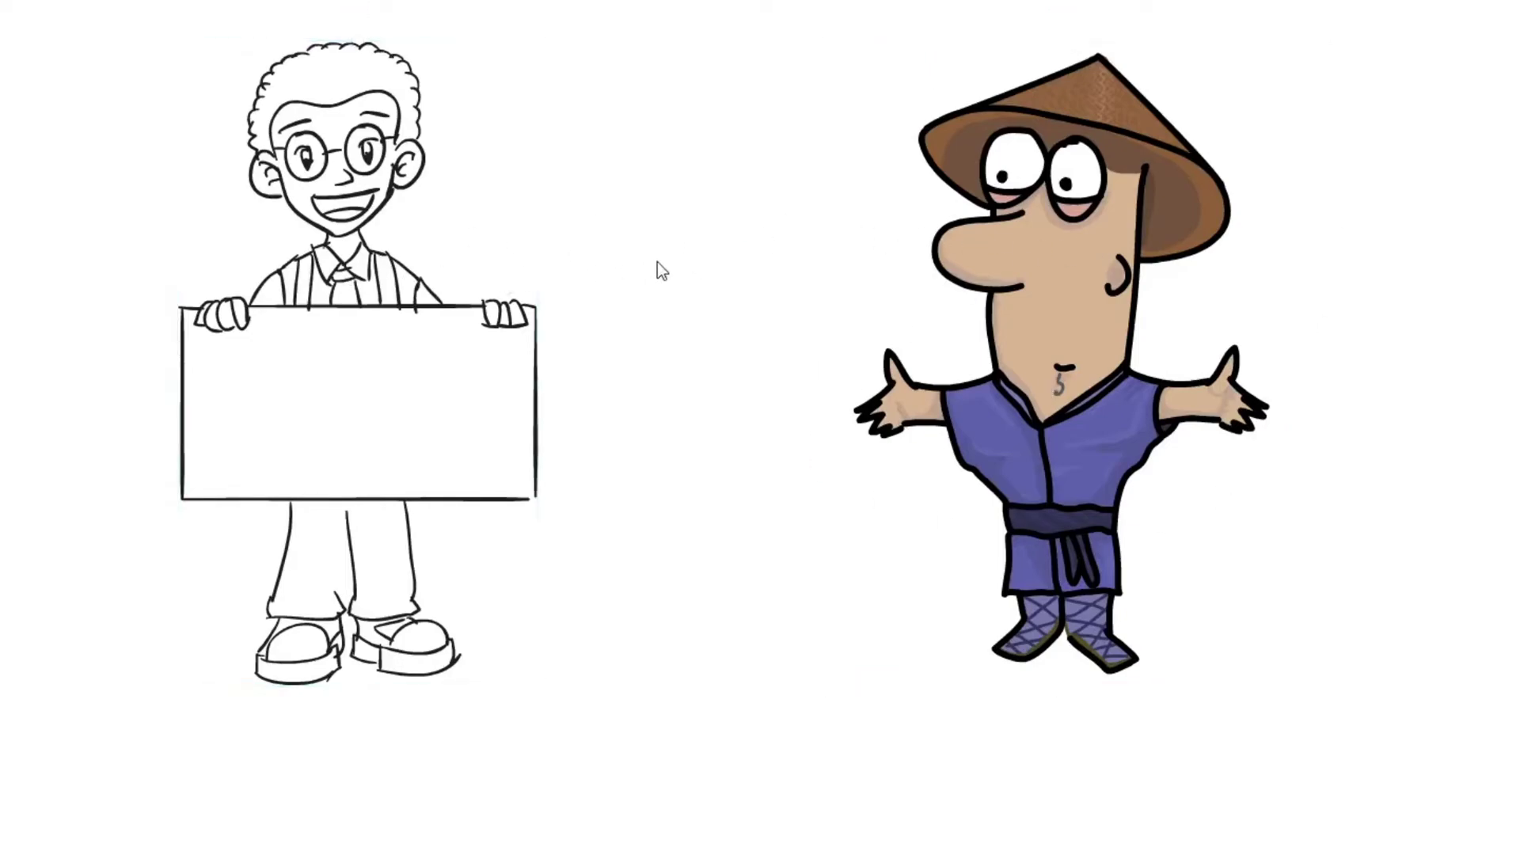
- Open the boy's image properties, try a longer pause length, and set the pause to 1.5 s
key("Tab")
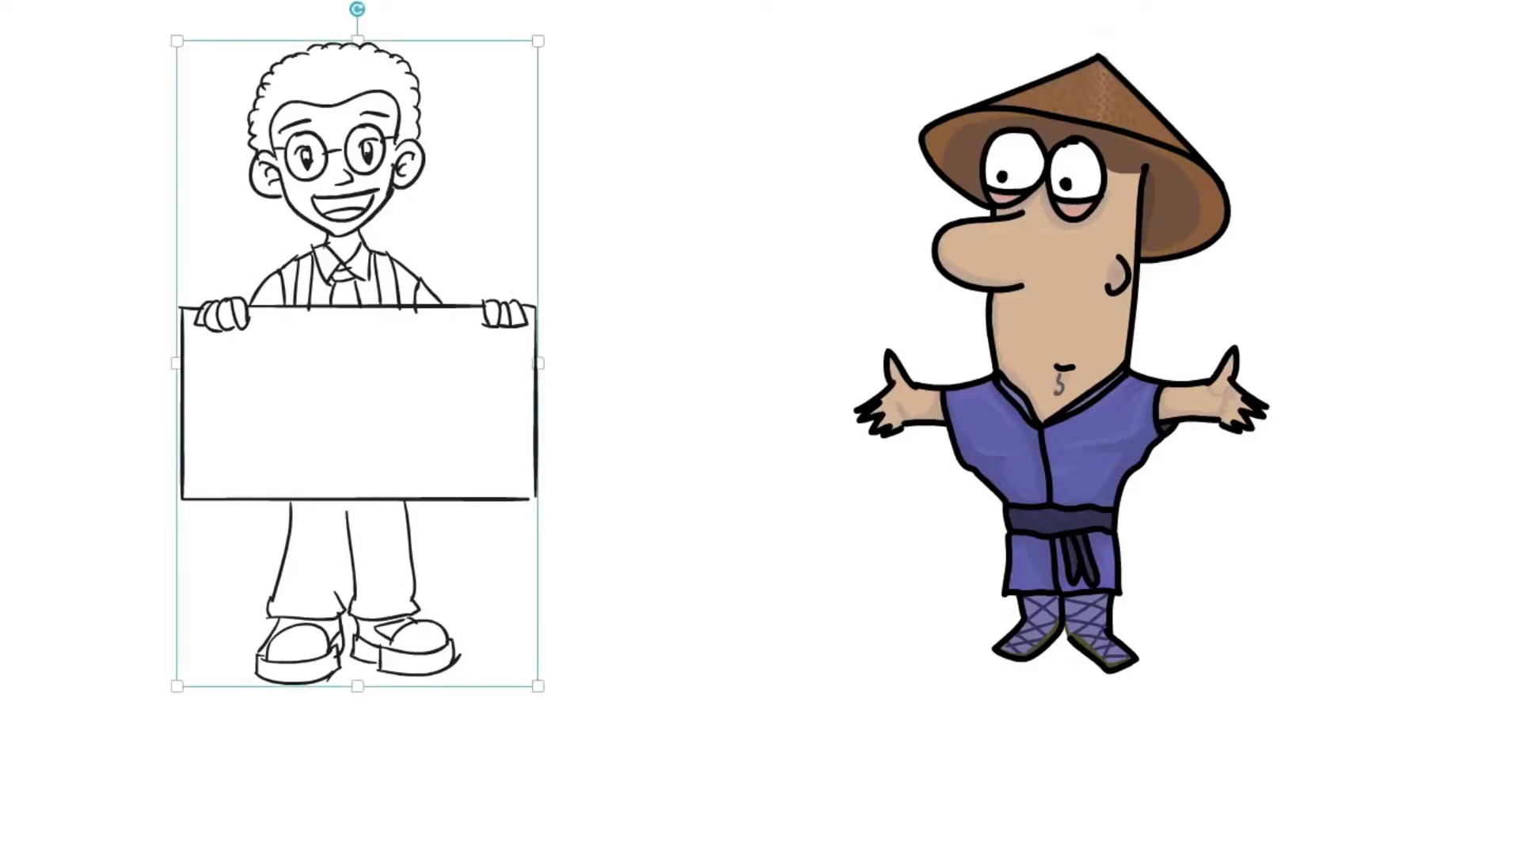
key("Return")
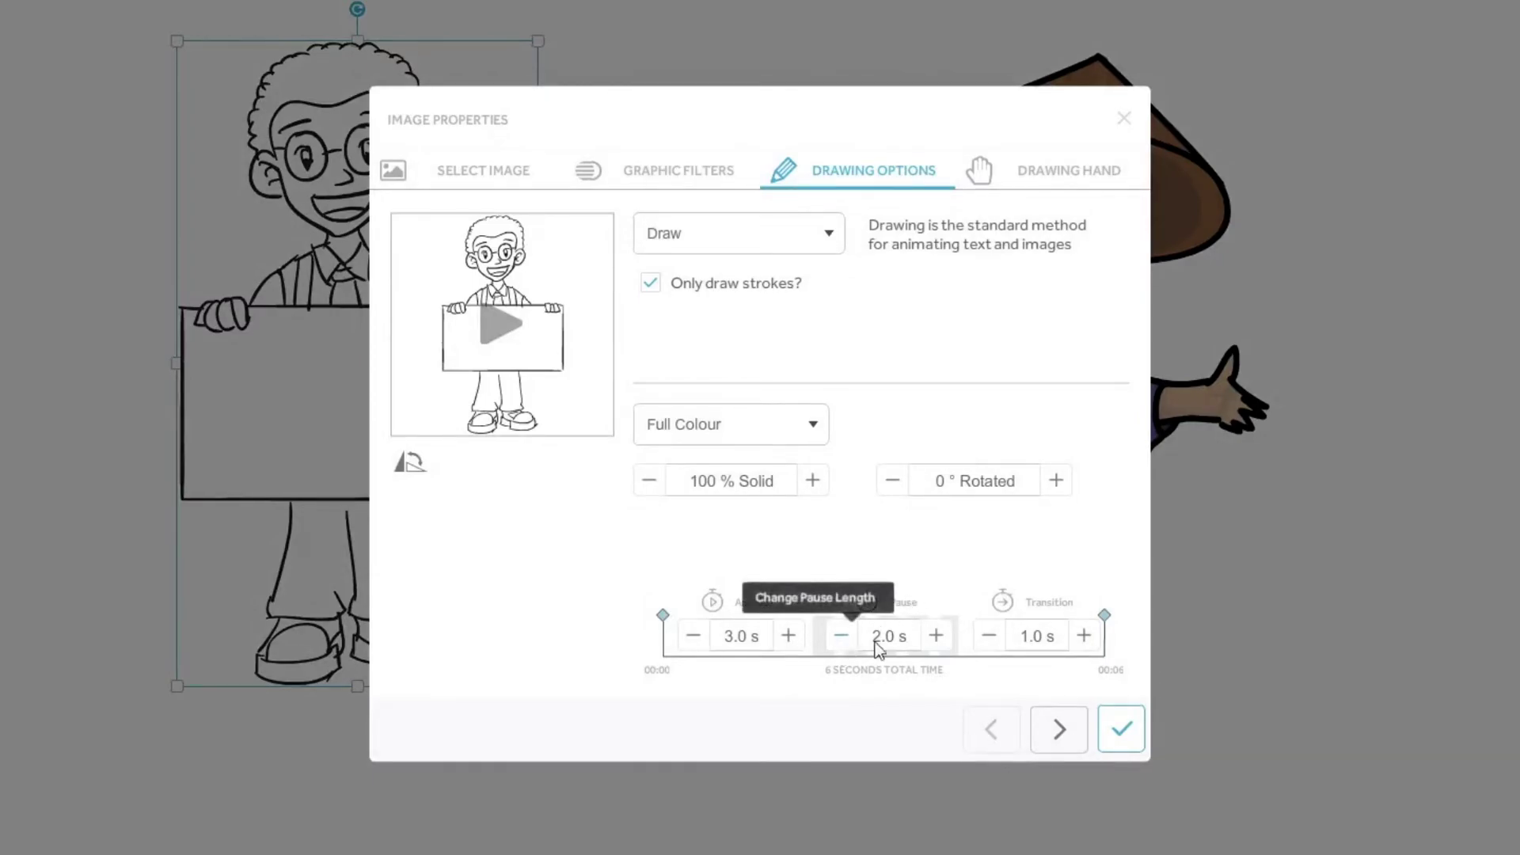
left_click(937, 636)
left_click(937, 636)
left_click(937, 637)
left_click(938, 636)
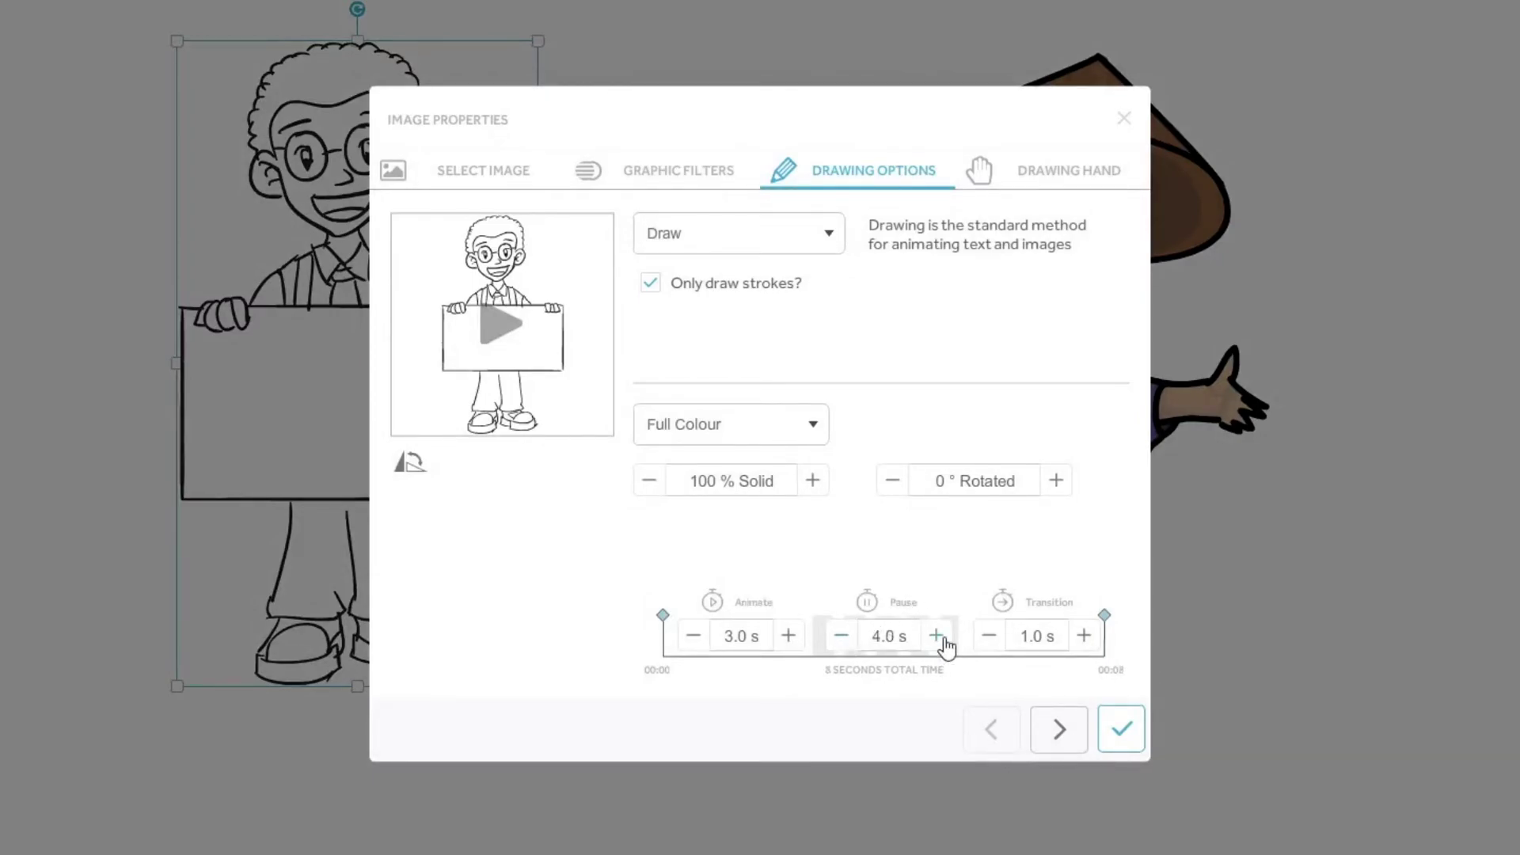
left_click(937, 637)
left_click(937, 636)
left_click(842, 635)
left_click(842, 635)
left_click(842, 636)
left_click(842, 635)
left_click(842, 636)
left_click(842, 636)
left_click(842, 635)
- Try a longer transition time for the boy, return it to 1.0 s, and apply the image properties
left_click(1084, 636)
left_click(1084, 635)
left_click(1083, 636)
left_click(988, 635)
left_click(989, 635)
left_click(989, 636)
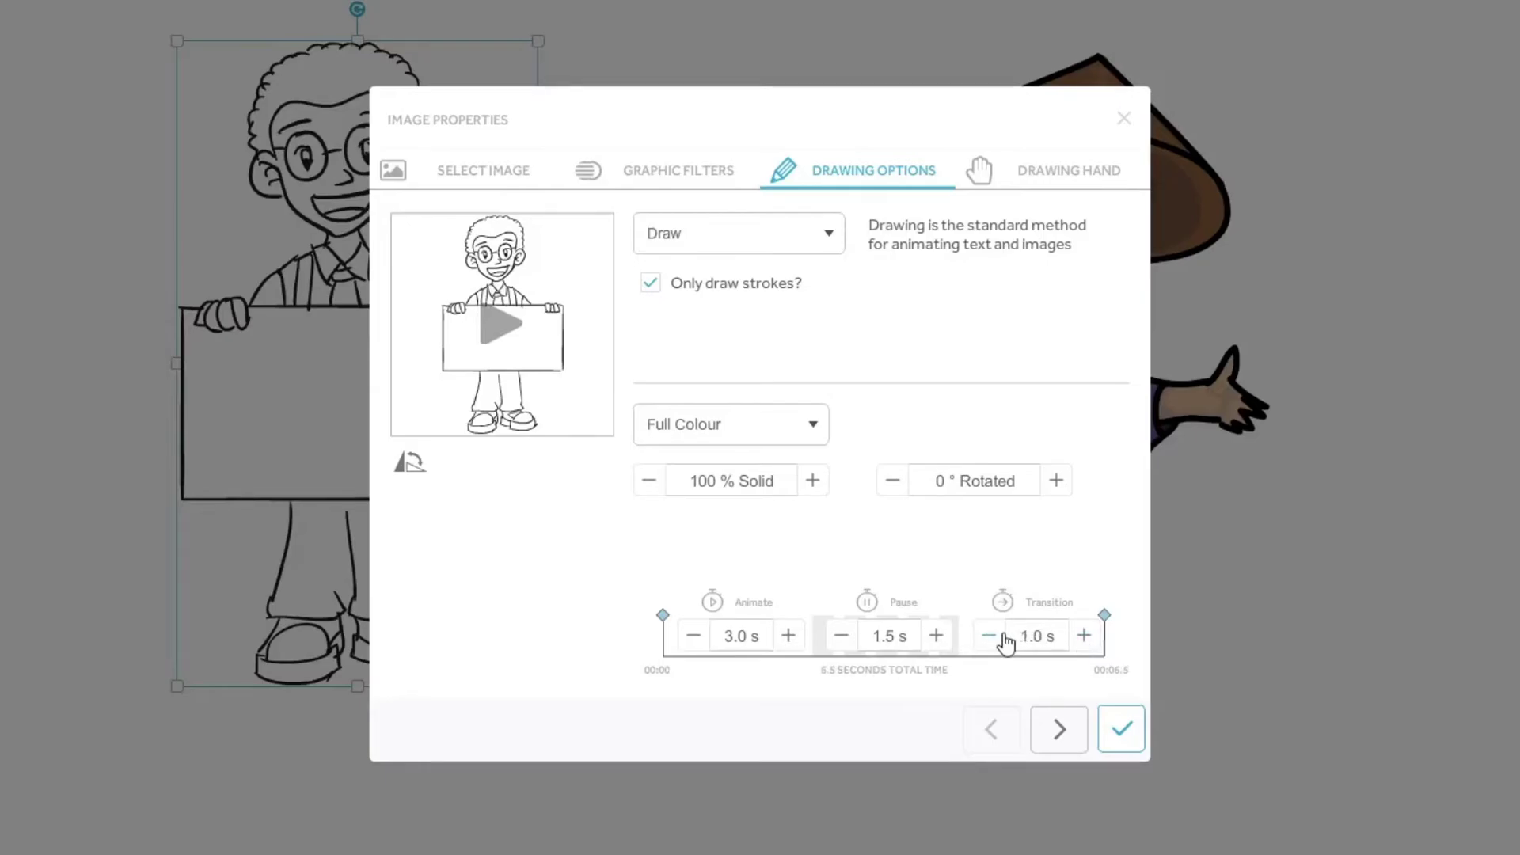
left_click(1117, 723)
- Try a 4.5 s animate time on the man in the straw hat, preview it, and close his properties without applying
left_click(1049, 367)
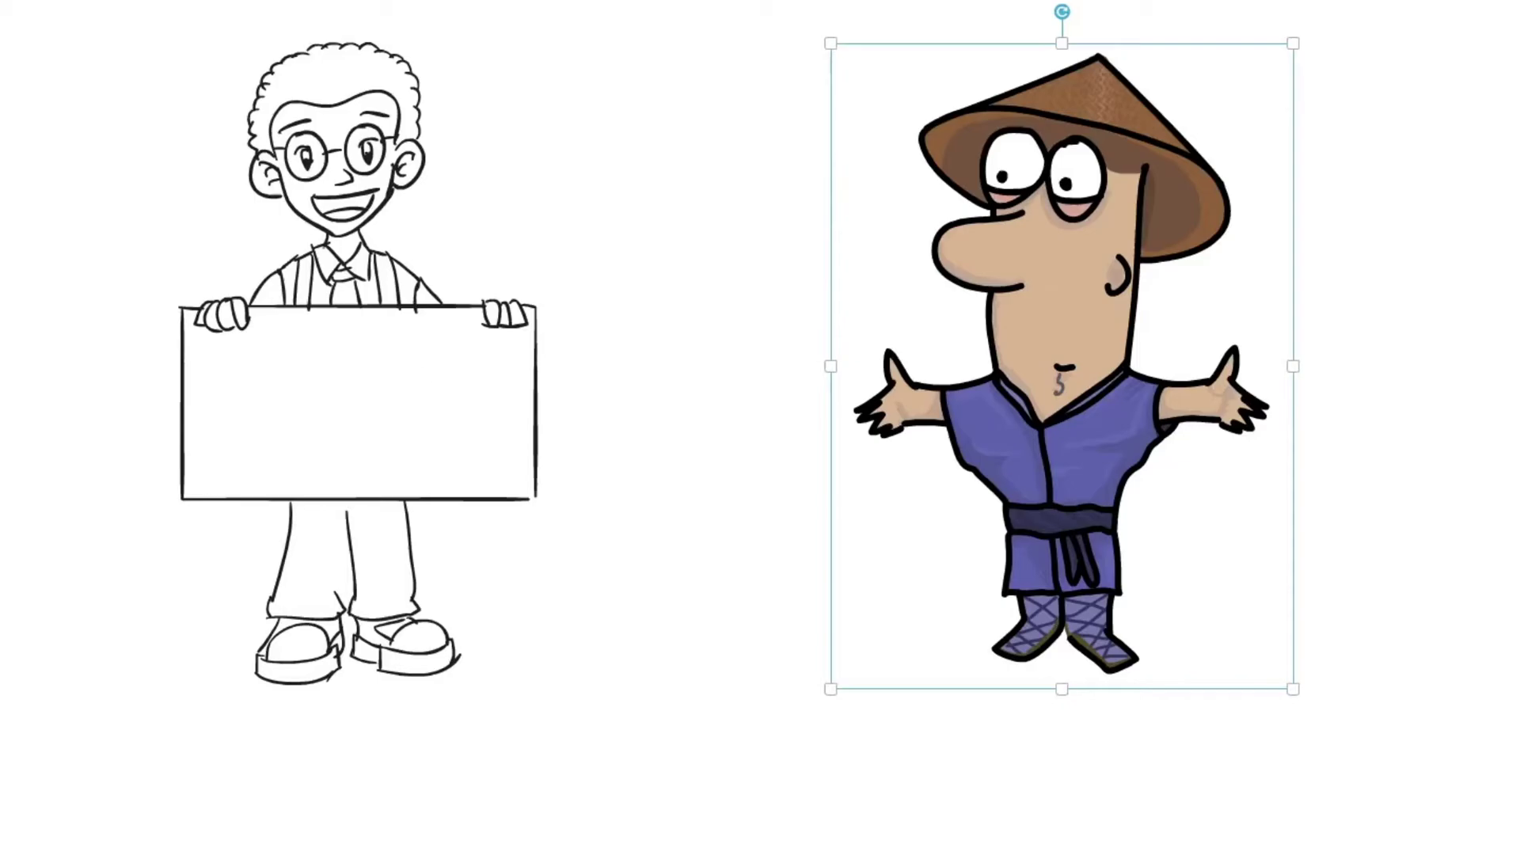
double_click(841, 454)
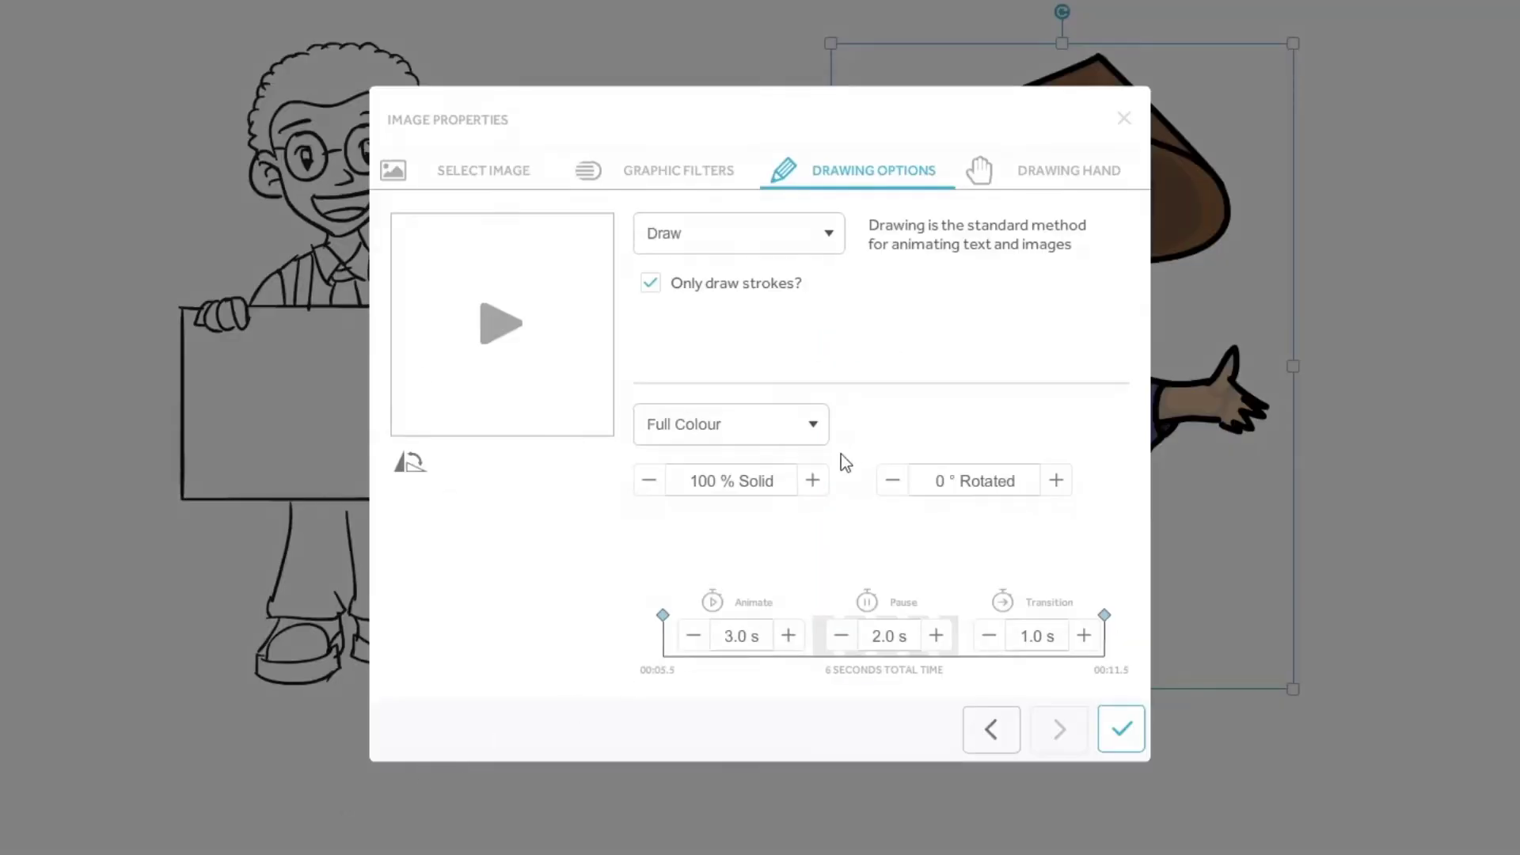
left_click(788, 635)
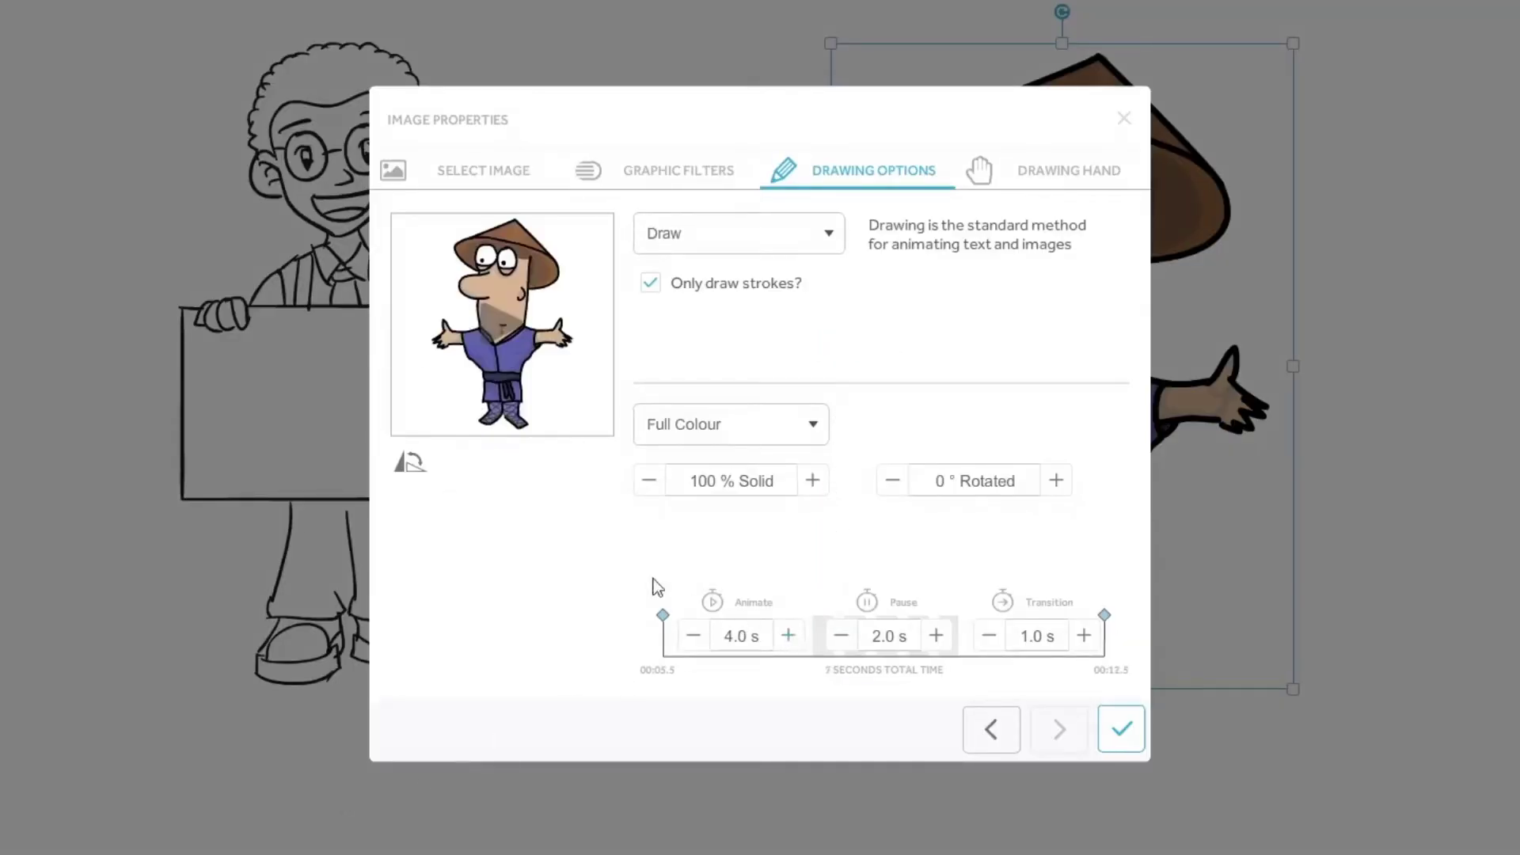
left_click(788, 635)
left_click(535, 318)
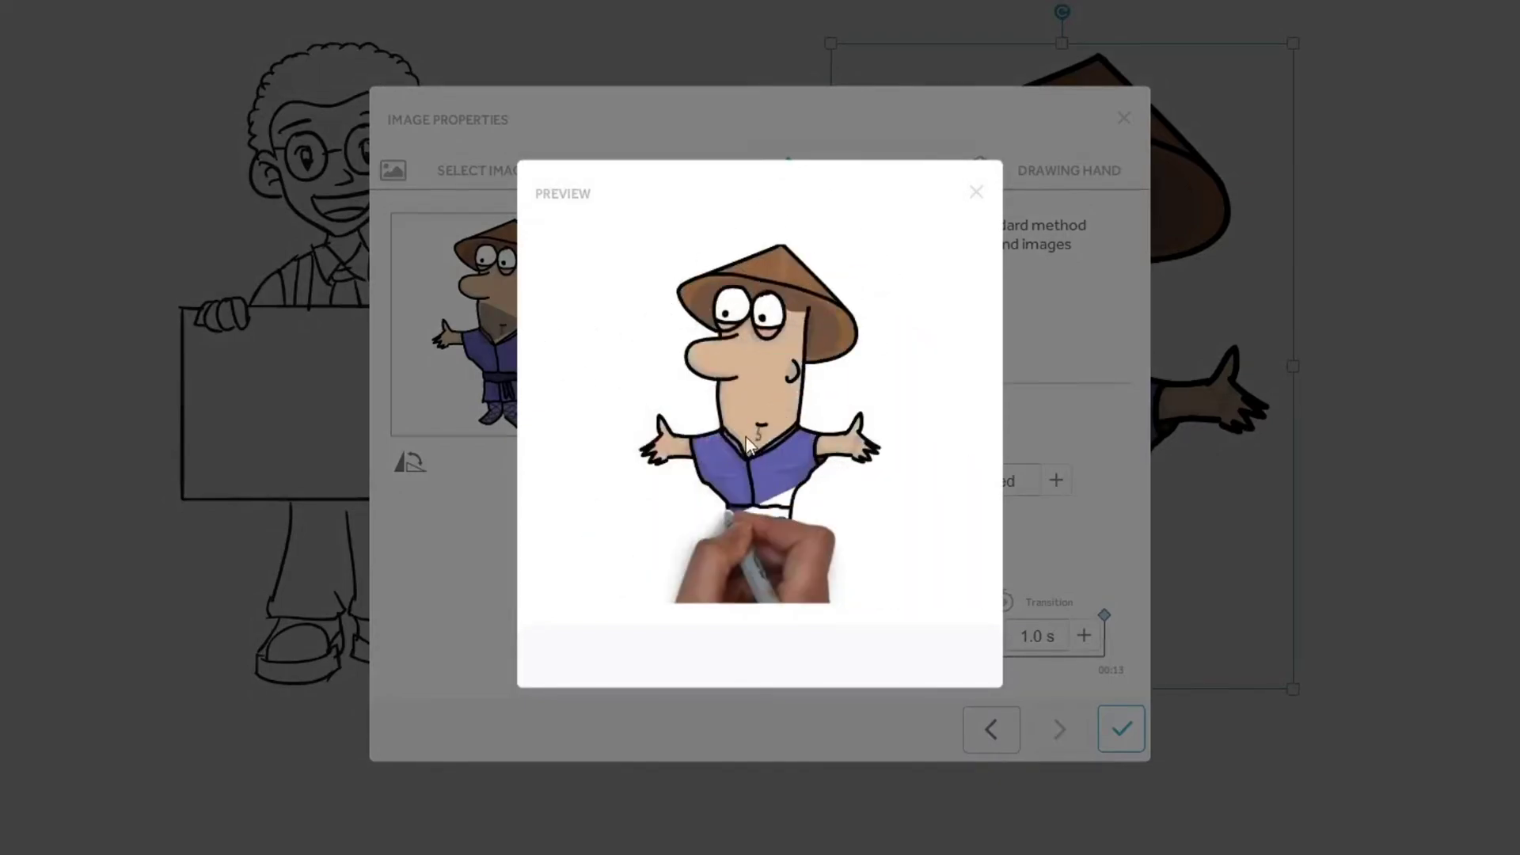
left_click(976, 192)
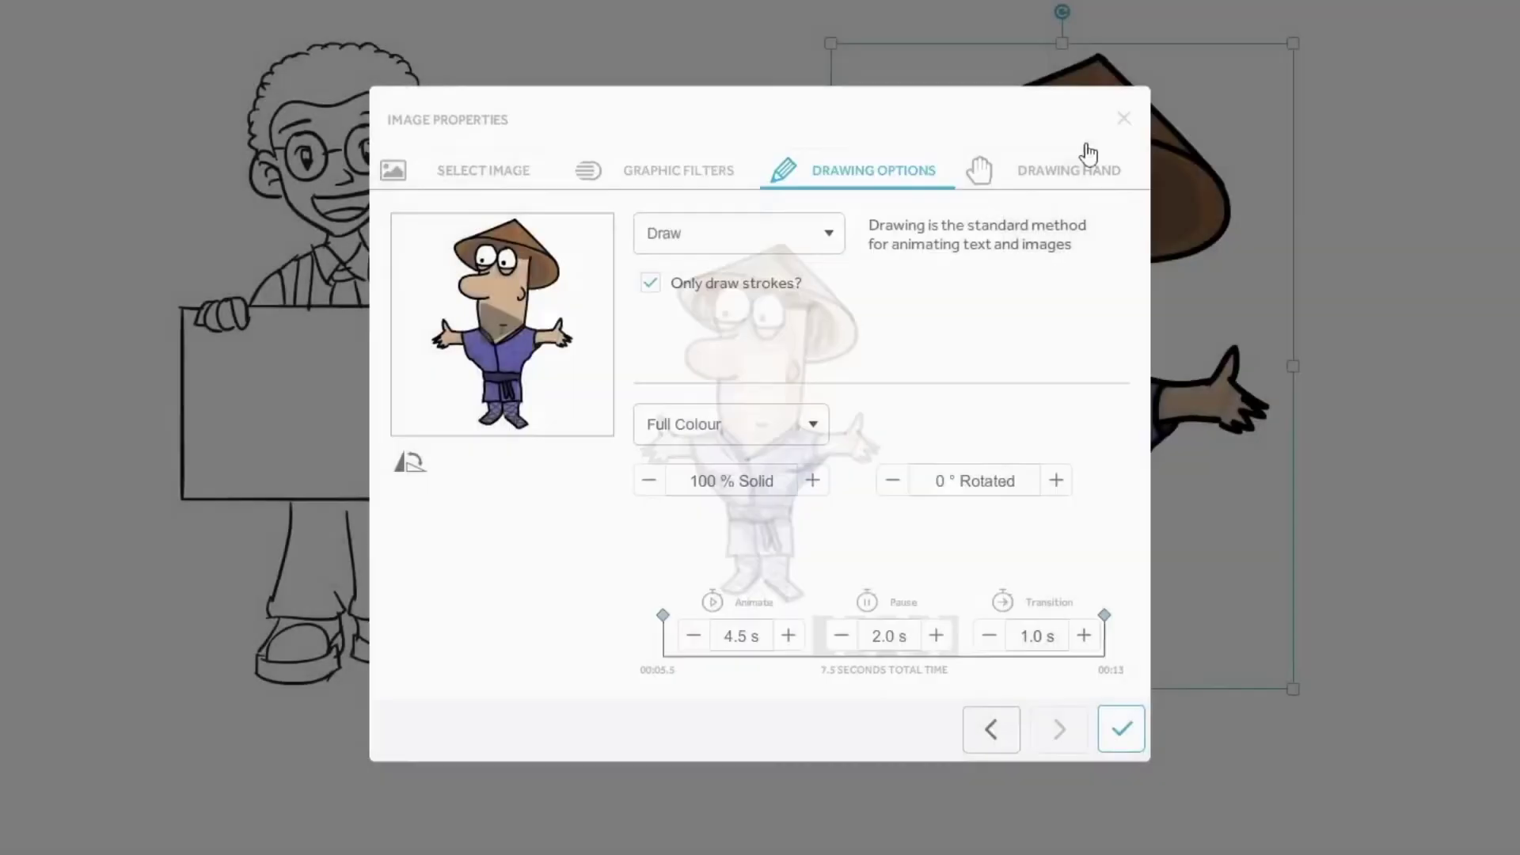
left_click(1124, 118)
left_click(1436, 340)
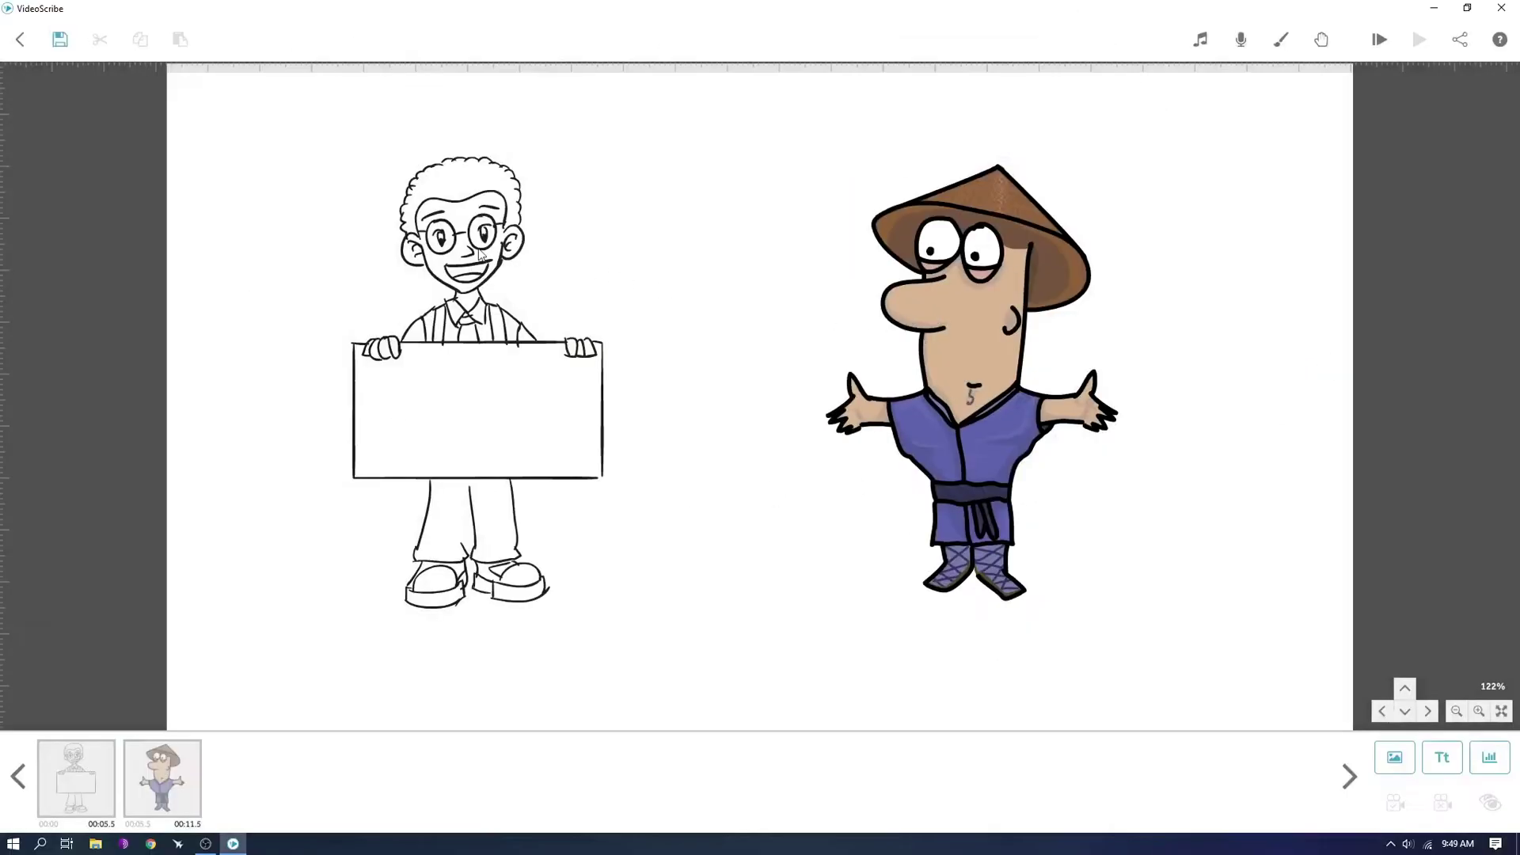
left_click(479, 254)
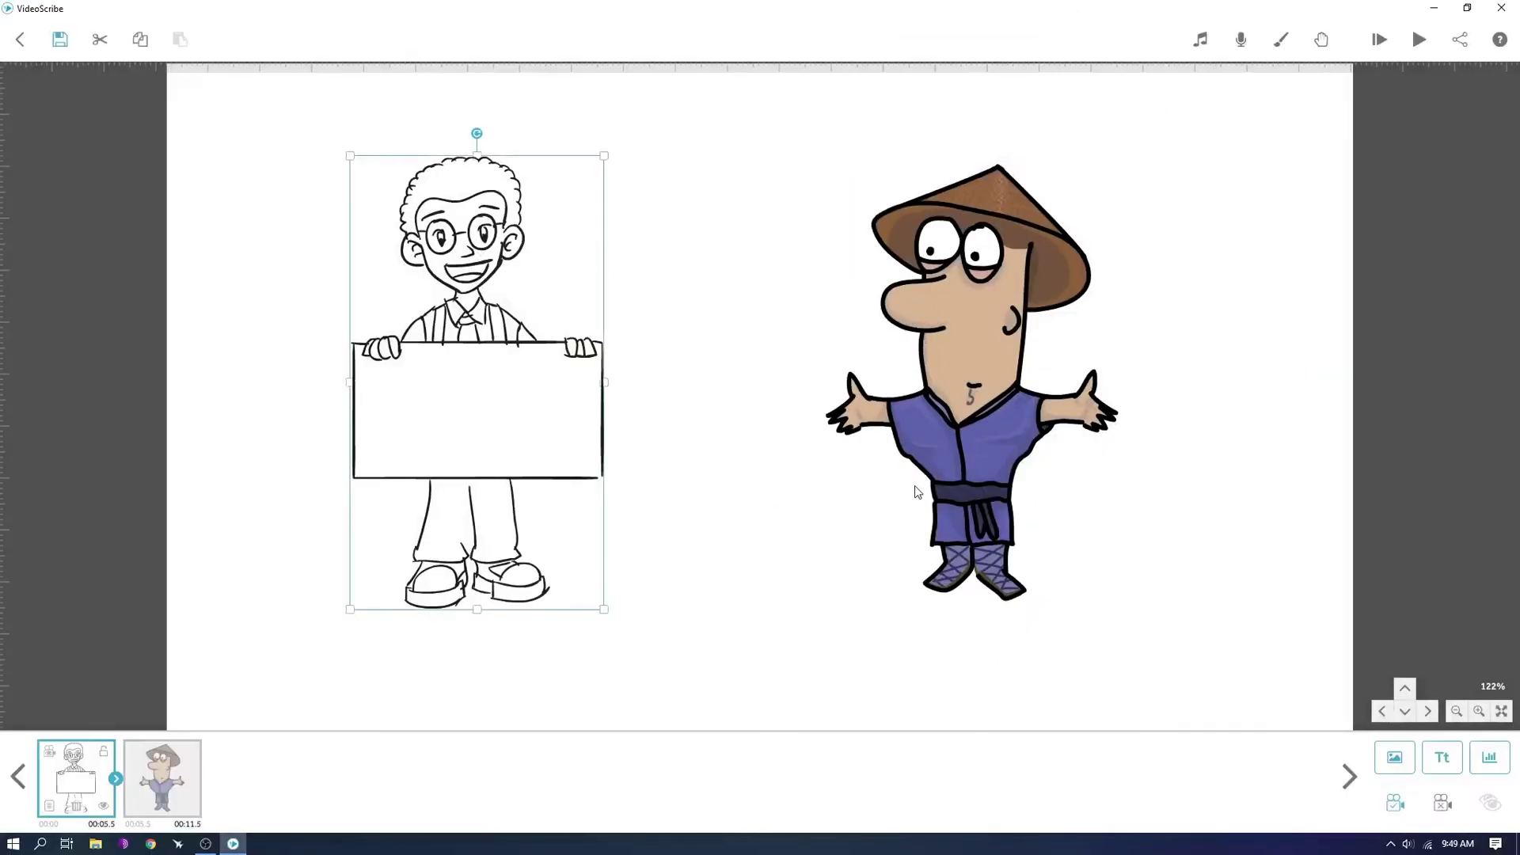
left_click(914, 486)
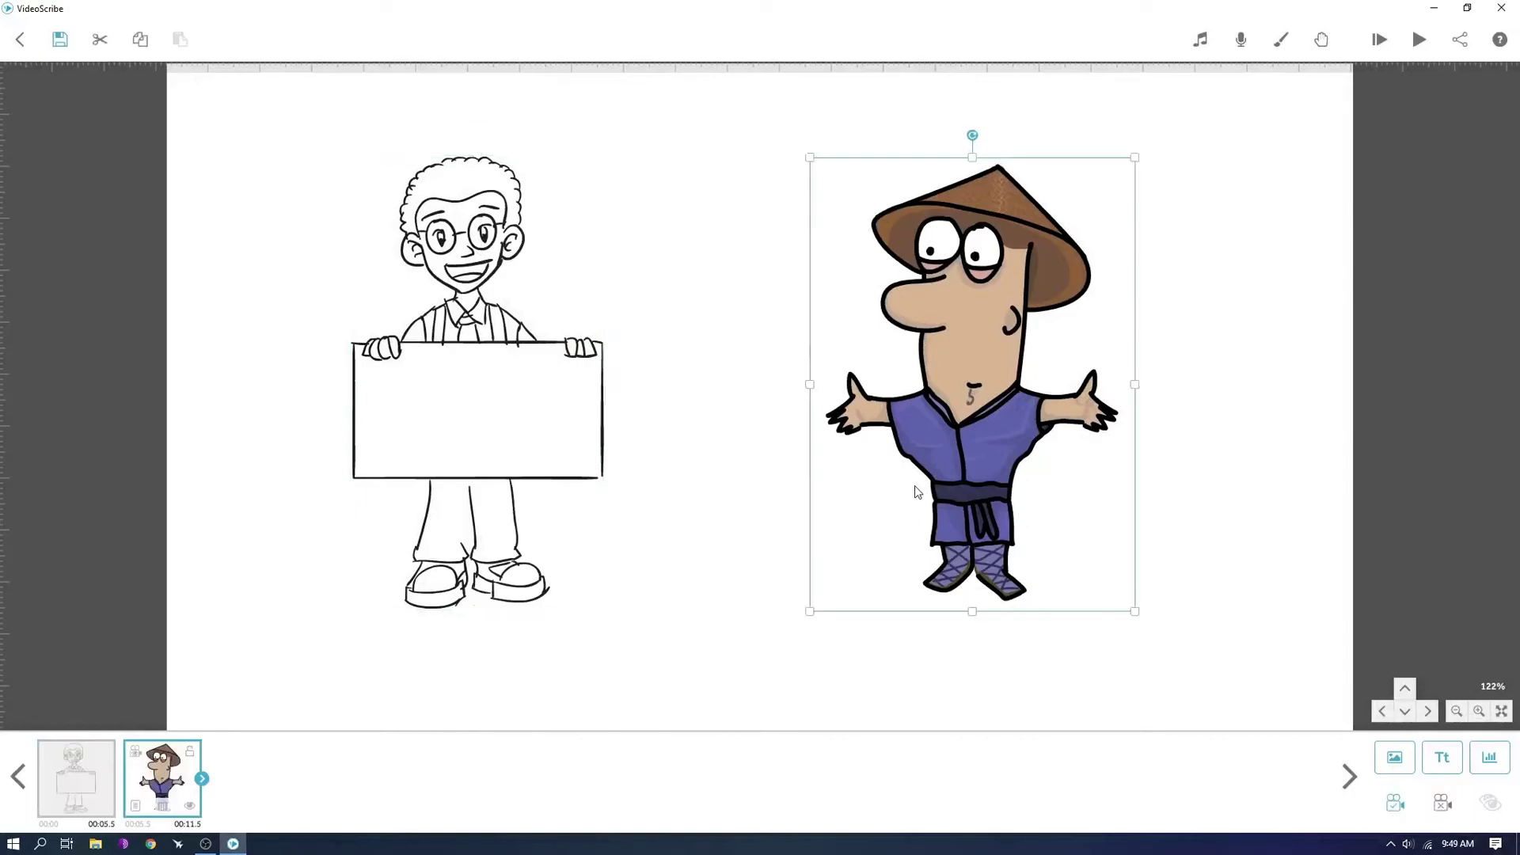
left_click(755, 297)
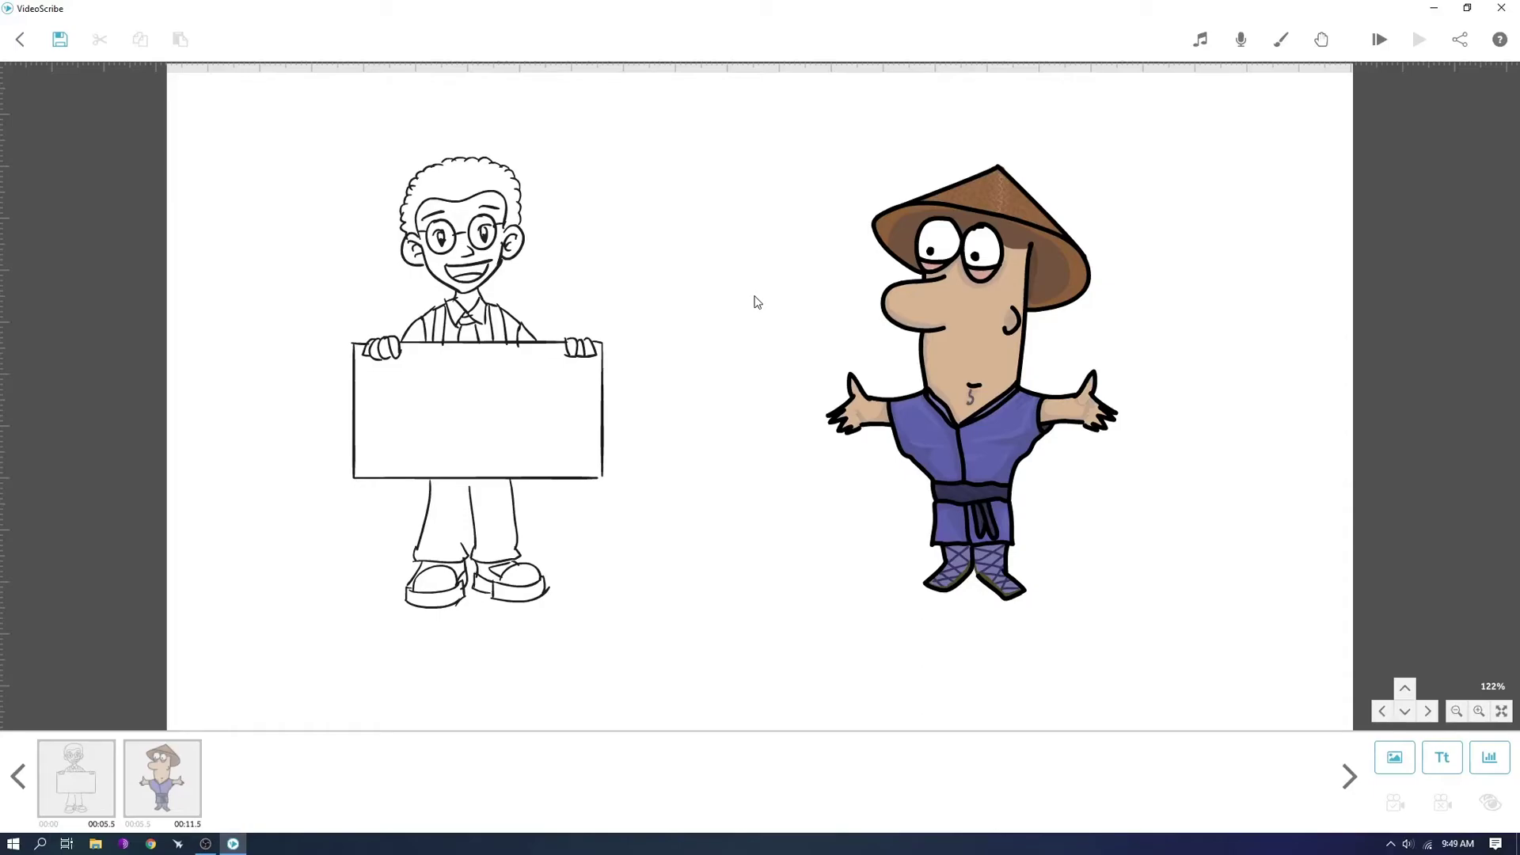
- Switch to File Explorer, look through the Desktop and Downloads folders for an image to import, and return to VideoScribe
left_click(95, 843)
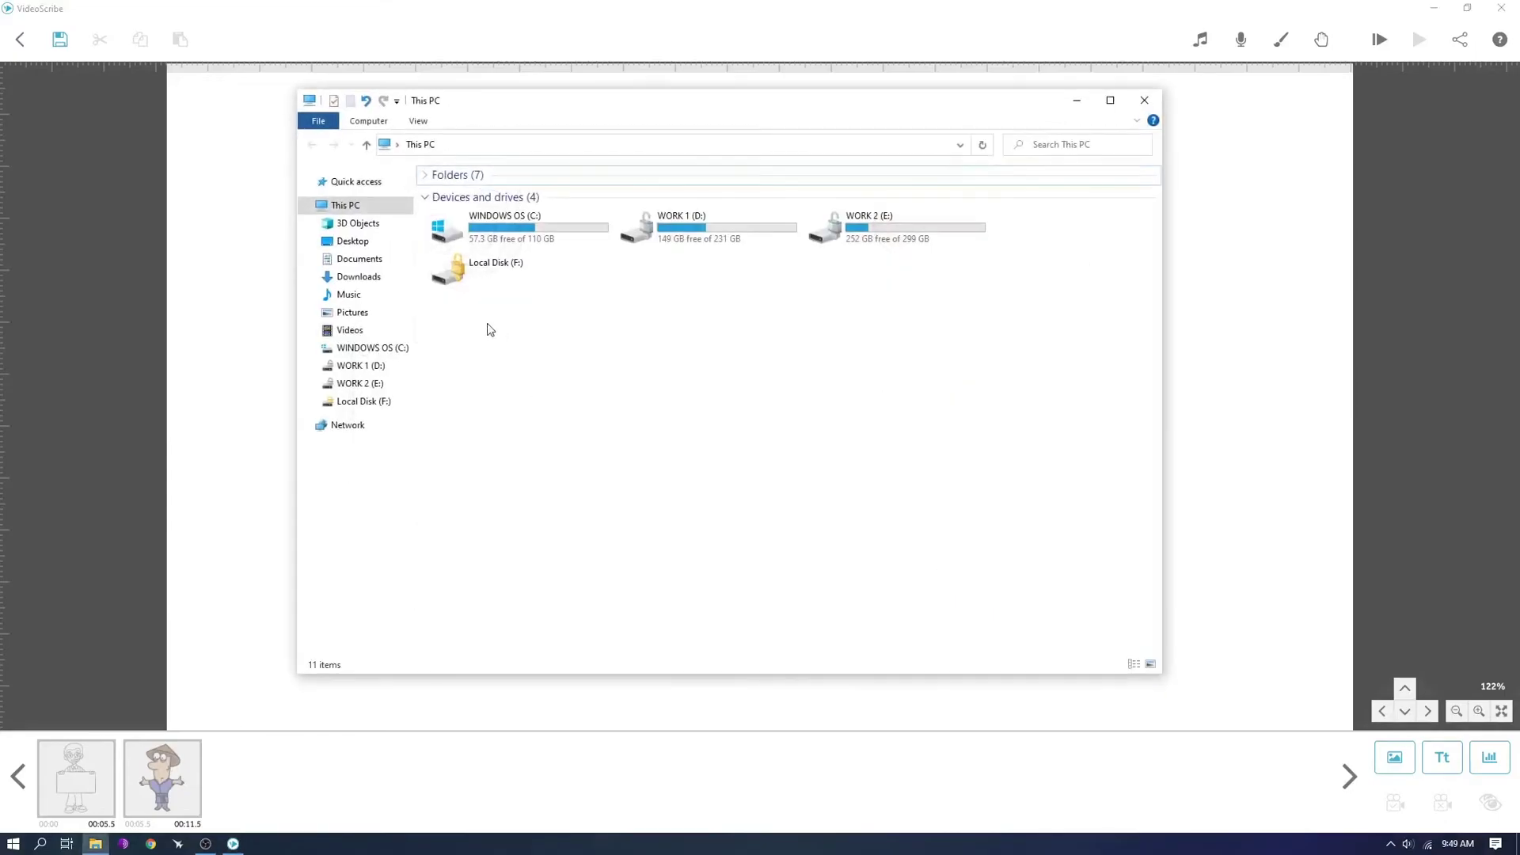
left_click(370, 242)
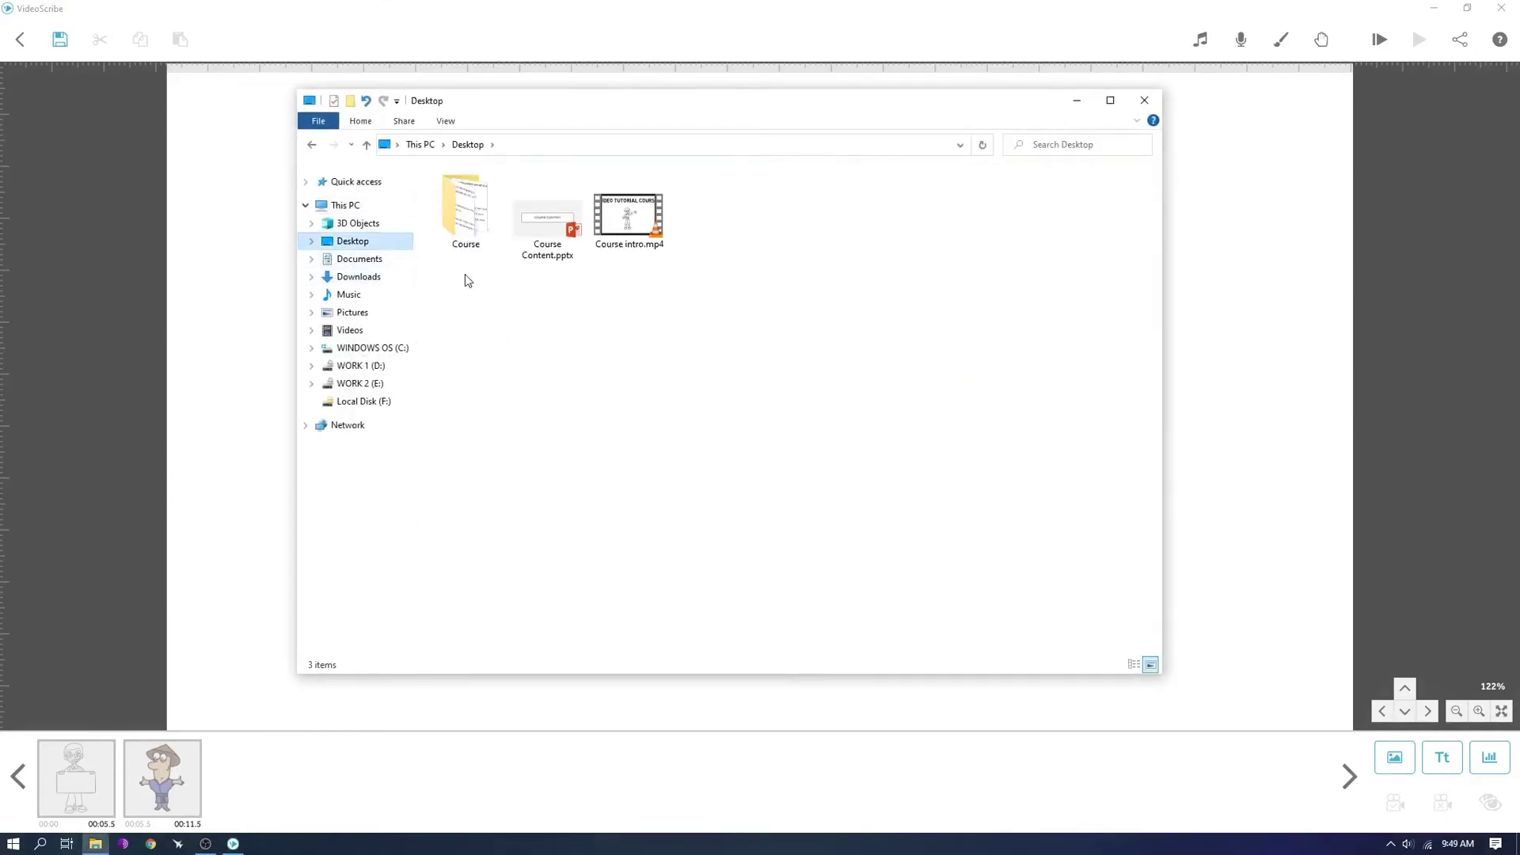
left_click(363, 277)
left_click(491, 516)
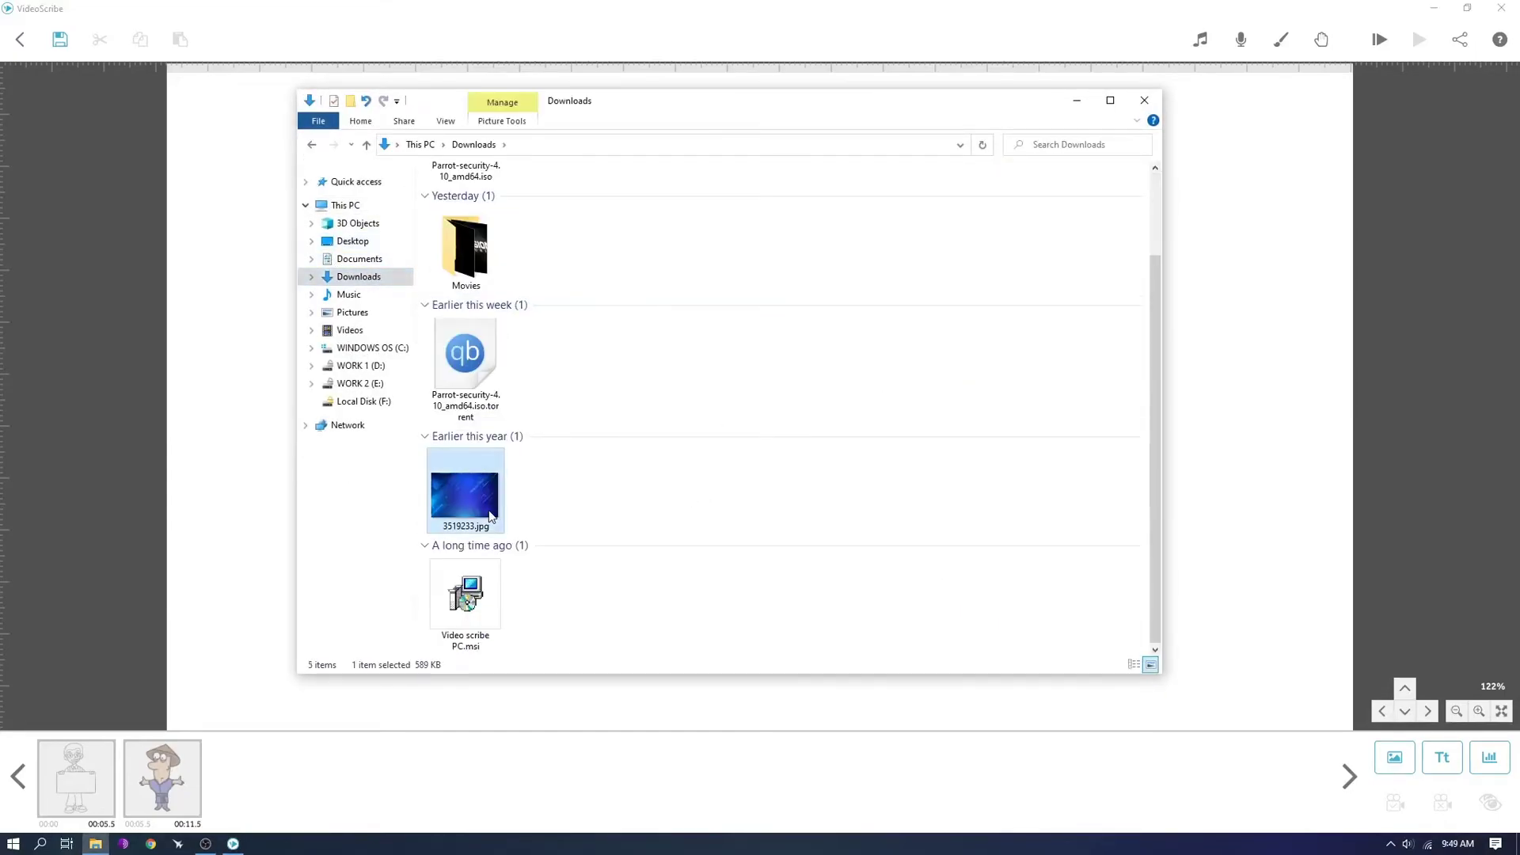
left_click(676, 500)
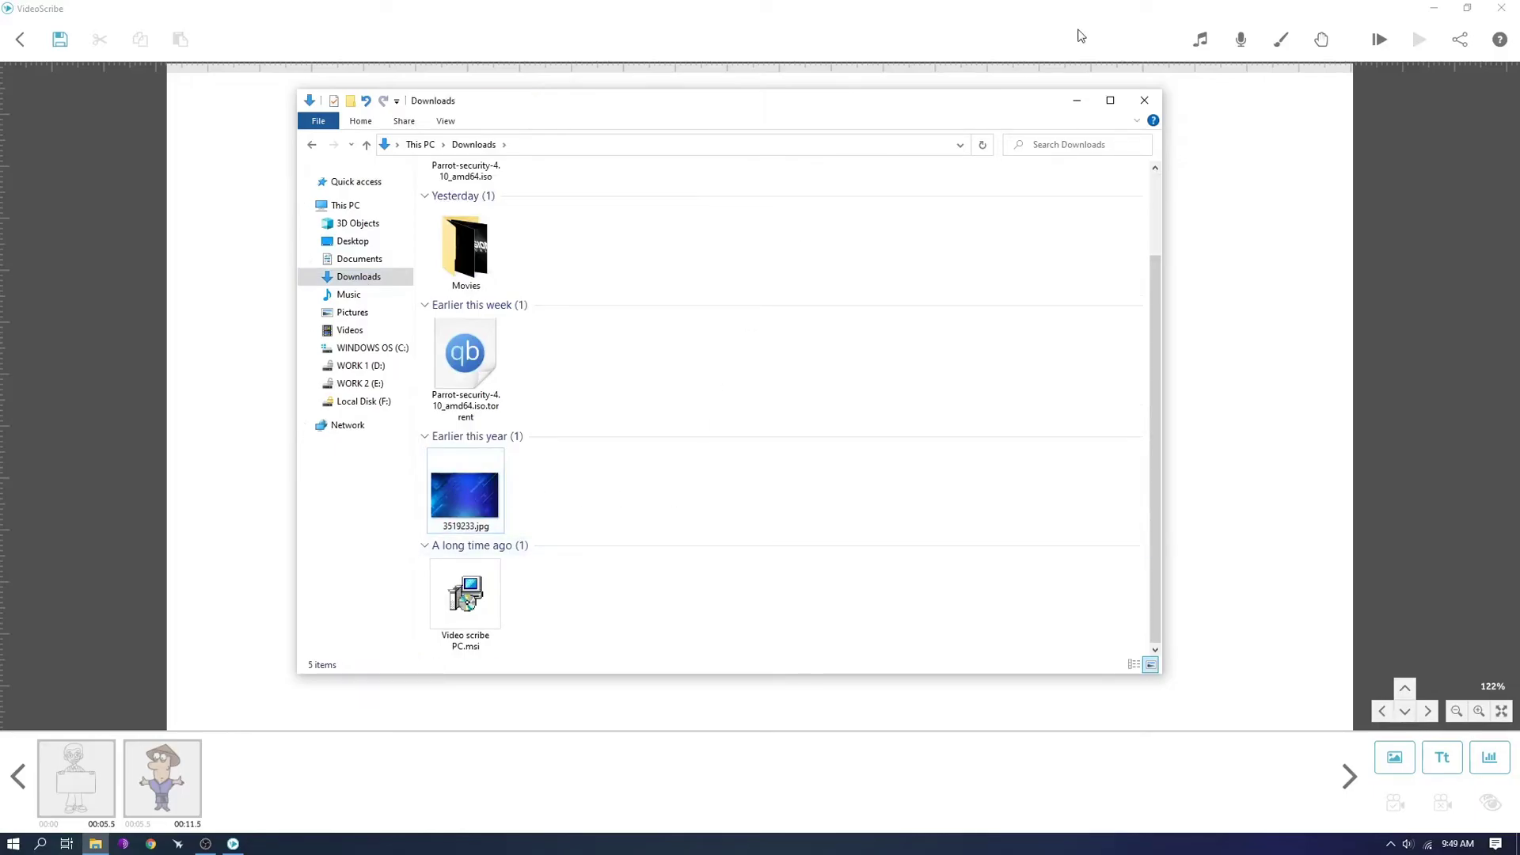
left_click(1077, 100)
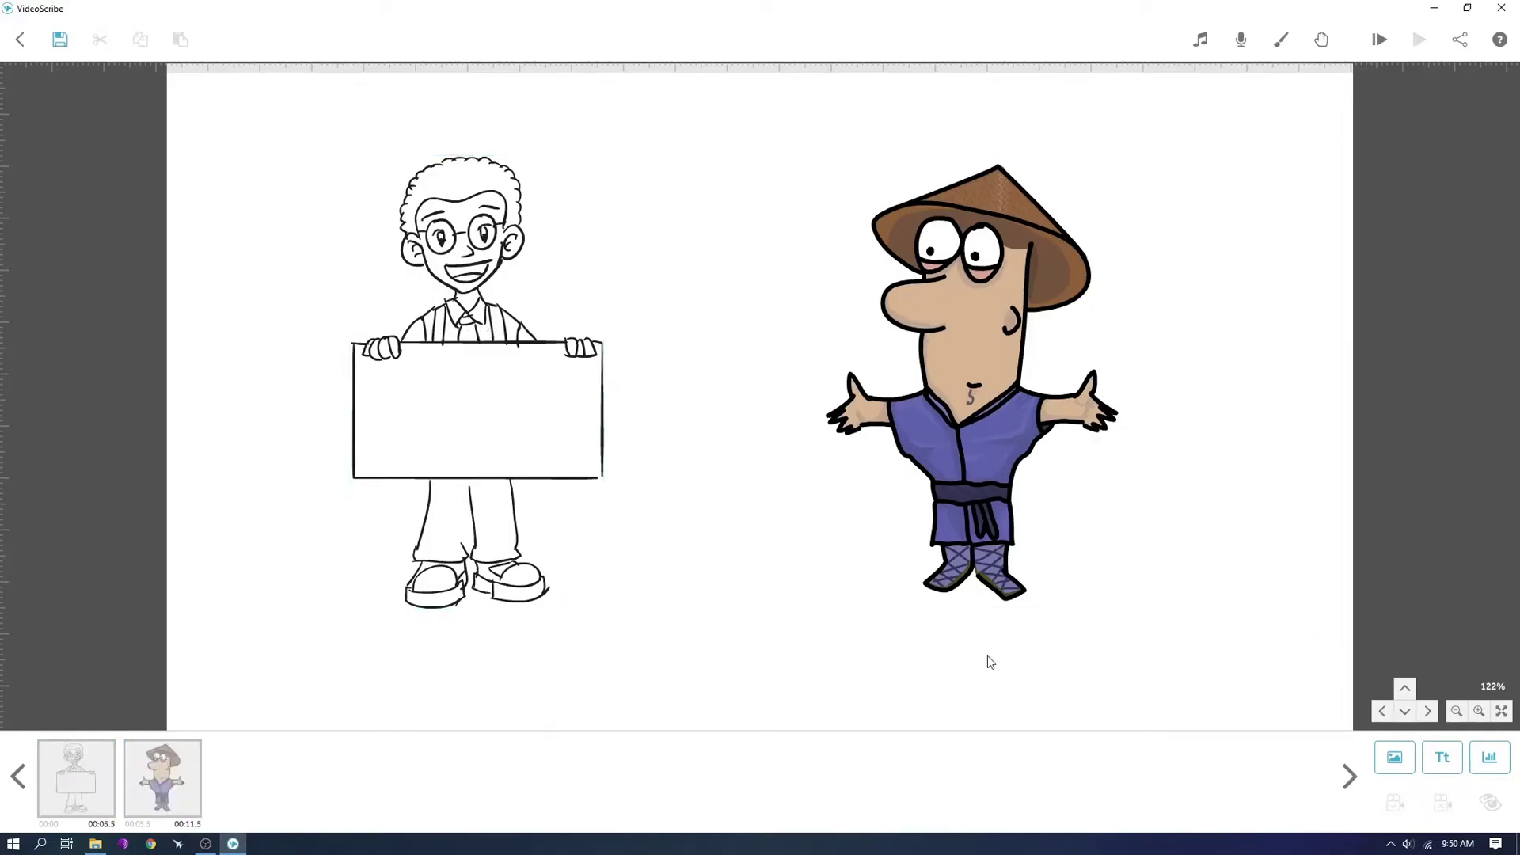
- Add a new image from the computer by opening 3519233.jpg from the Downloads folder
left_click_drag(1036, 651, 734, 76)
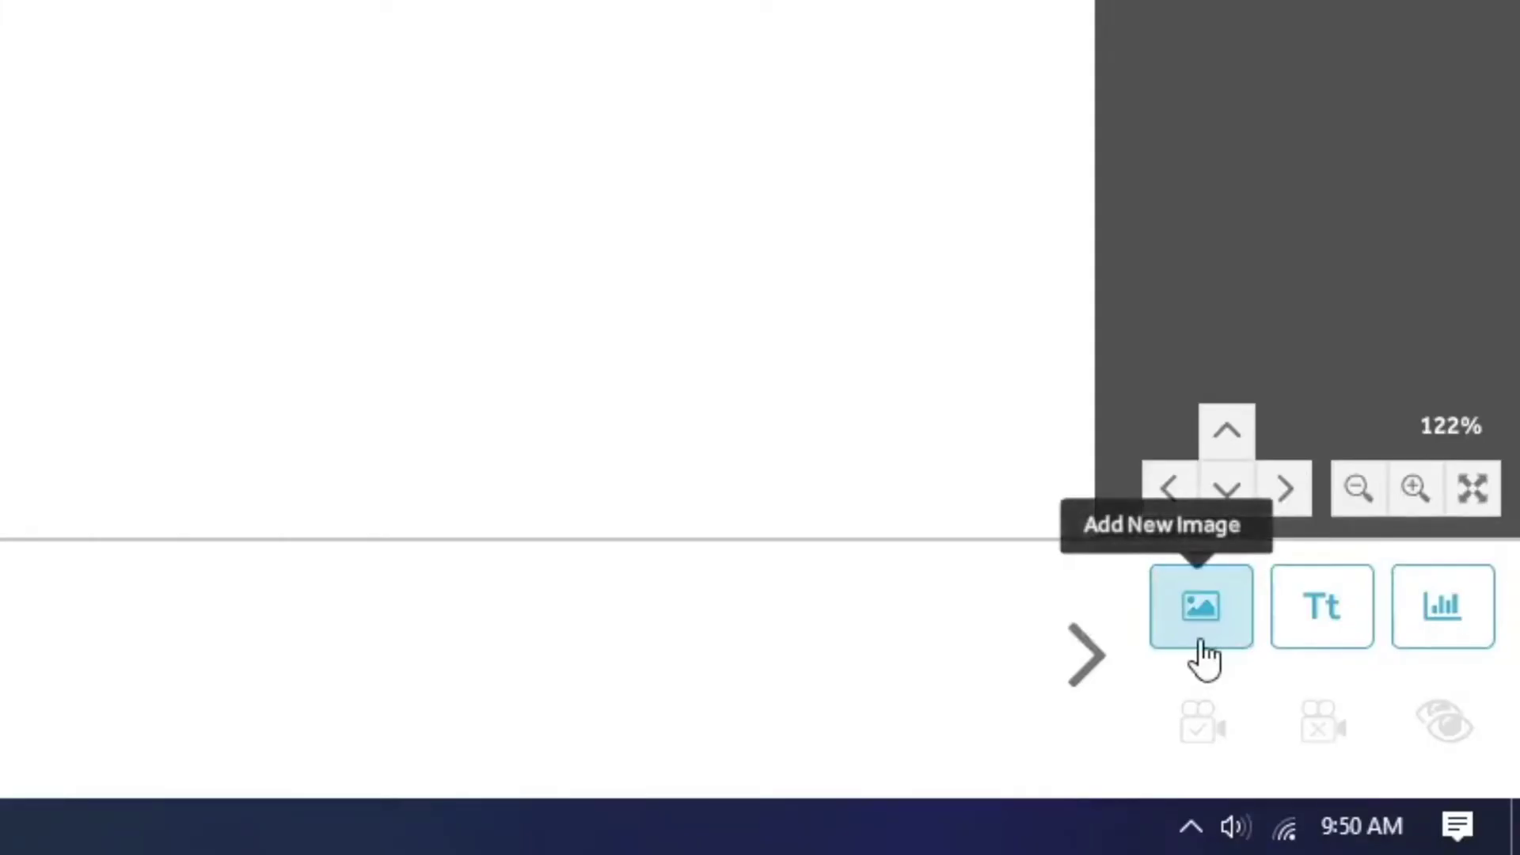
left_click(1203, 658)
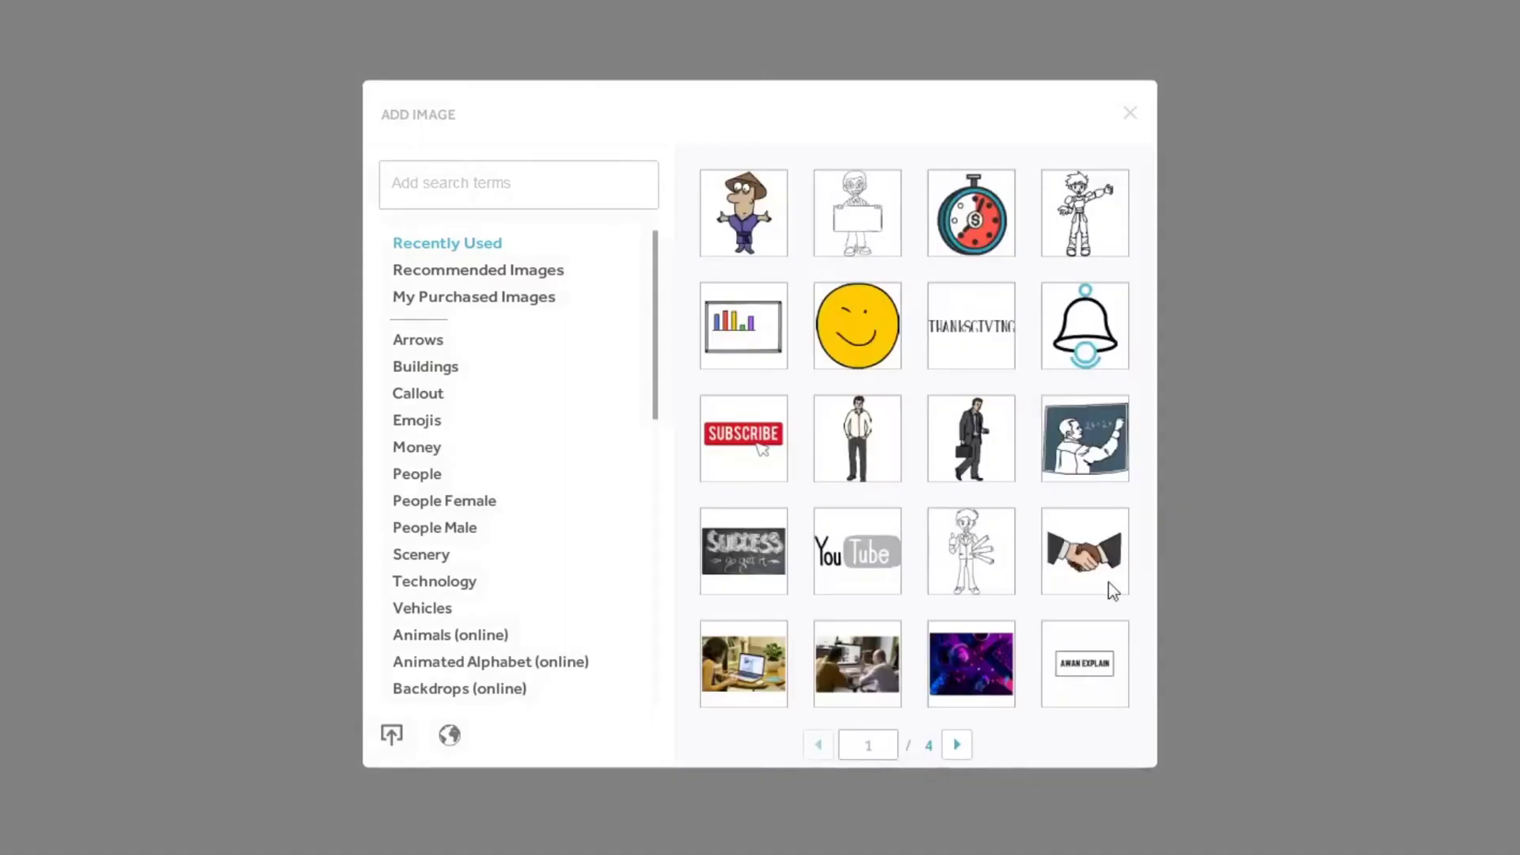
left_click(388, 742)
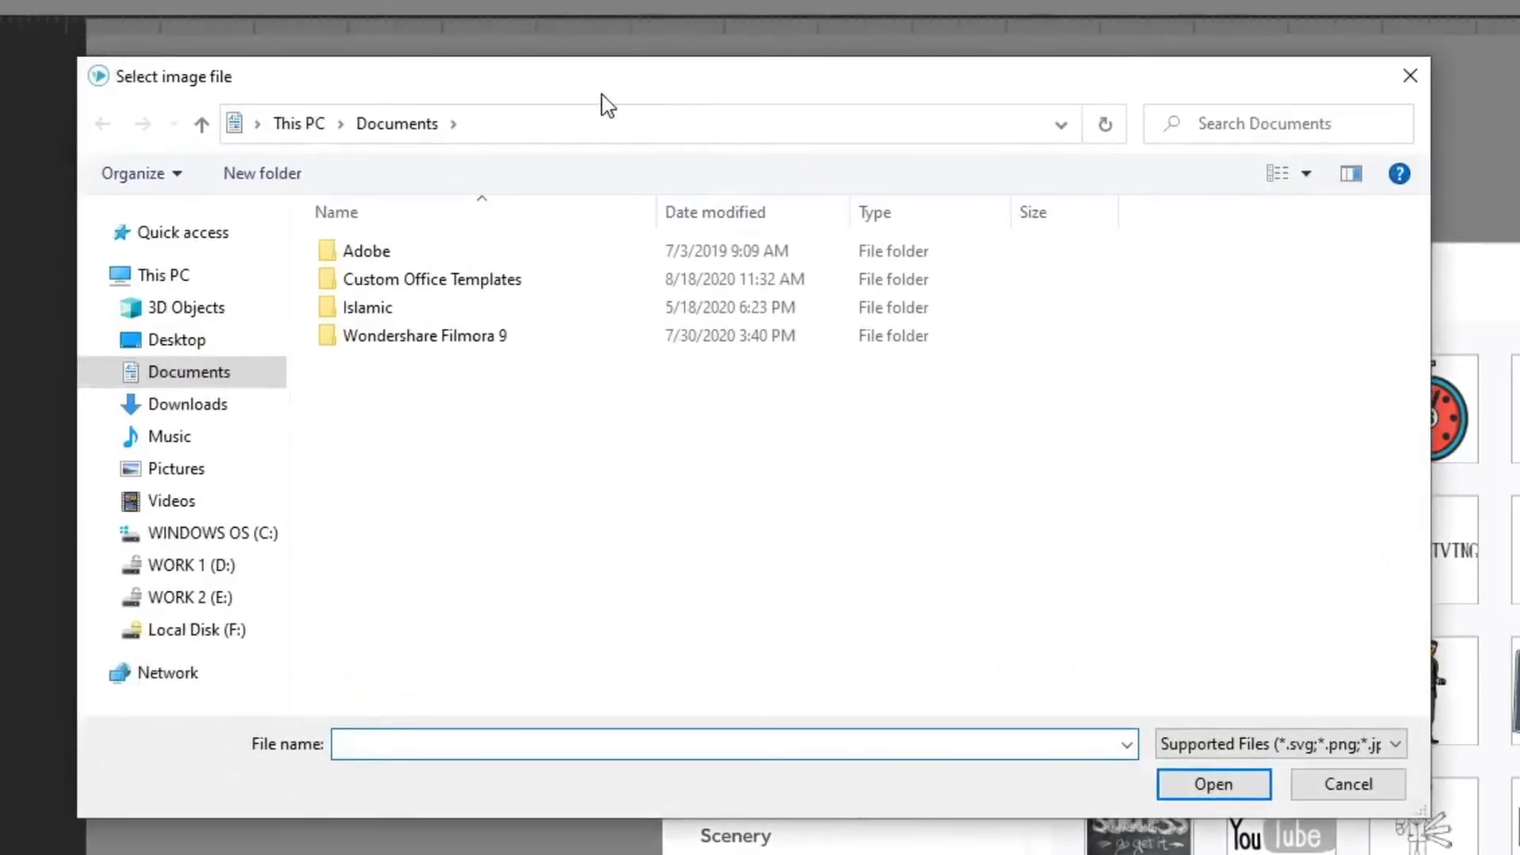
left_click(154, 339)
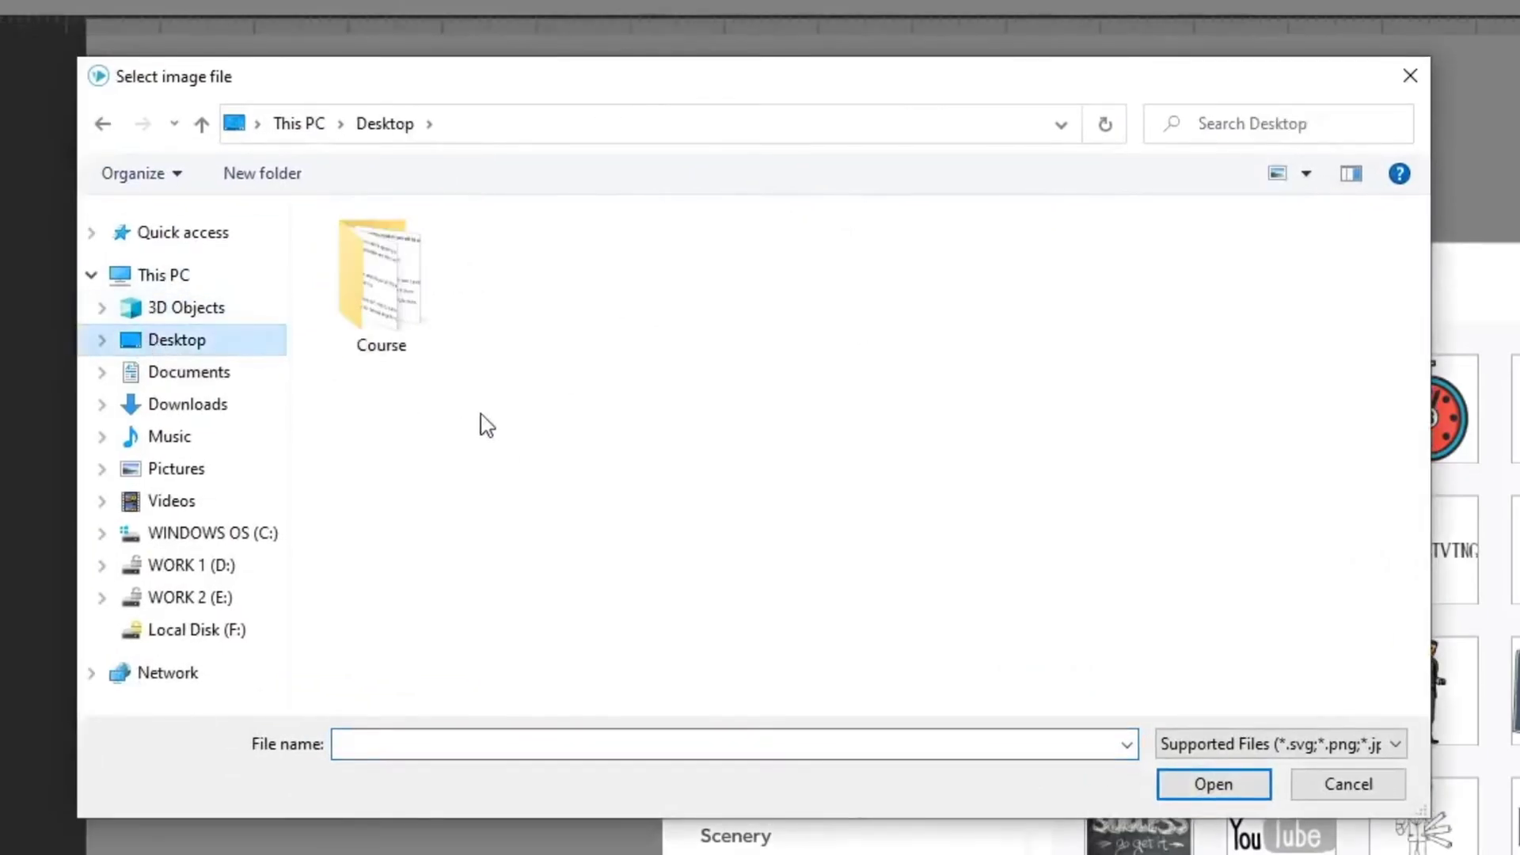
left_click(187, 405)
left_click(403, 491)
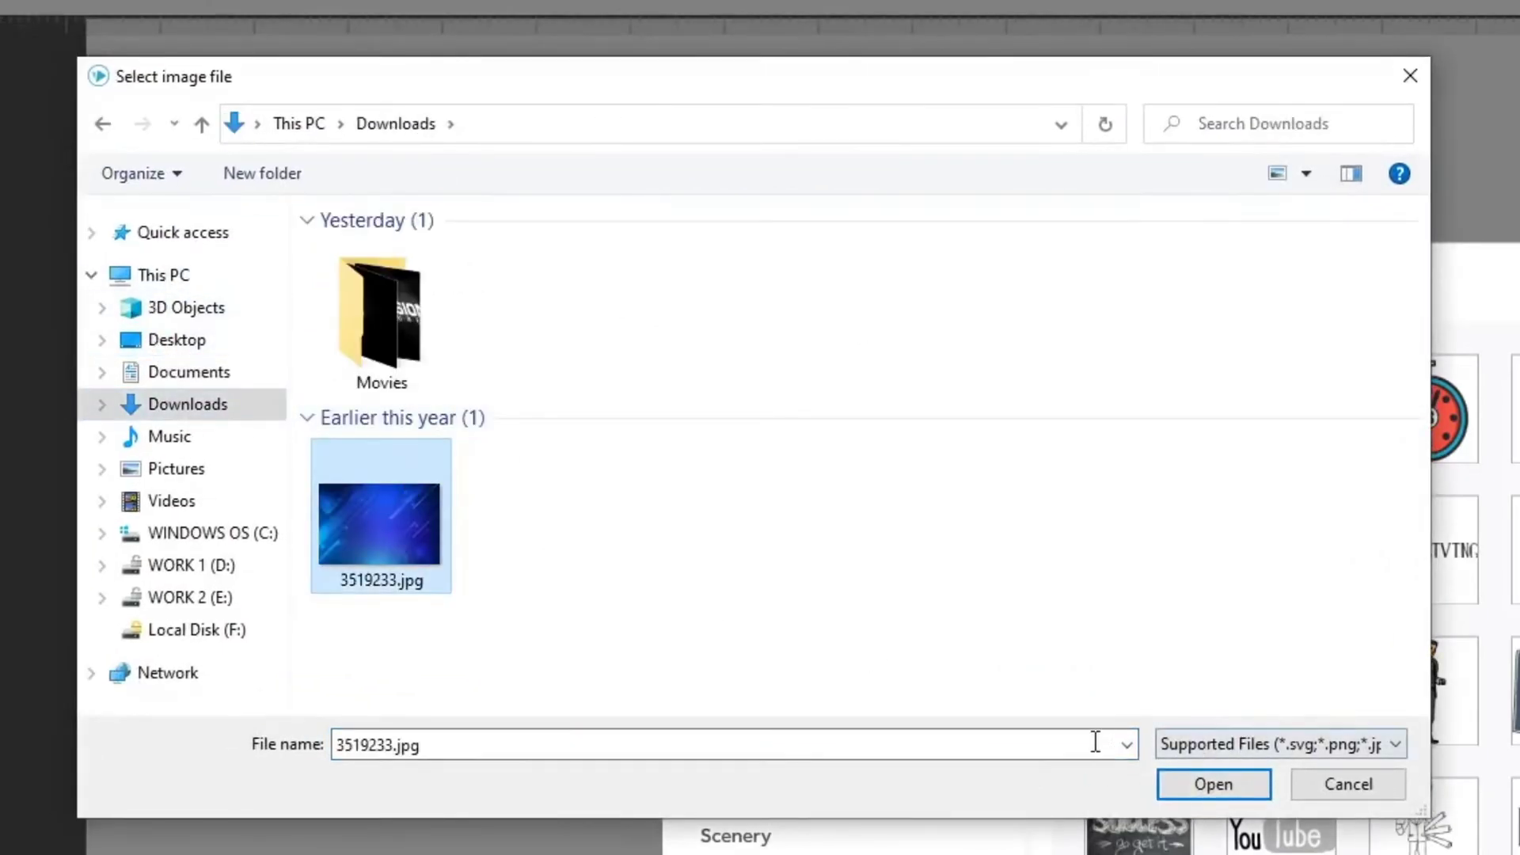
left_click(1196, 785)
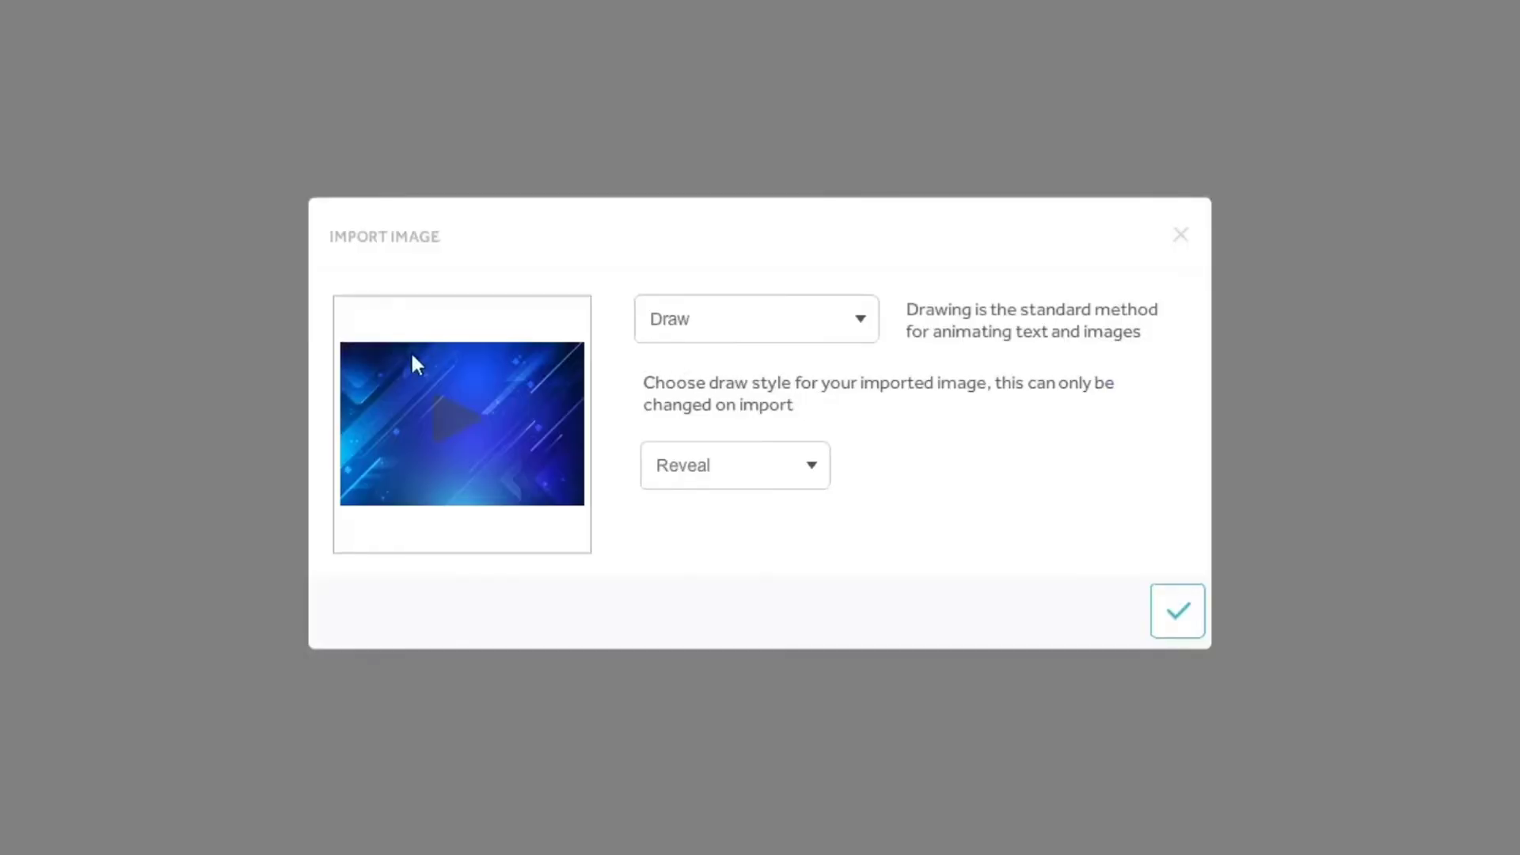
- Preview the imported image's animation, keep the Draw method with the Reveal style, and accept the import
left_click(471, 414)
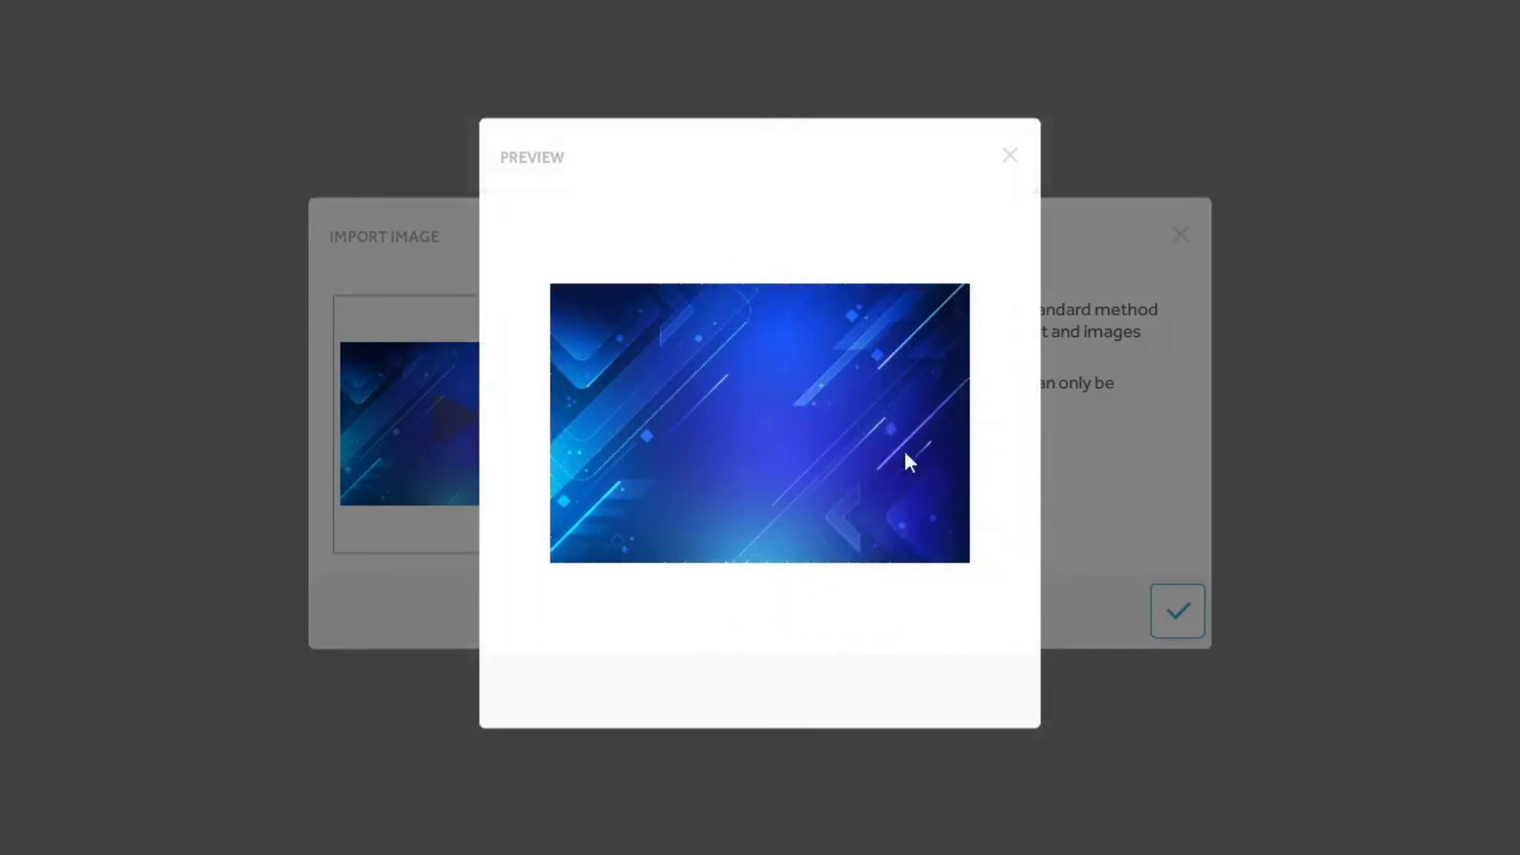
left_click(1010, 155)
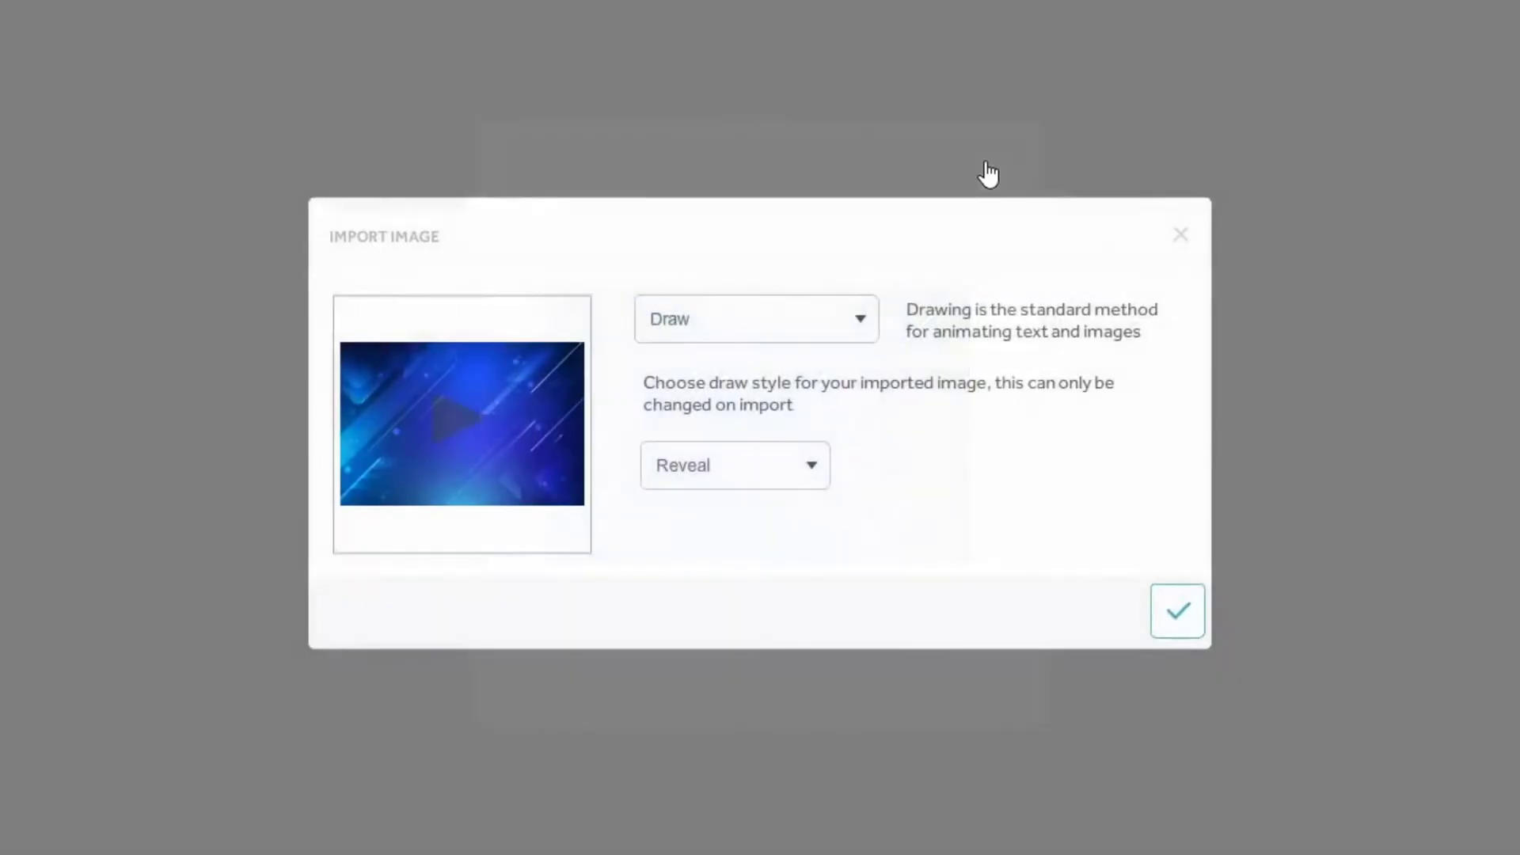
left_click(812, 314)
left_click(919, 535)
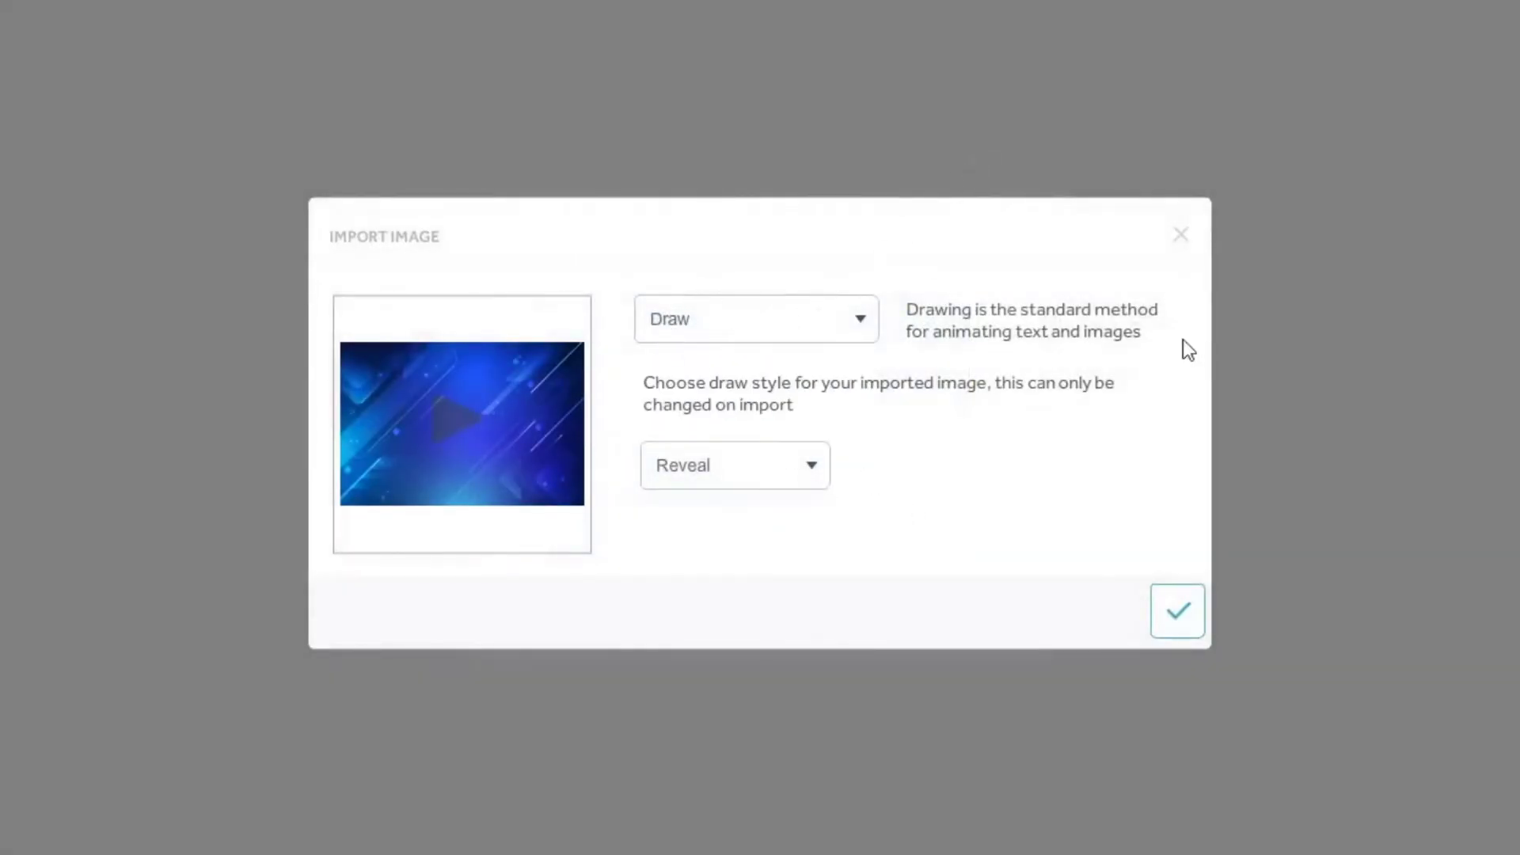
left_click(1179, 616)
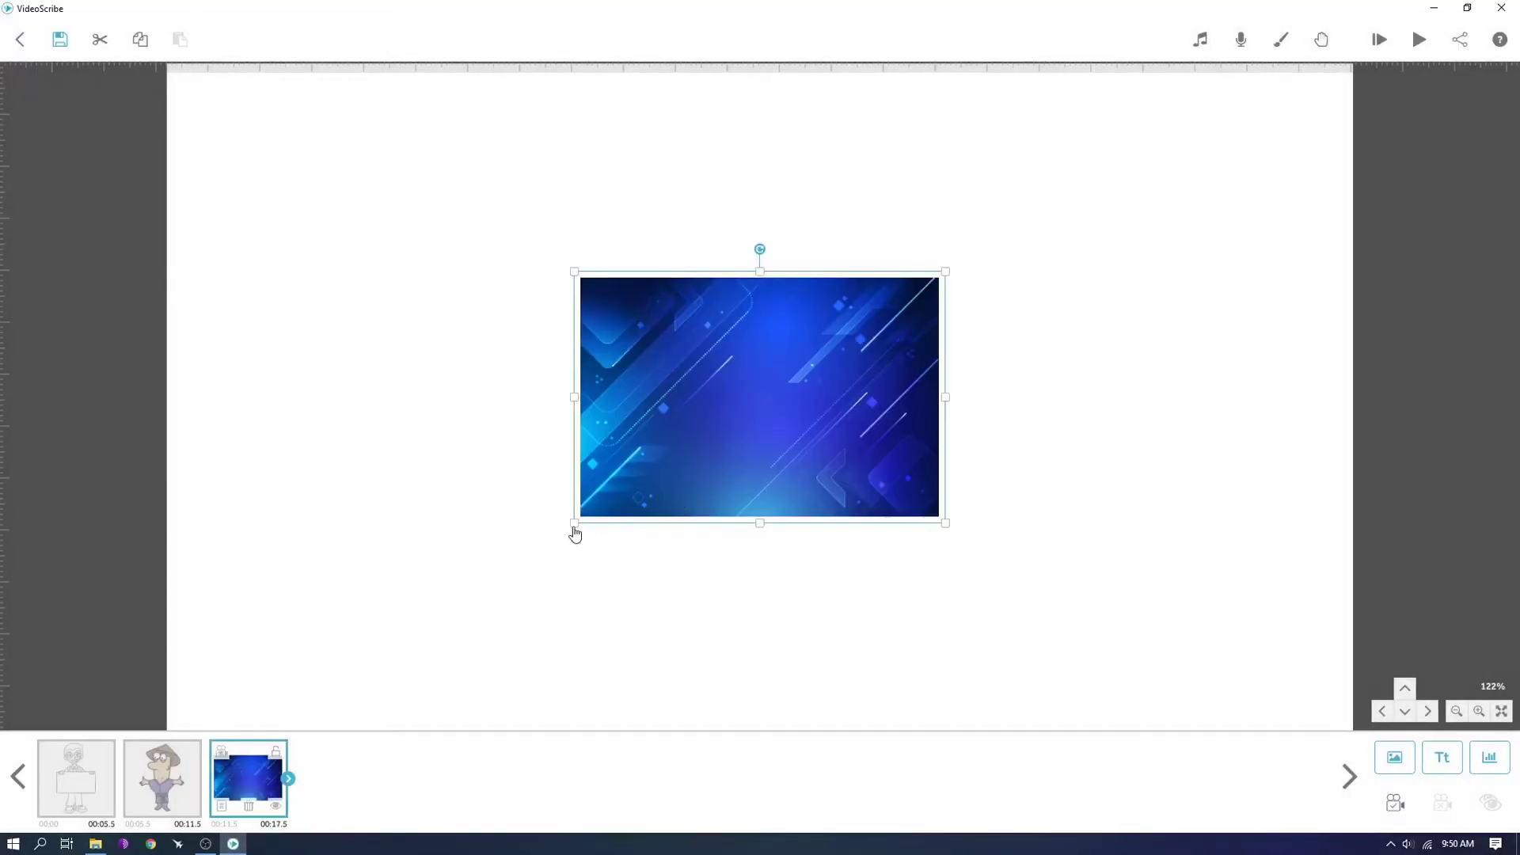
- Enlarge the blue background image, move it to the upper middle of the canvas, and deselect it
left_click_drag(575, 534, 293, 620)
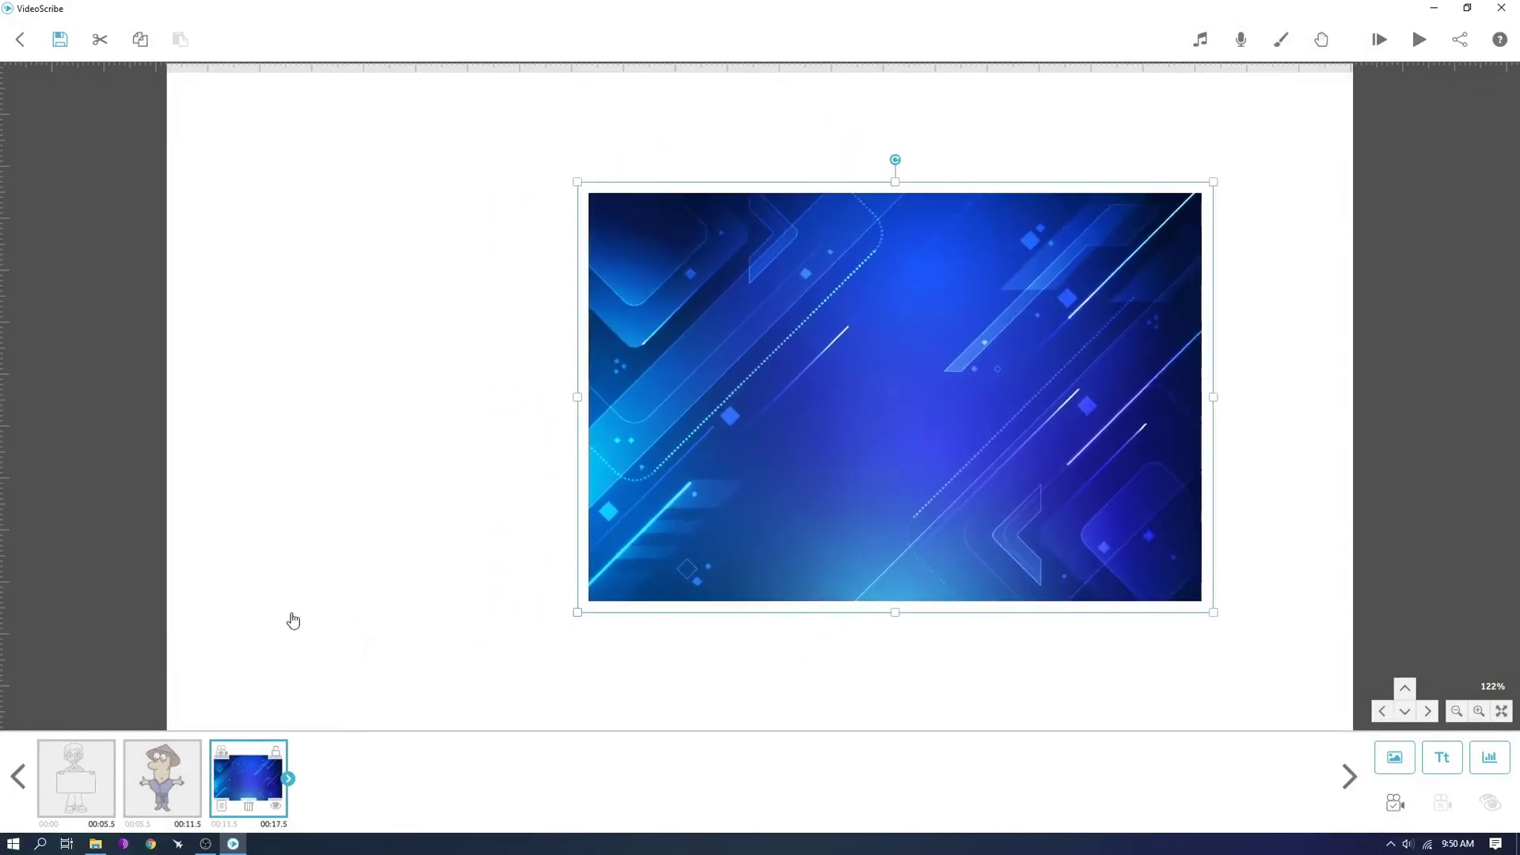
left_click_drag(933, 691, 800, 658)
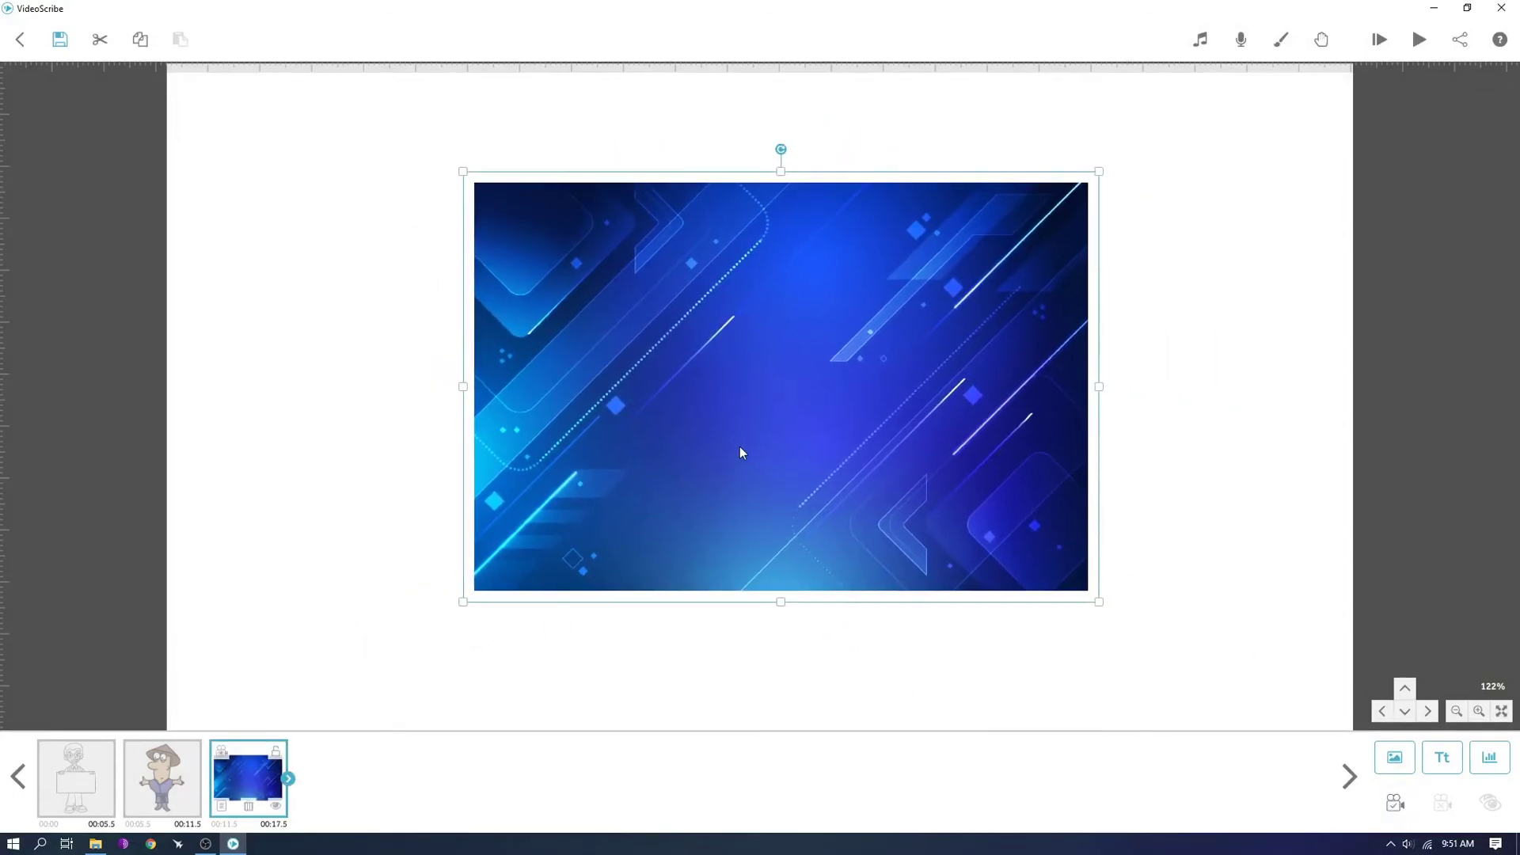
left_click_drag(771, 435, 766, 353)
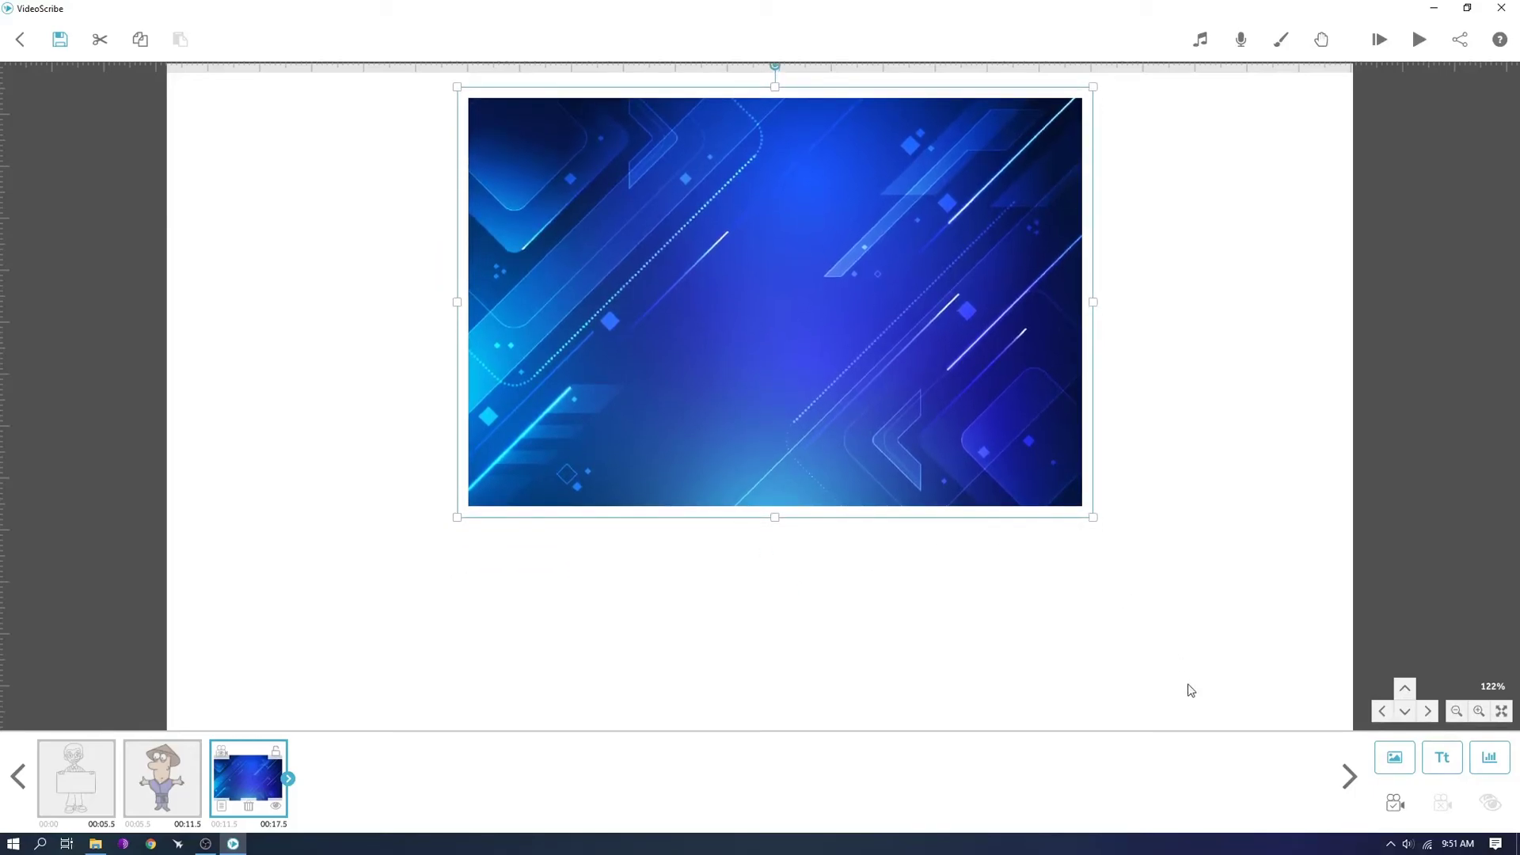
left_click(999, 582)
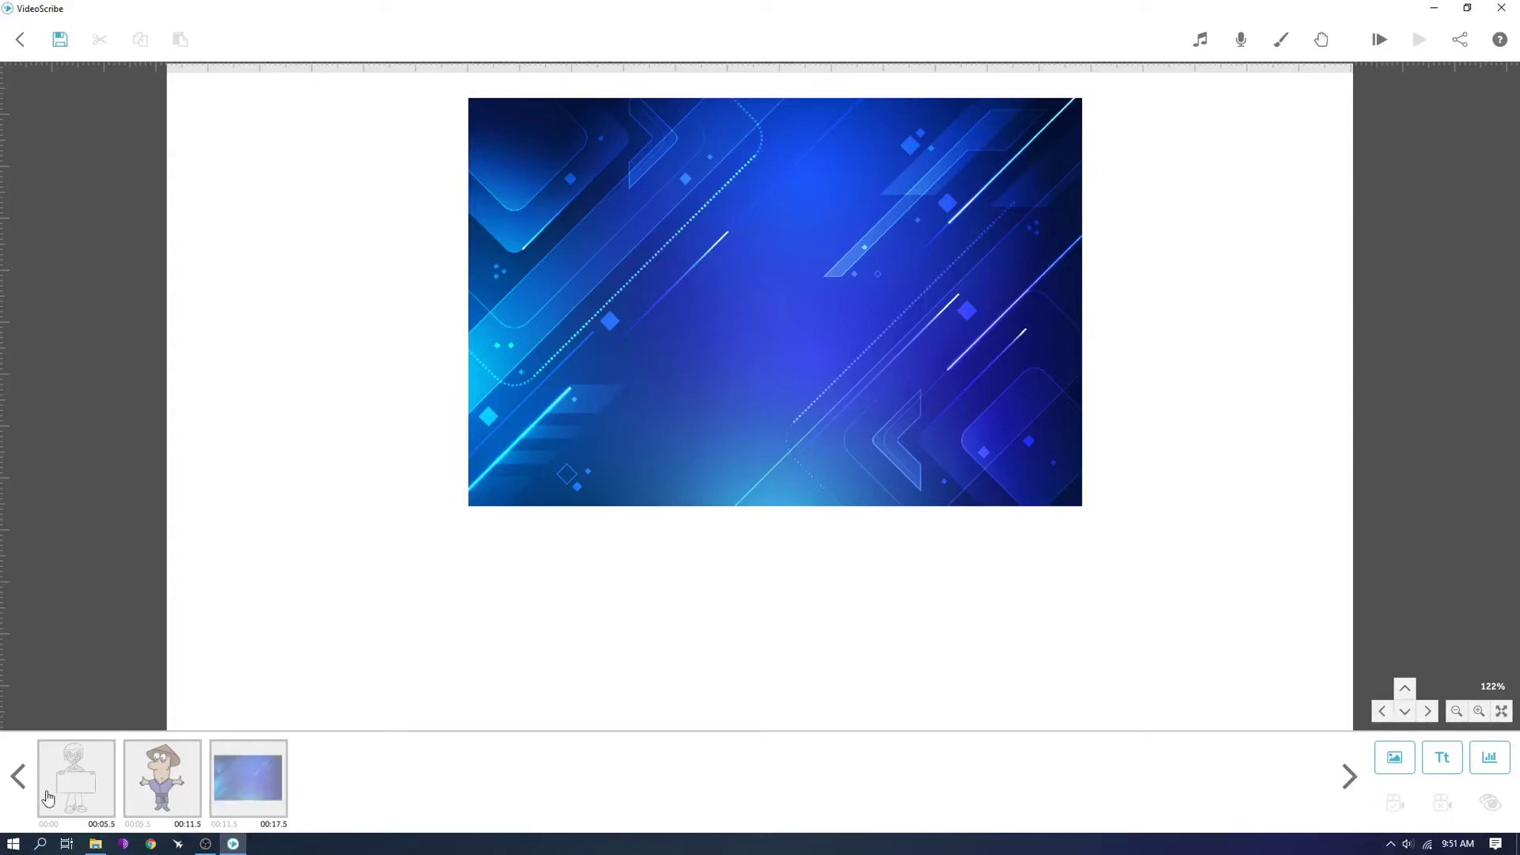
- Preview the whole scribe from the start and bring the blue background image back into view
left_click(1378, 41)
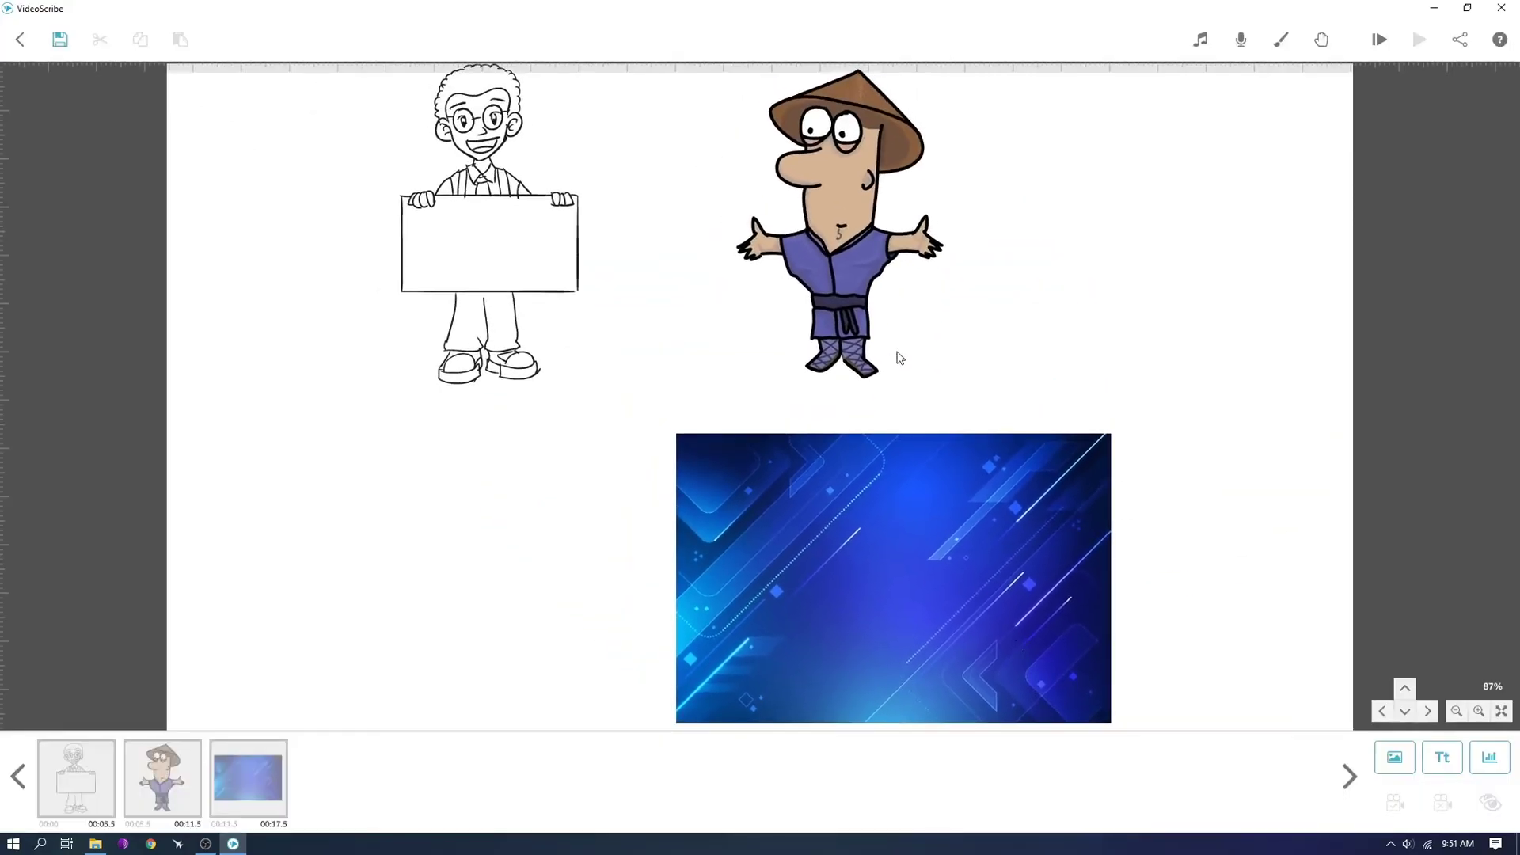
left_click_drag(1196, 563, 1065, 224)
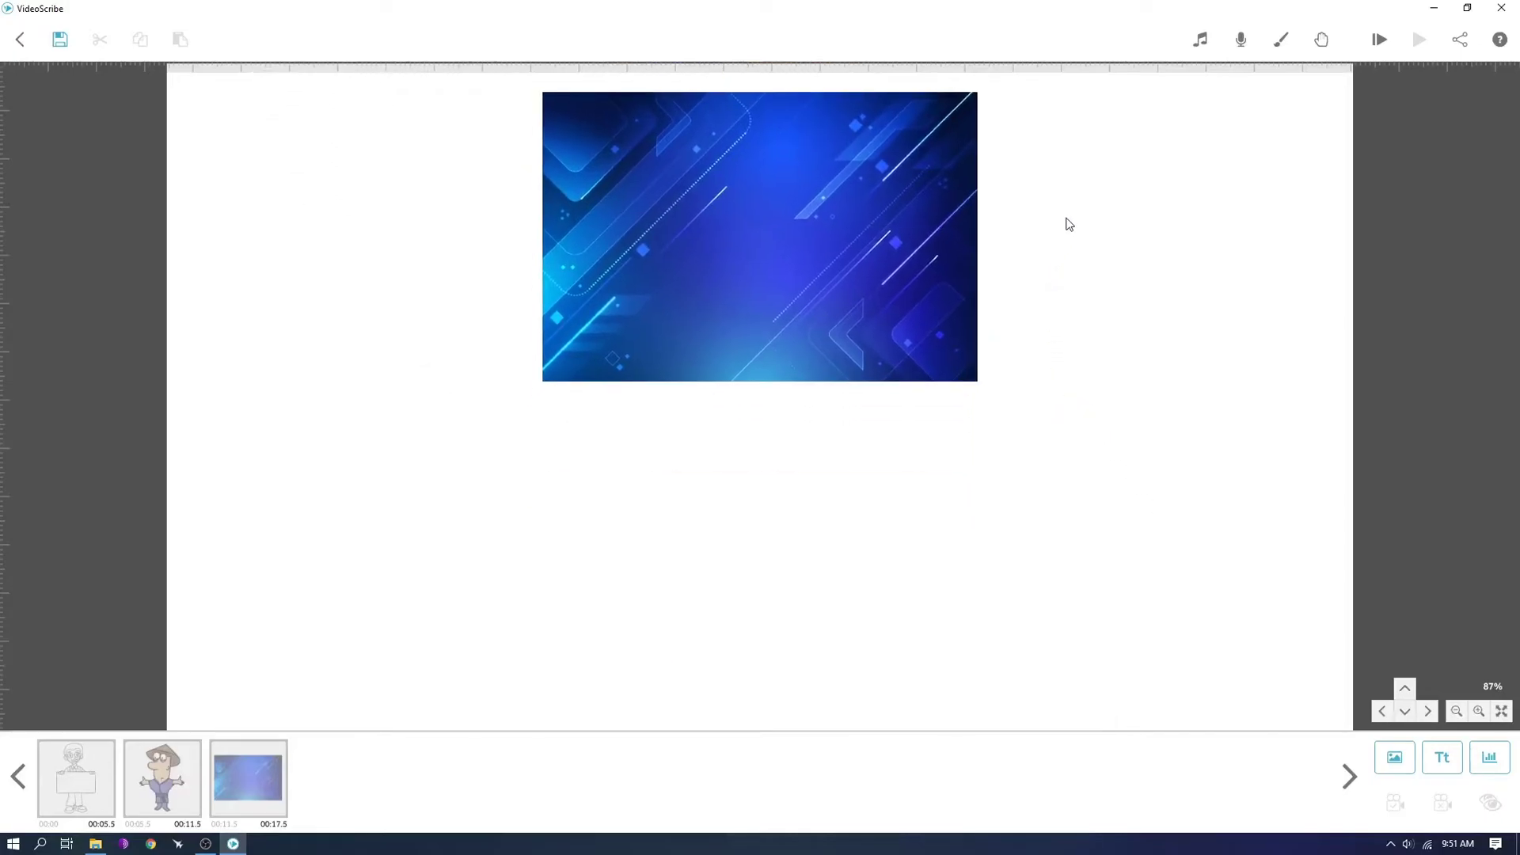
- Start a new text element reading "video course"
left_click(1479, 711)
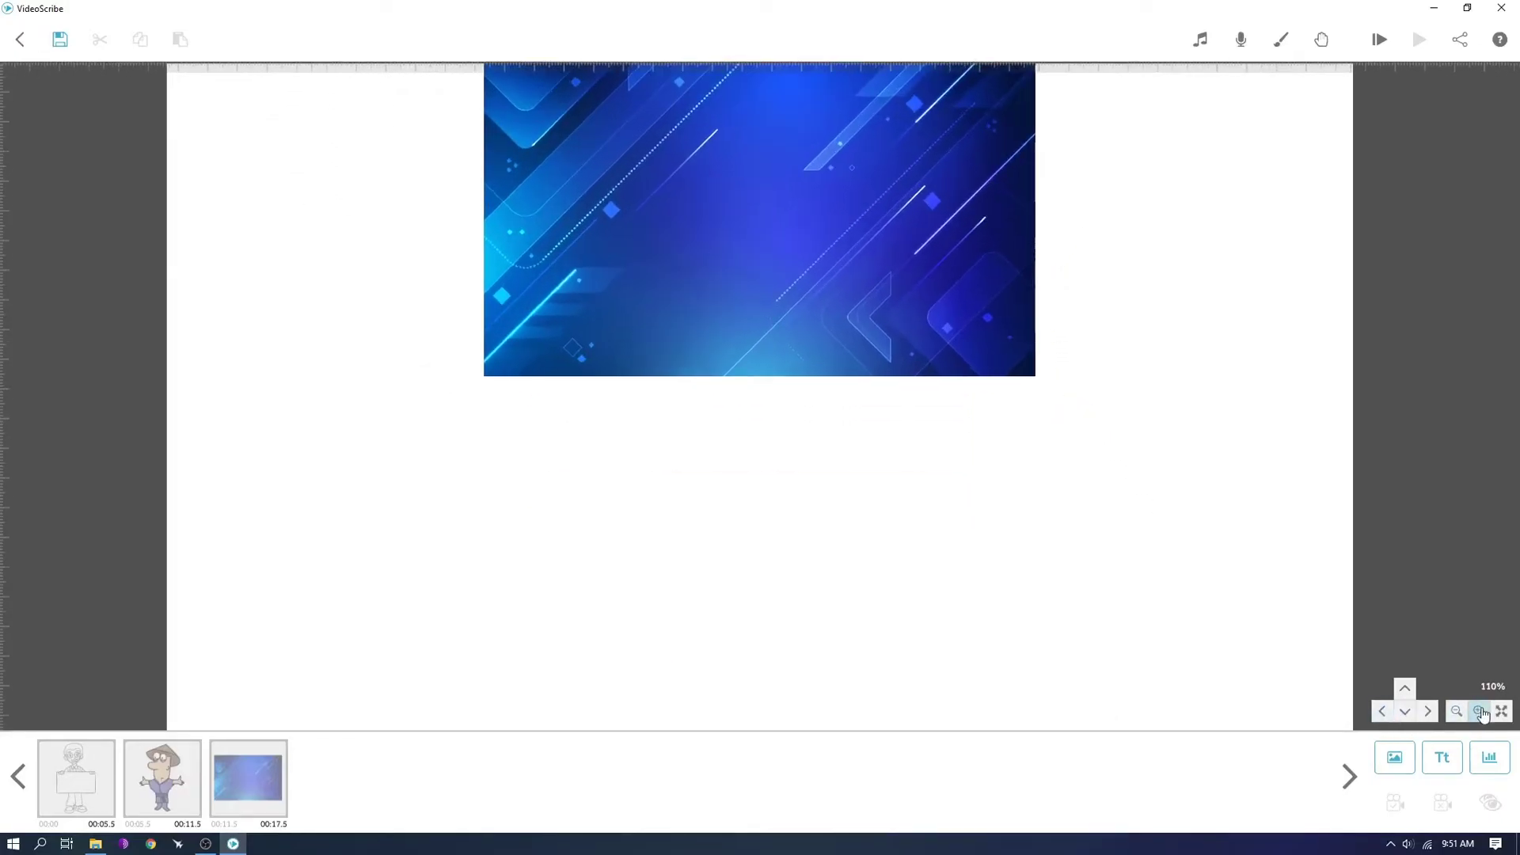
left_click(1479, 711)
left_click_drag(1055, 422, 1056, 631)
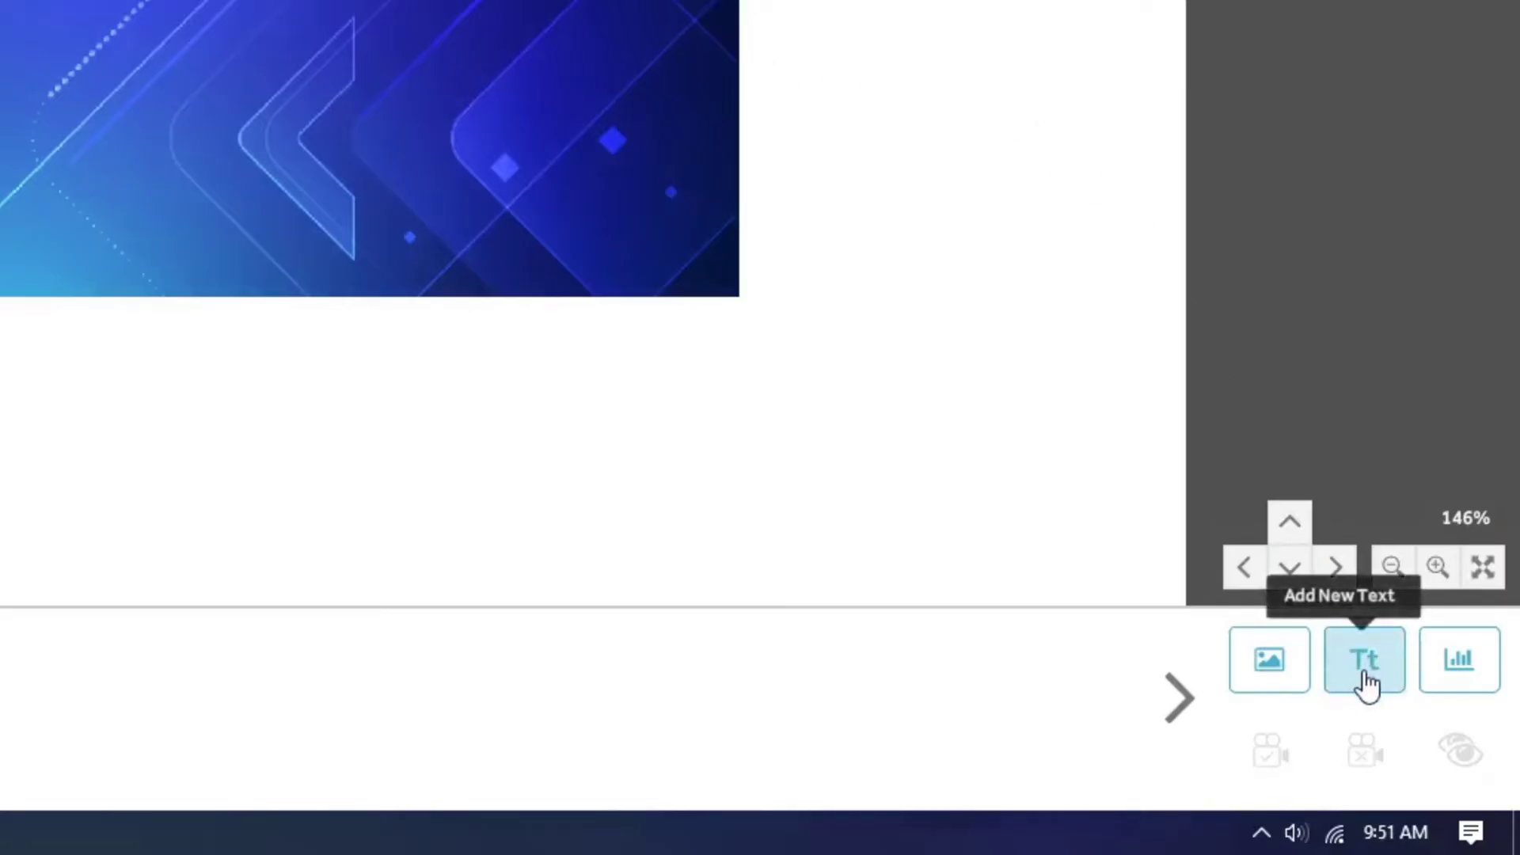
left_click(1365, 673)
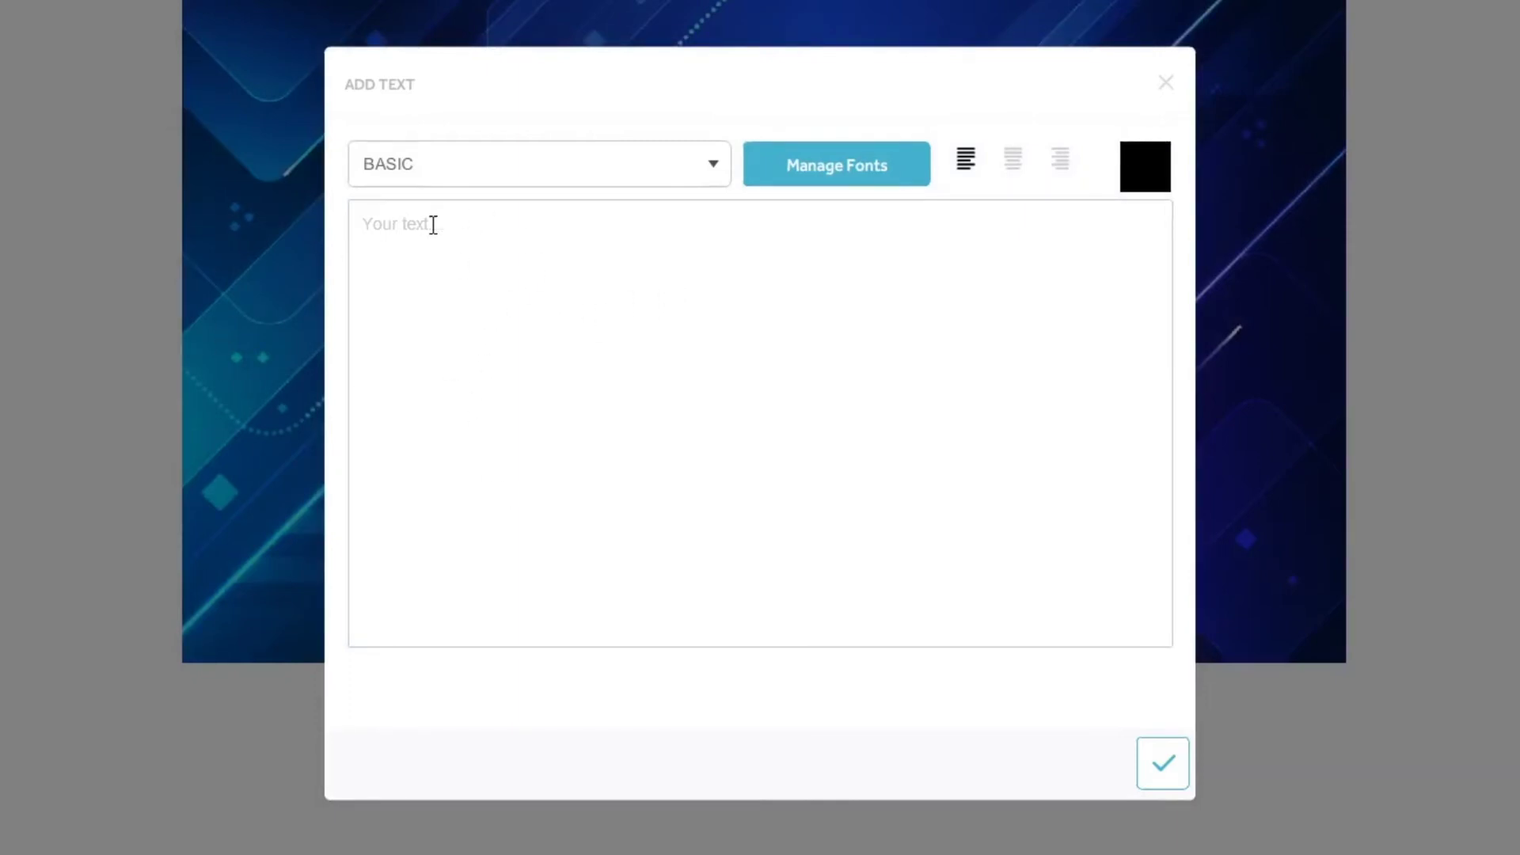
type("video course")
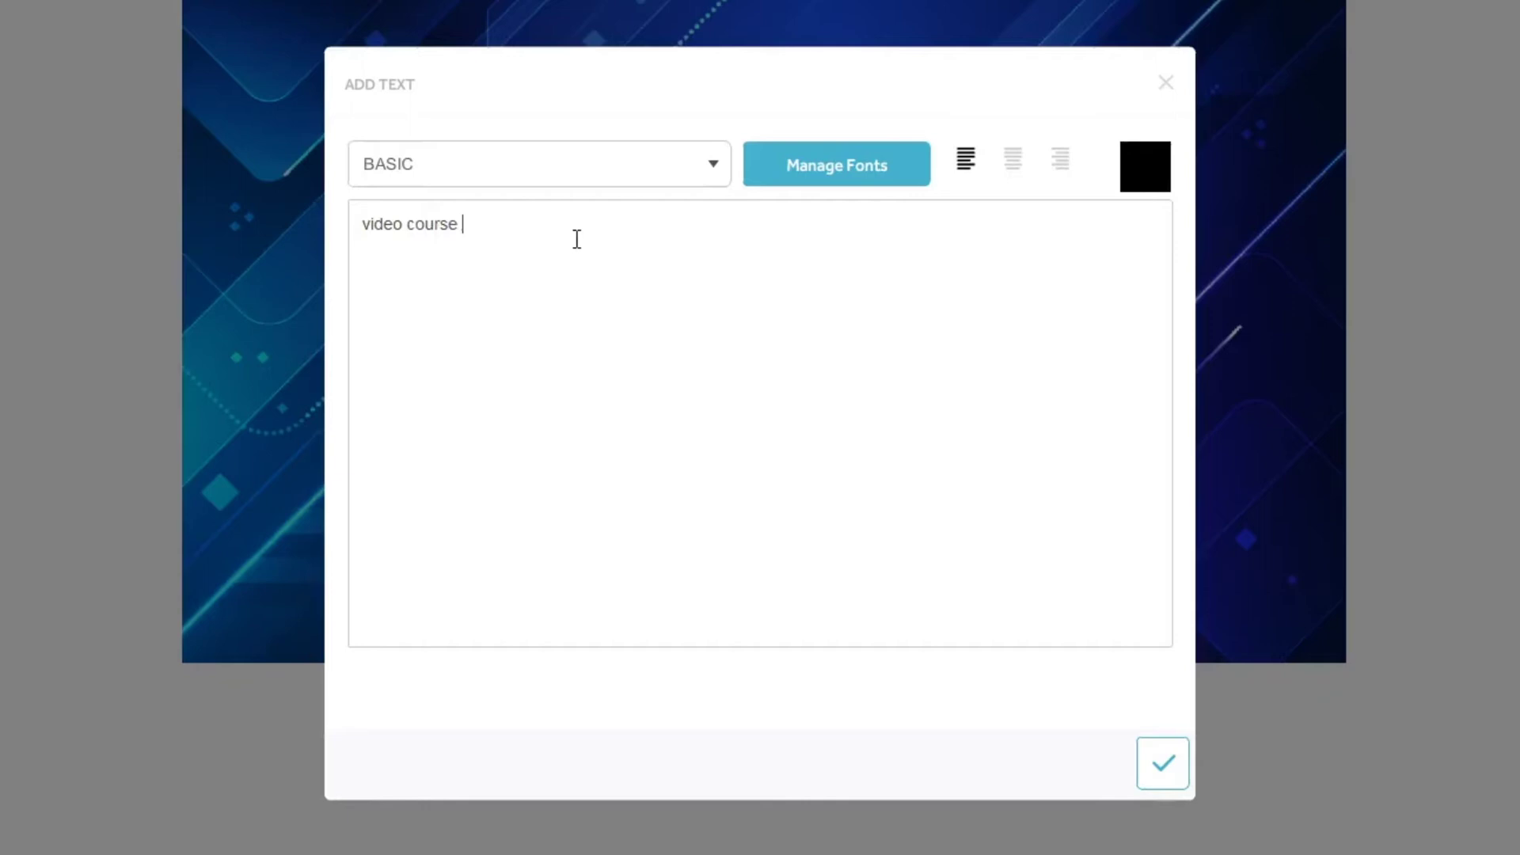
- Look through the text font choices and the available fonts for import, keeping the imported font list as it is
left_click(696, 168)
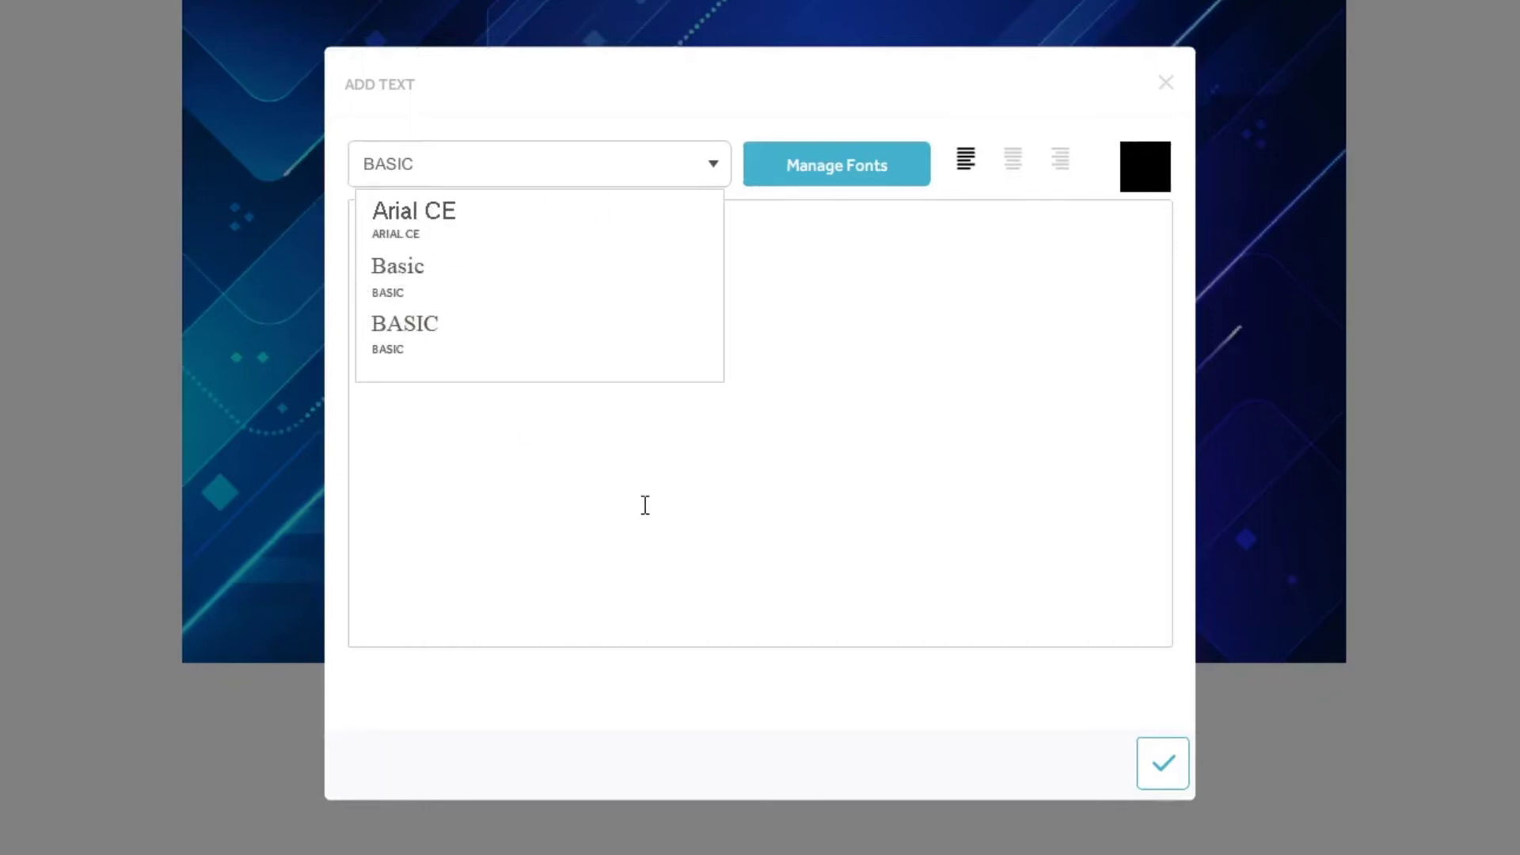
left_click(704, 162)
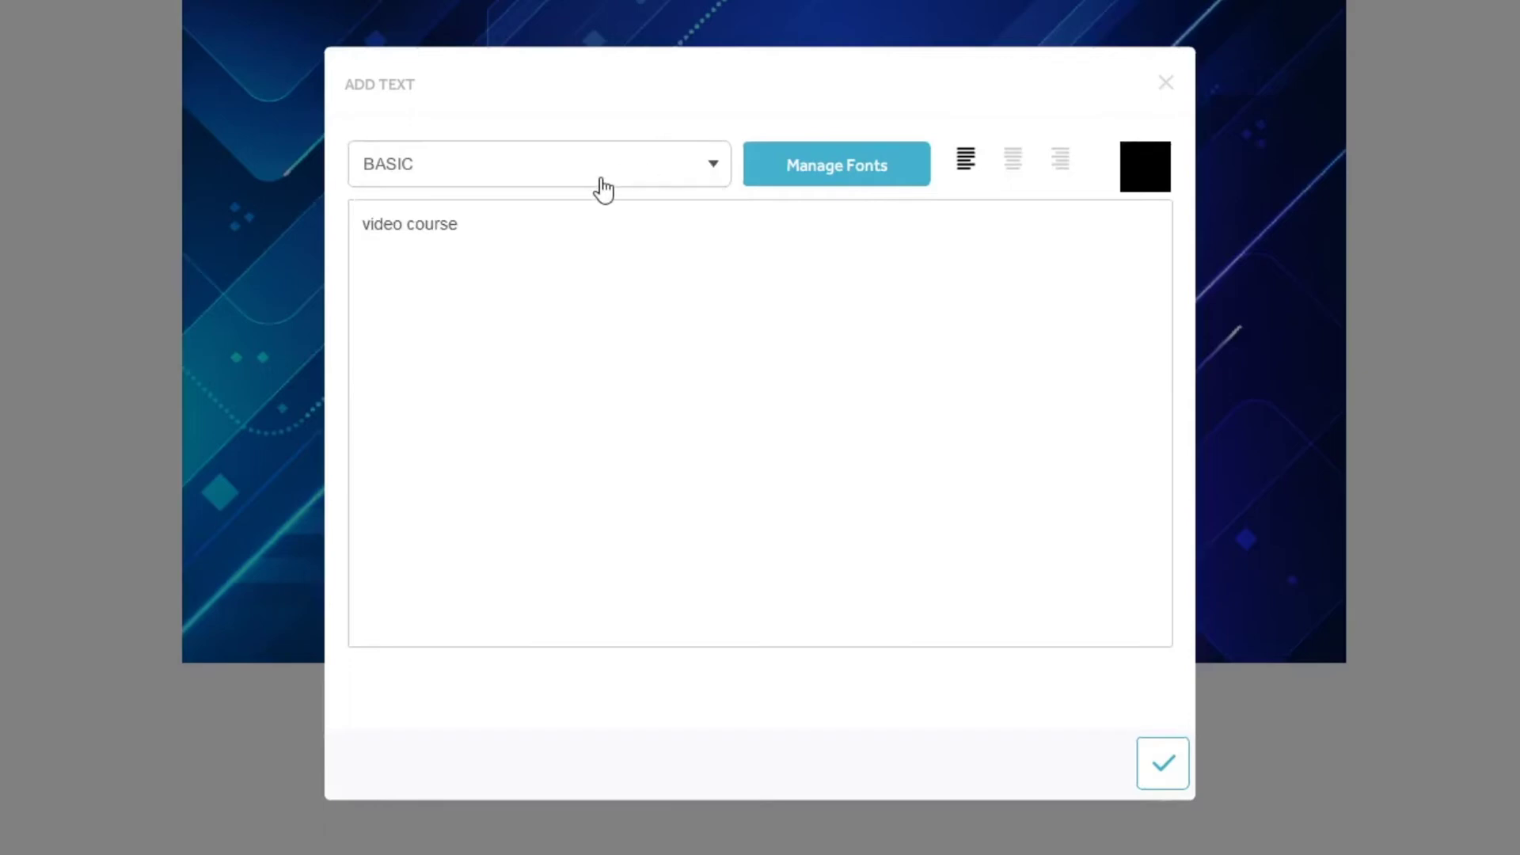
left_click(836, 168)
scroll(618, 312, "down", 5)
scroll(514, 333, "down", 12)
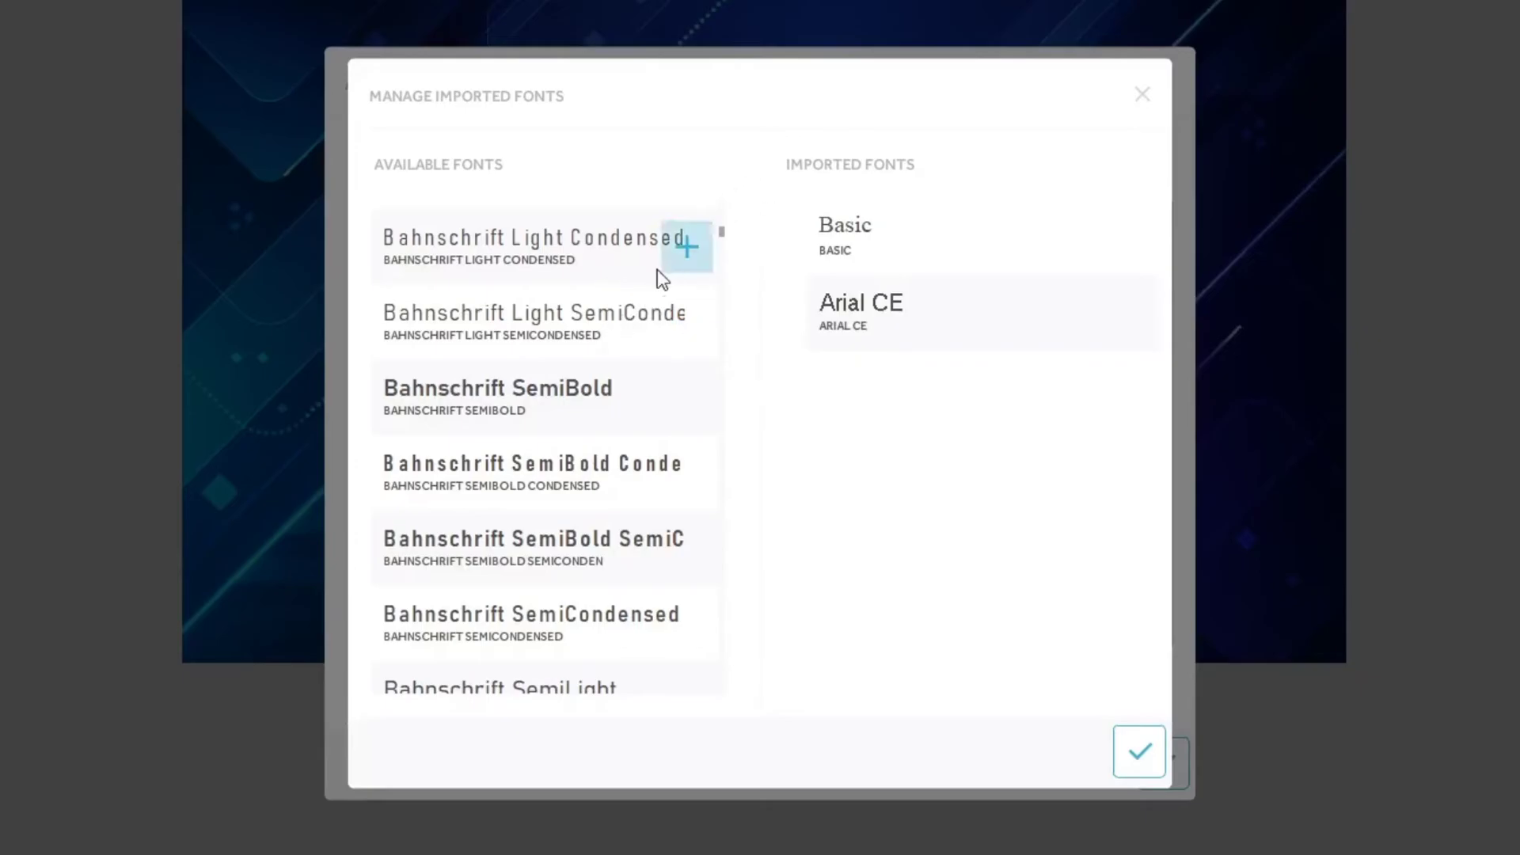
left_click(1144, 756)
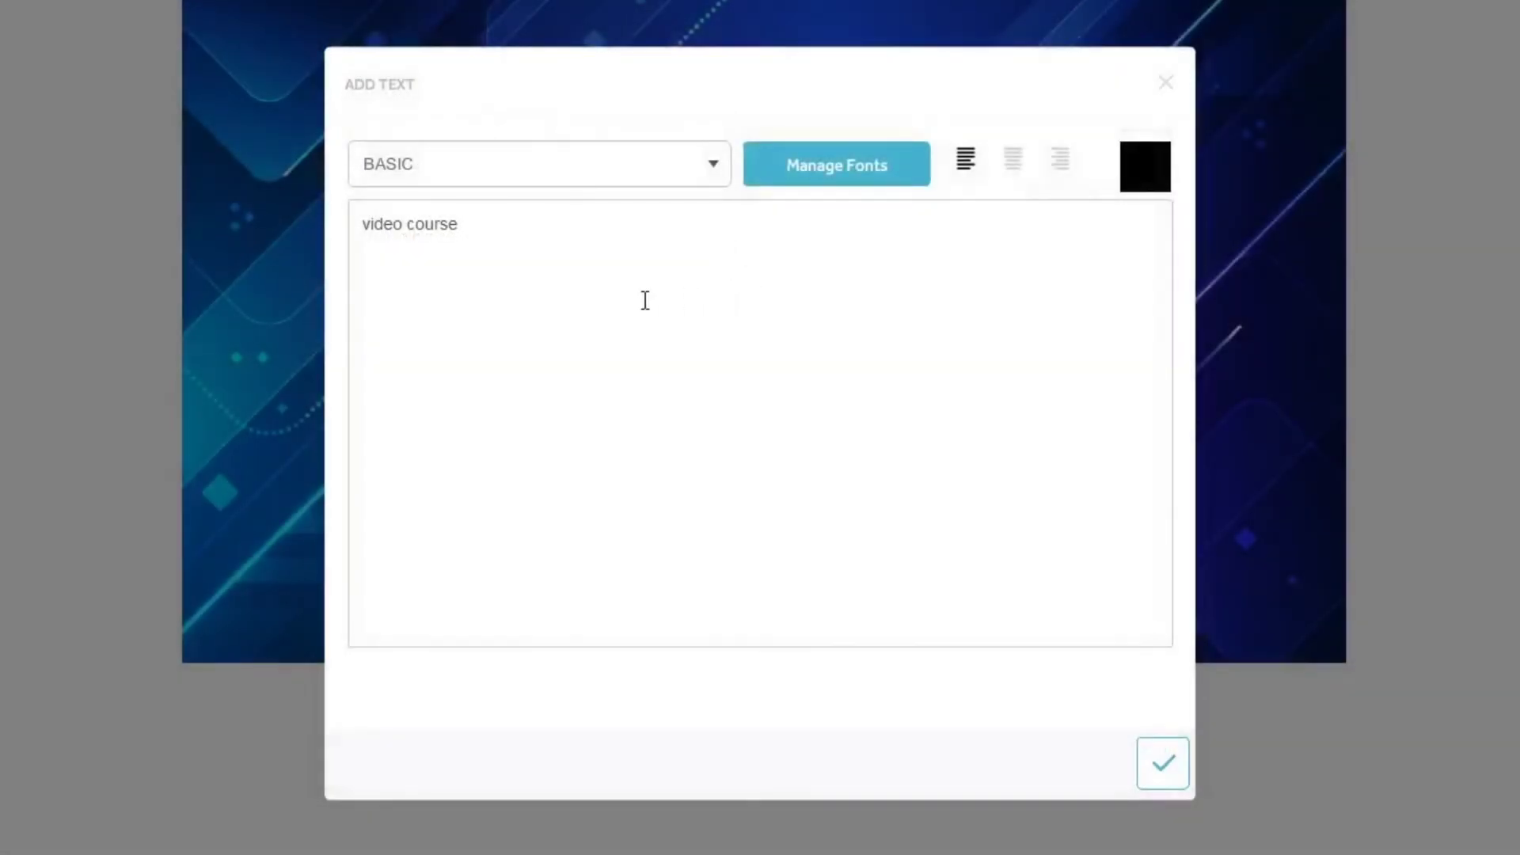
- Align the "video course" text to the right
left_click_drag(509, 237, 358, 239)
left_click(571, 236)
left_click(1014, 160)
left_click(1060, 158)
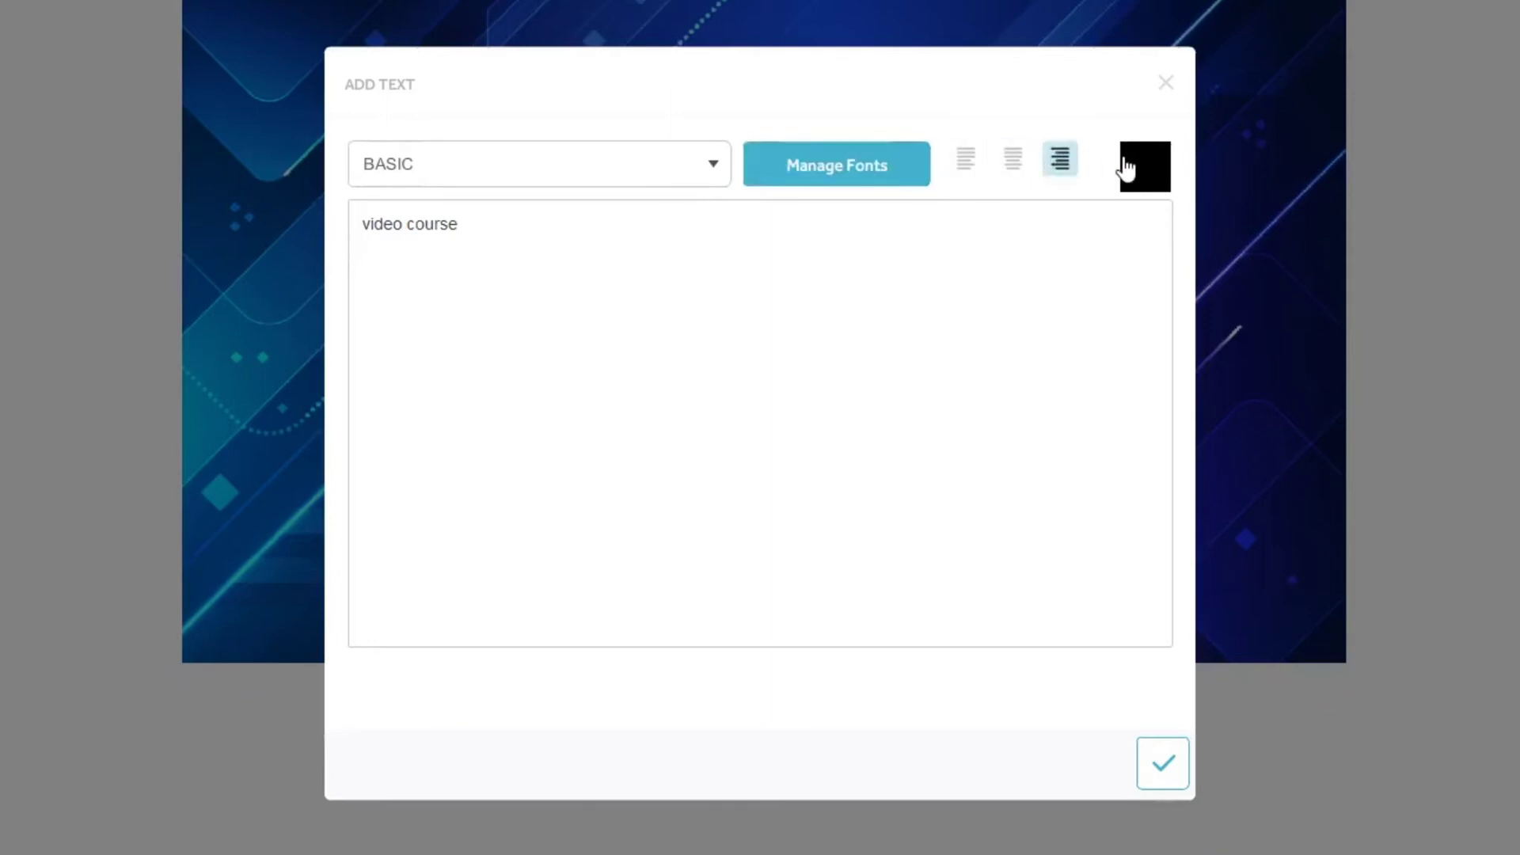
- Try several text colours, settle on black, and accept the text onto the canvas
left_click(1130, 165)
left_click(688, 276)
left_click(629, 466)
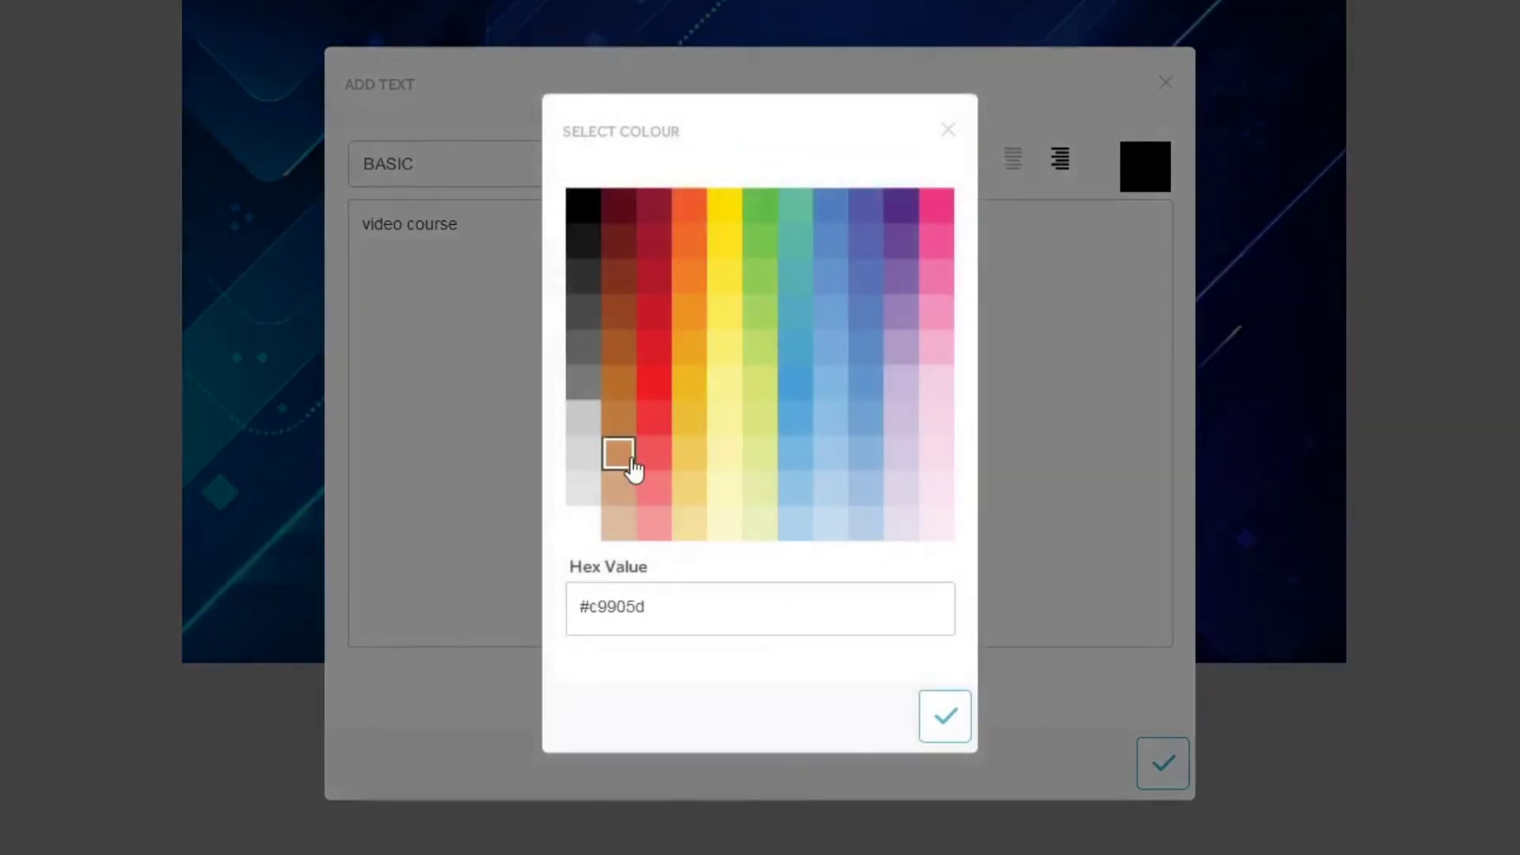
left_click(582, 526)
left_click(587, 207)
left_click(944, 716)
left_click(532, 274)
triple_click(351, 269)
left_click(624, 251)
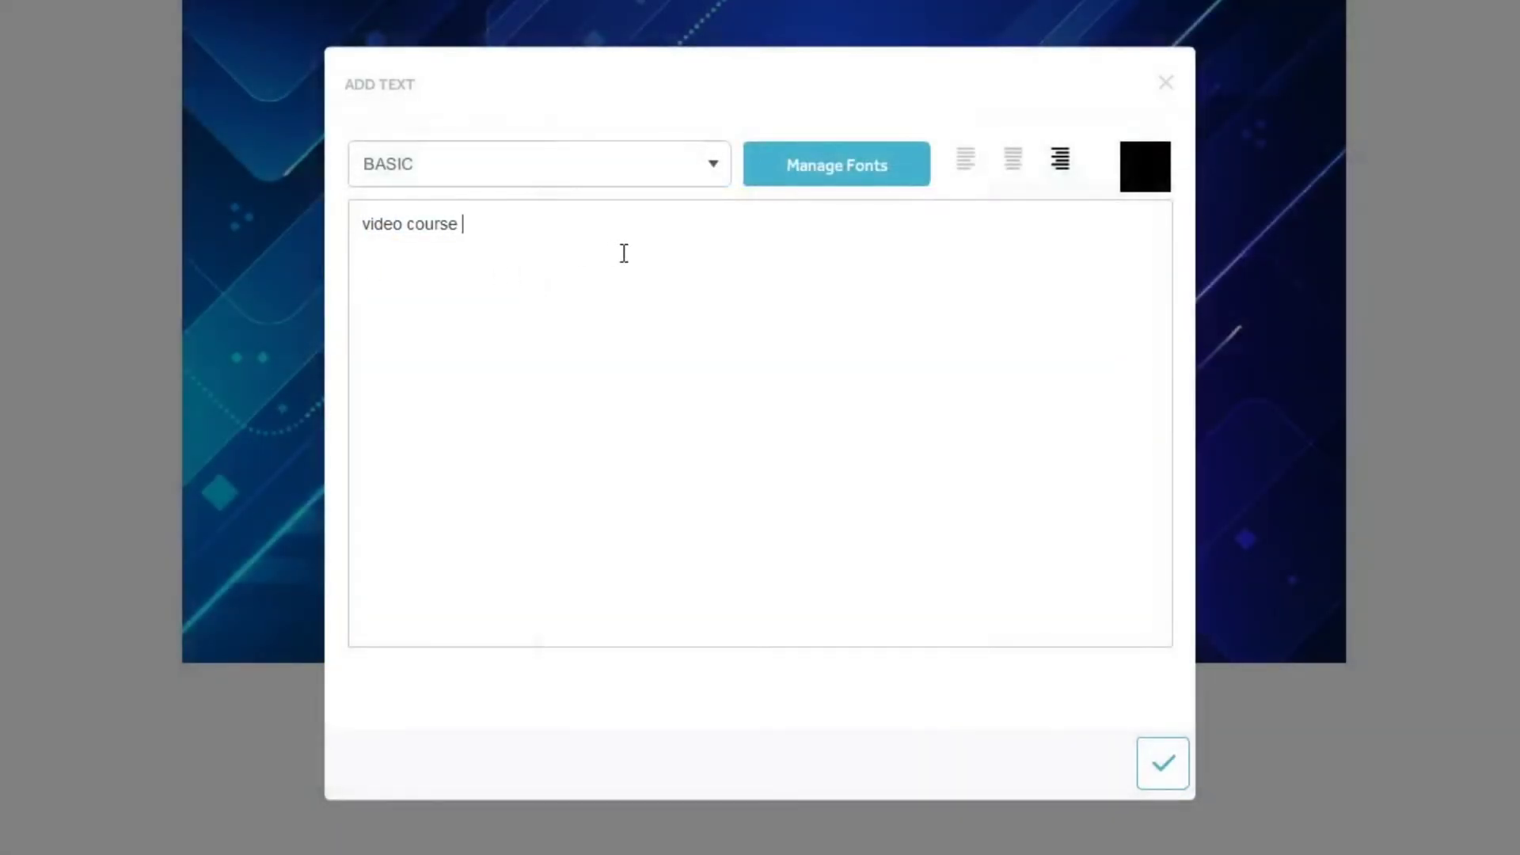
left_click(1169, 772)
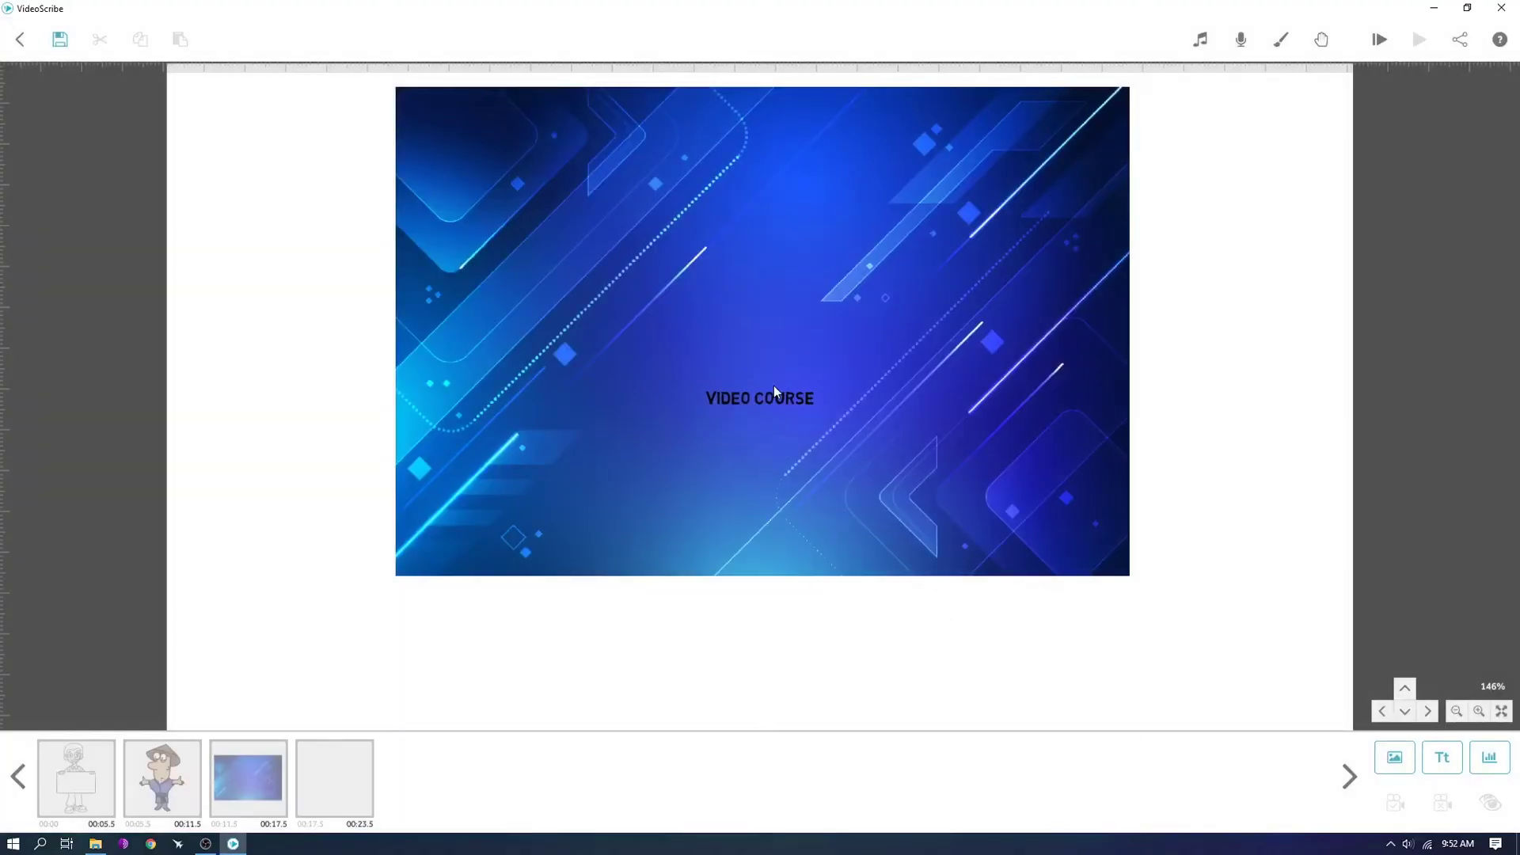
- Enlarge the VIDEO COURSE text, centre it just beneath the blue background image, and deselect it
left_click_drag(773, 395, 529, 644)
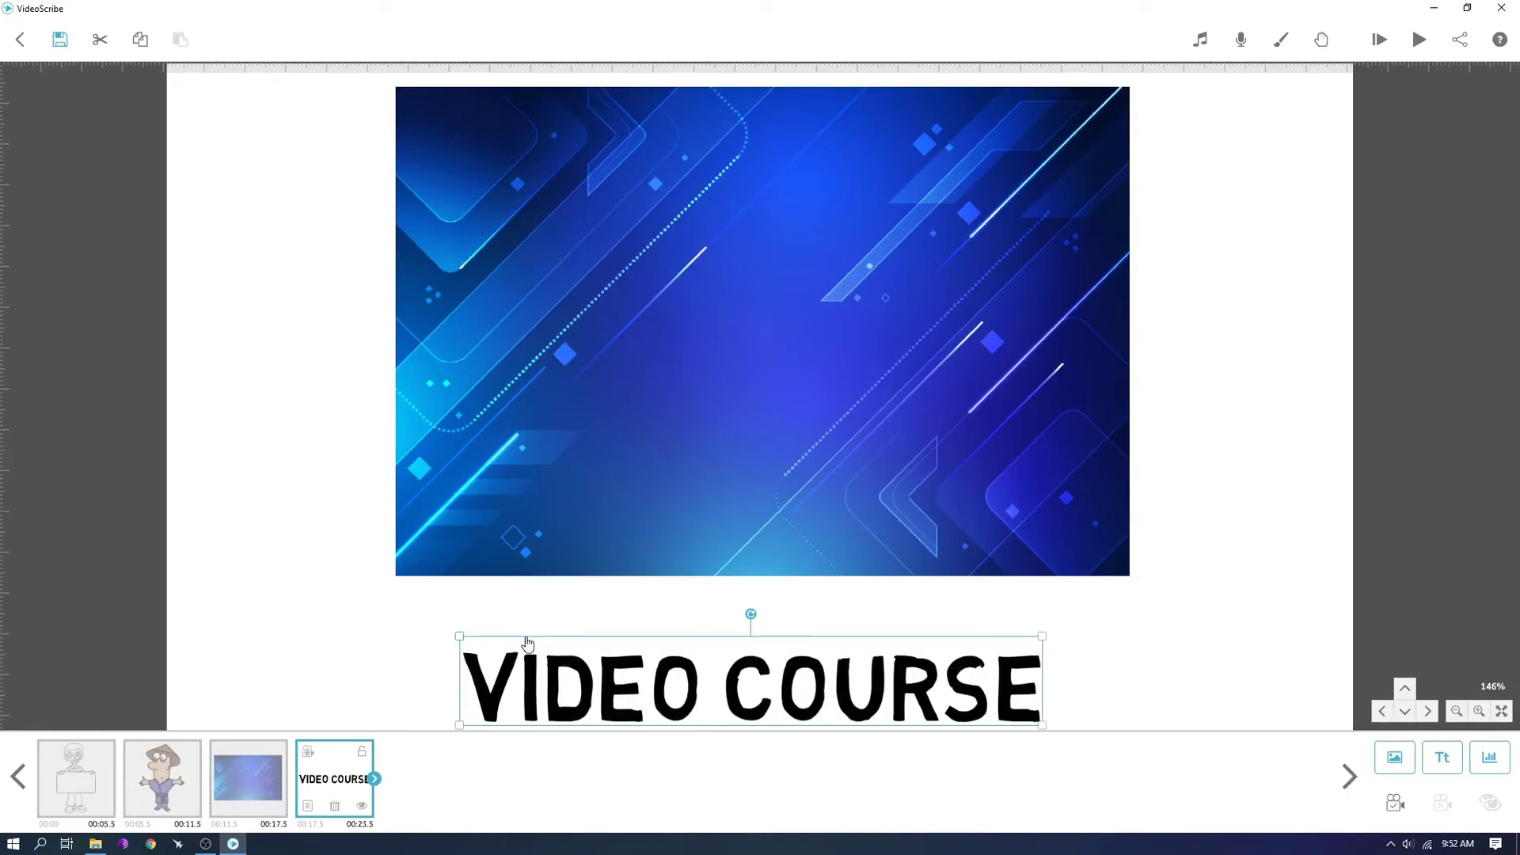
left_click_drag(809, 642, 818, 627)
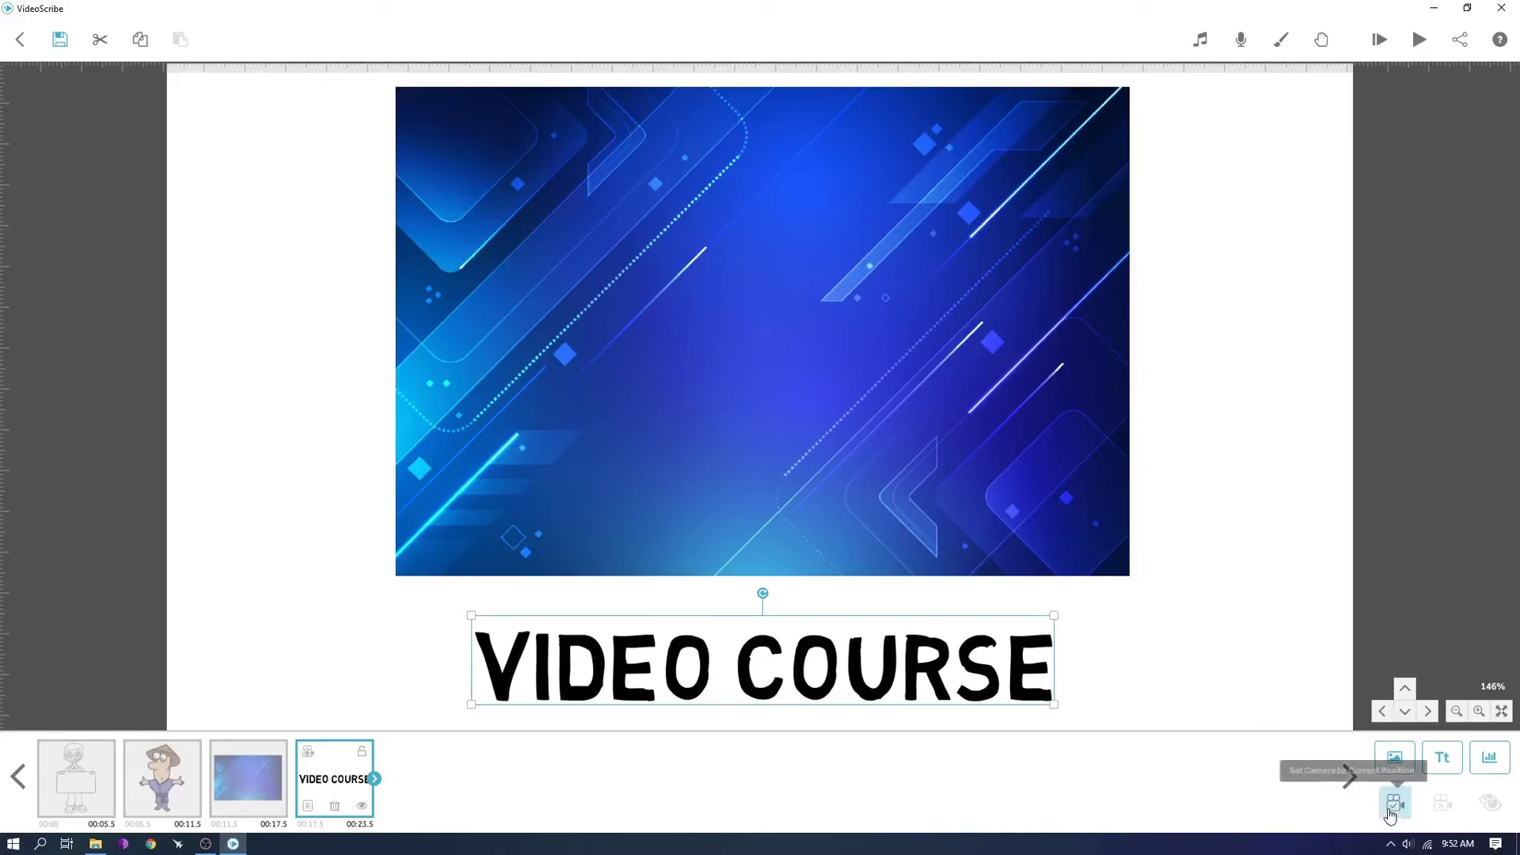
left_click(1309, 593)
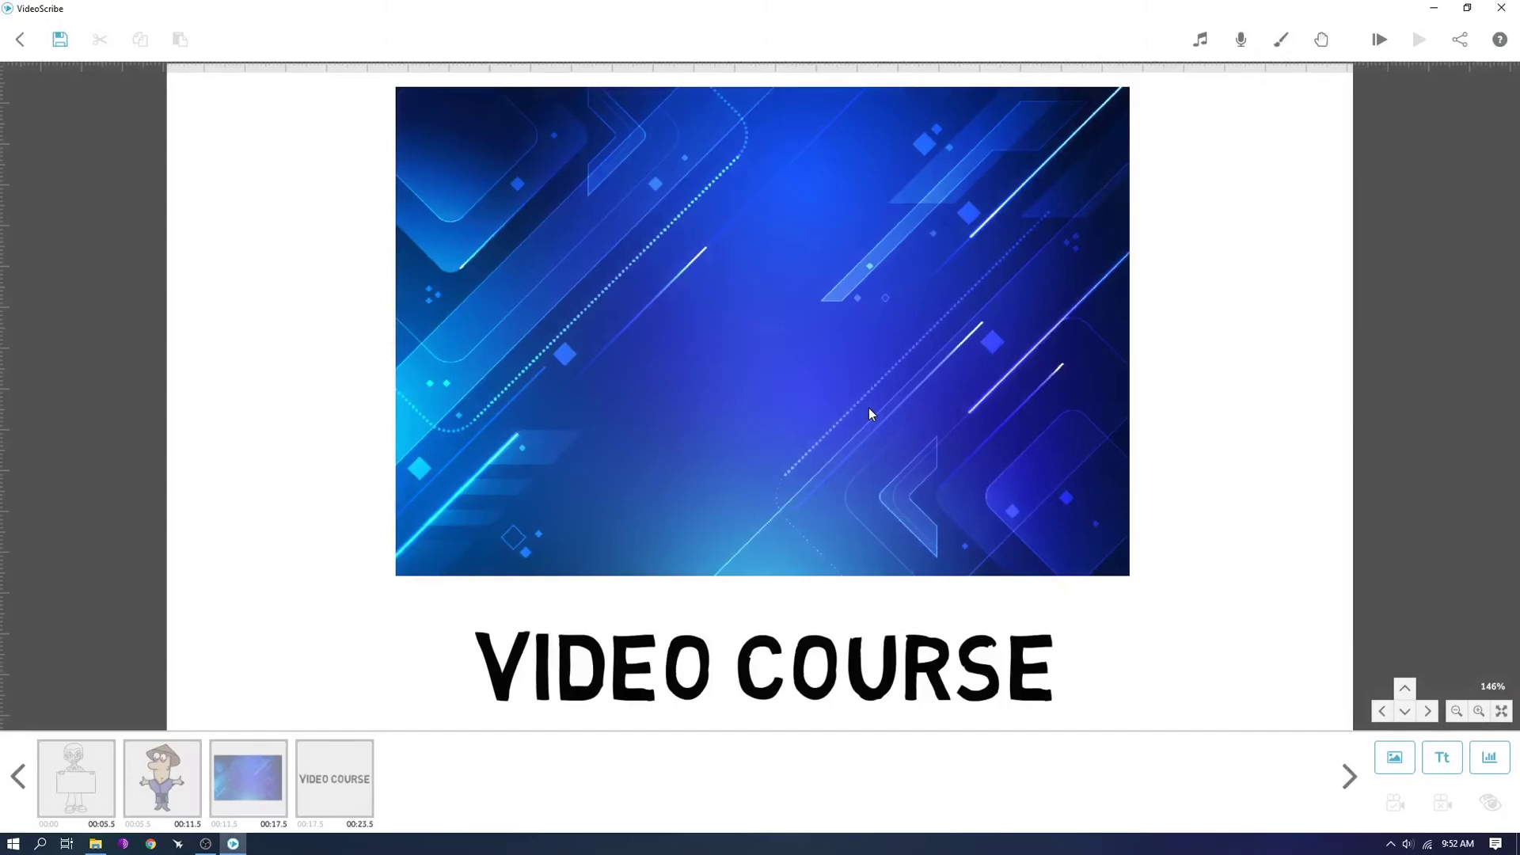
- Shorten the blue background image's animate, pause and transition times to 1.5 seconds in total in its image properties
left_click(643, 201)
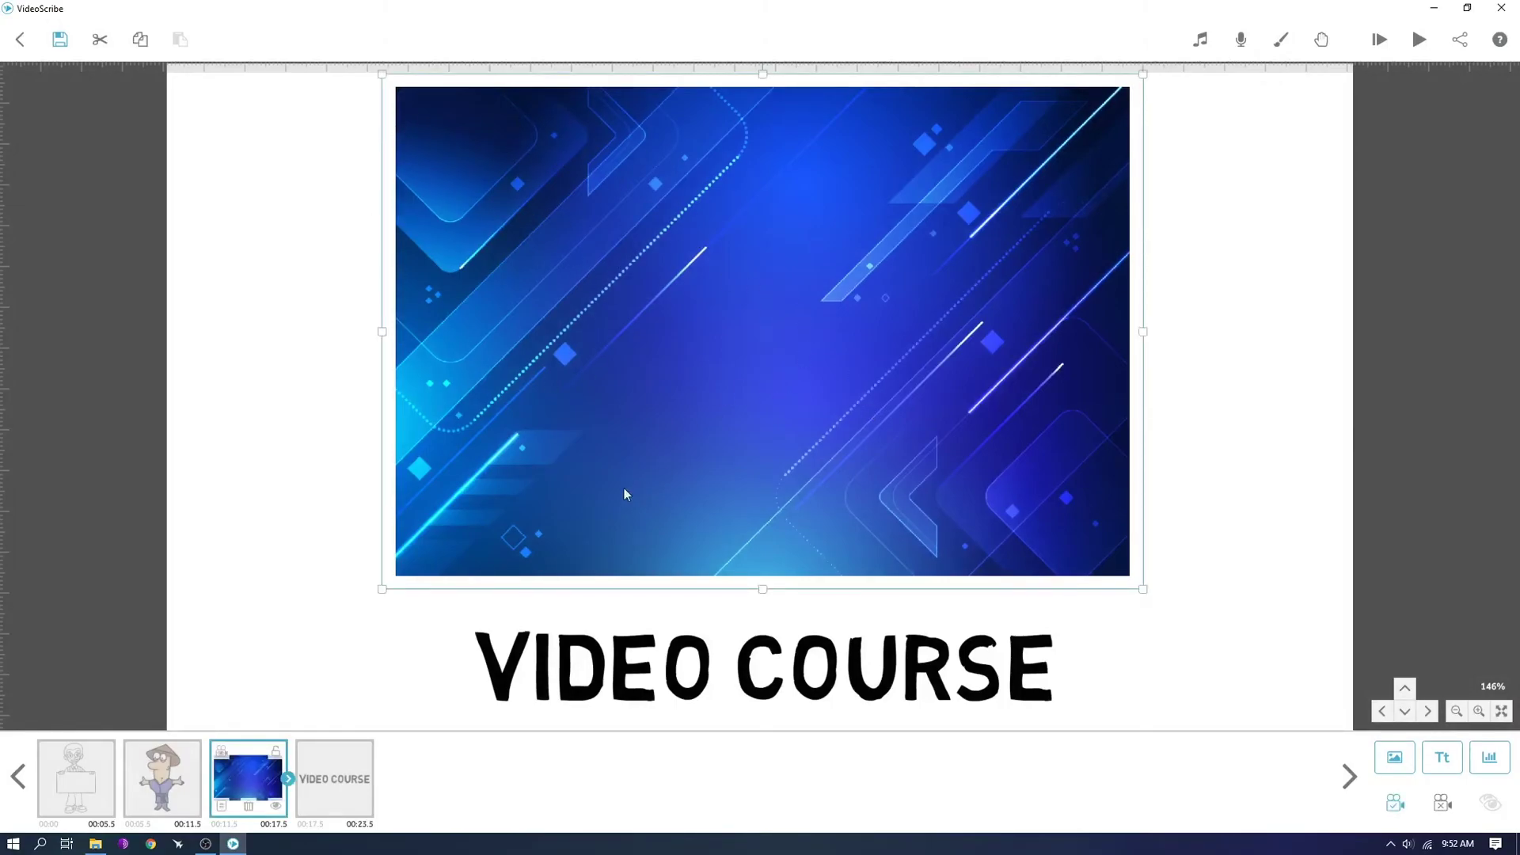
left_click(219, 807)
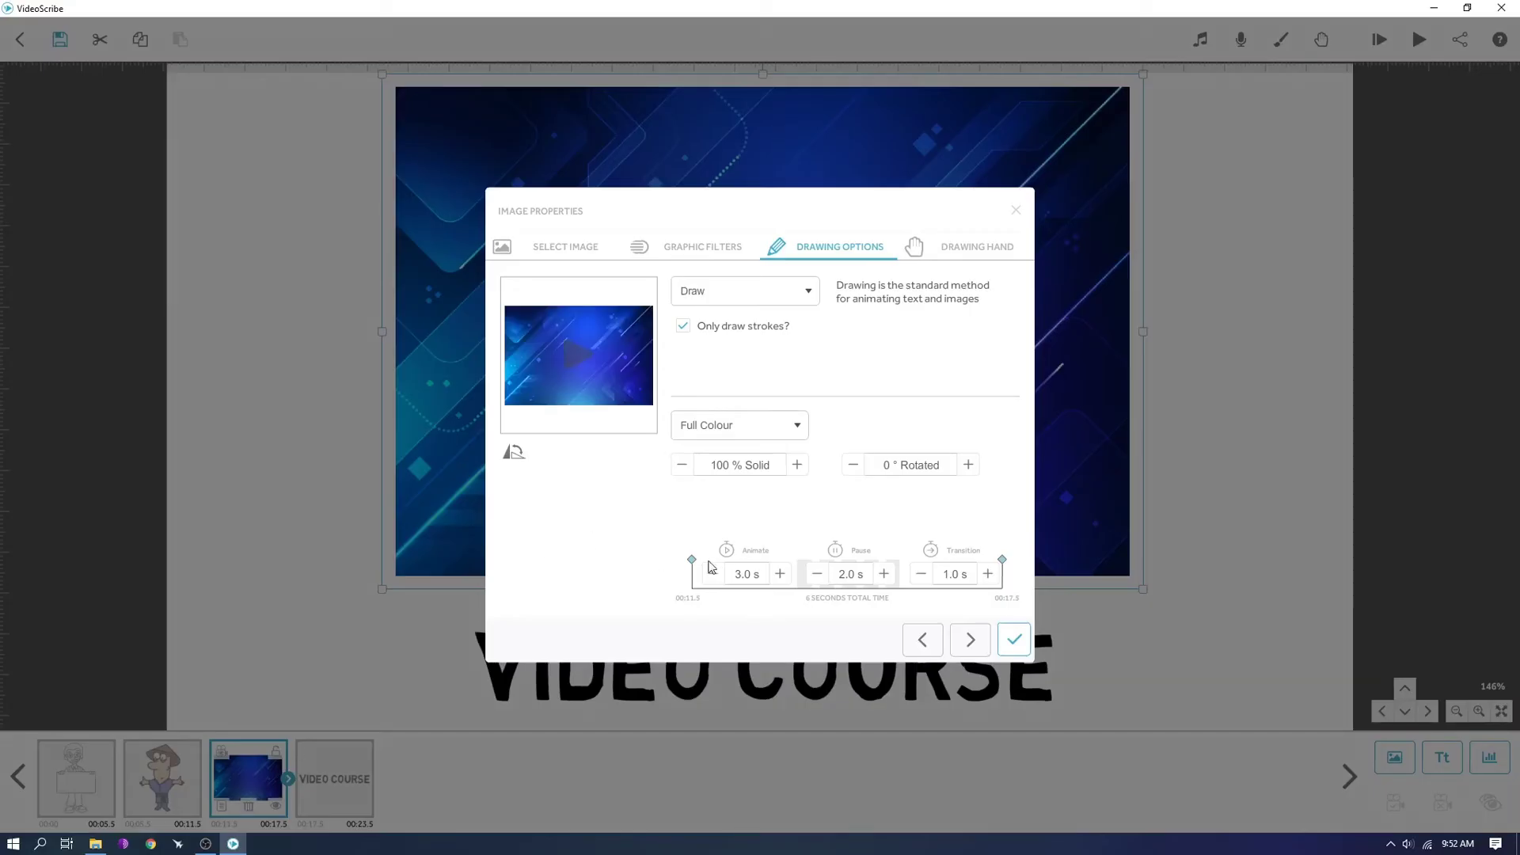
left_click(708, 572)
left_click(707, 572)
left_click(708, 572)
left_click(707, 573)
left_click(707, 573)
left_click(814, 574)
left_click(814, 575)
left_click(919, 575)
left_click(1014, 639)
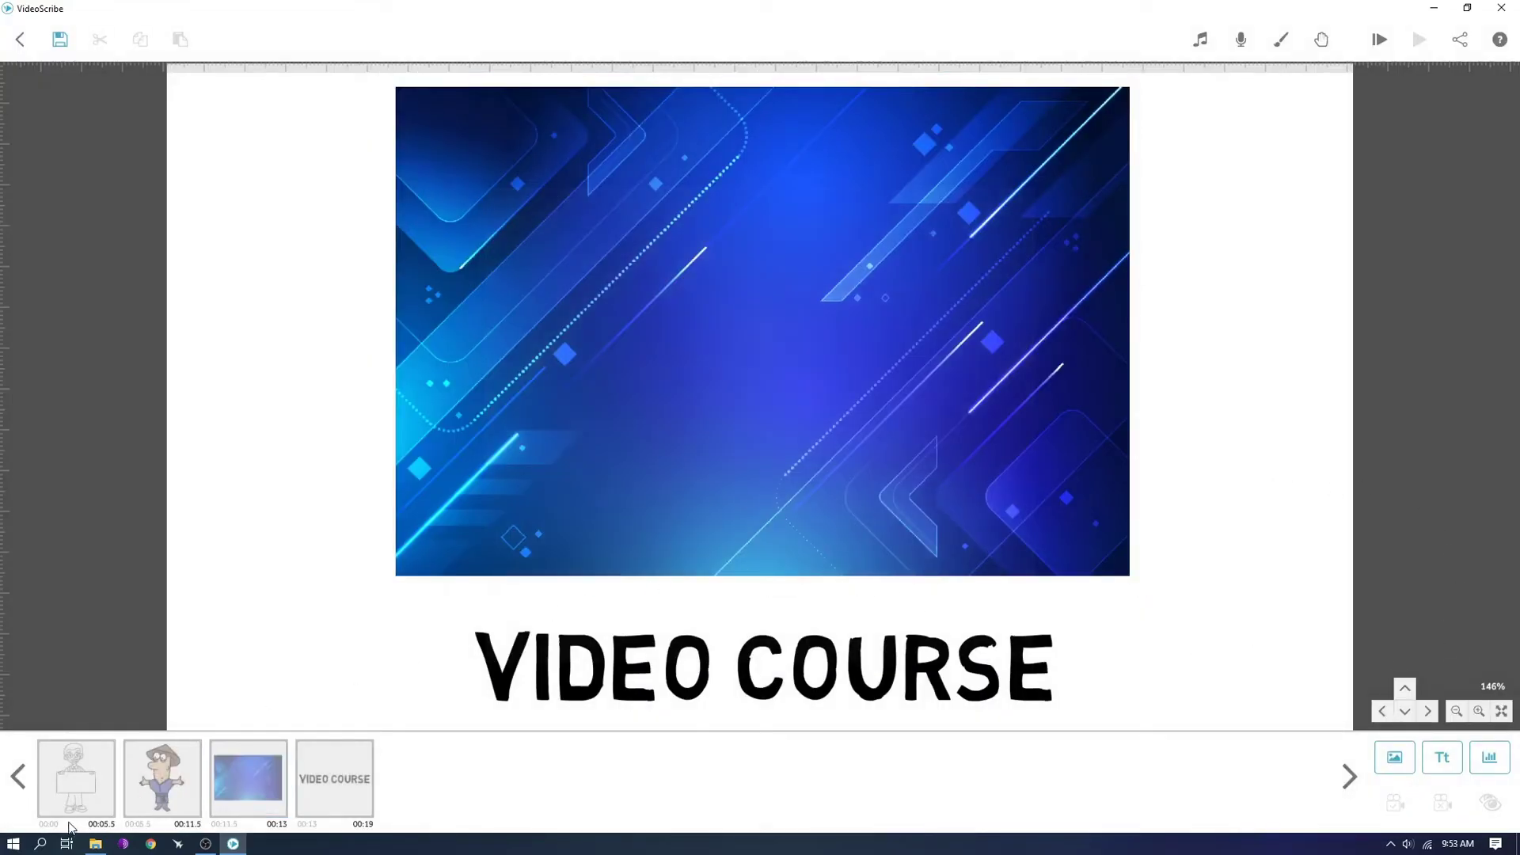
- Preview the whole scribe twice, skipping ahead to the next element during the second playback
left_click(1379, 40)
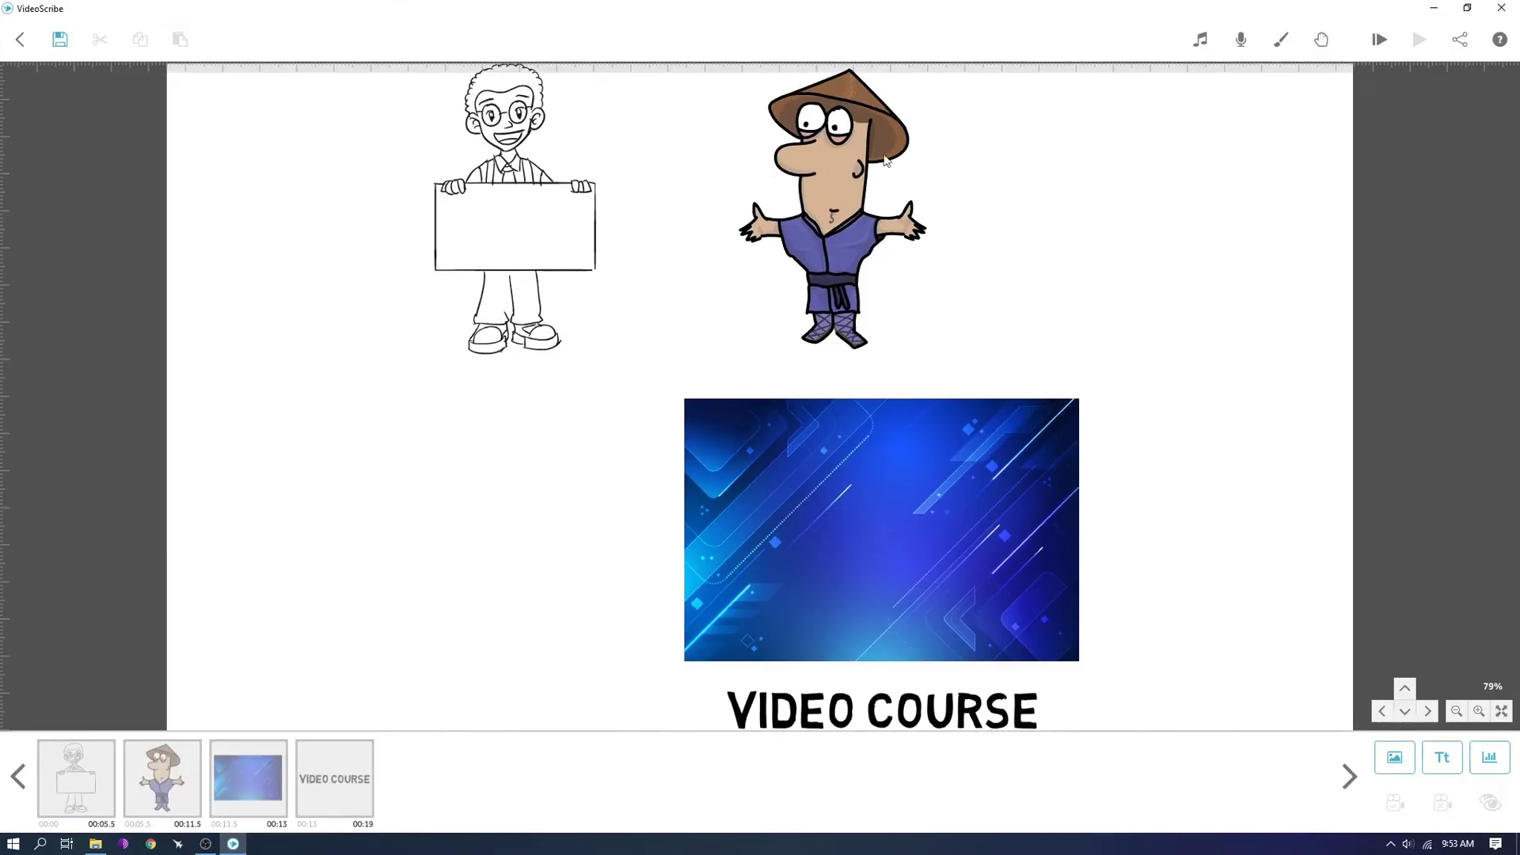
left_click_drag(1125, 273, 1079, 23)
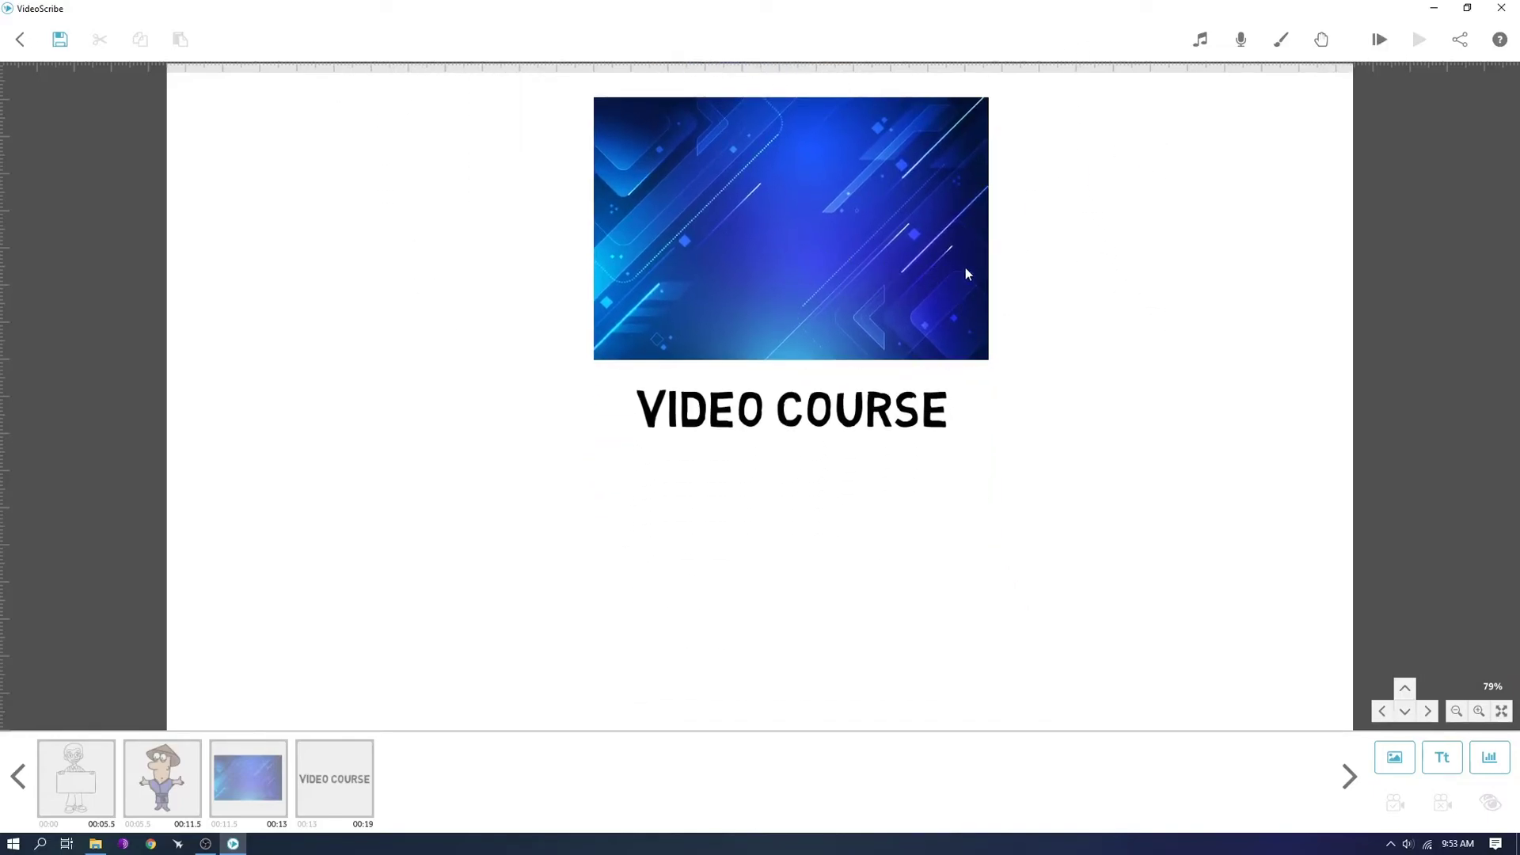
left_click(1378, 48)
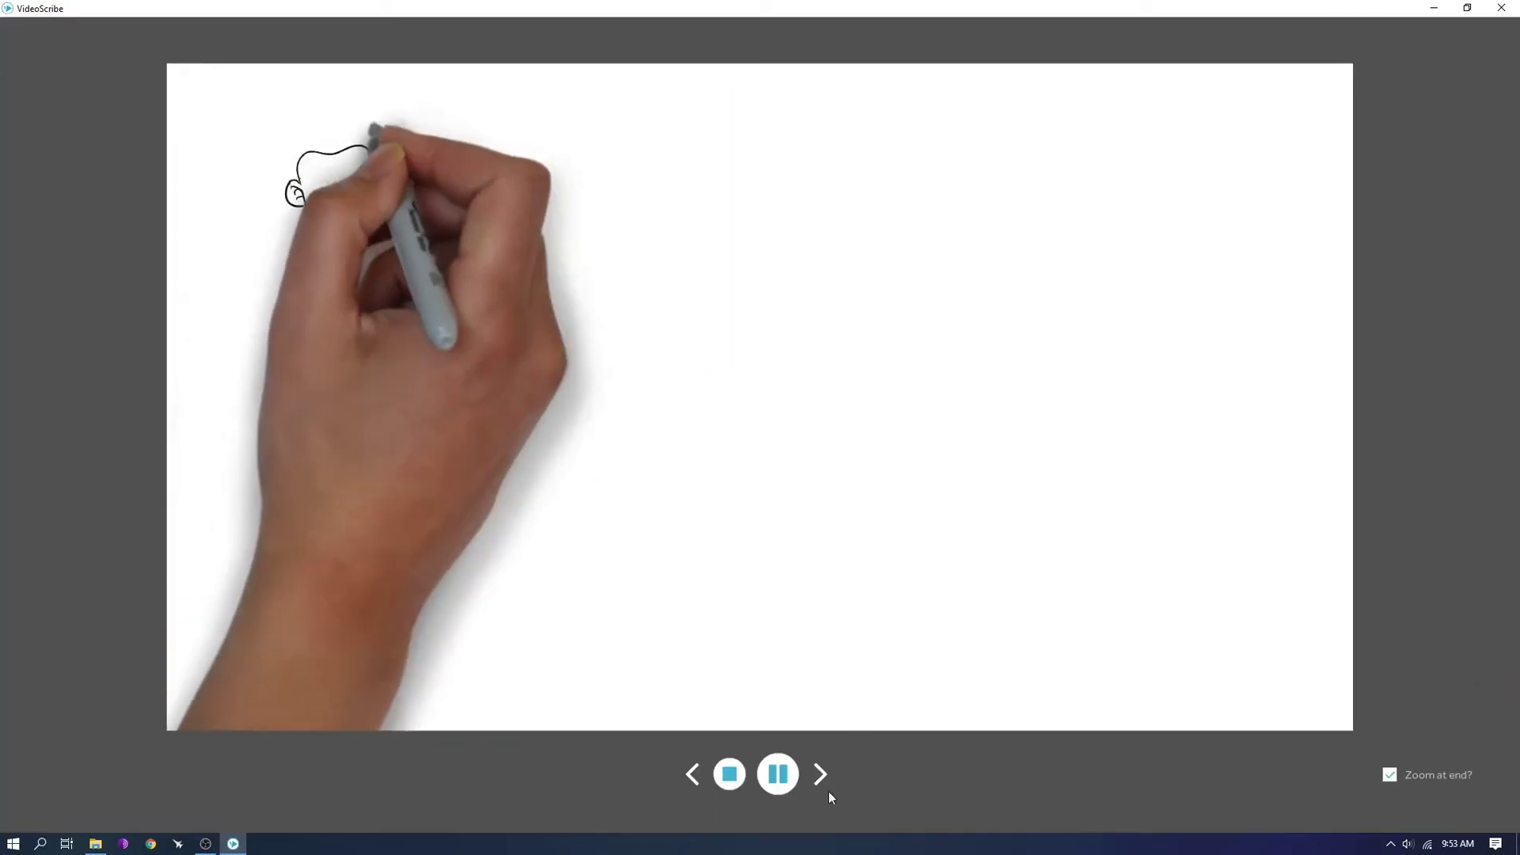
left_click(821, 775)
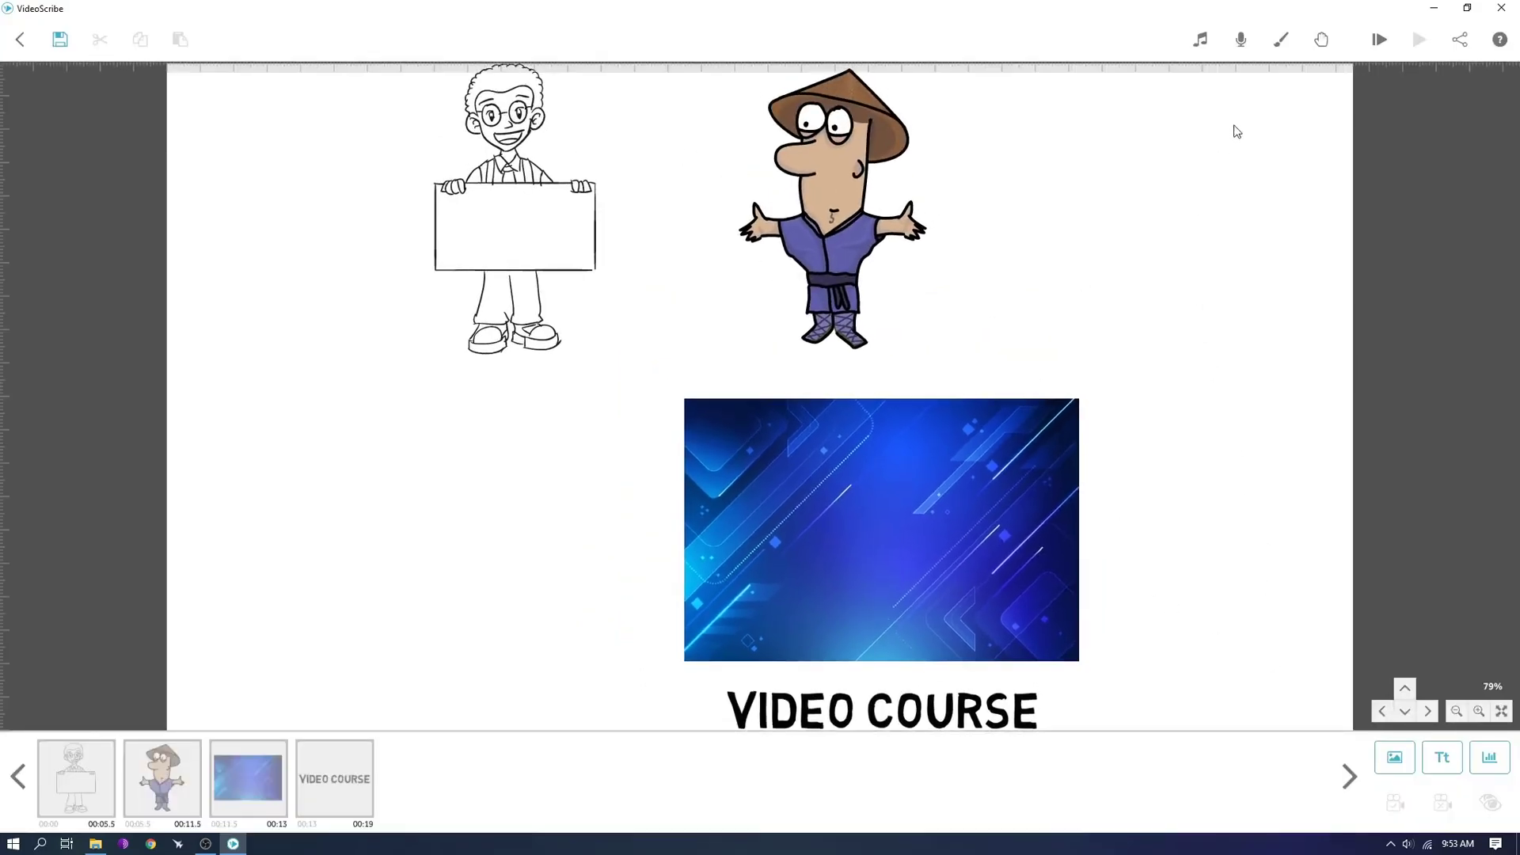
- Turn off Zoom at end and preview the scribe again, skipping ahead through the elements
left_click(1381, 40)
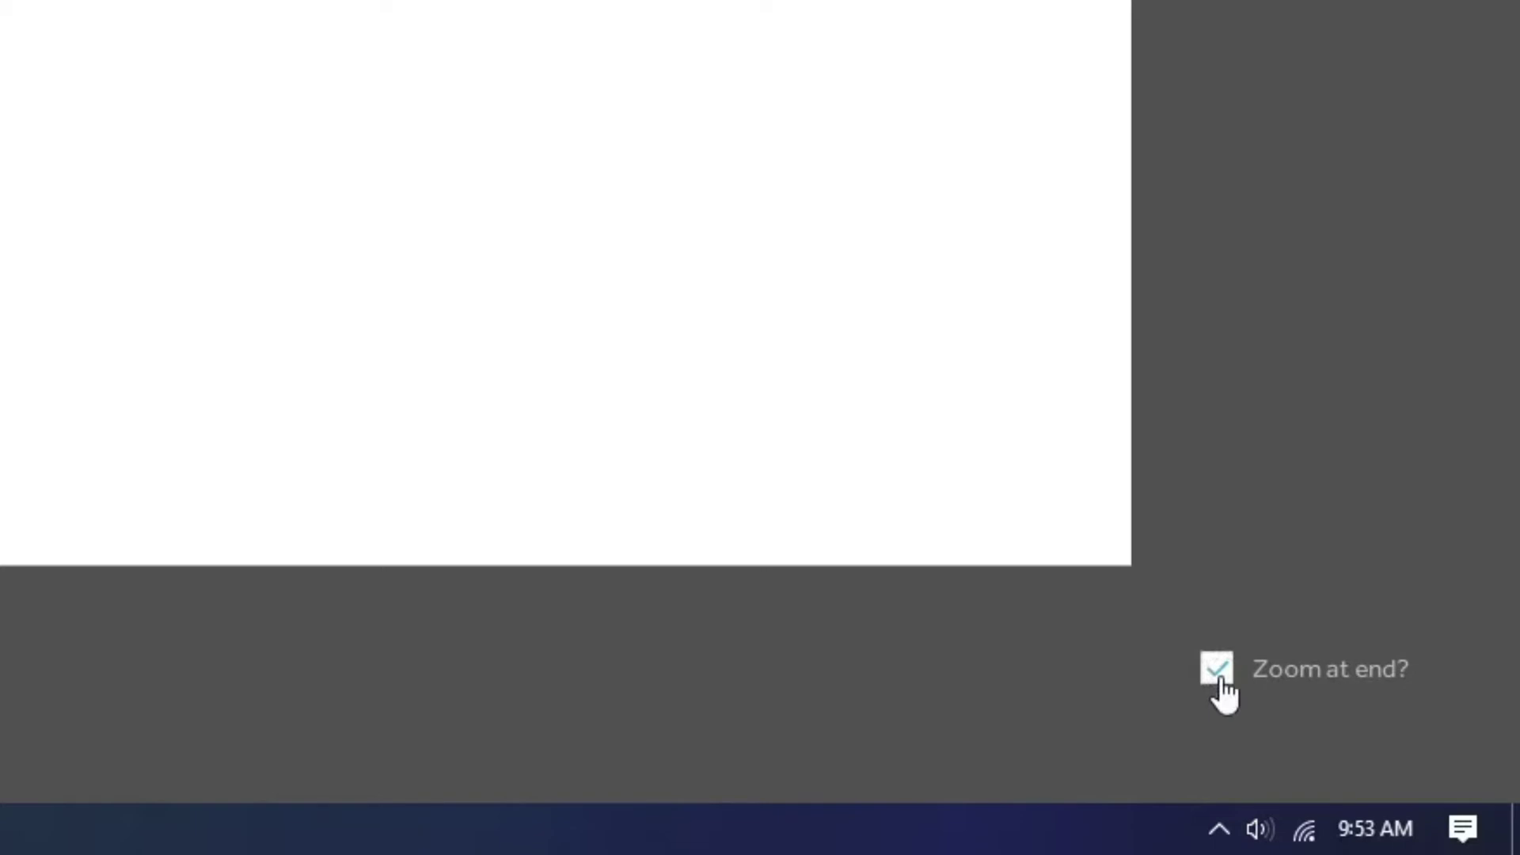
left_click(1219, 681)
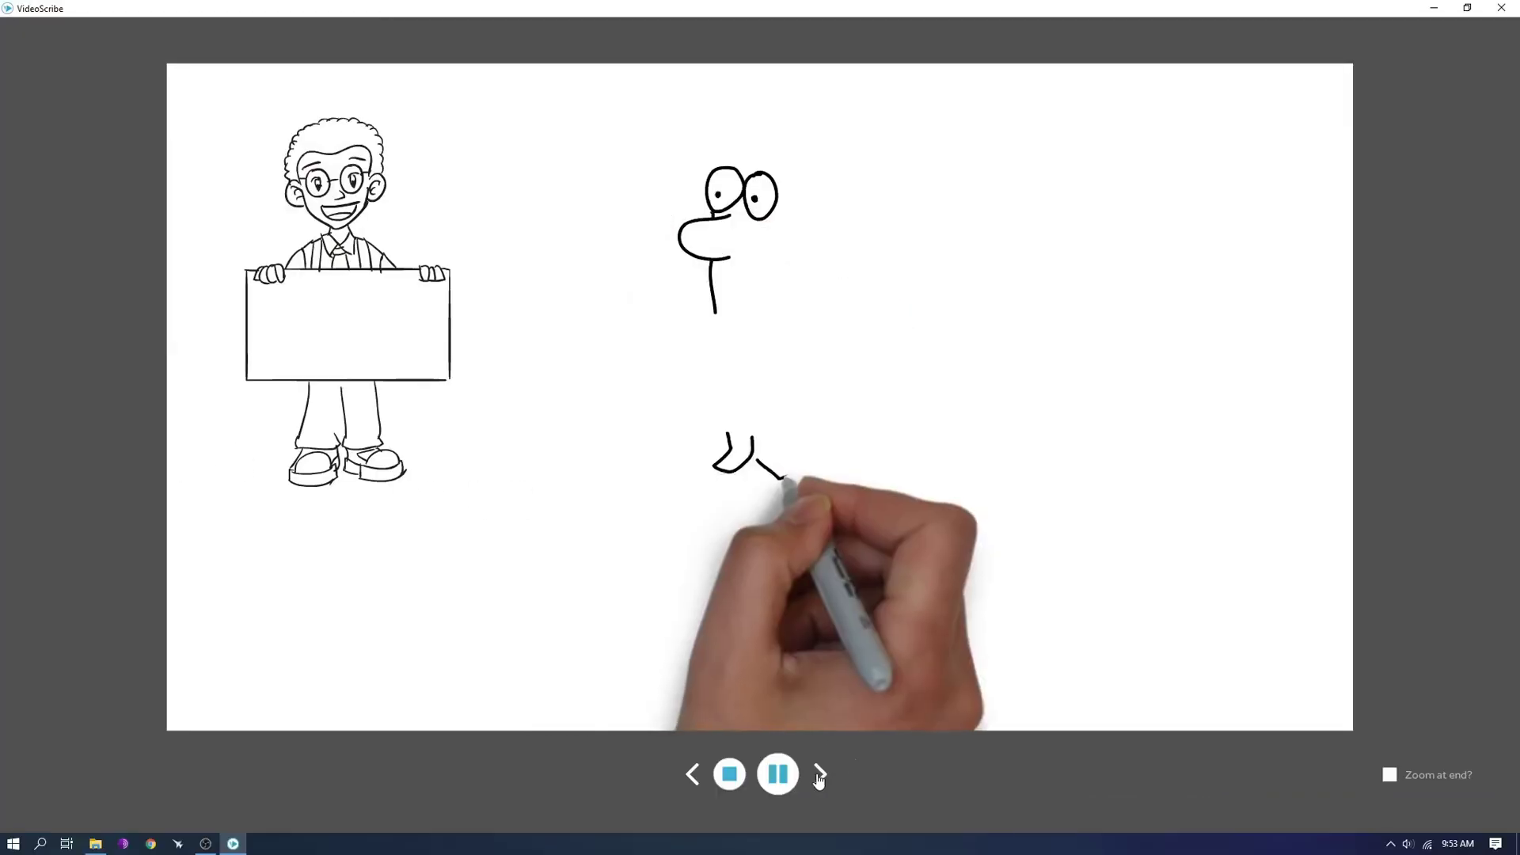
left_click(819, 776)
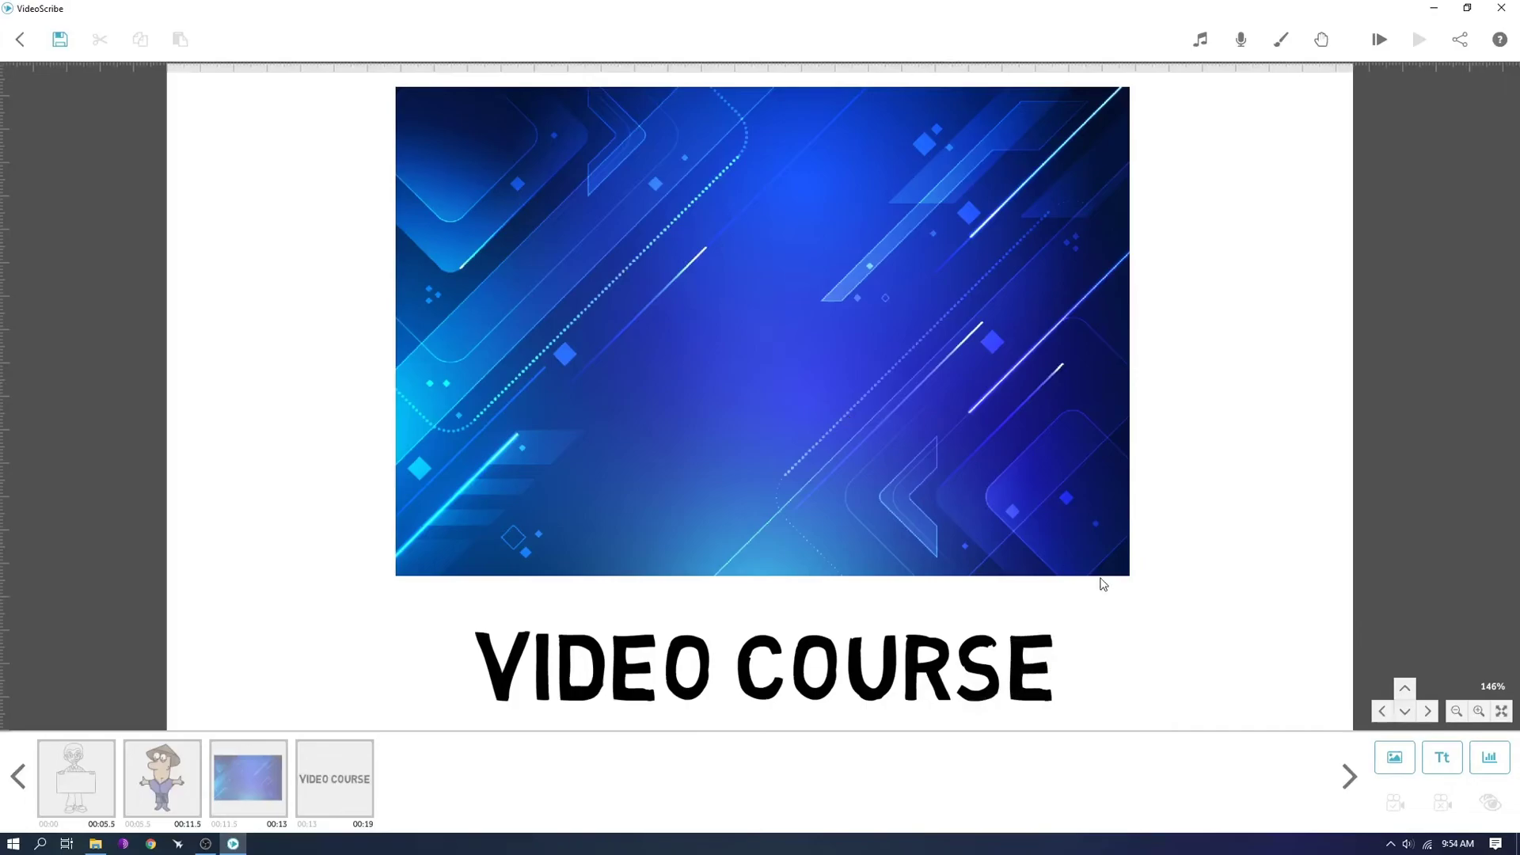
left_click(462, 417)
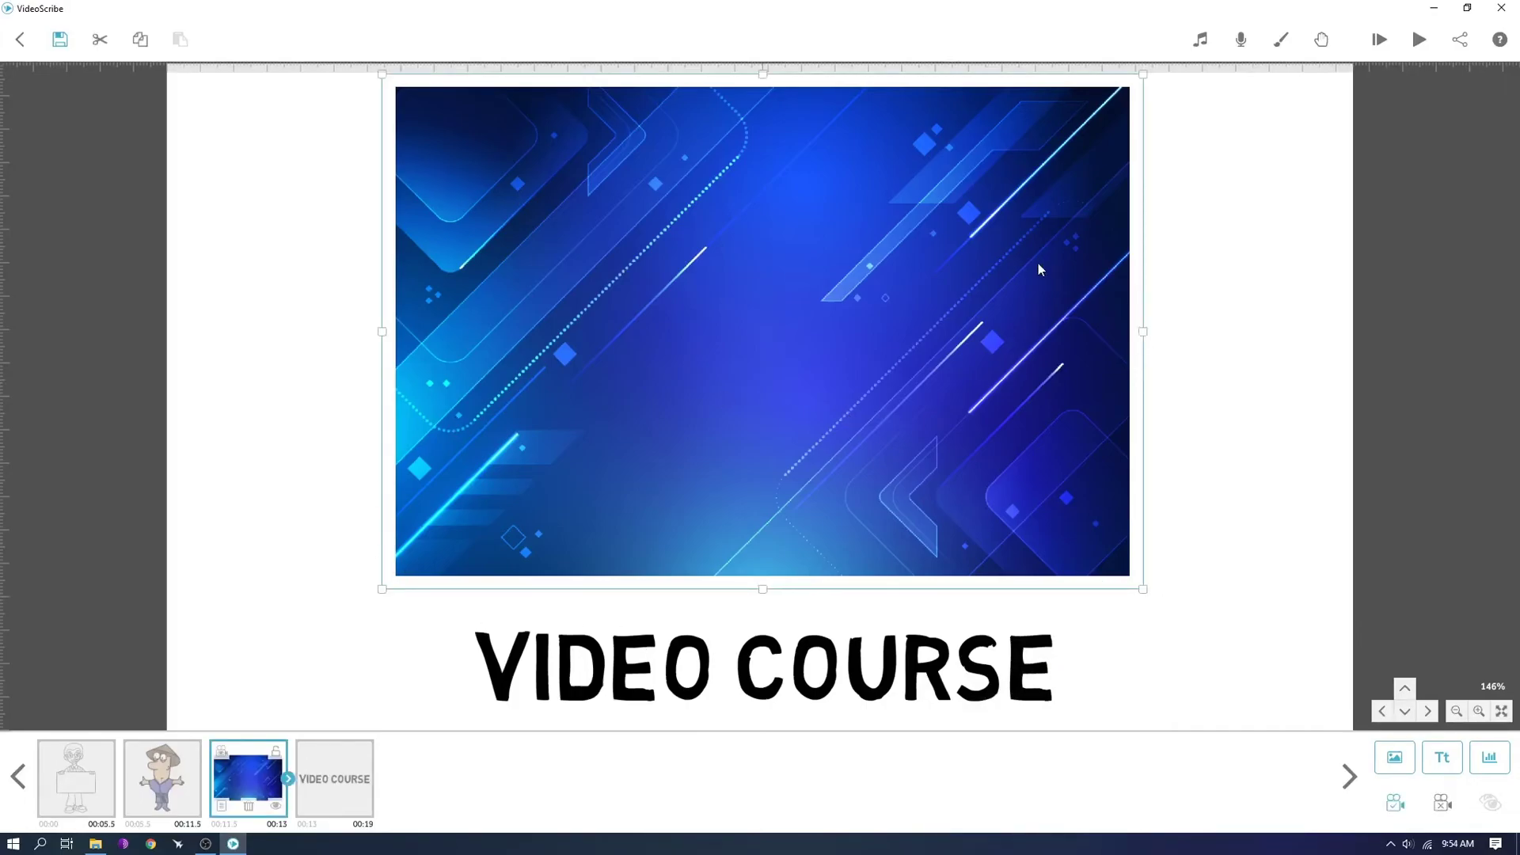
left_click(722, 668)
left_click(1282, 467)
left_click_drag(1143, 679, 1165, 702)
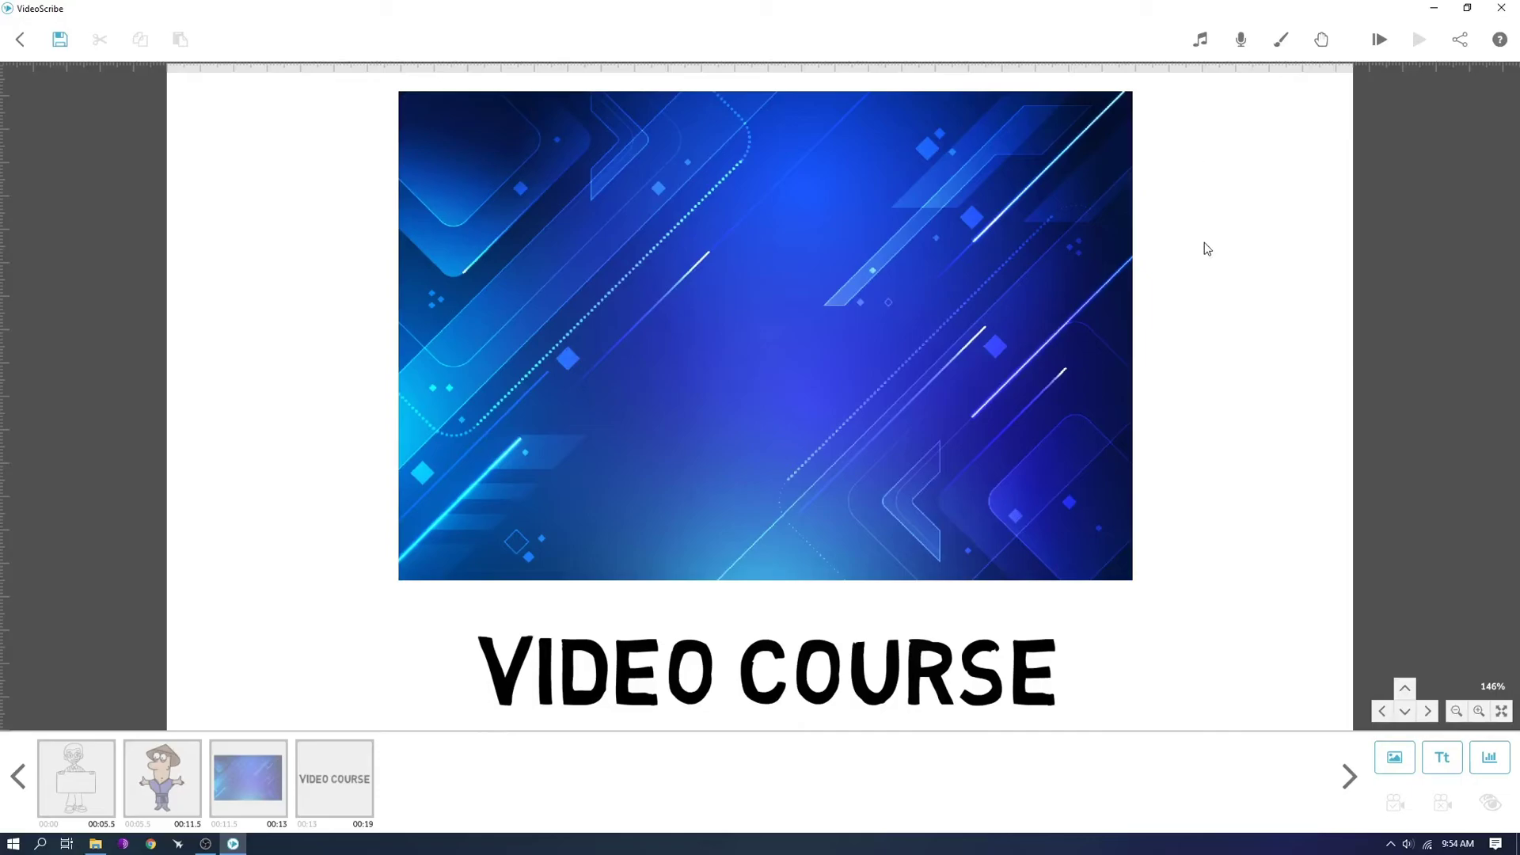
- Open the new chart form over an empty canvas area, view its fields, and close it without adding a chart
left_click_drag(1215, 715, 710, 72)
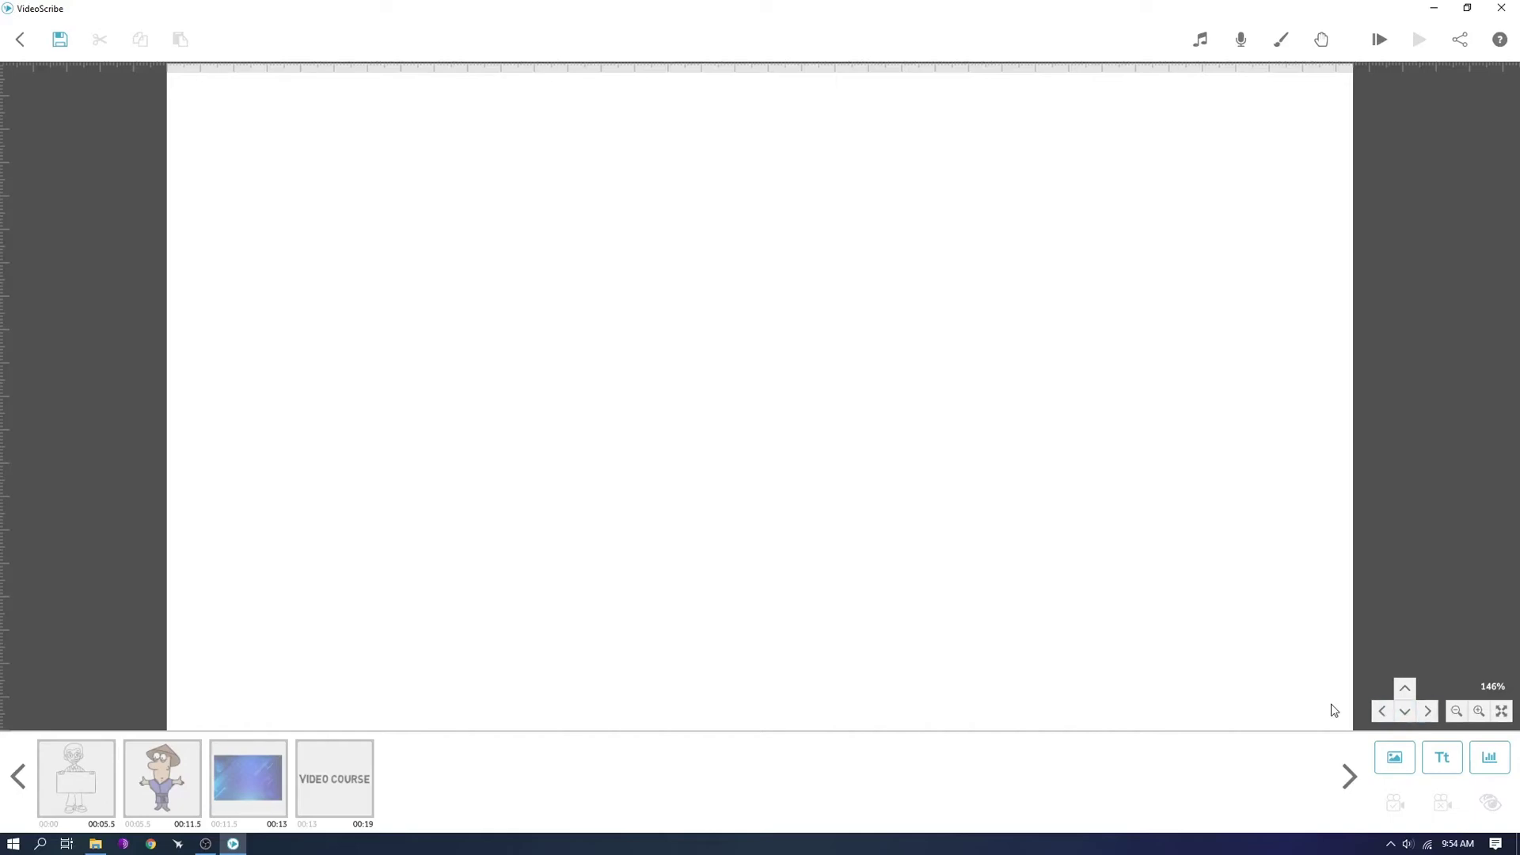
left_click(1489, 756)
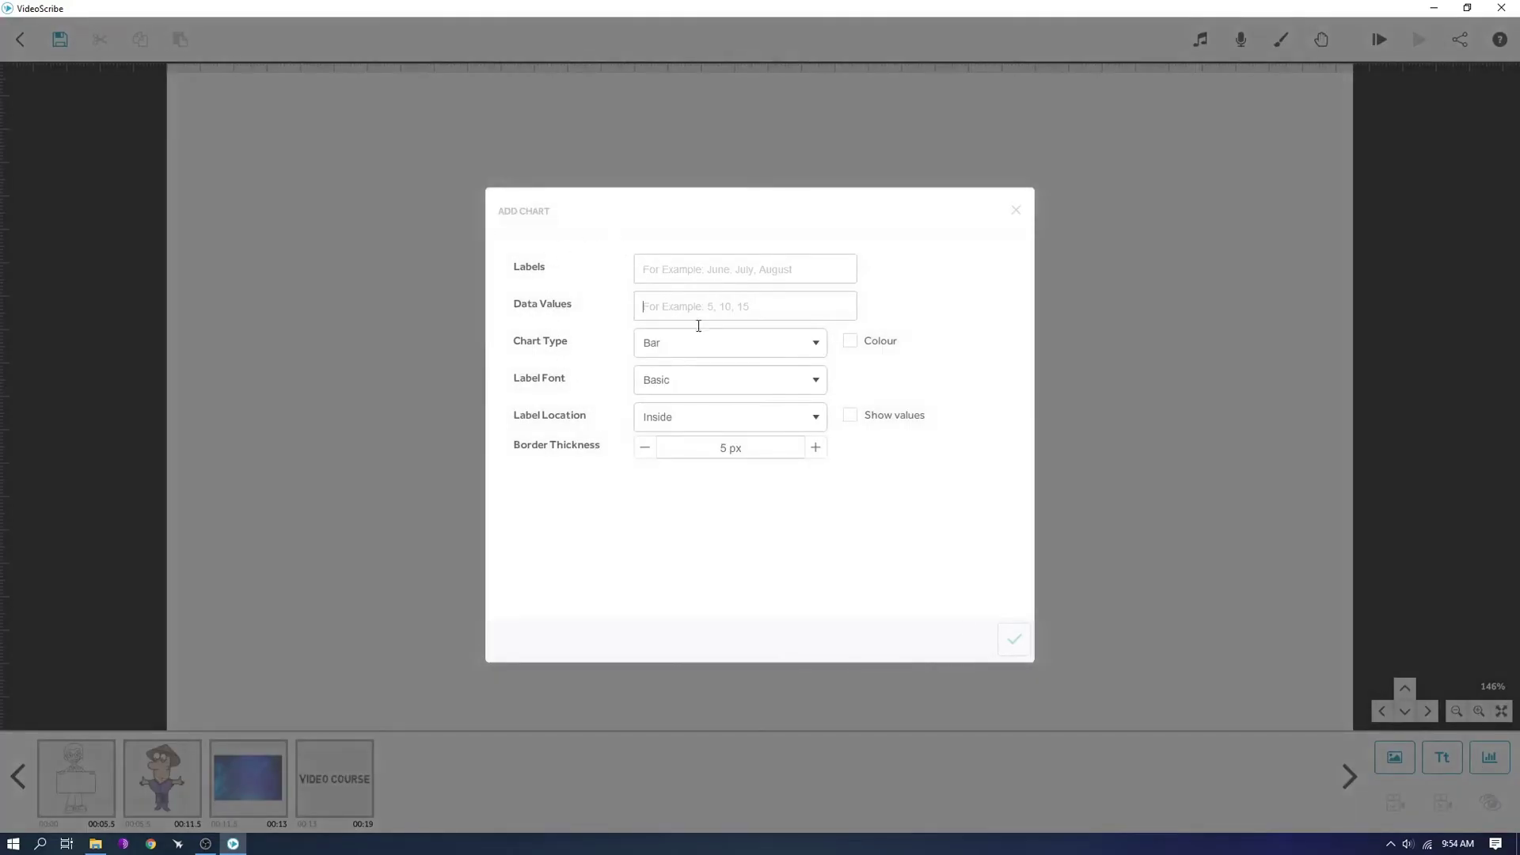
left_click(1015, 210)
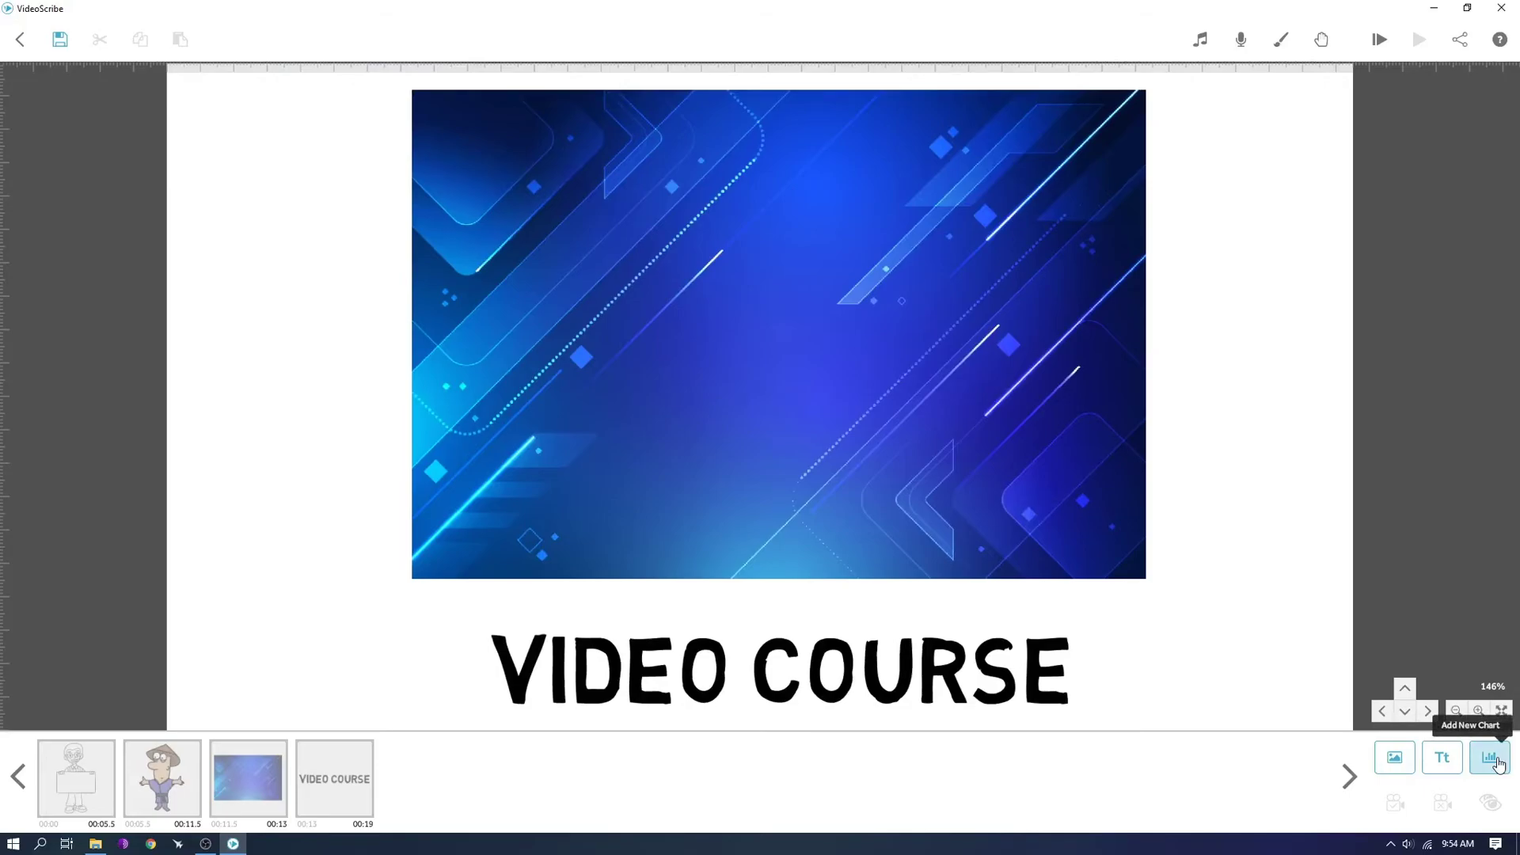
- Reopen the new chart form and examine the available chart types and label options
left_click(1492, 759)
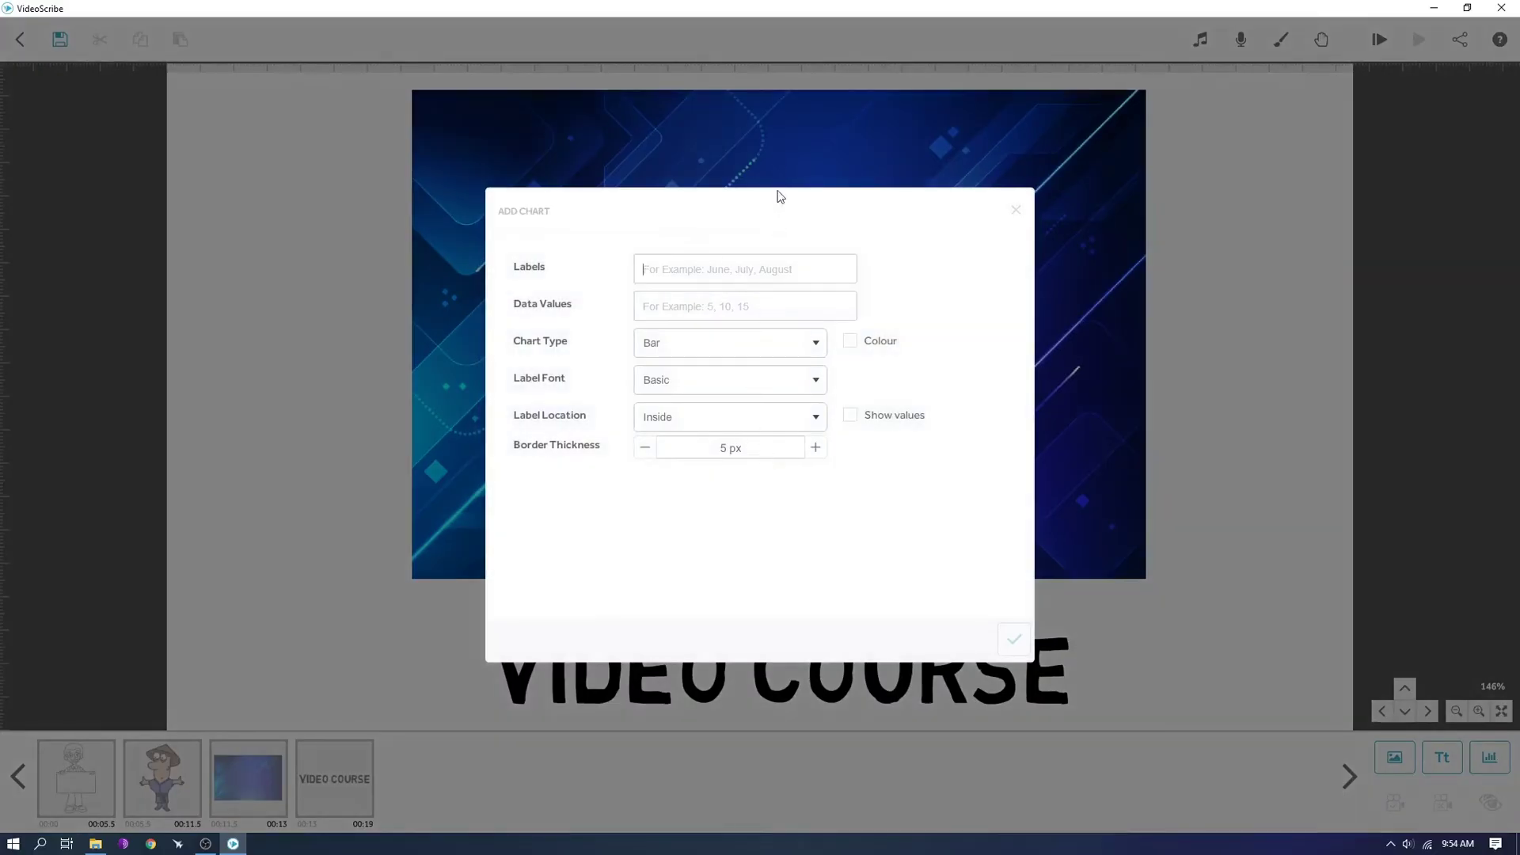
left_click(728, 343)
left_click(851, 523)
left_click(705, 380)
left_click(672, 342)
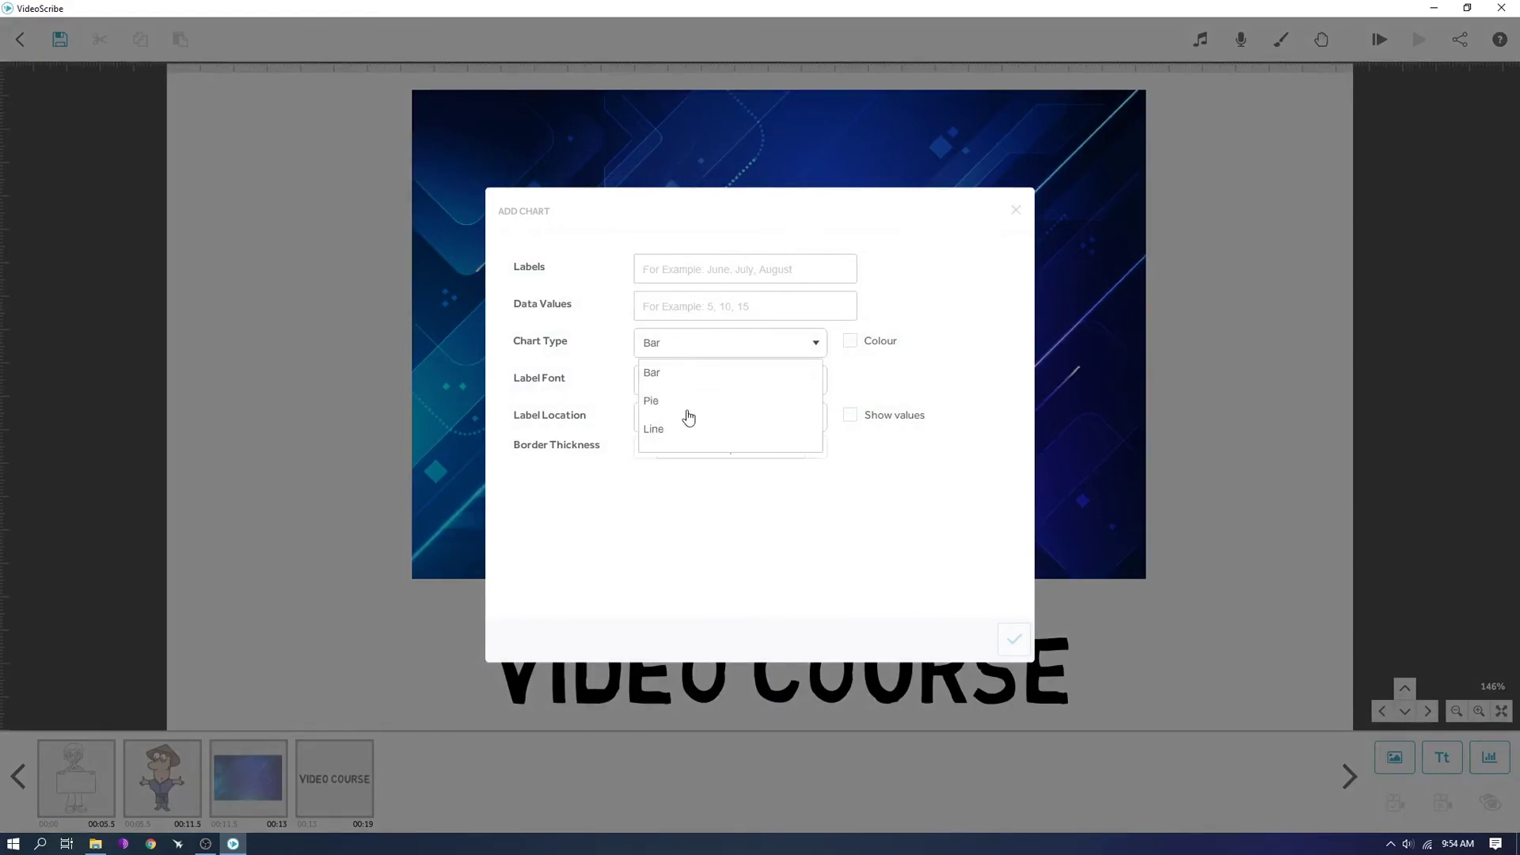
left_click(947, 597)
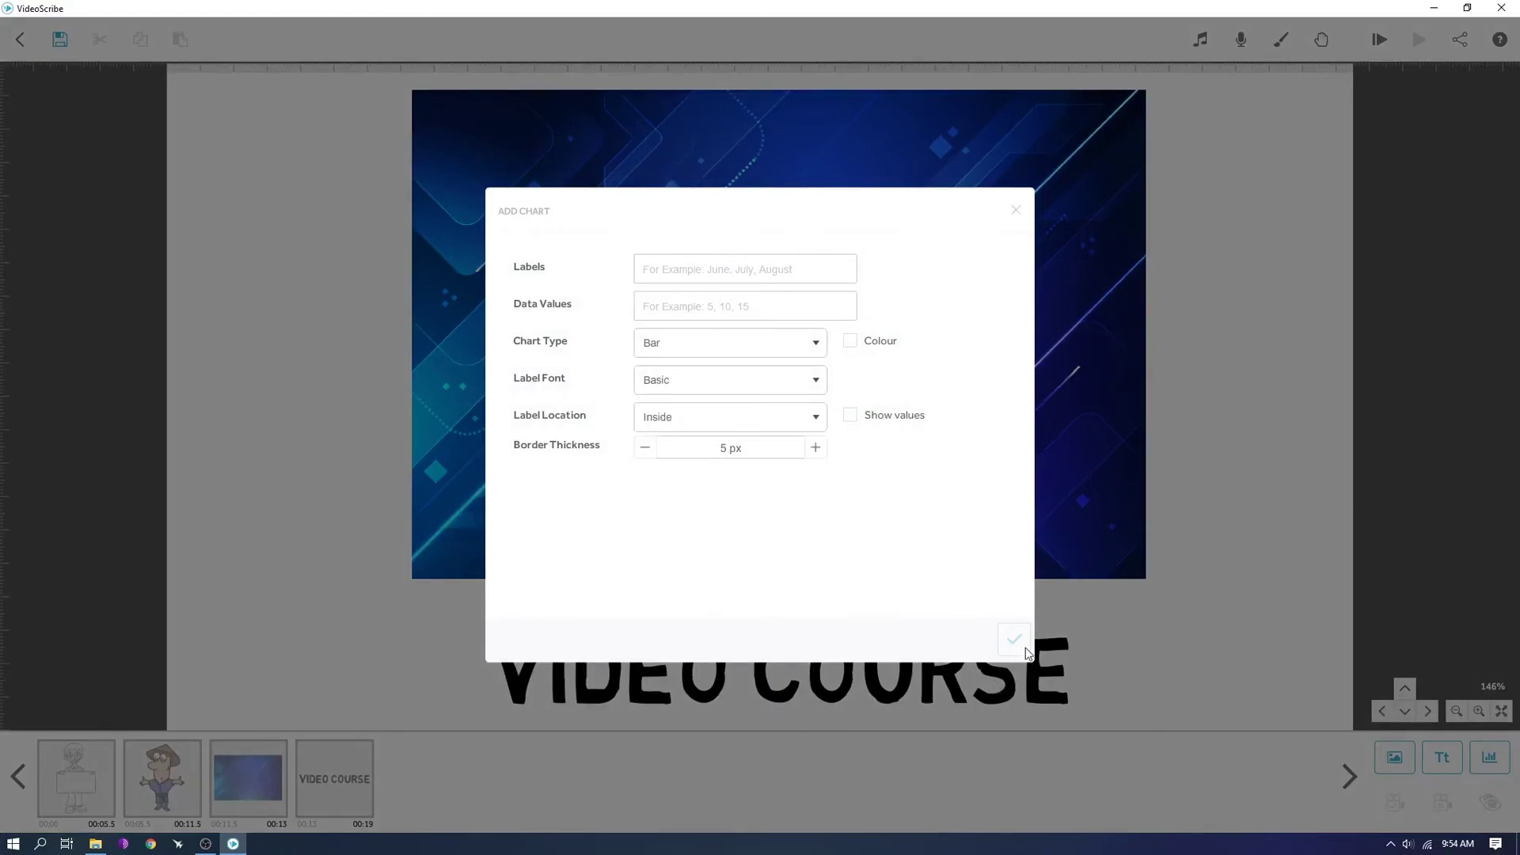
- Close the chart form without adding a chart, then browse the scribe music library and preview the Airport track
left_click(1016, 211)
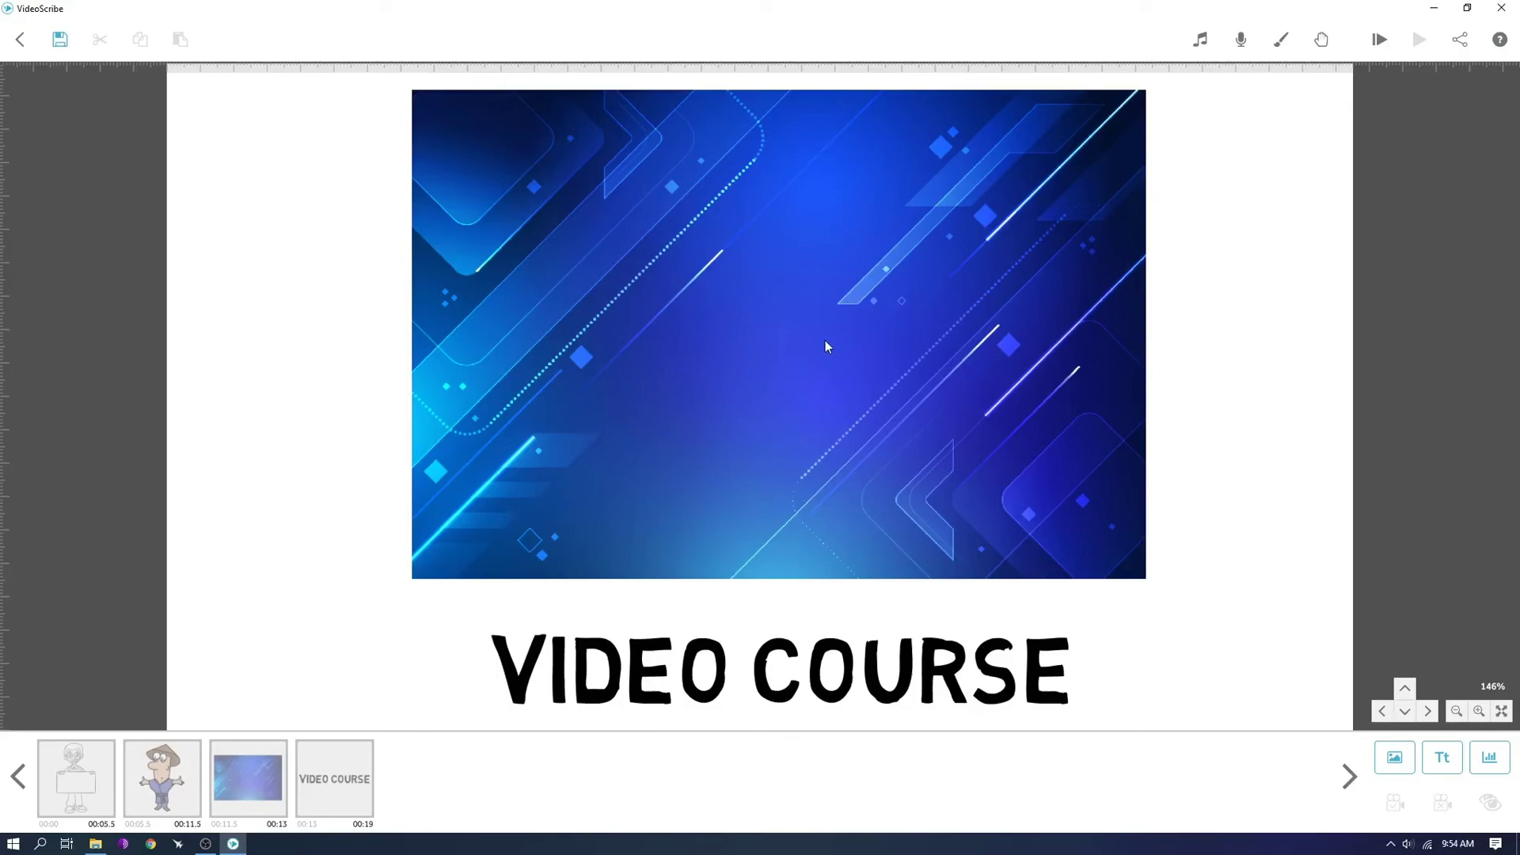
left_click(1200, 39)
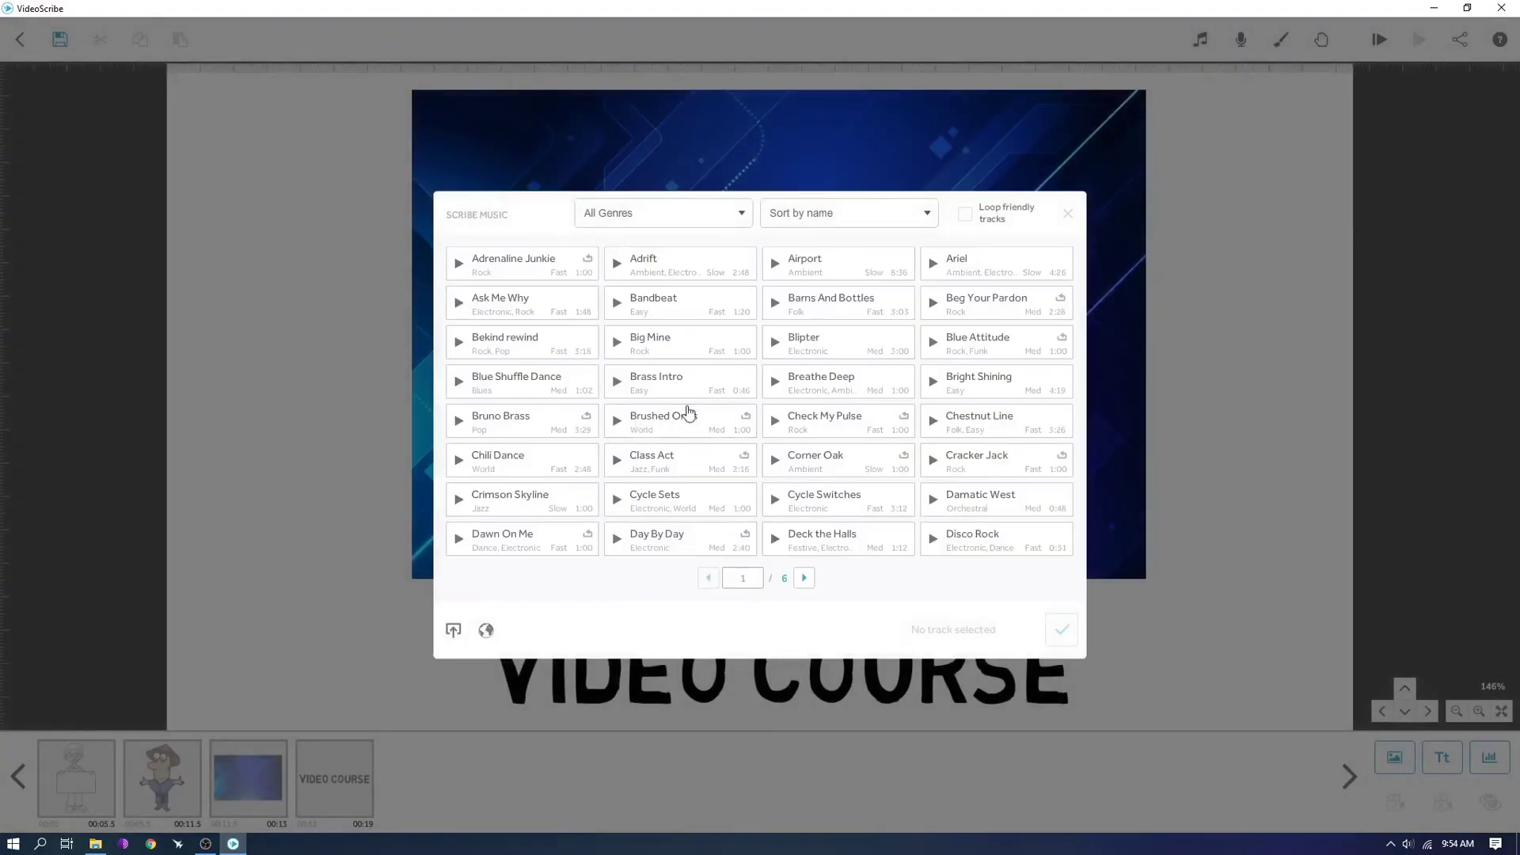
scroll(736, 358, "down", 2)
scroll(736, 358, "up", 2)
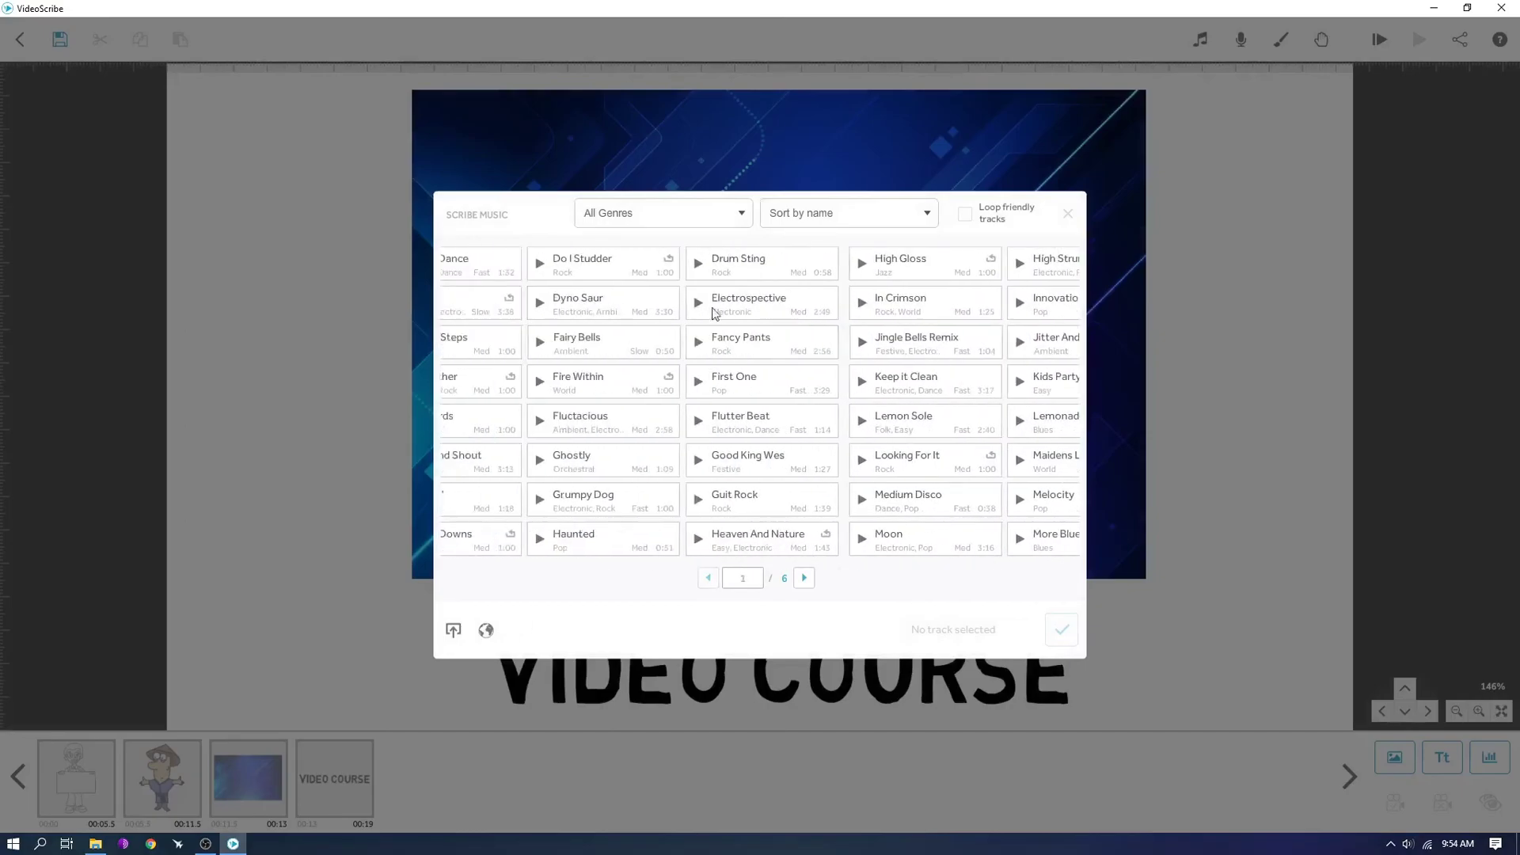
left_click(777, 265)
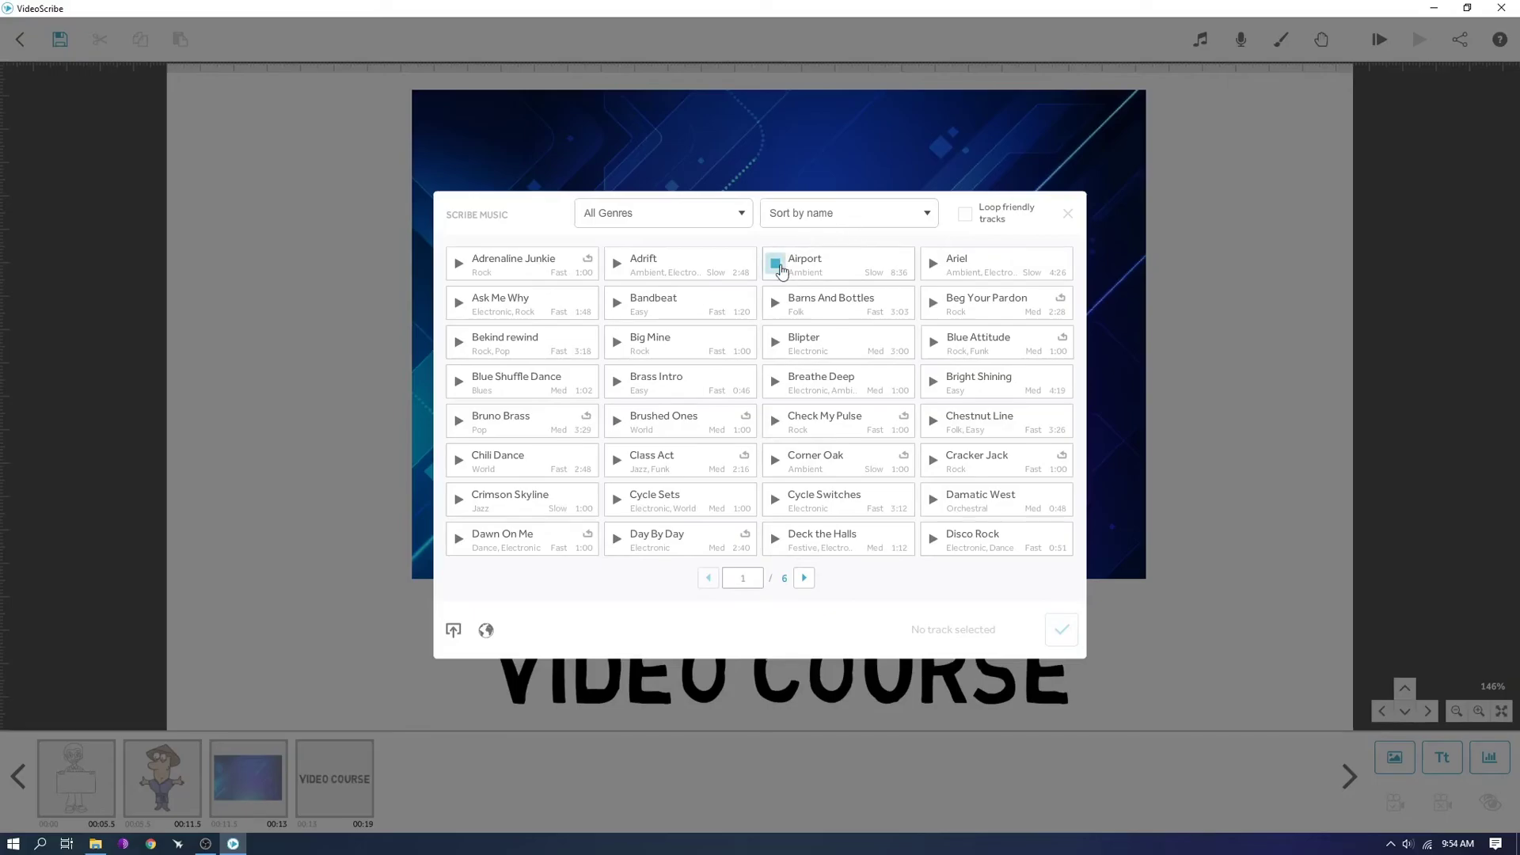
left_click(781, 269)
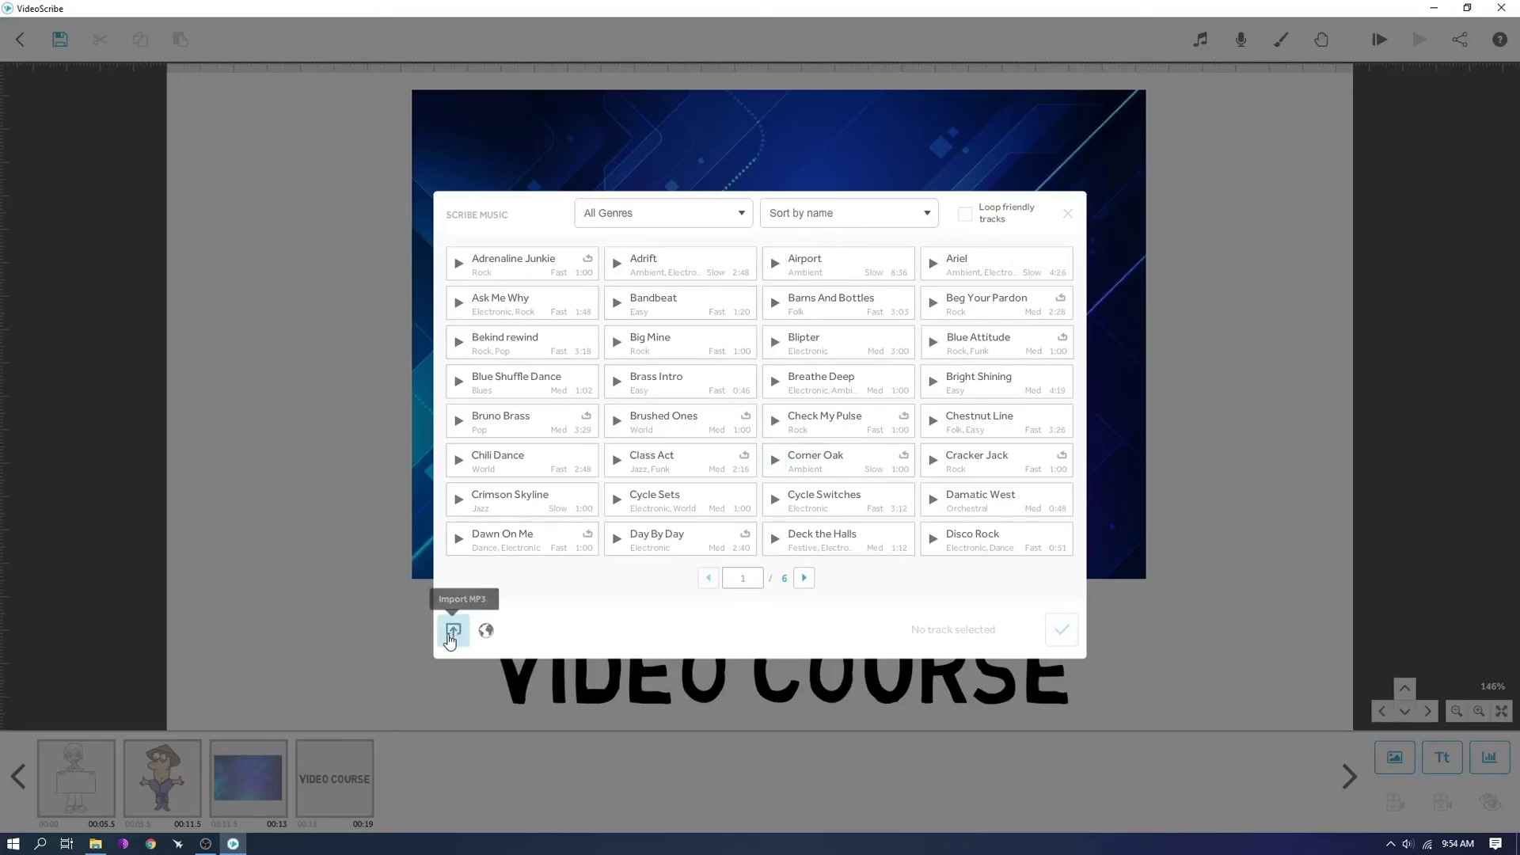
- View the MP3 import window's Downloads folder, cancel it, and leave the music library without choosing a track
left_click(450, 636)
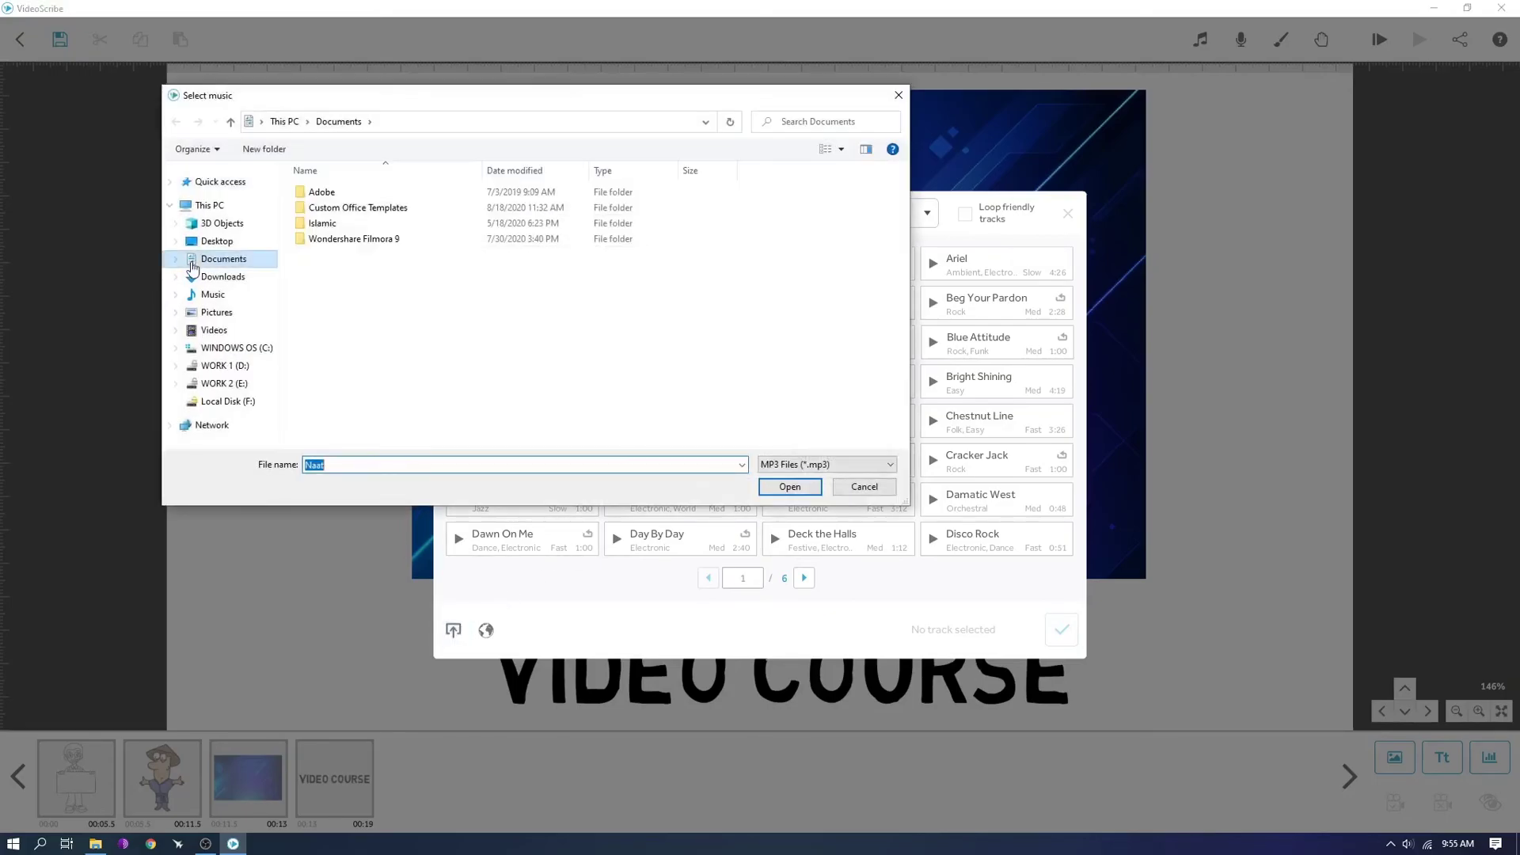
left_click(225, 278)
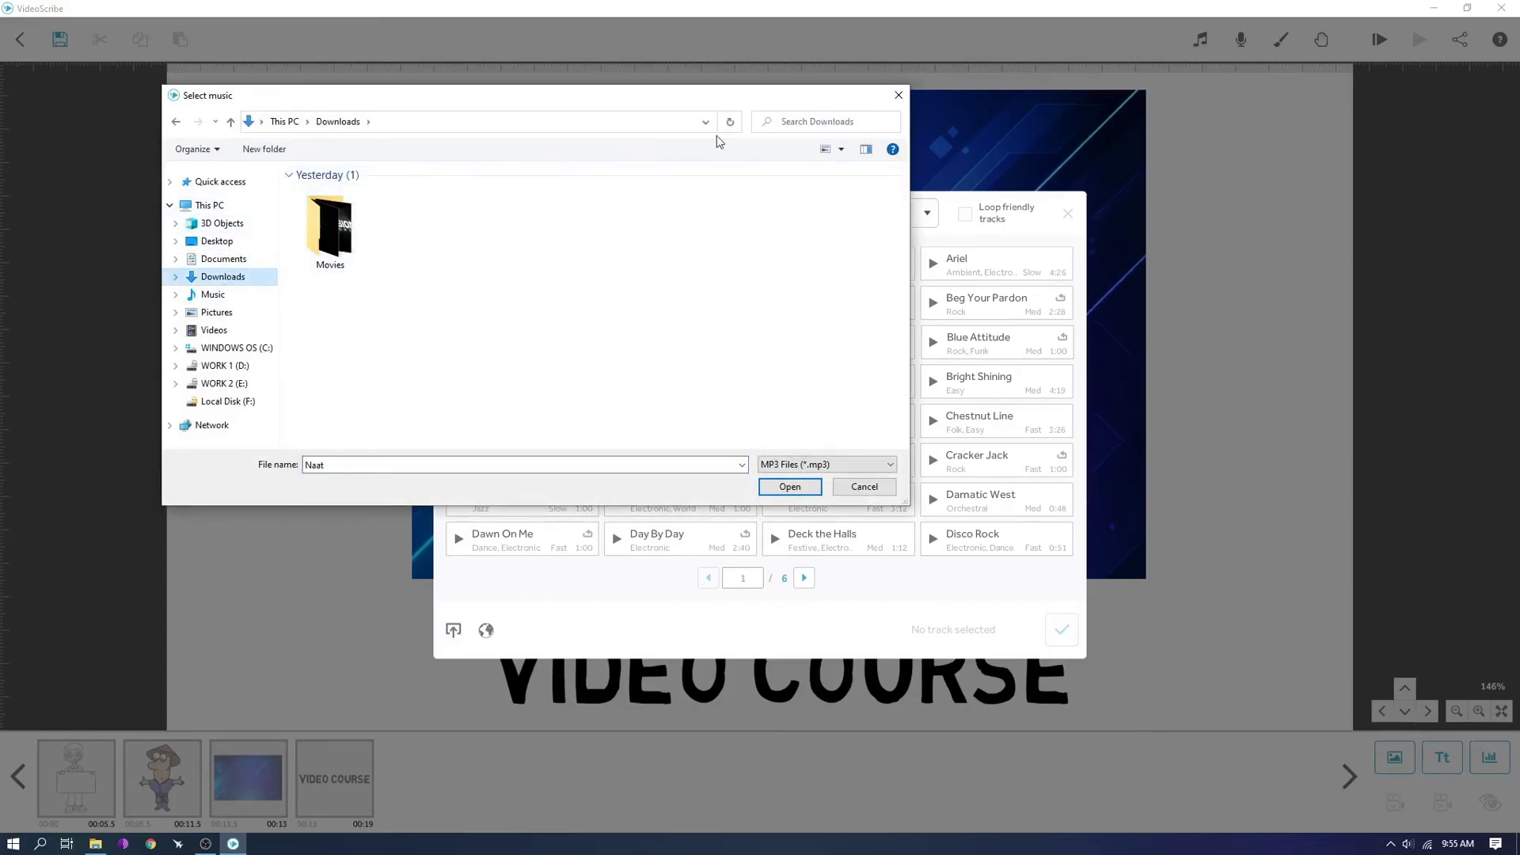
left_click(898, 95)
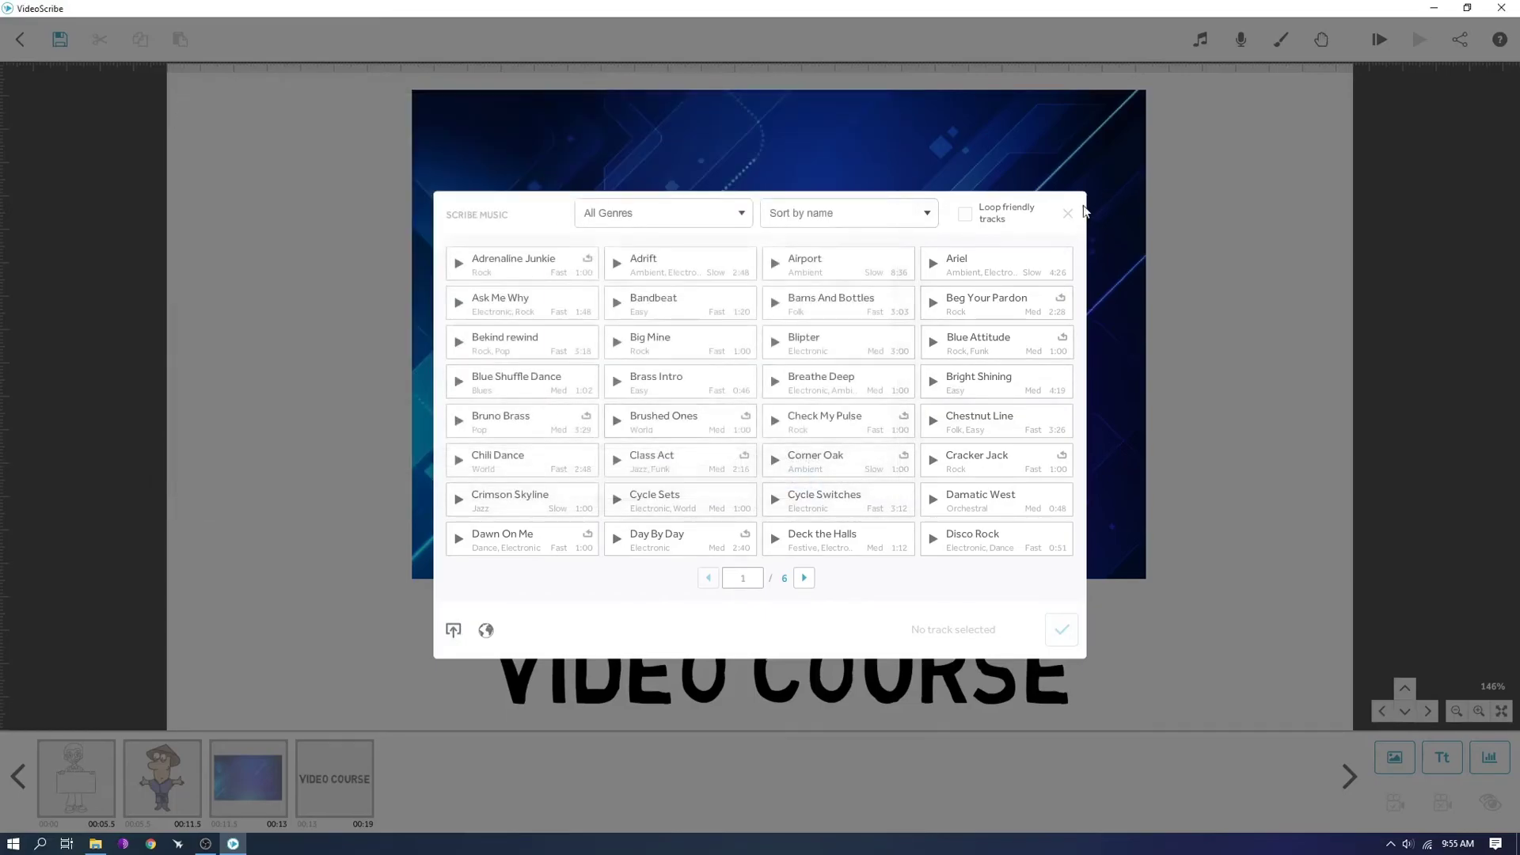
left_click(1066, 214)
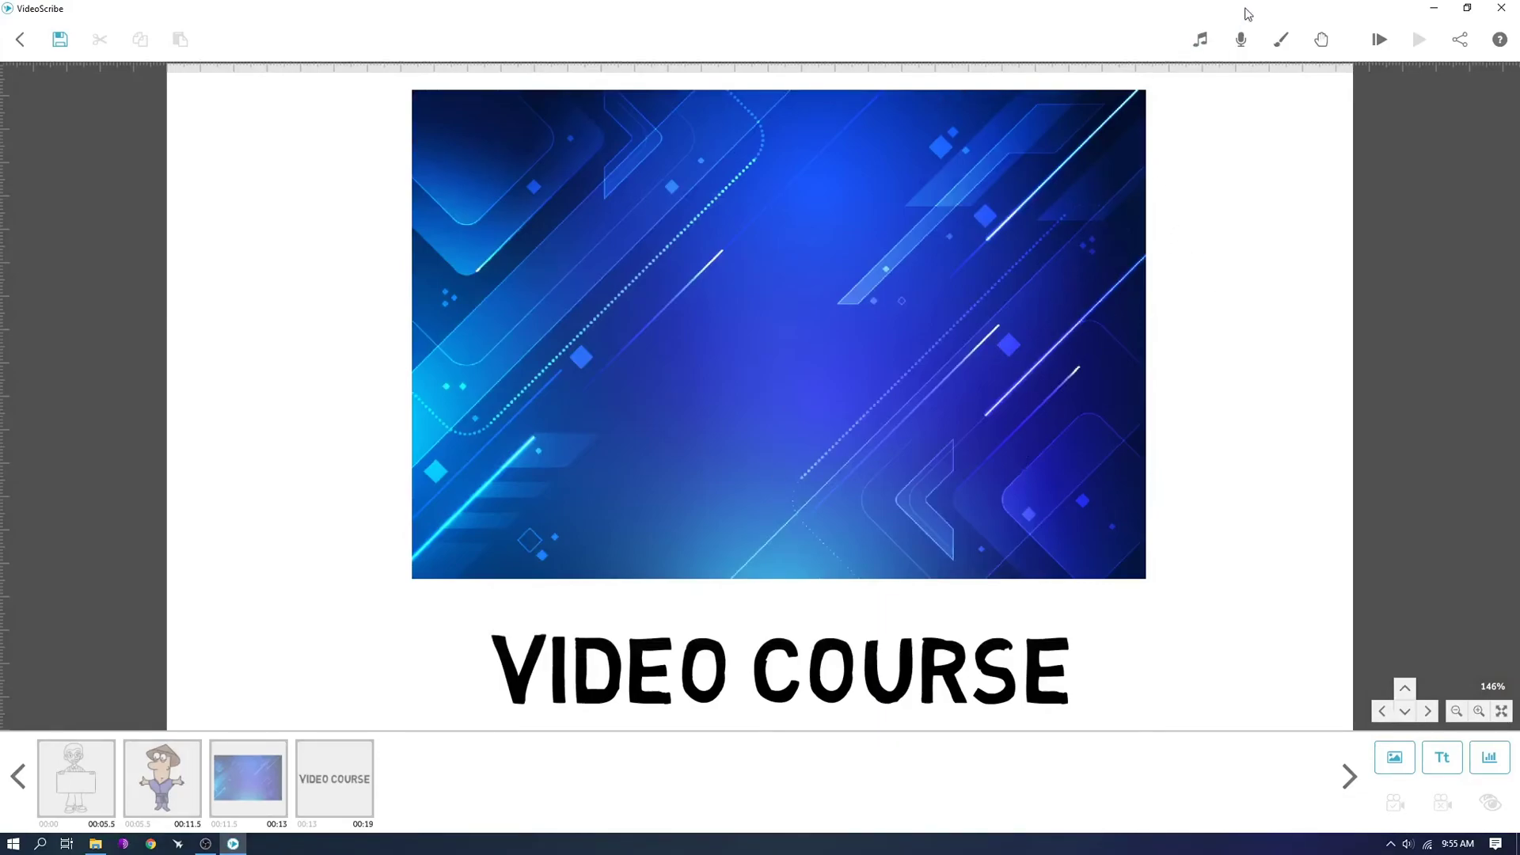
- View the scribe voiceover recording options and close them without recording
left_click(1240, 41)
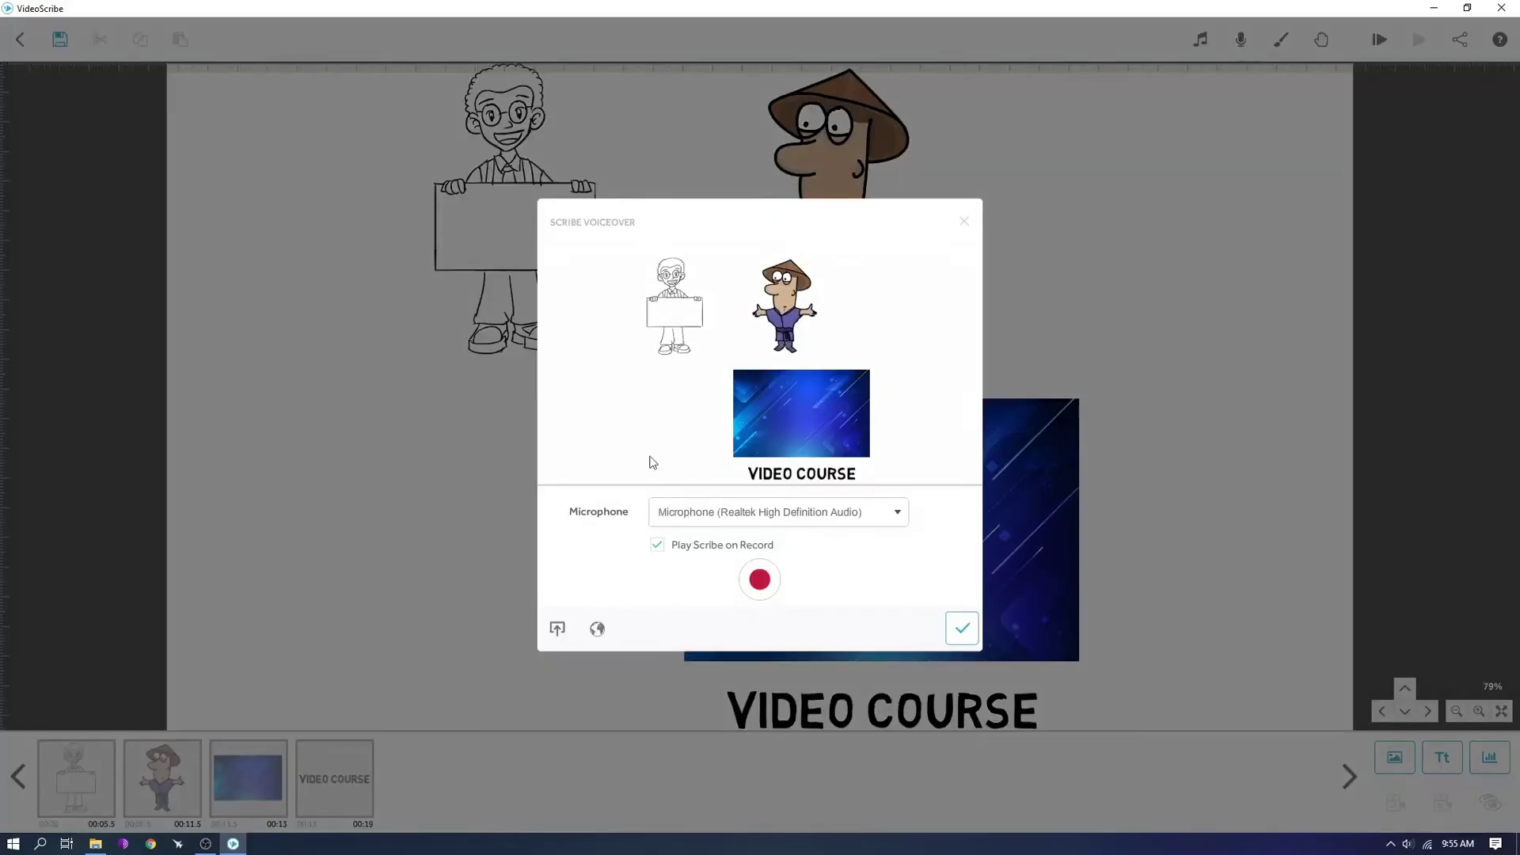
left_click(963, 222)
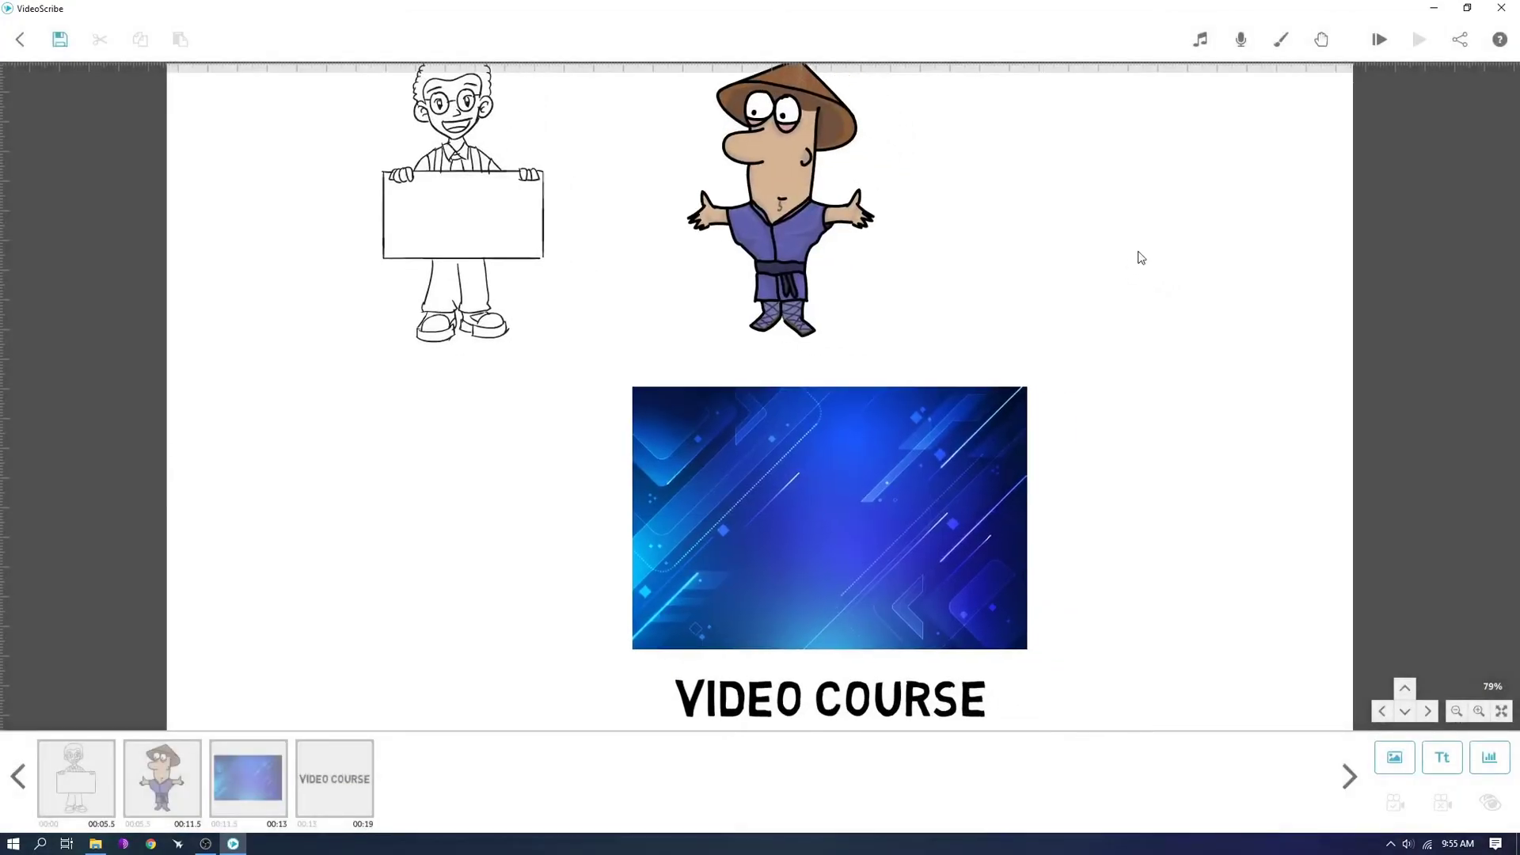
scroll(1238, 187, "down", 2)
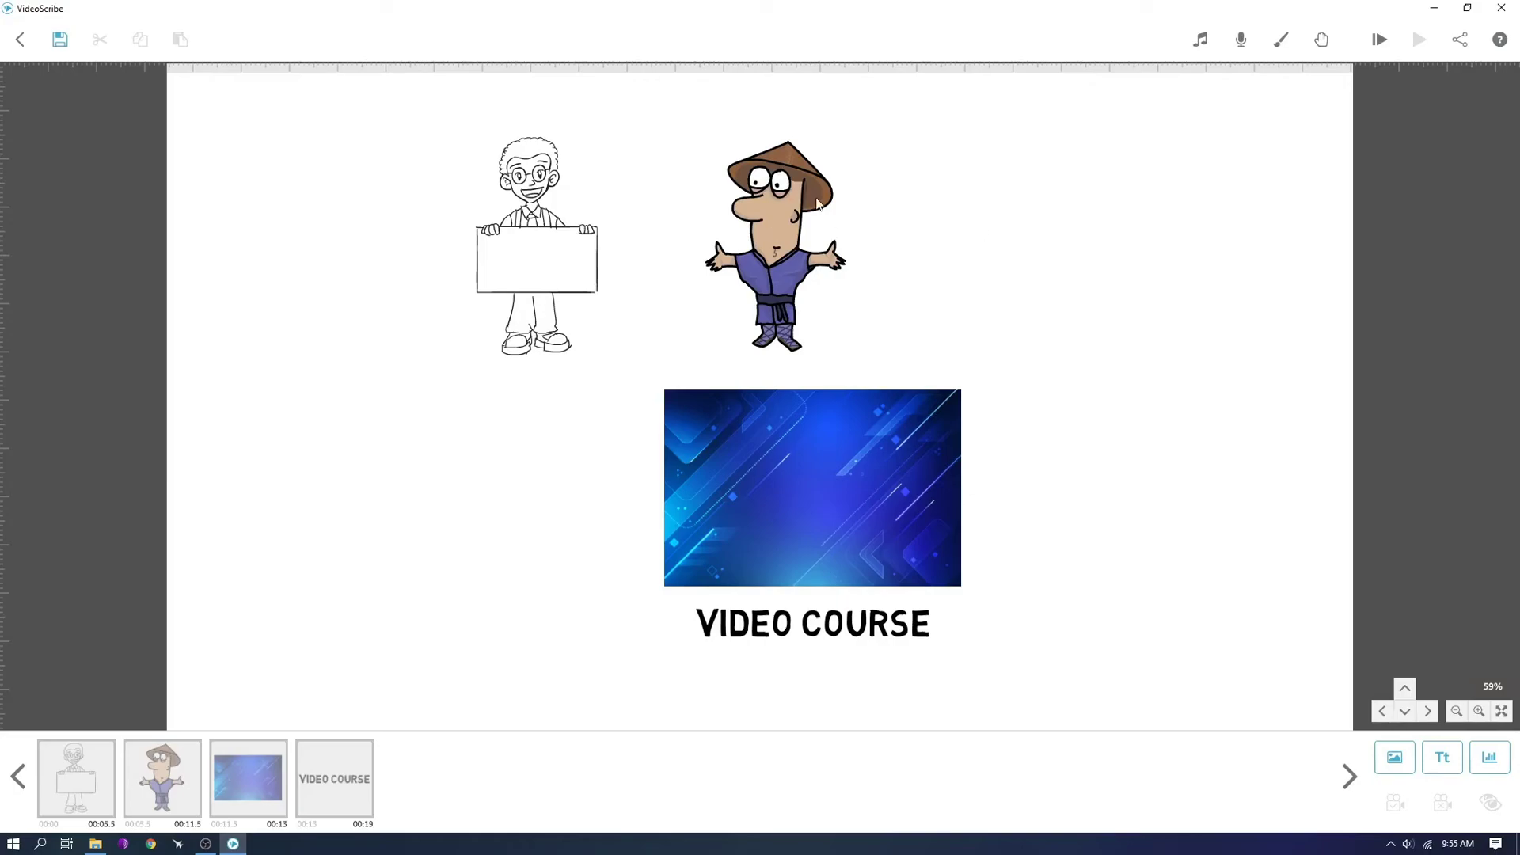
left_click(543, 250)
left_click(792, 455)
left_click(1166, 389)
left_click(537, 253)
key("space")
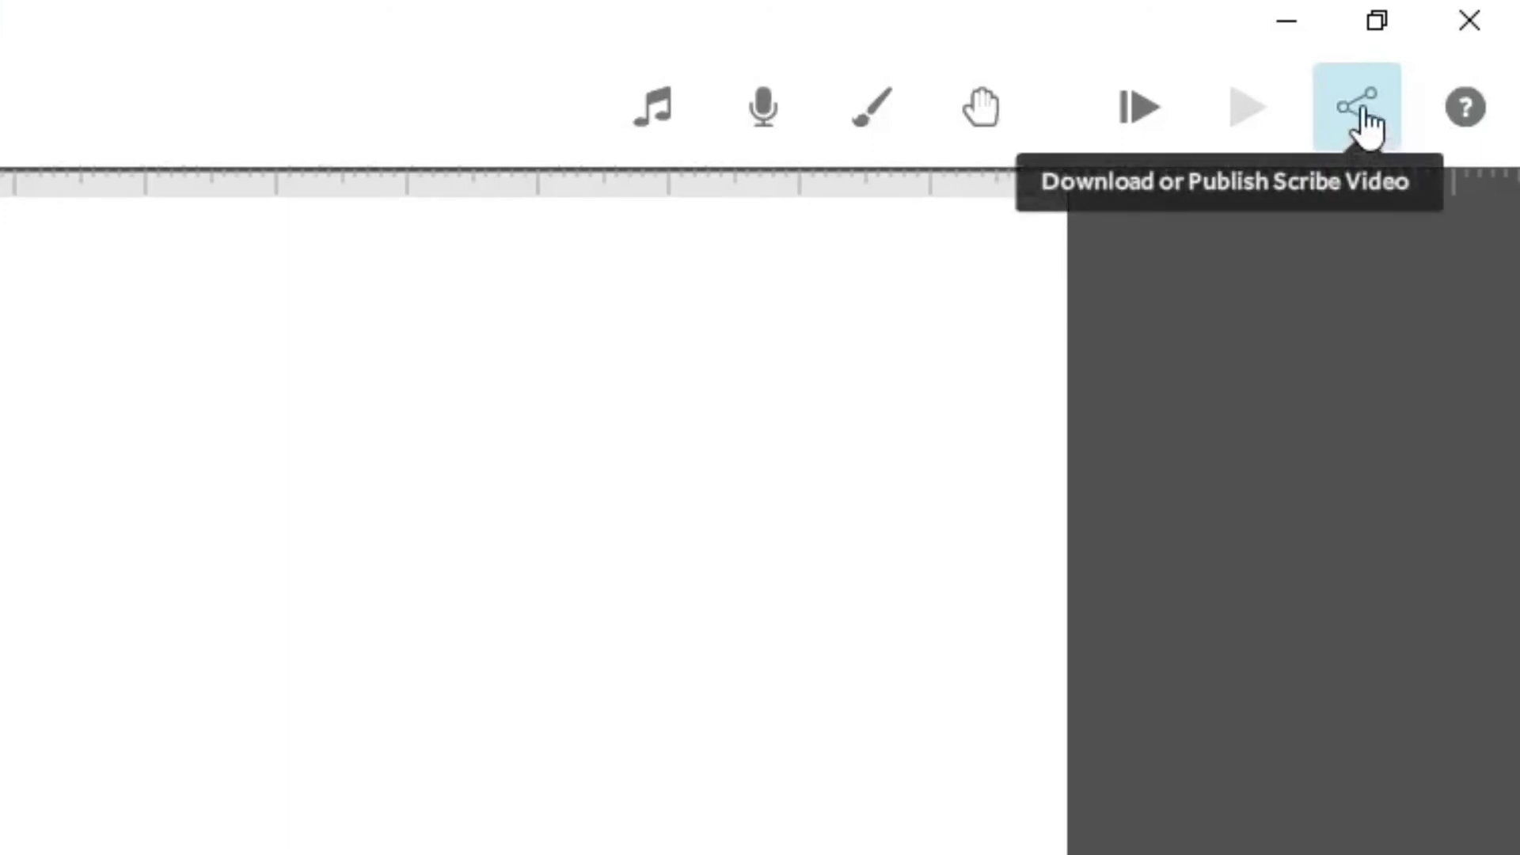
- Start downloading the scribe as a video file and choose the Windows WMV format
left_click(1368, 123)
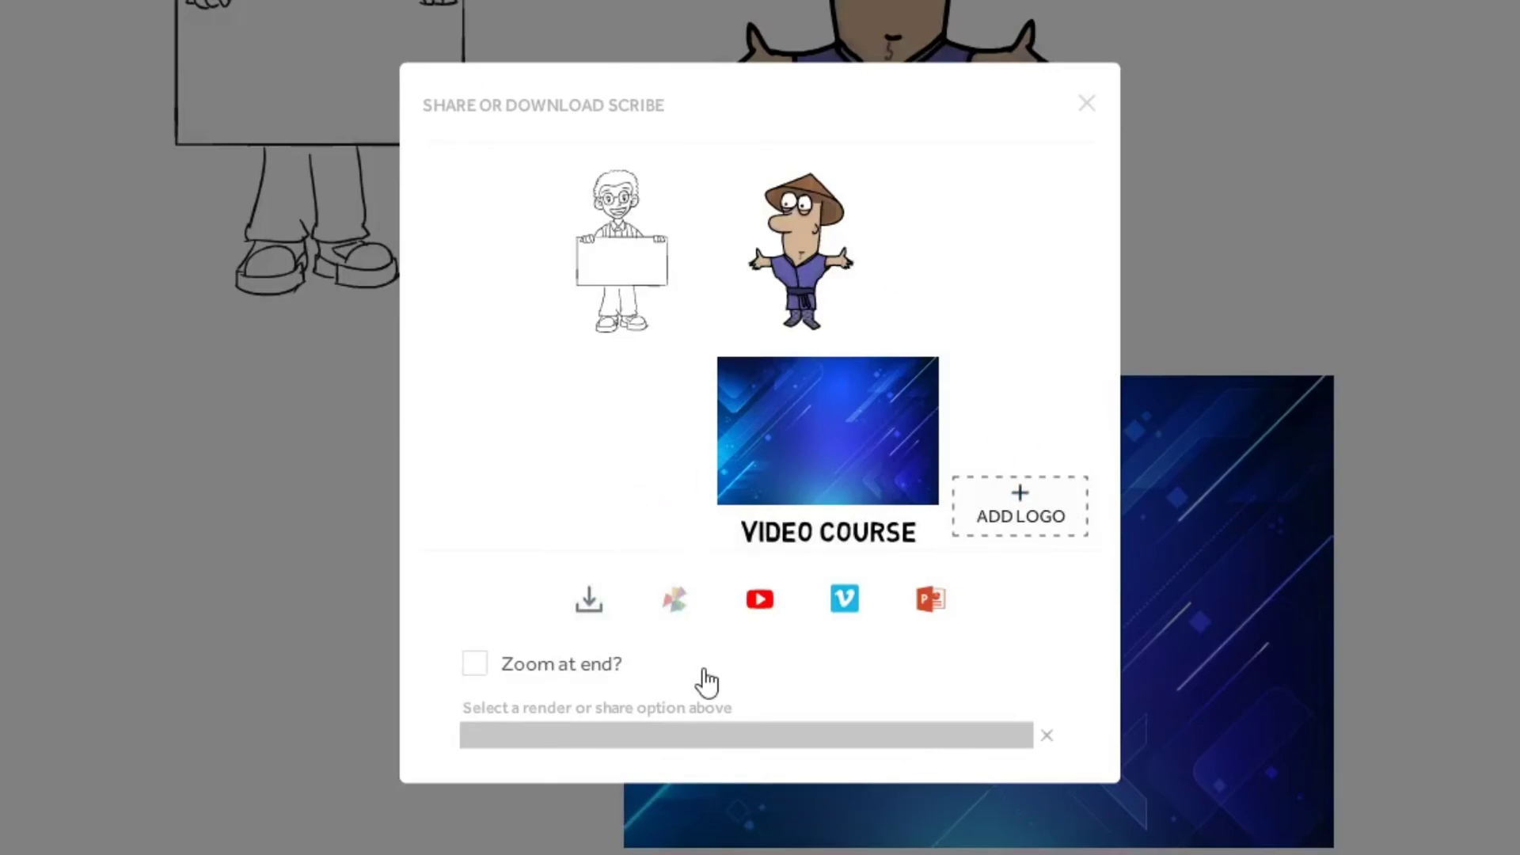
left_click(599, 613)
left_click(801, 272)
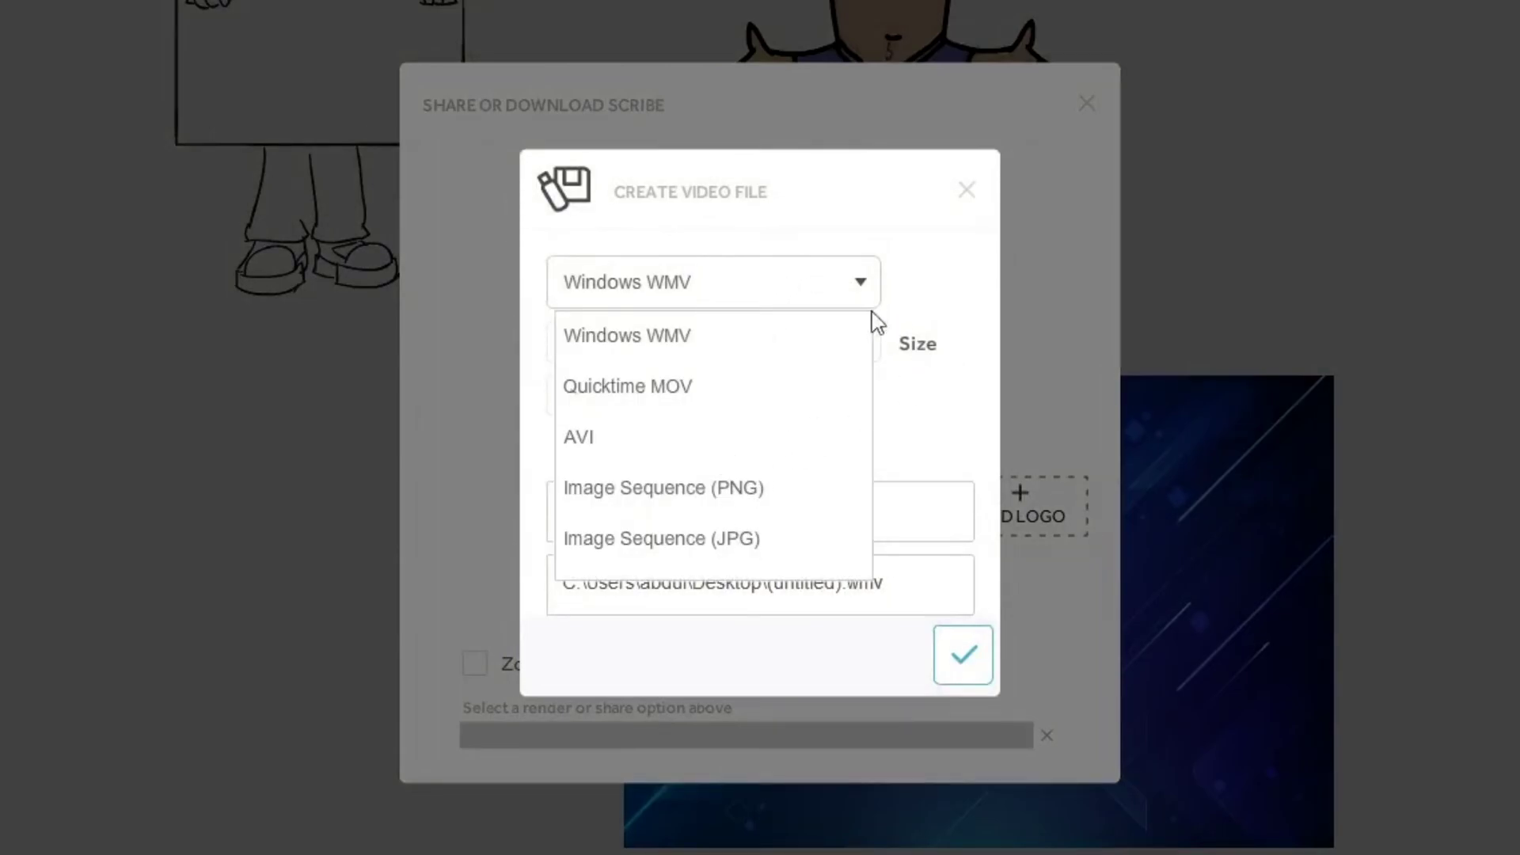
left_click(824, 290)
left_click(846, 279)
left_click(680, 337)
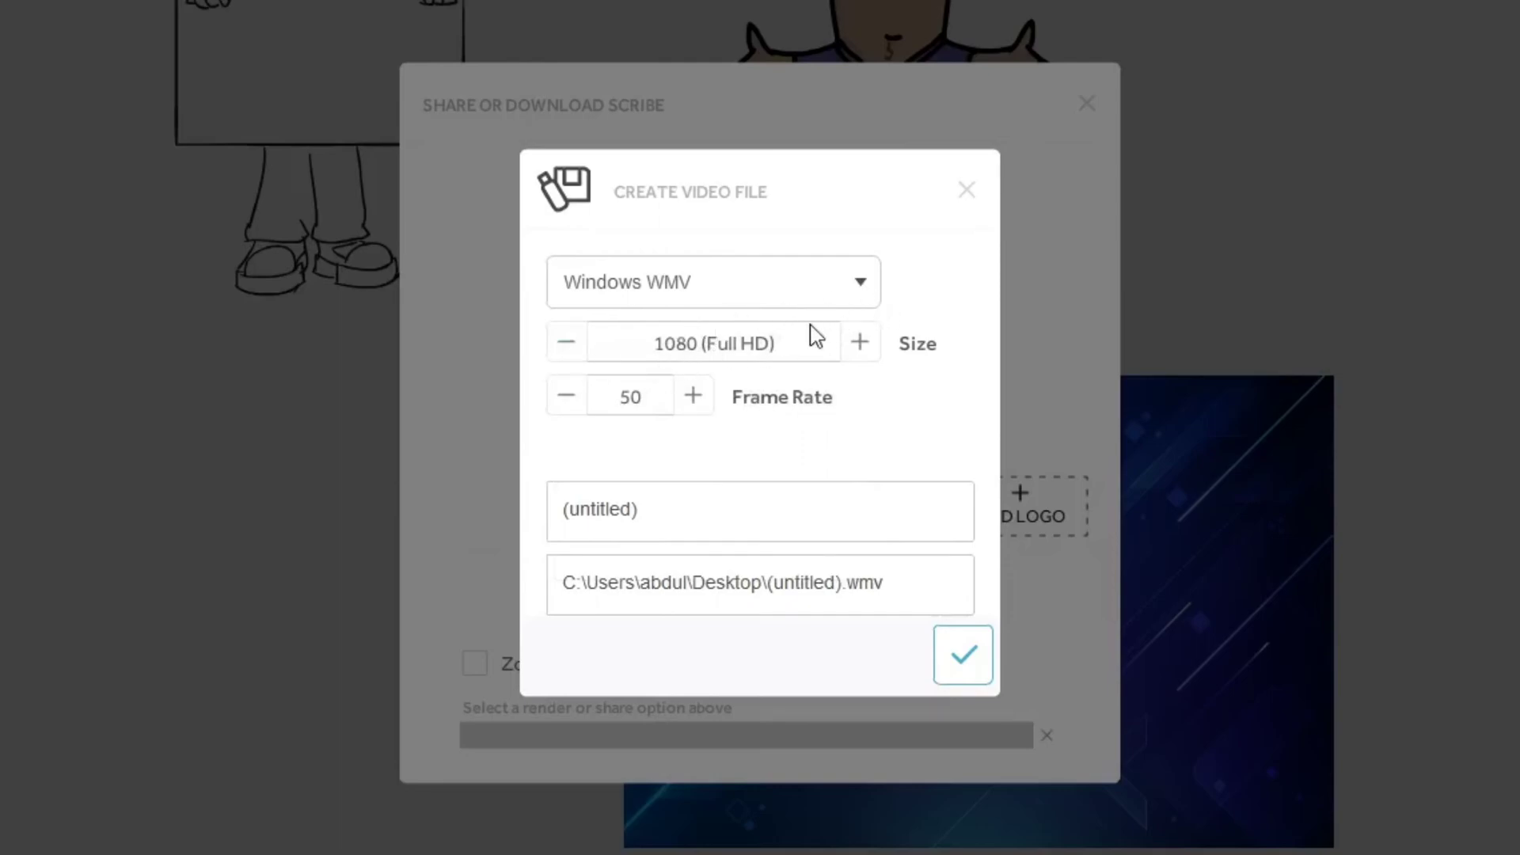
- Examine the available video sizes and frame rates, ending on 1080 (Full HD) and a frame rate of 50
left_click(858, 348)
left_click(566, 343)
left_click(569, 341)
left_click(575, 345)
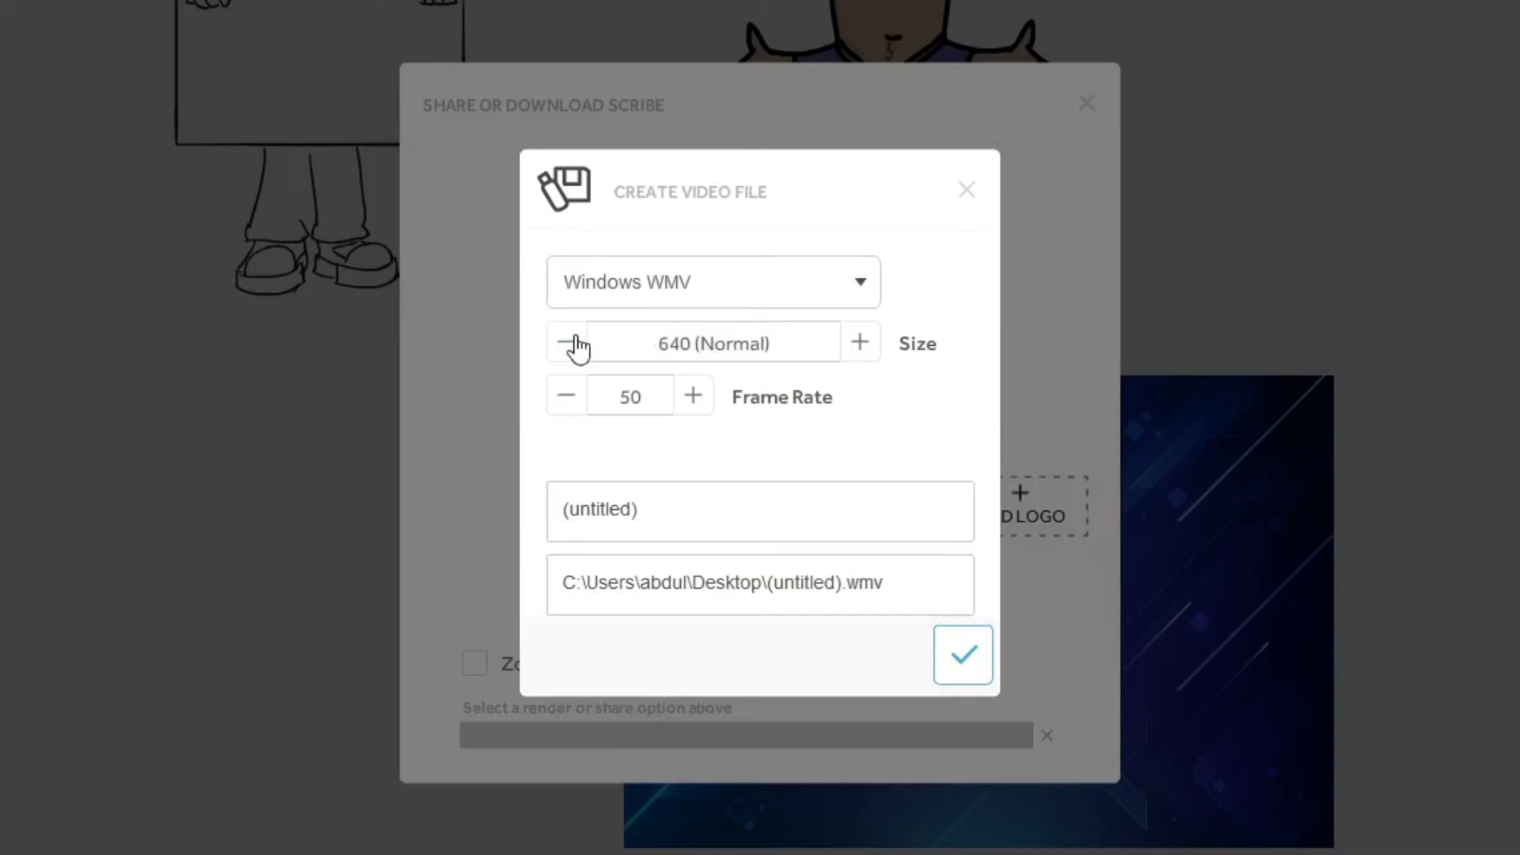
left_click(866, 352)
left_click(868, 354)
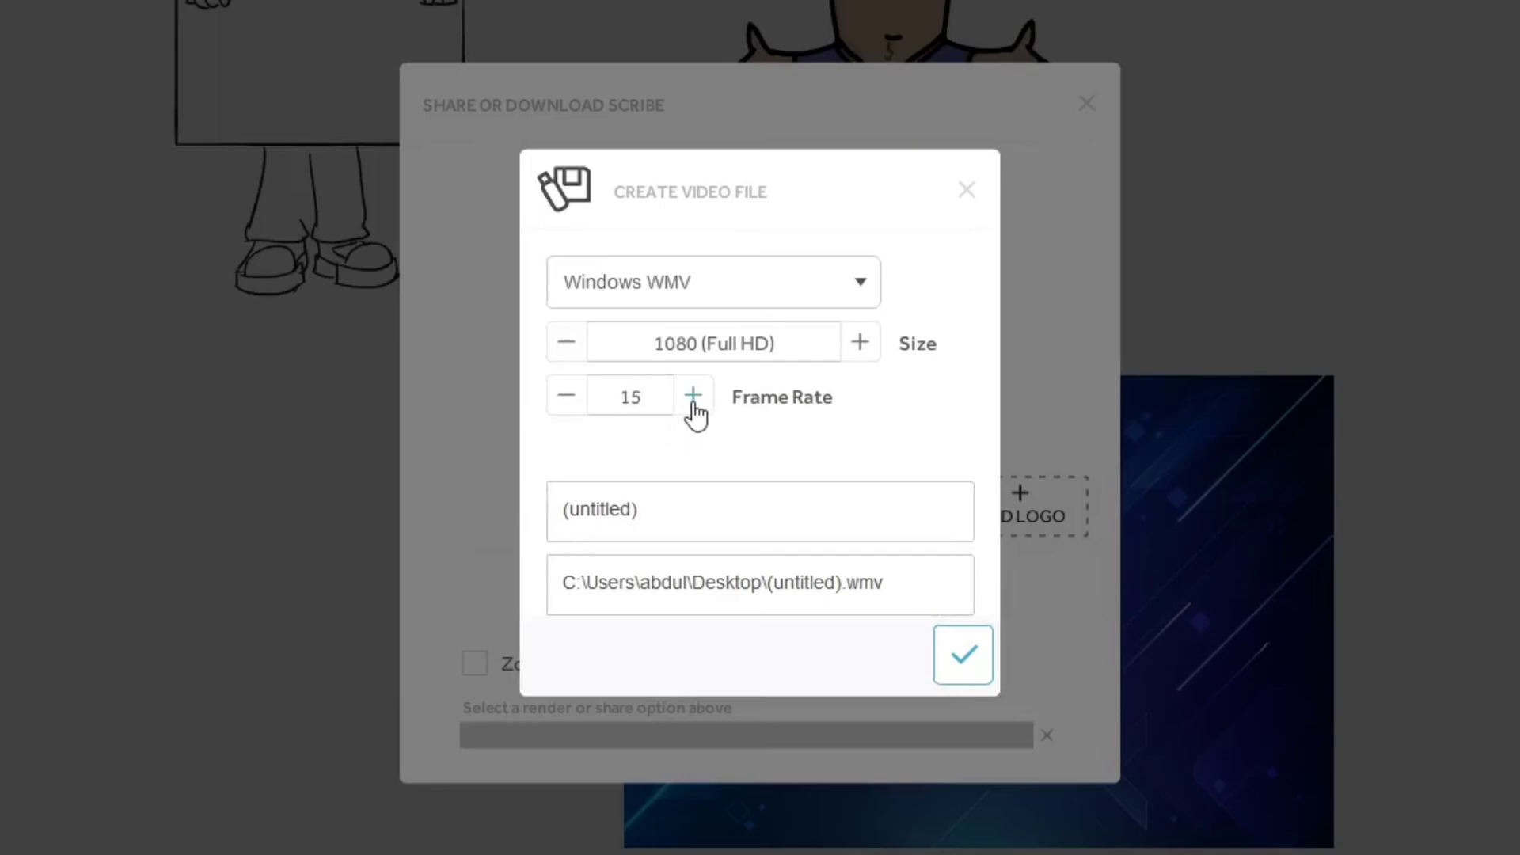
left_click(578, 395)
left_click(693, 395)
left_click(566, 396)
- Name the video file "my first animation" and start rendering it
left_click_drag(682, 510, 503, 511)
key("BackSpace")
type("my firat")
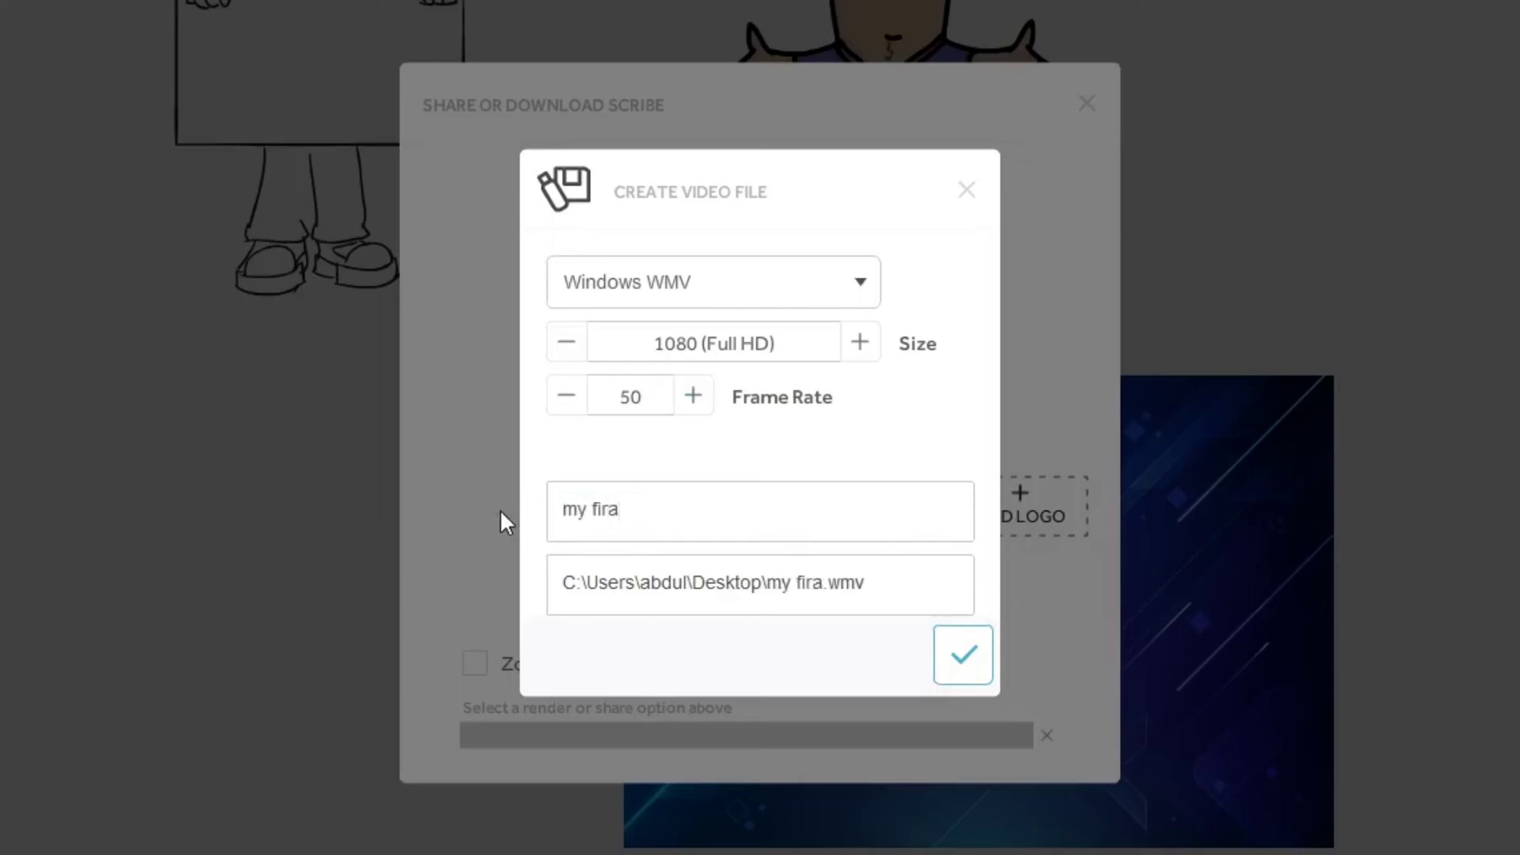
key("BackSpace")
key("BackSpace")
key("BackSpace")
type("rst animation")
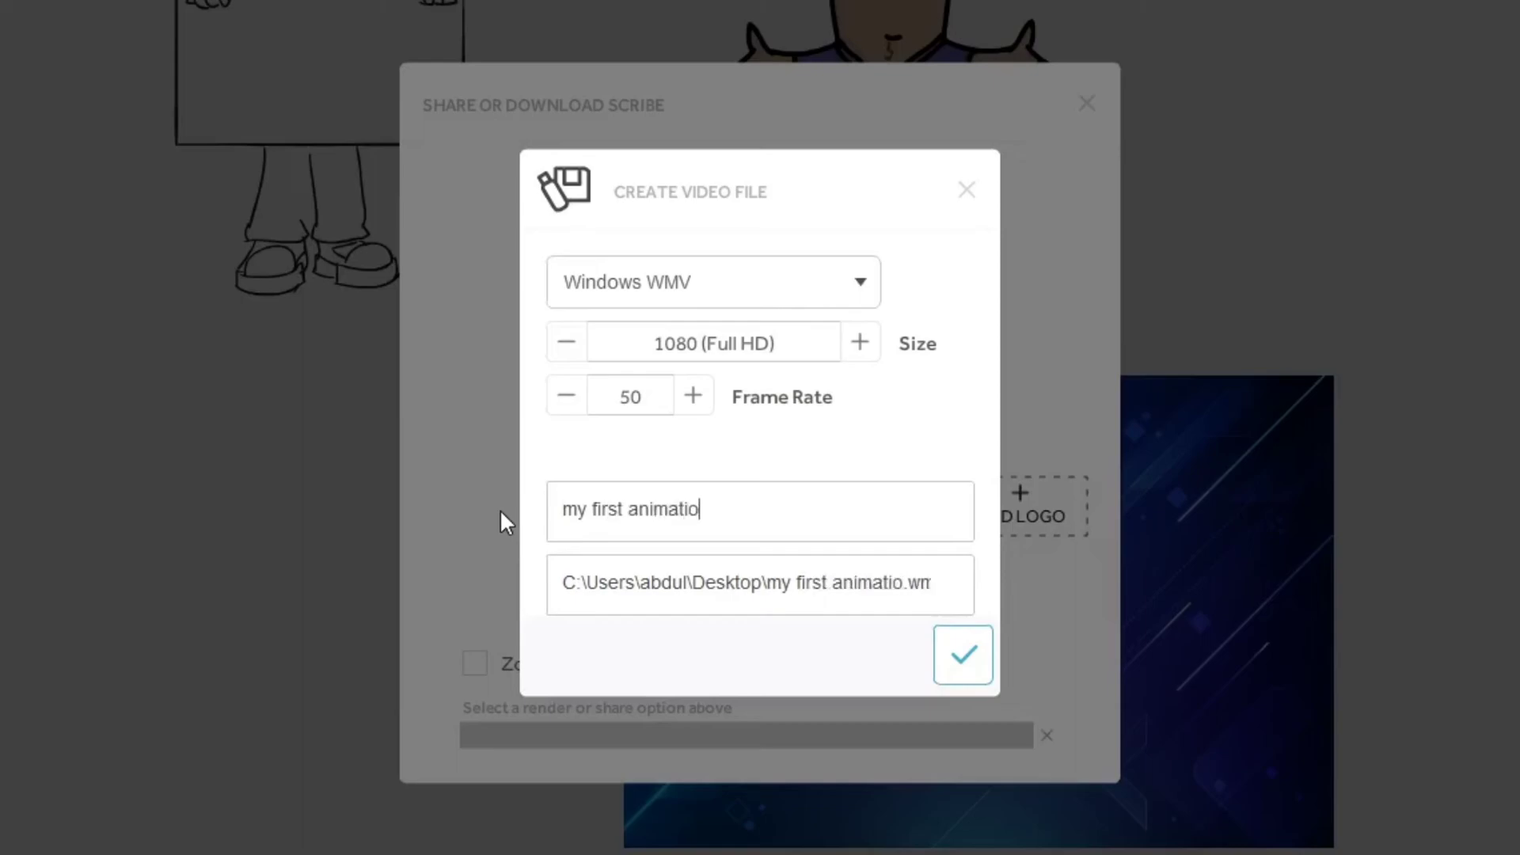
left_click(988, 662)
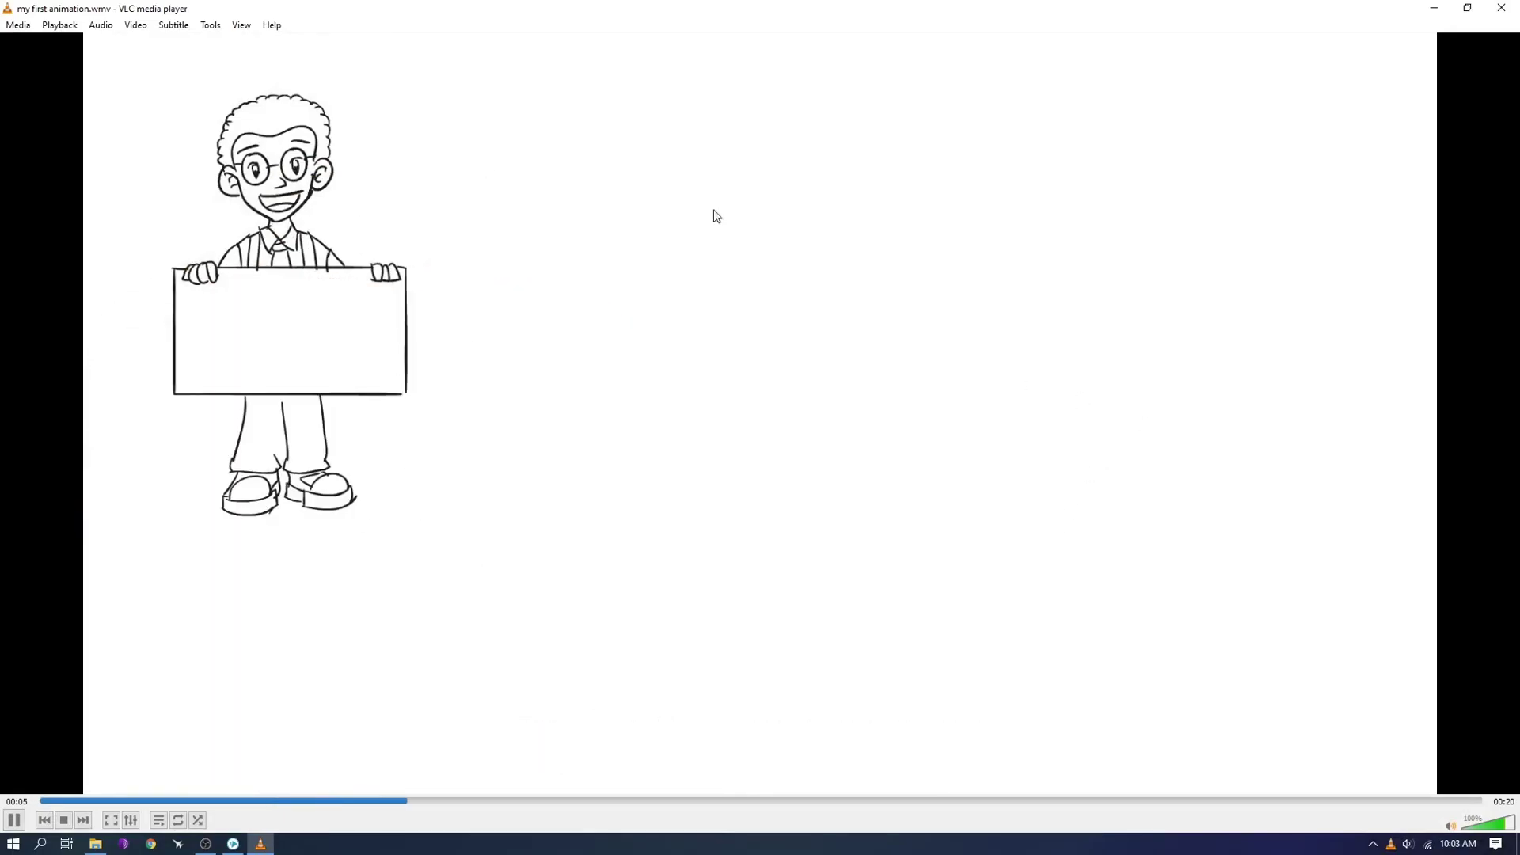
- Watch the exported video in VLC, switching full screen on and off, and close the player
double_click(1265, 332)
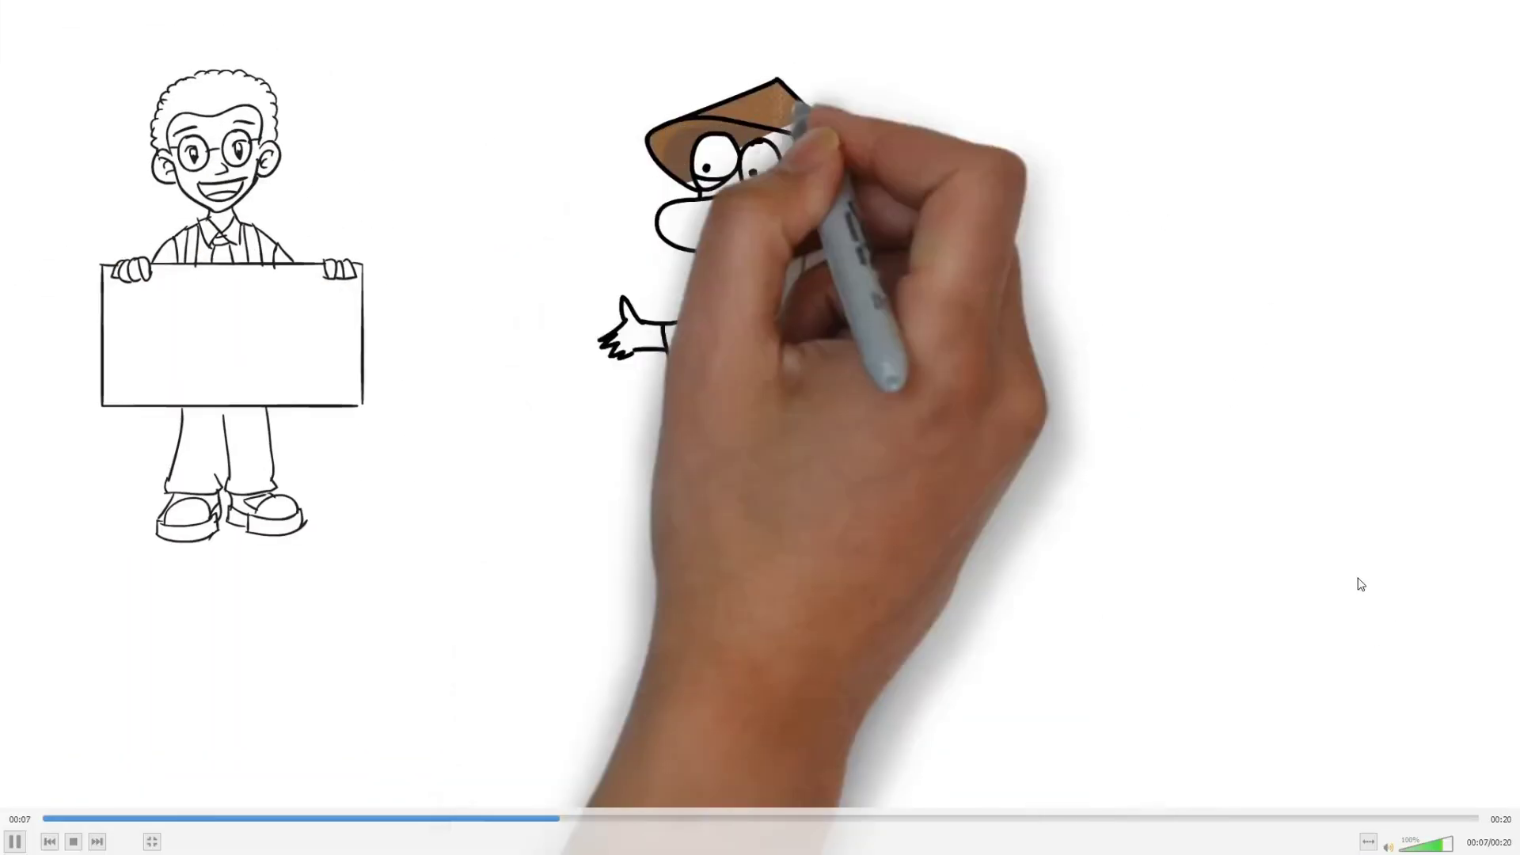
double_click(1162, 599)
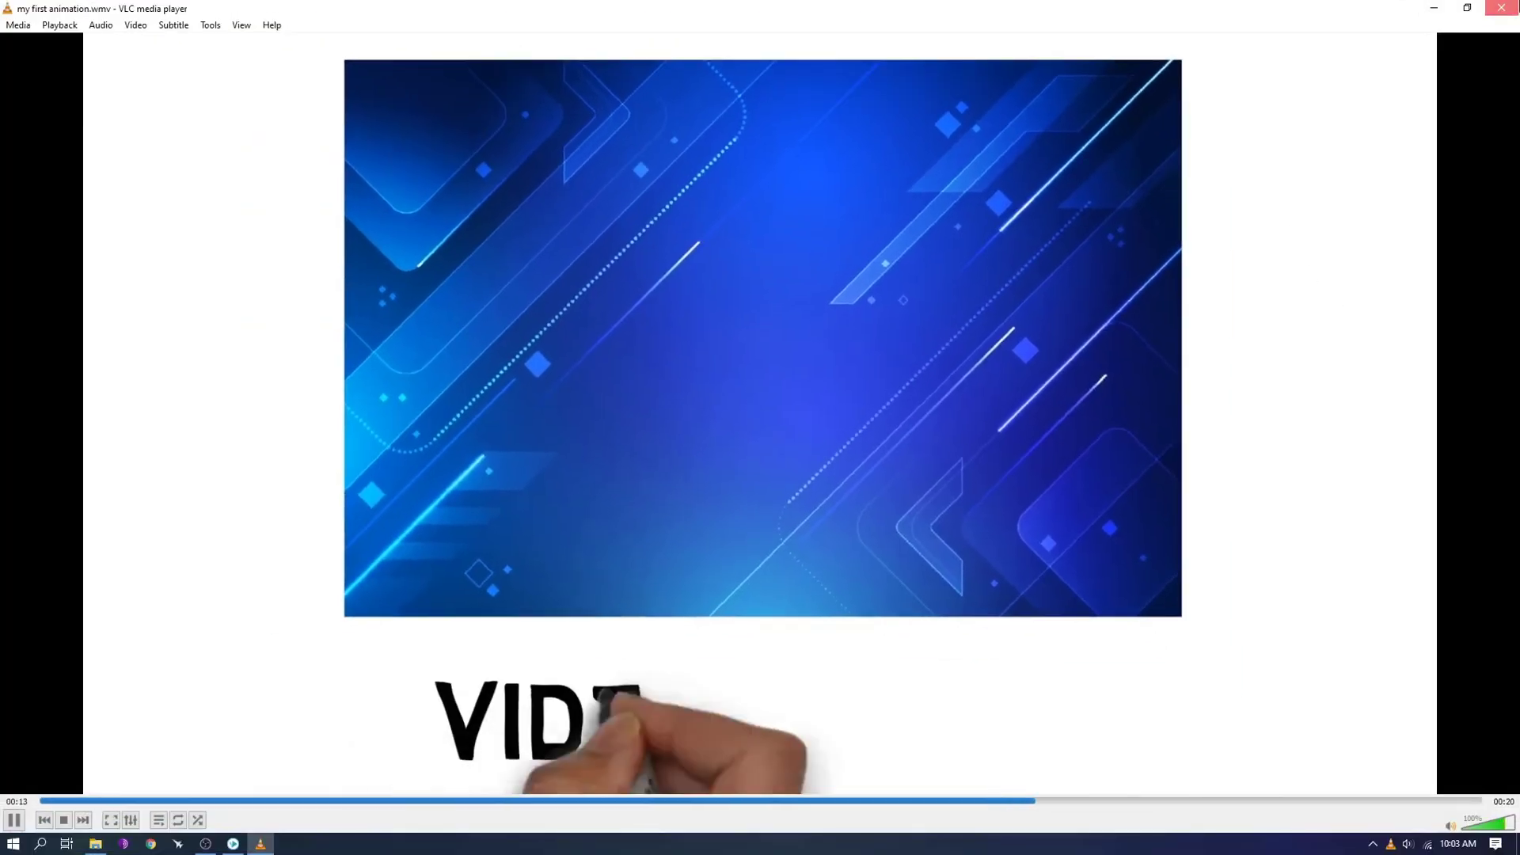
left_click(1500, 8)
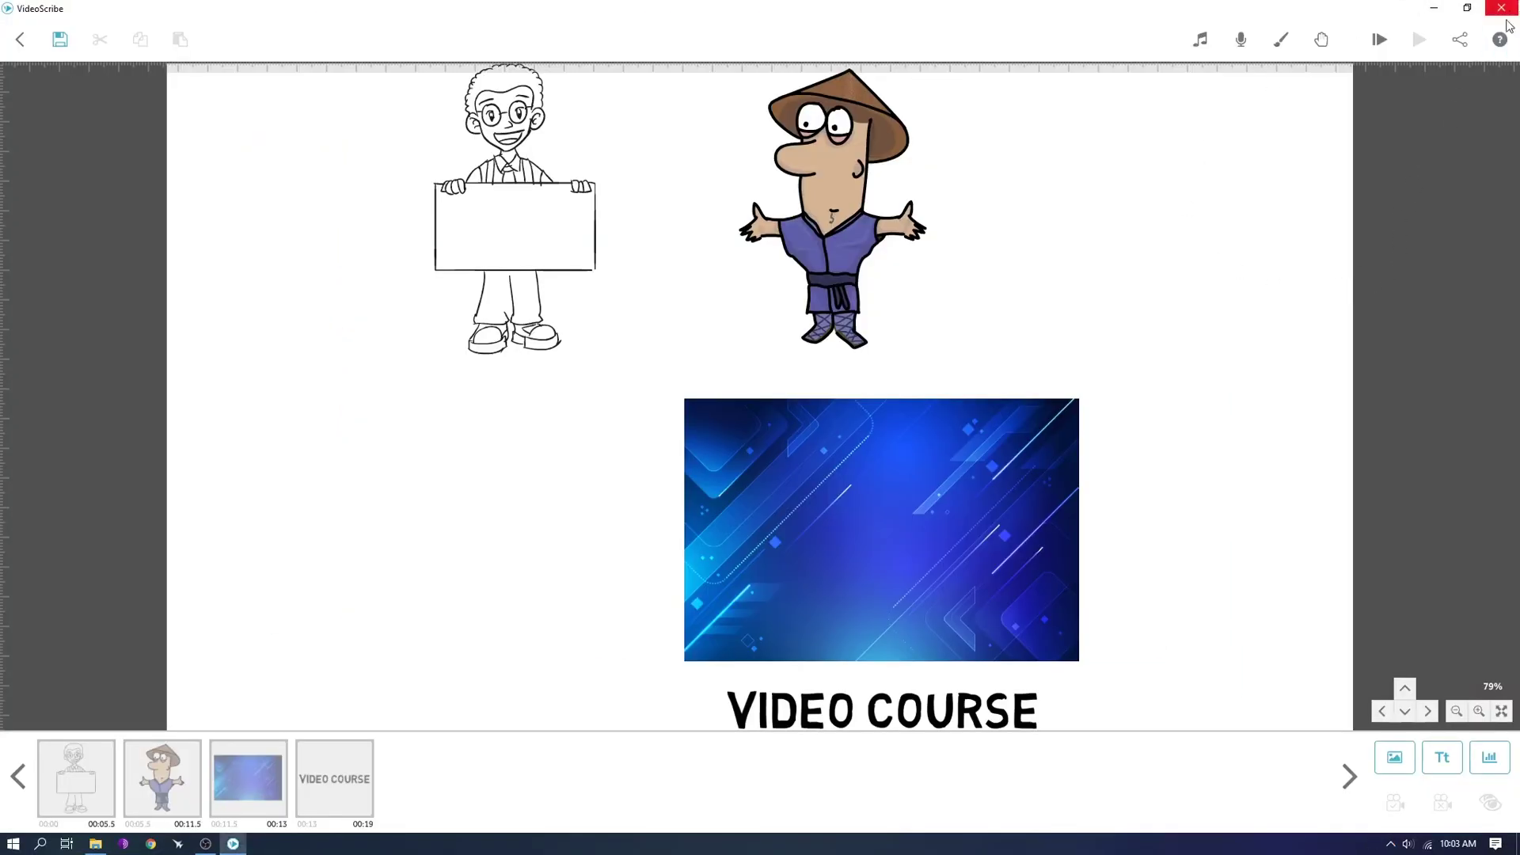
- Exit VideoScribe, saving the scribe as "My firast aniamtion" in All Scribes
scroll(467, 328, "down", 2)
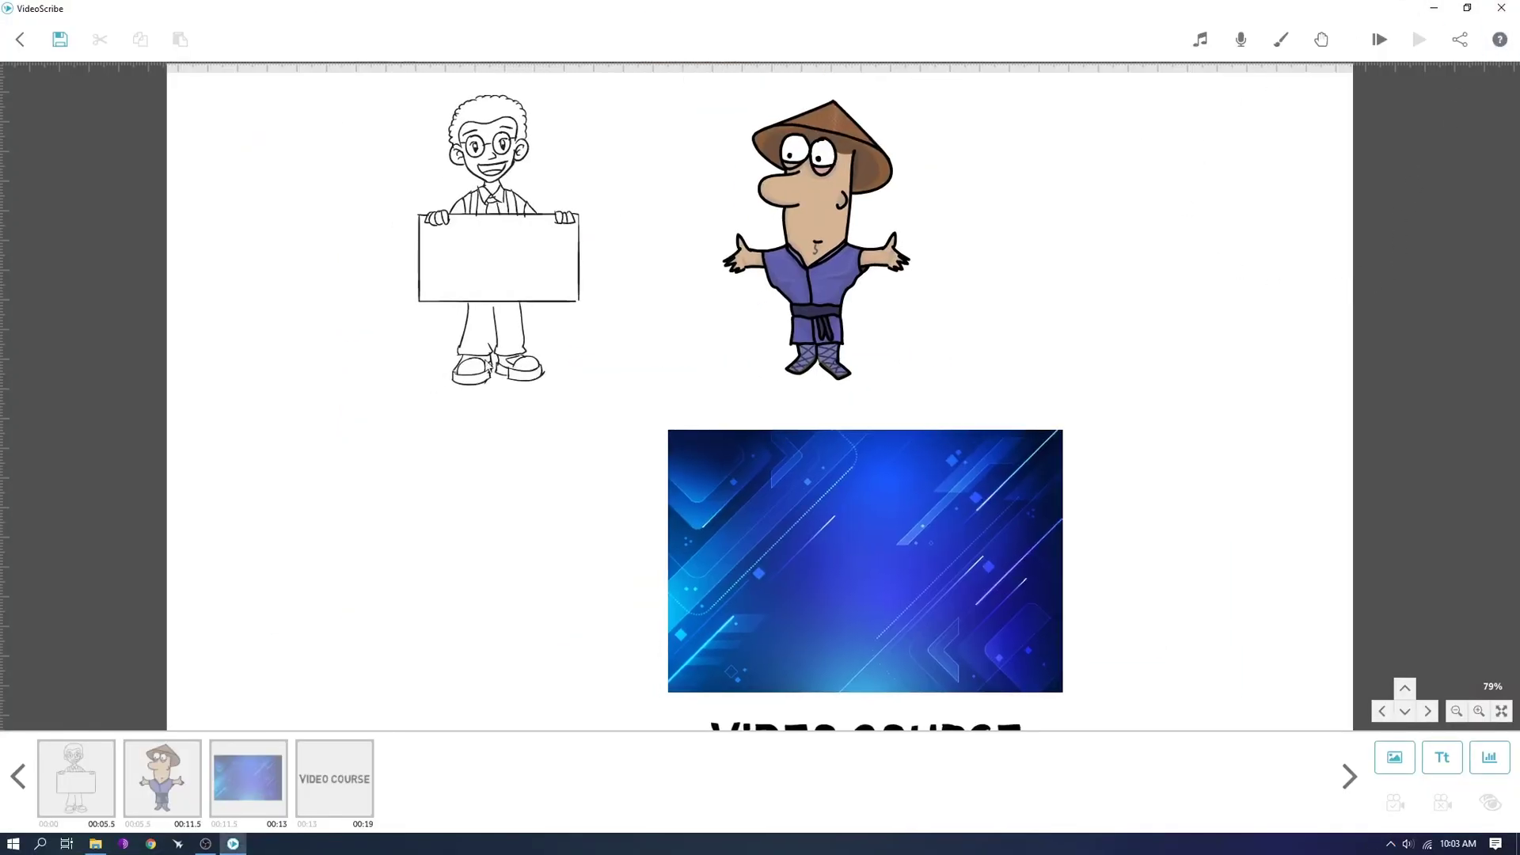
left_click(1501, 7)
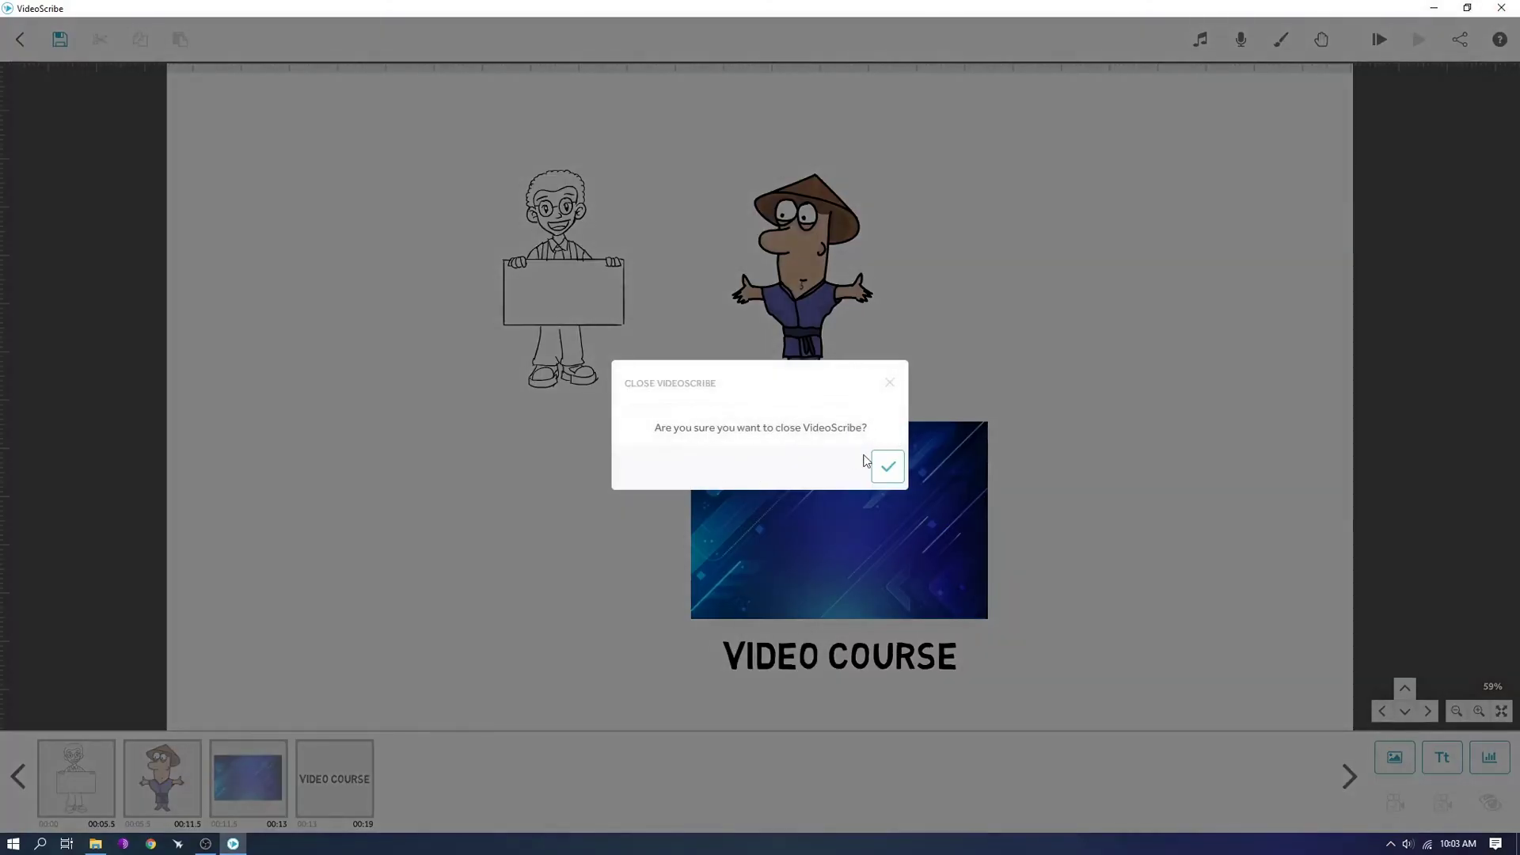
left_click(888, 466)
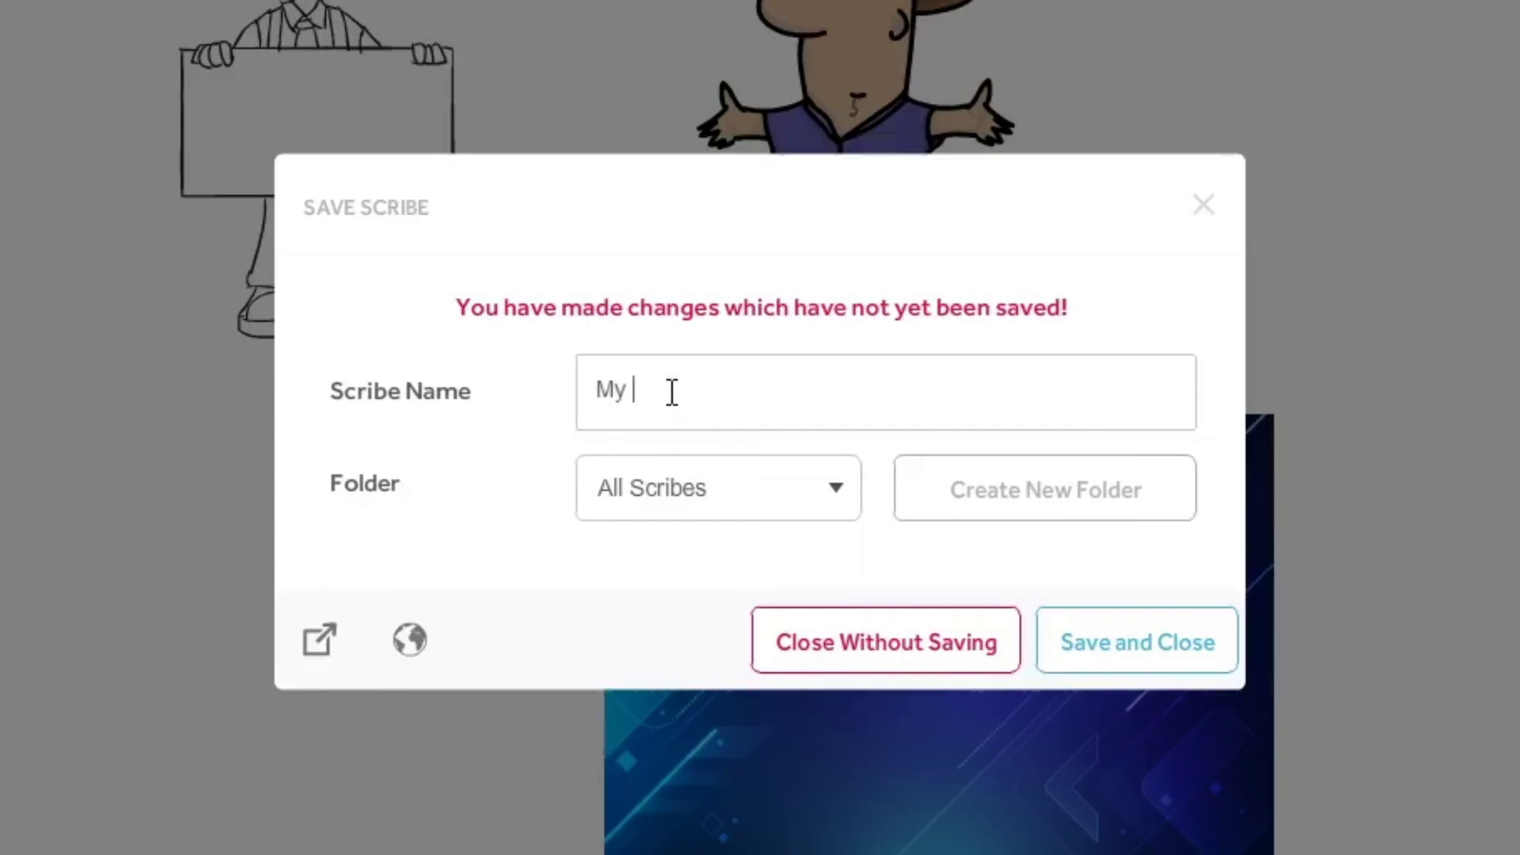
type("amtion")
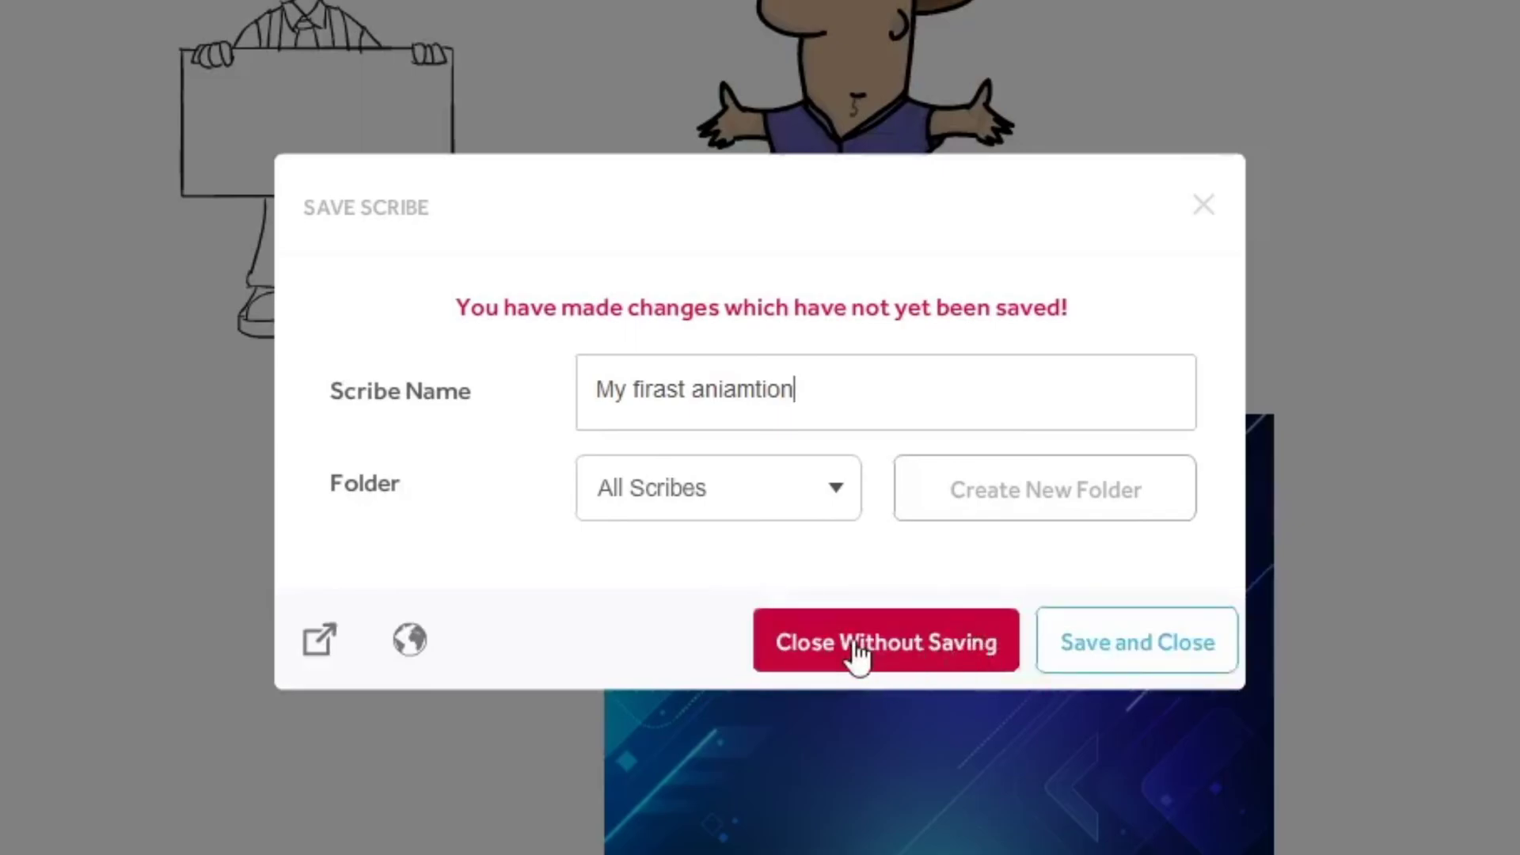
left_click(1154, 657)
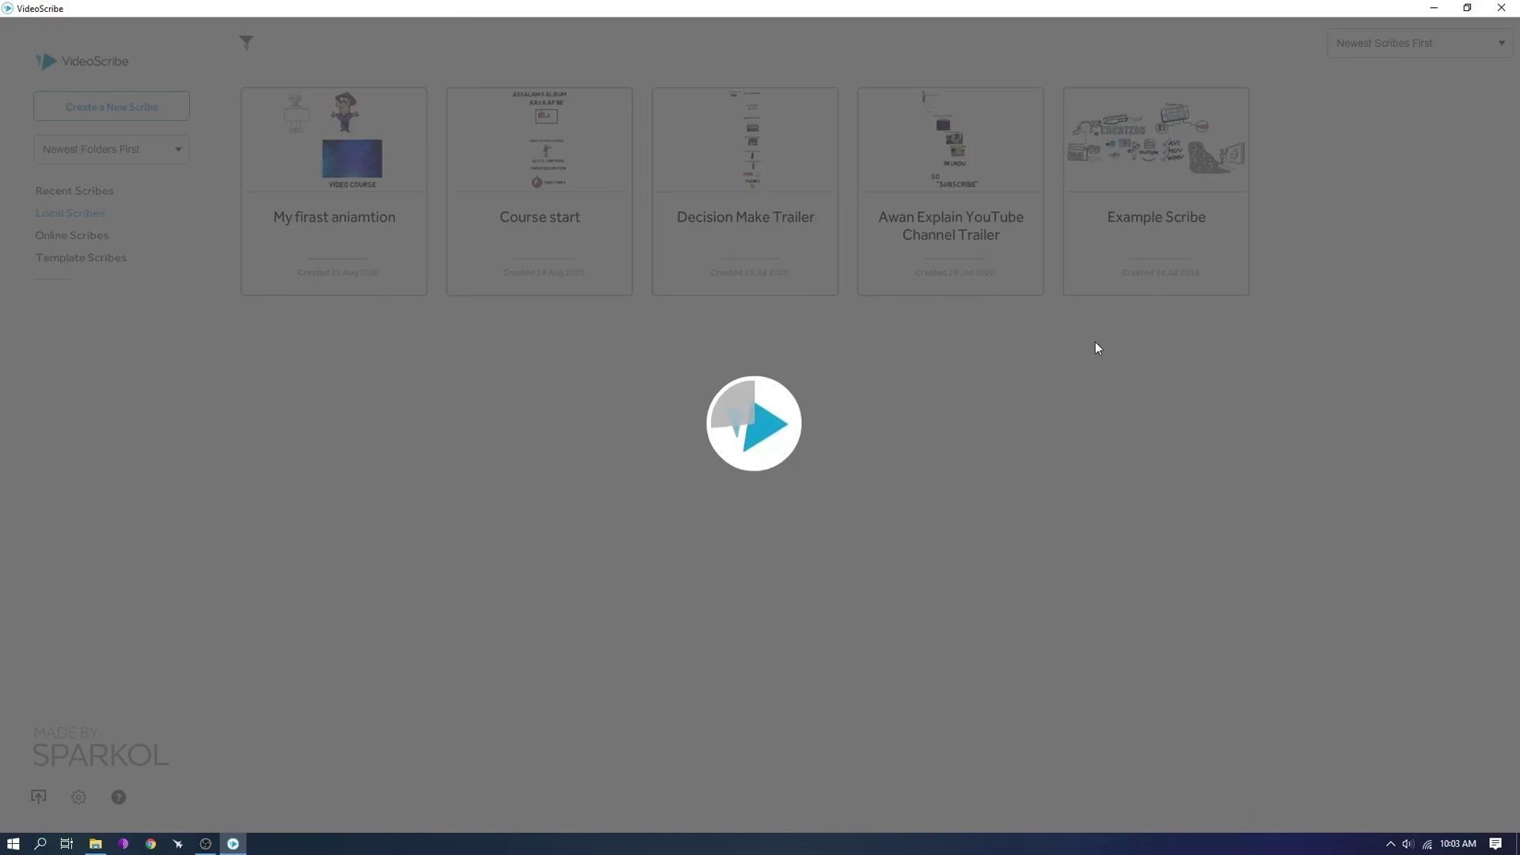
- Relaunch VideoScribe and open the saved scribe "My firast aniamtion" from the local scribes
key("super")
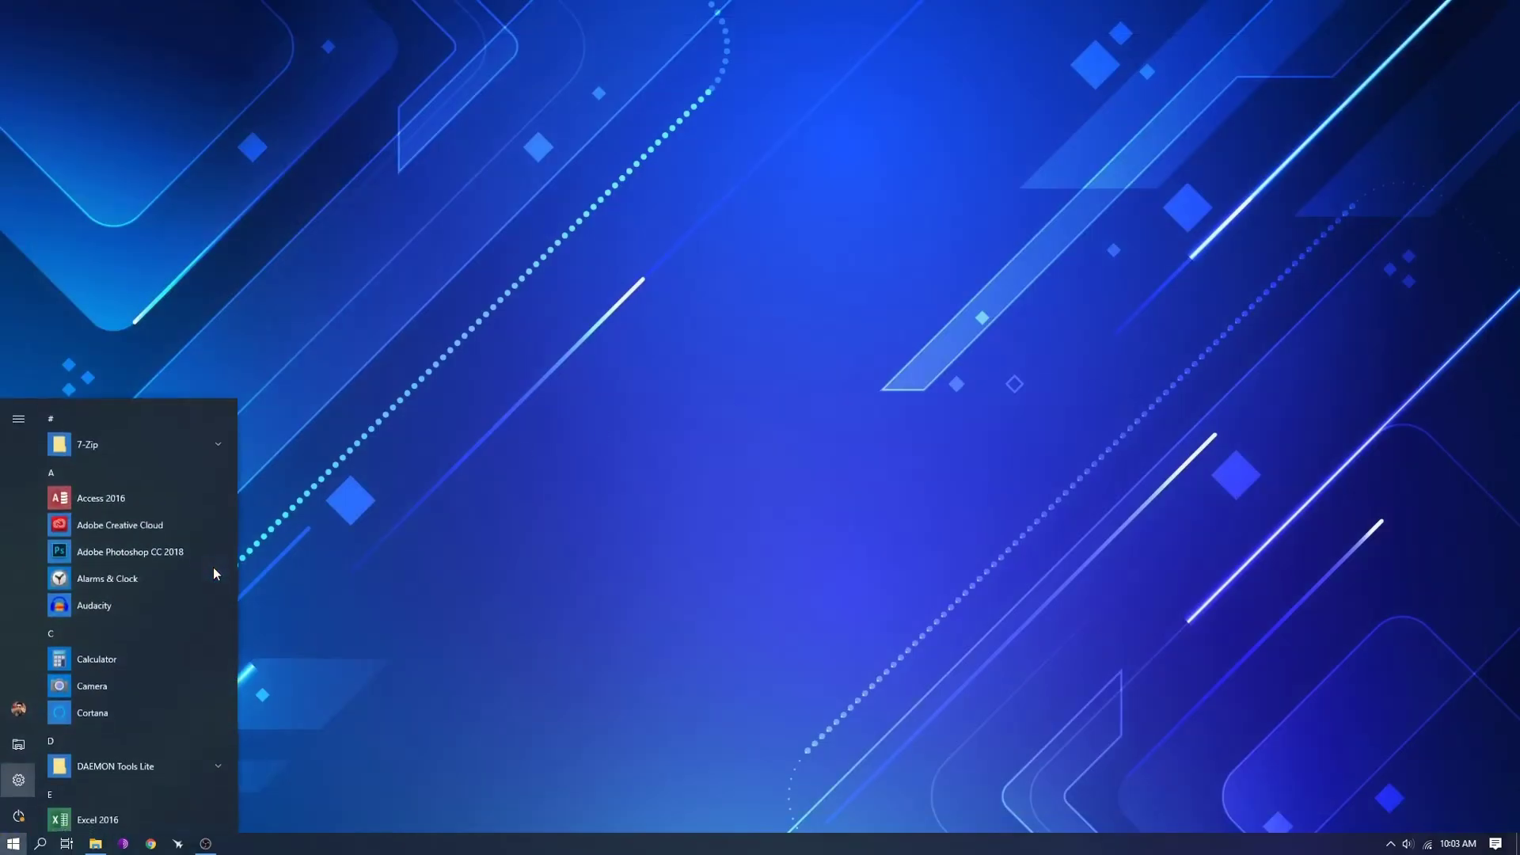
type("video")
key("Return")
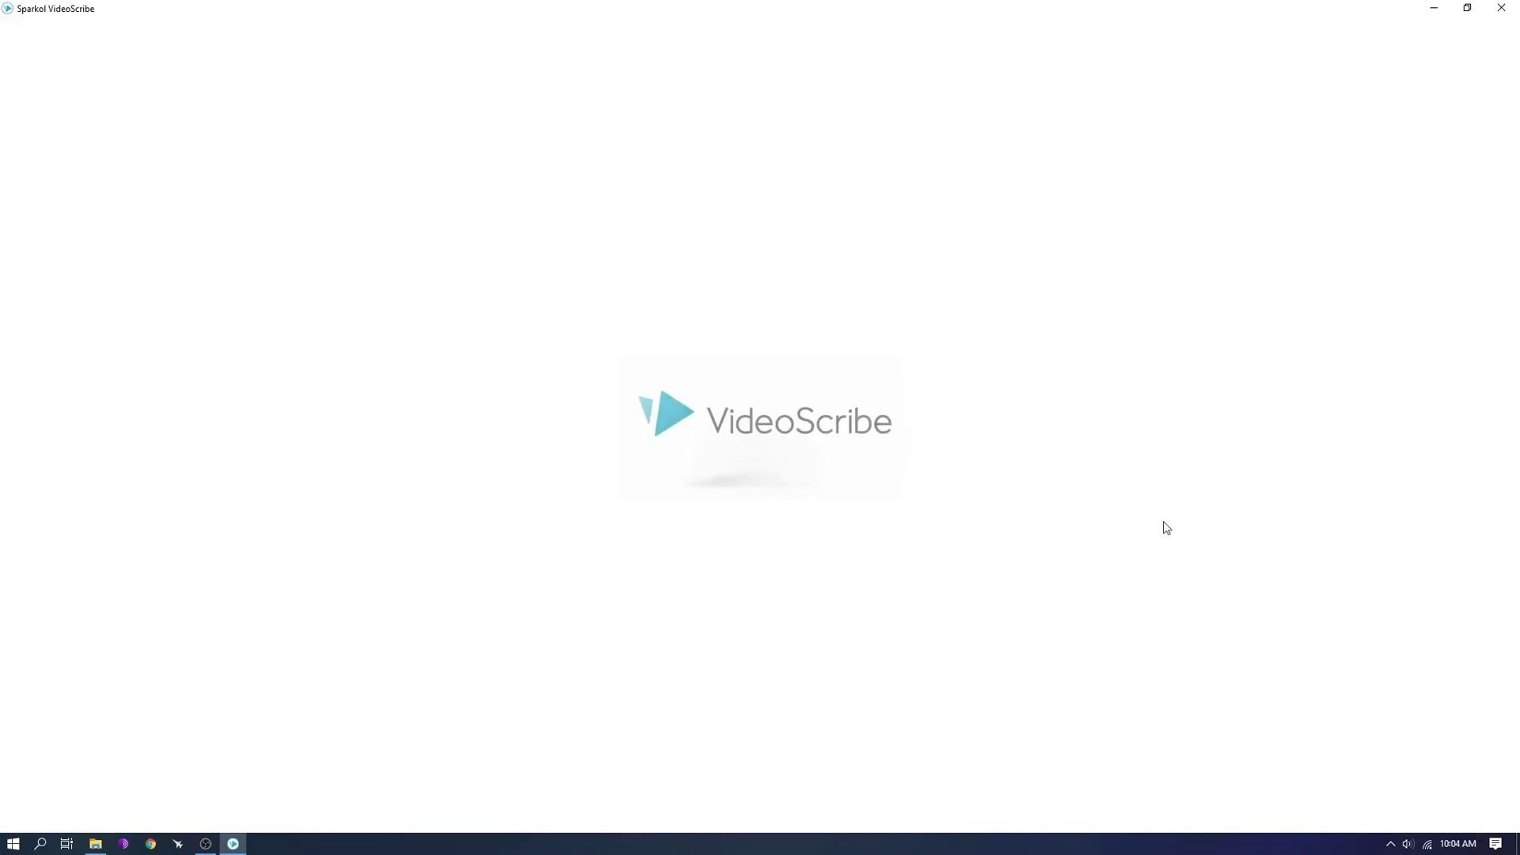
left_click(1068, 467)
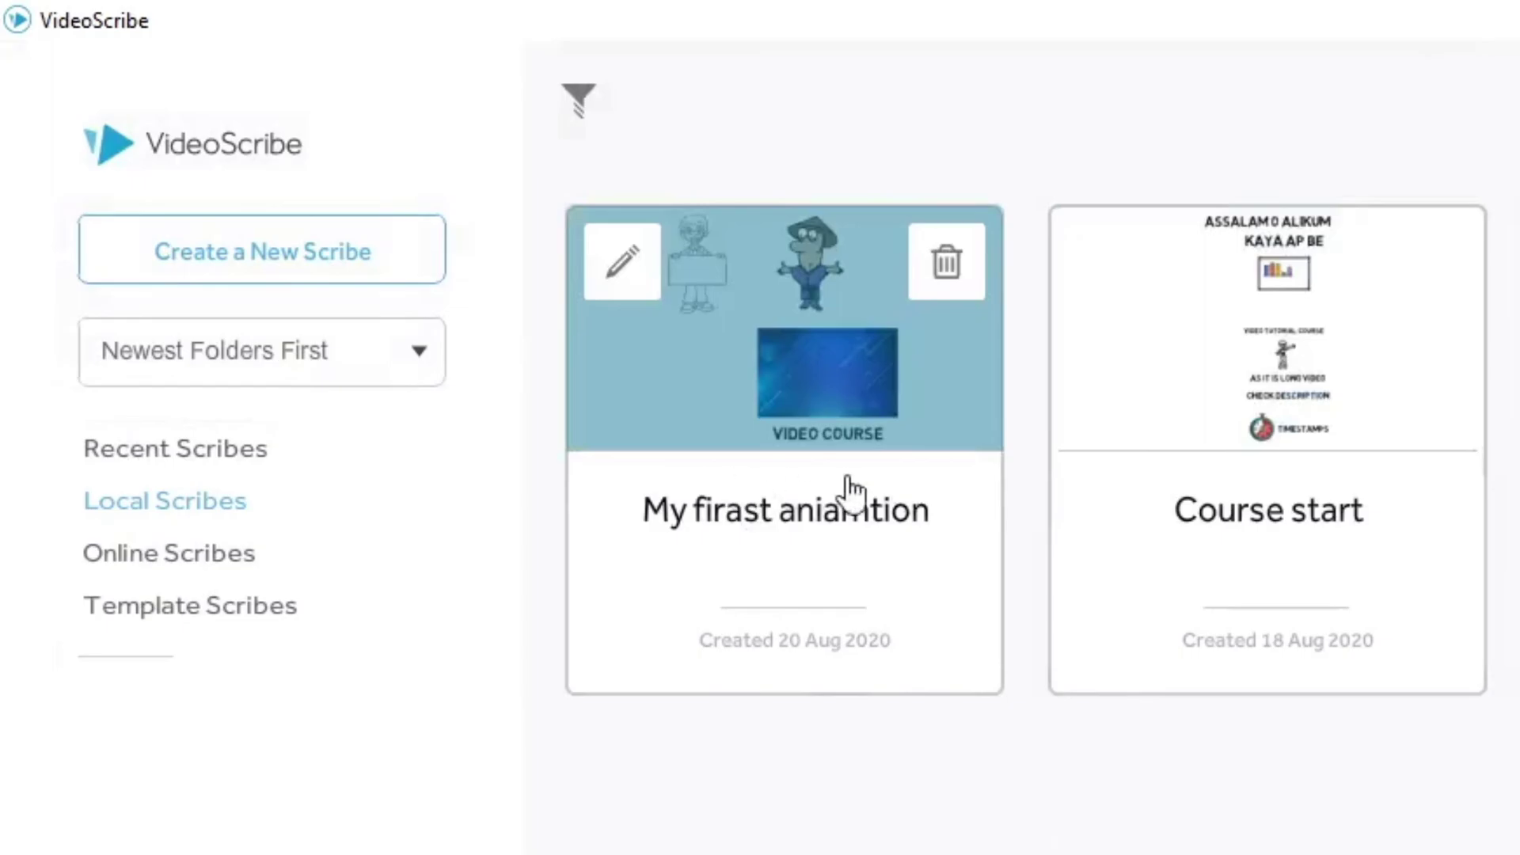
left_click(765, 489)
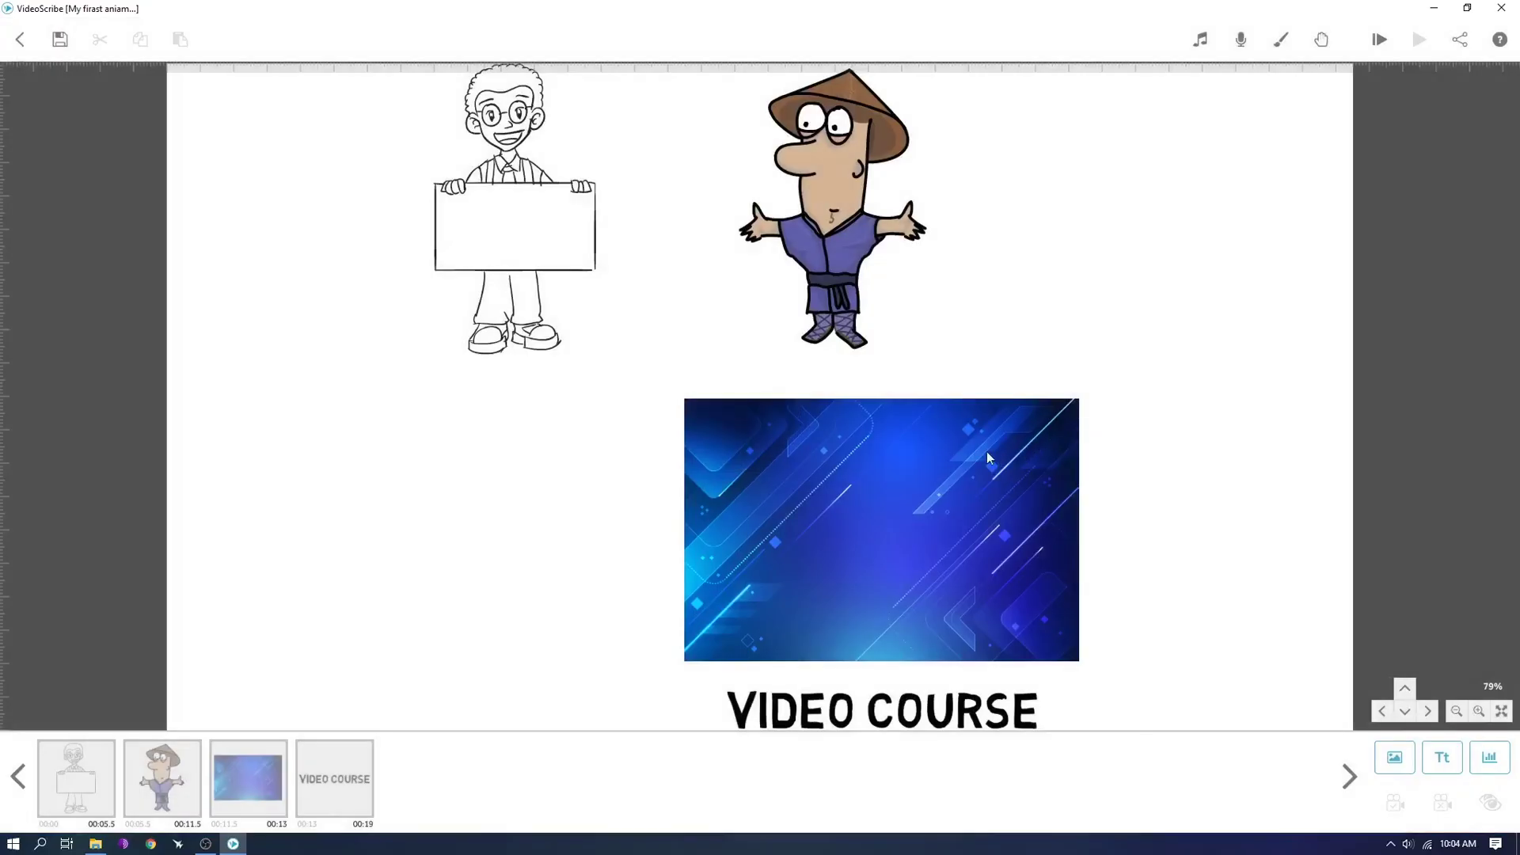
- Return to the scribe library, reopen "My firast aniamtion" to view it, and go back to the library
left_click(19, 39)
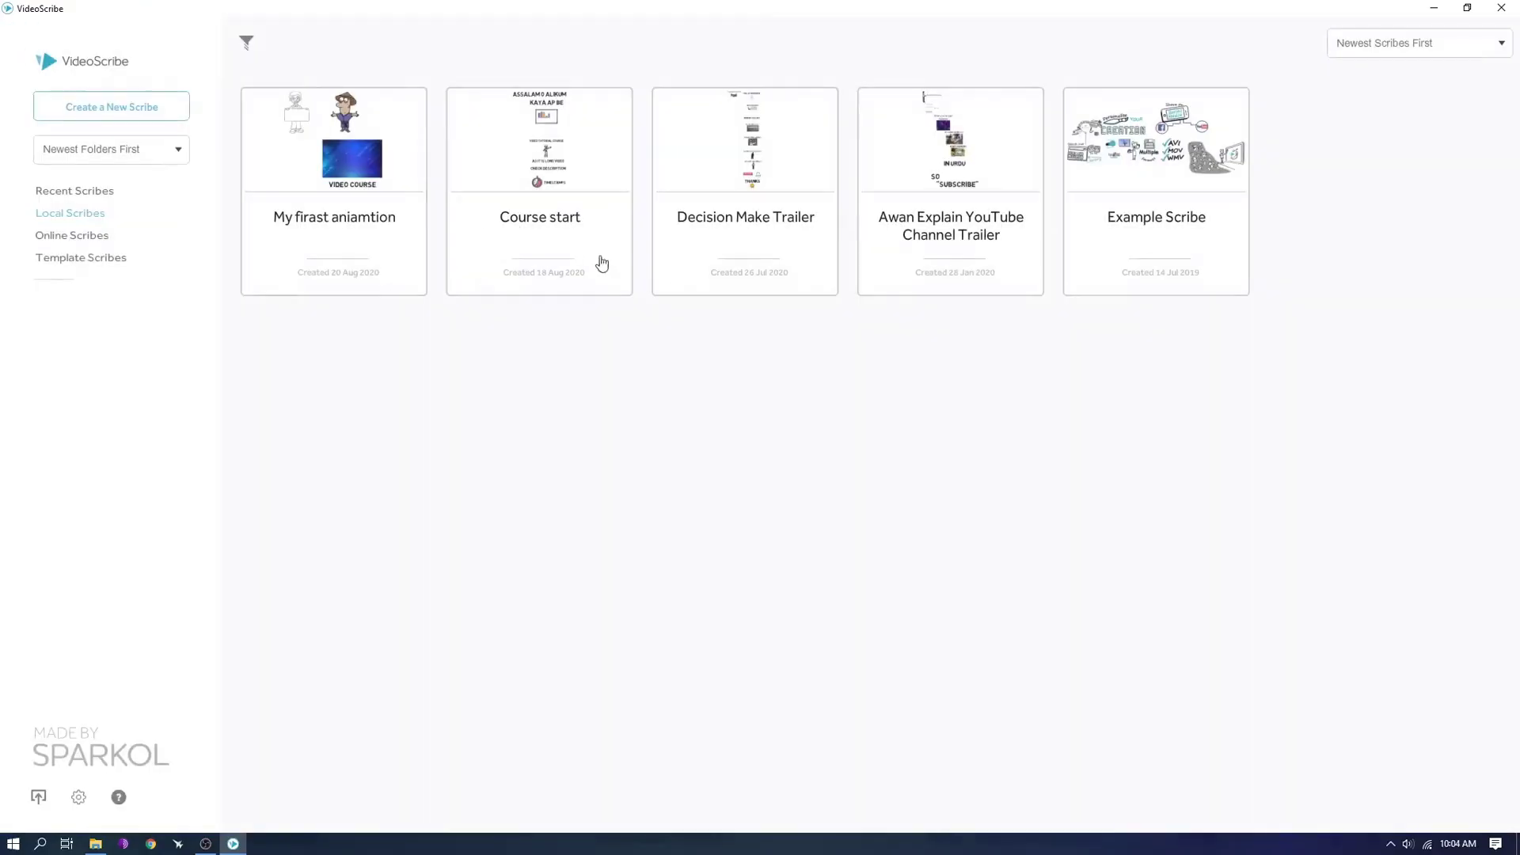
left_click(359, 157)
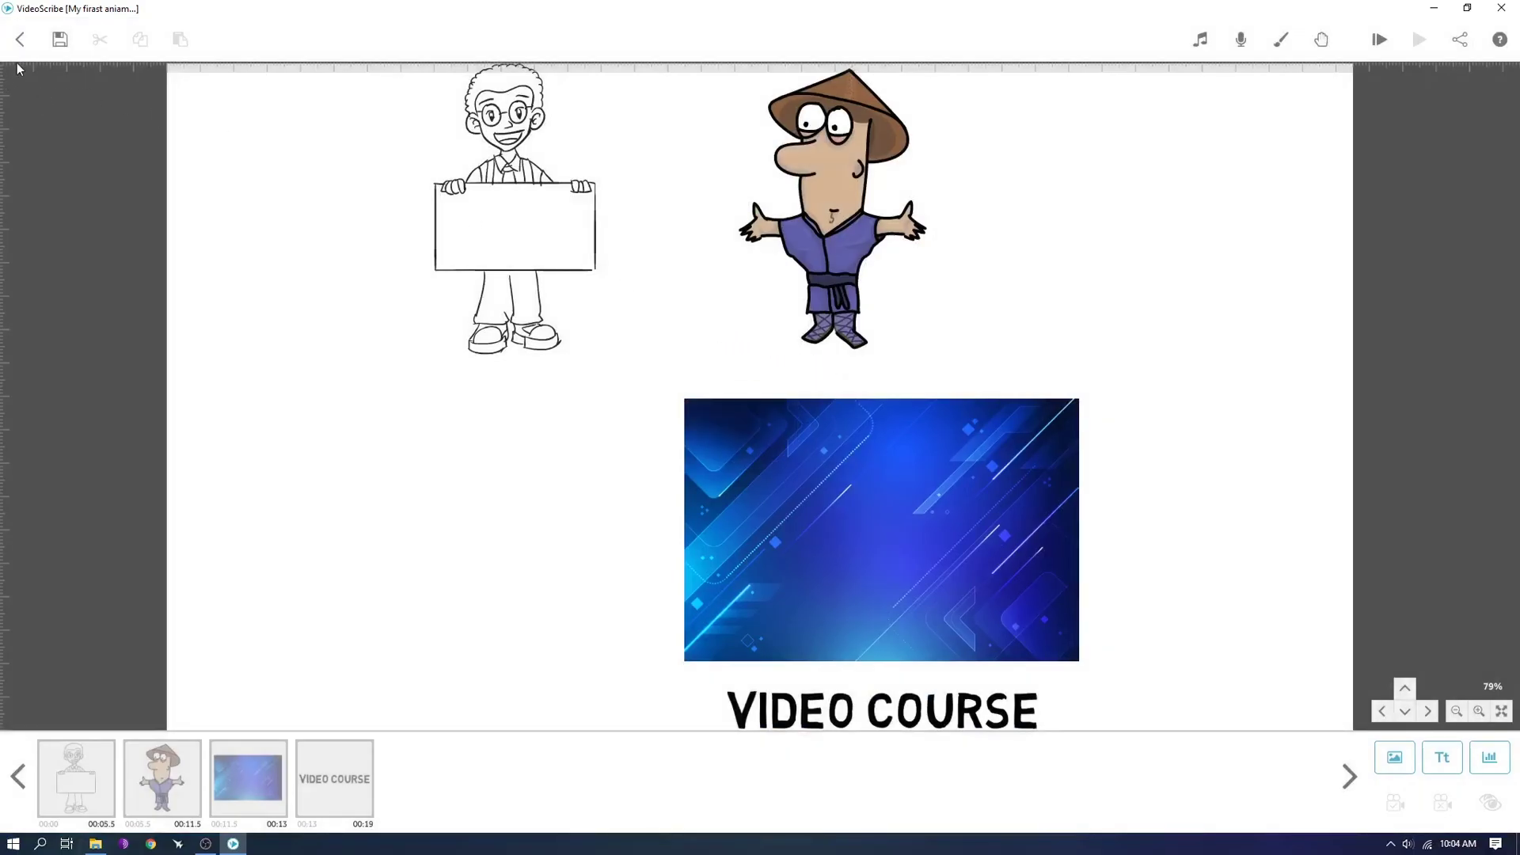
left_click(20, 39)
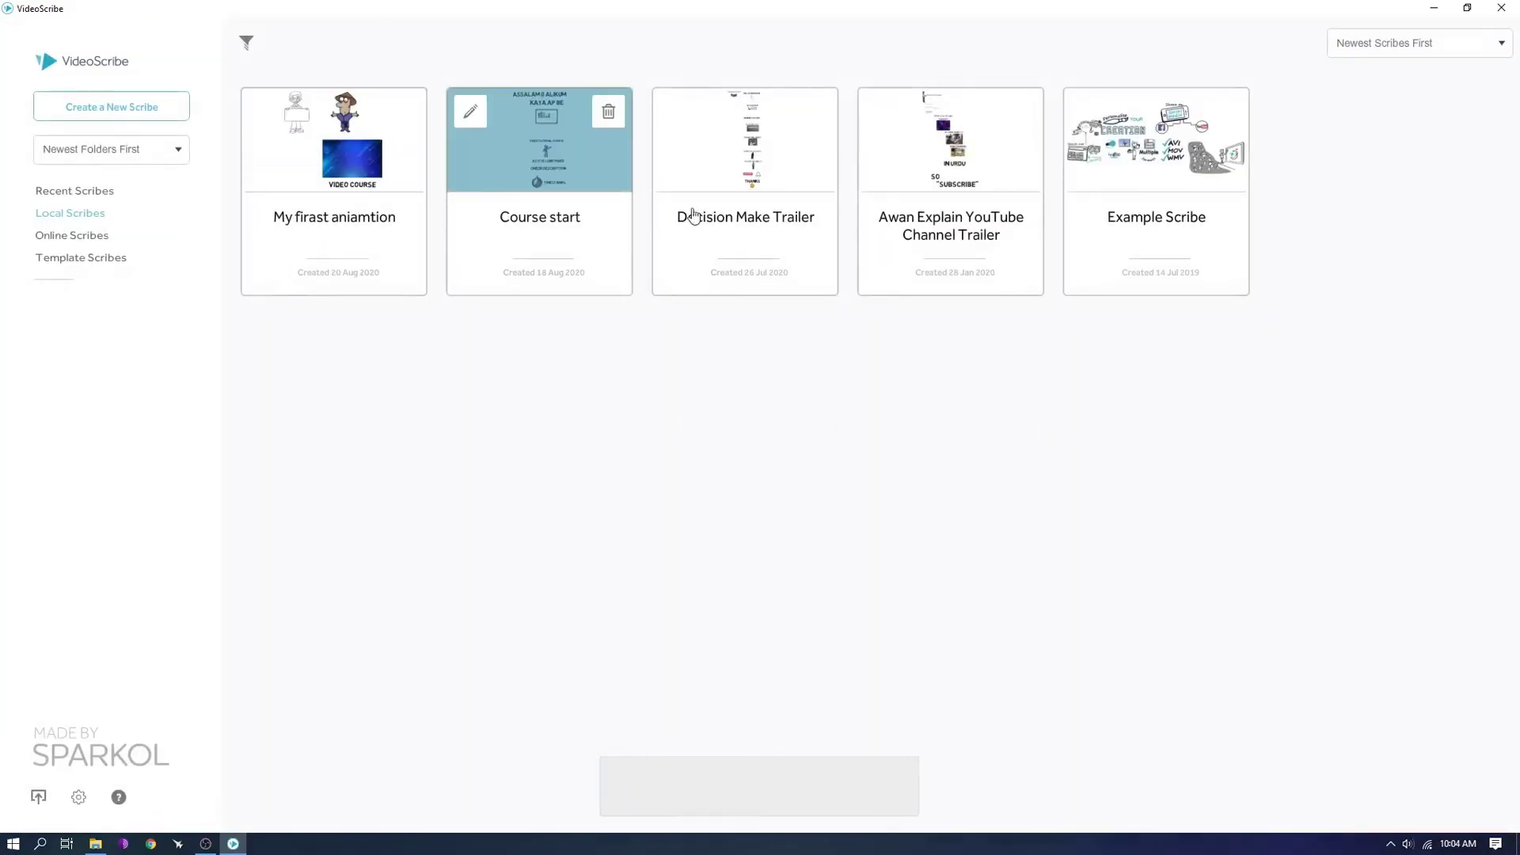
- Close VideoScribe from the scribe library
left_click(1502, 8)
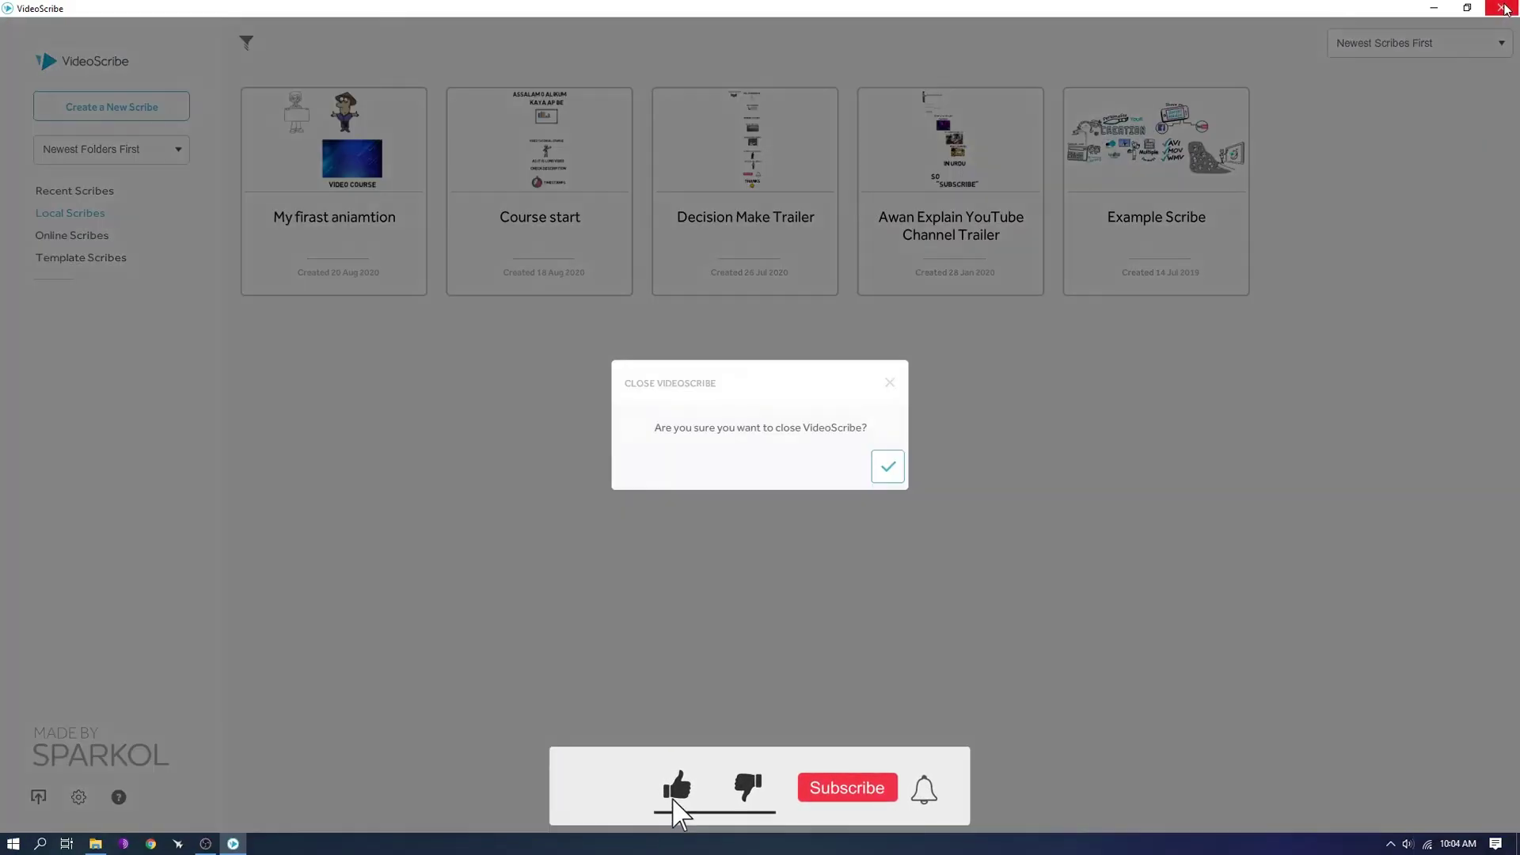
left_click(887, 467)
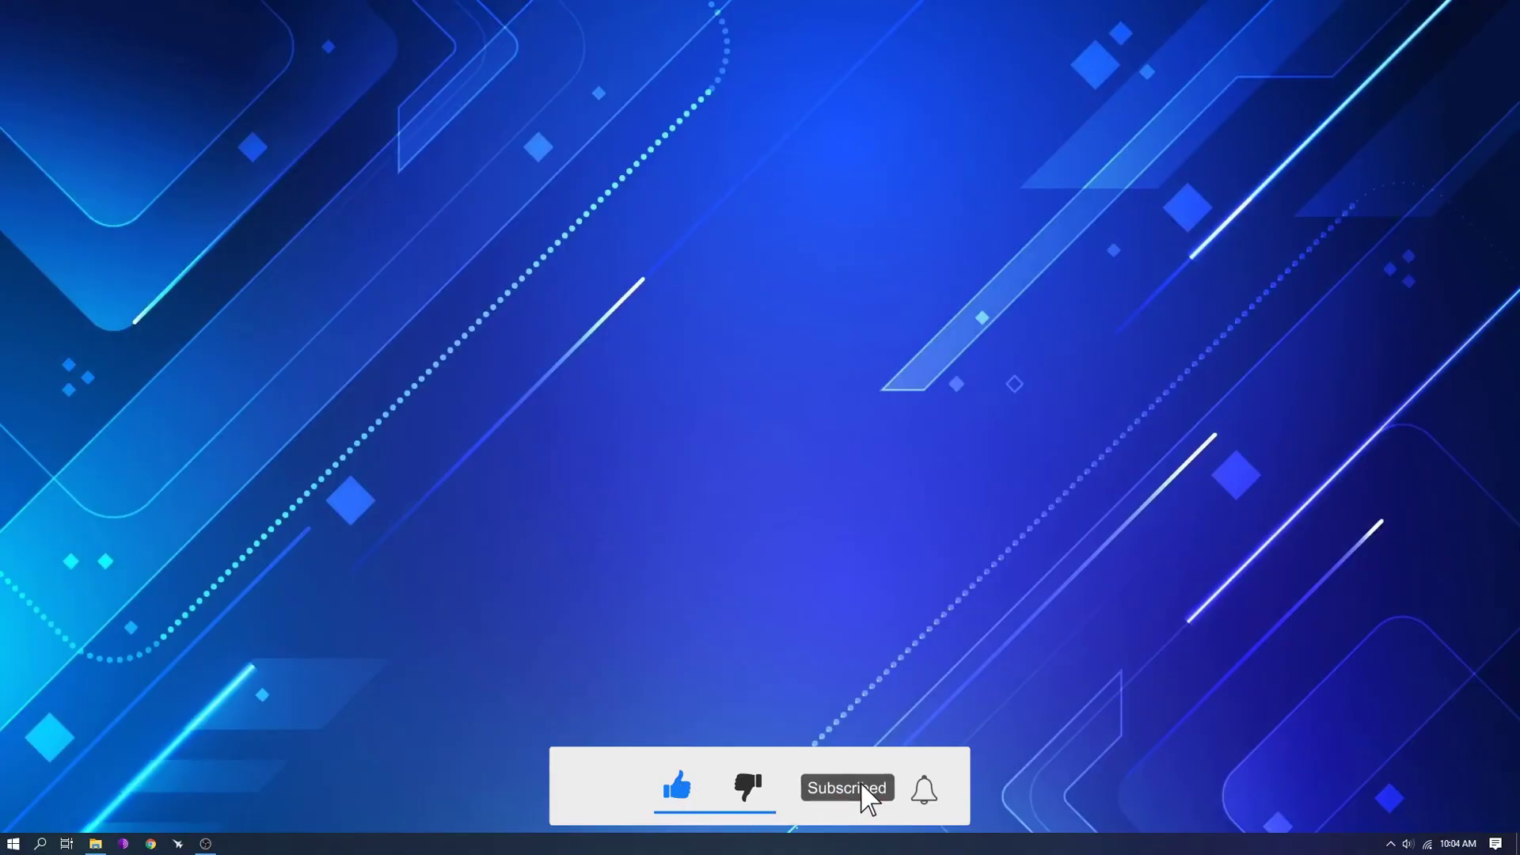